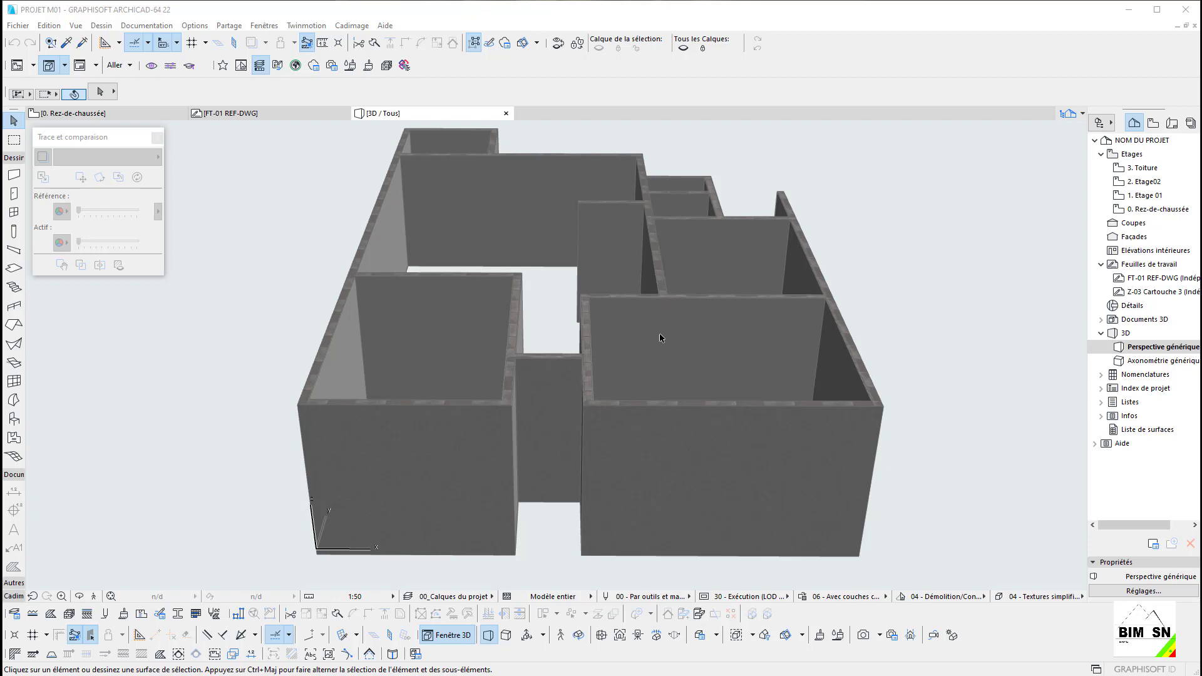
Step: Examine the ground-floor walls from several angles in 3D, and return to the Rez-de-chaussée floor plan
left_click_drag(554, 403, 601, 399)
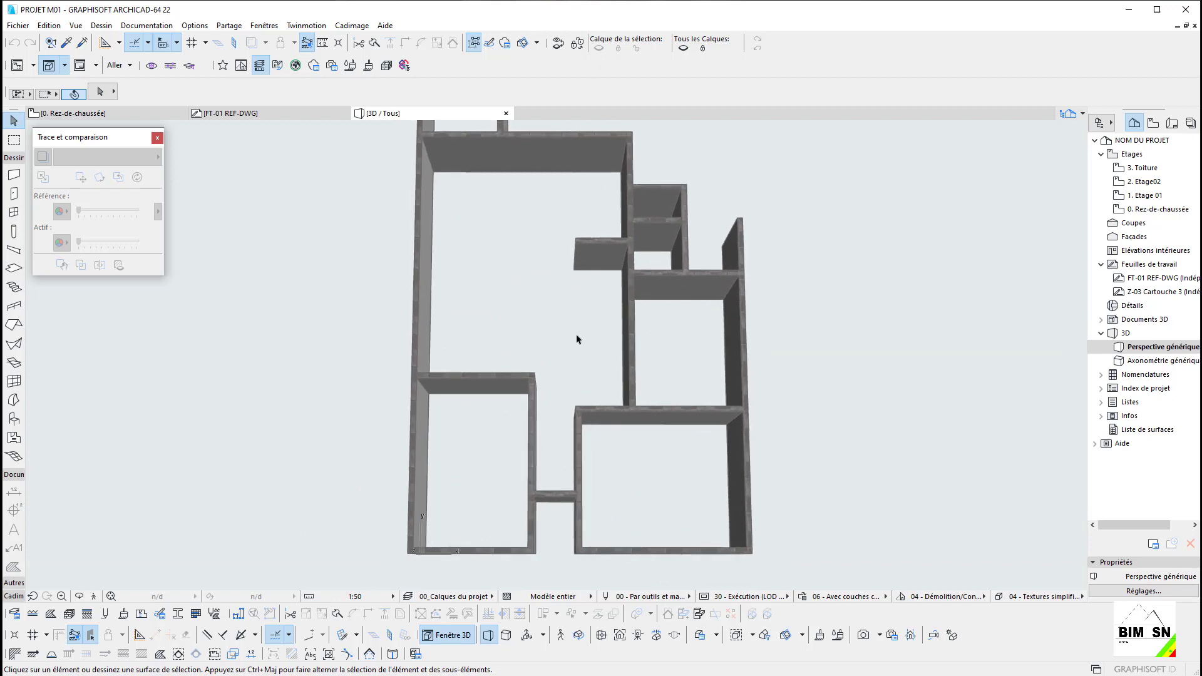
left_click_drag(578, 339, 511, 374)
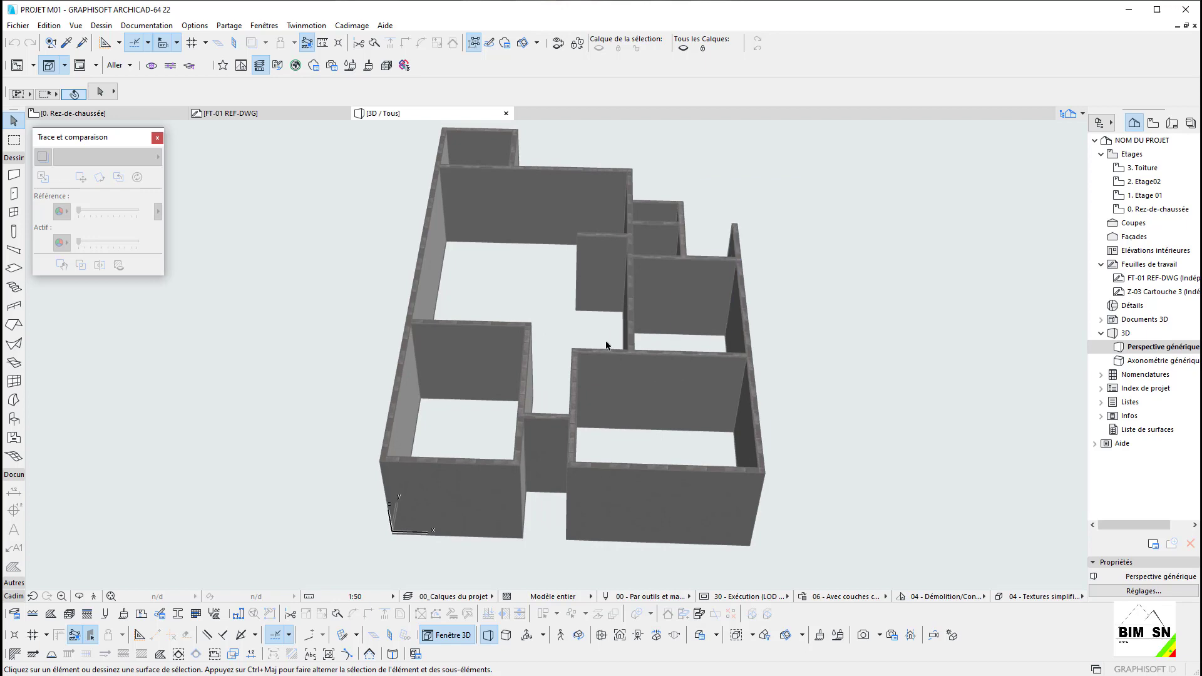
key("F2")
middle_click_drag(641, 426, 626, 376)
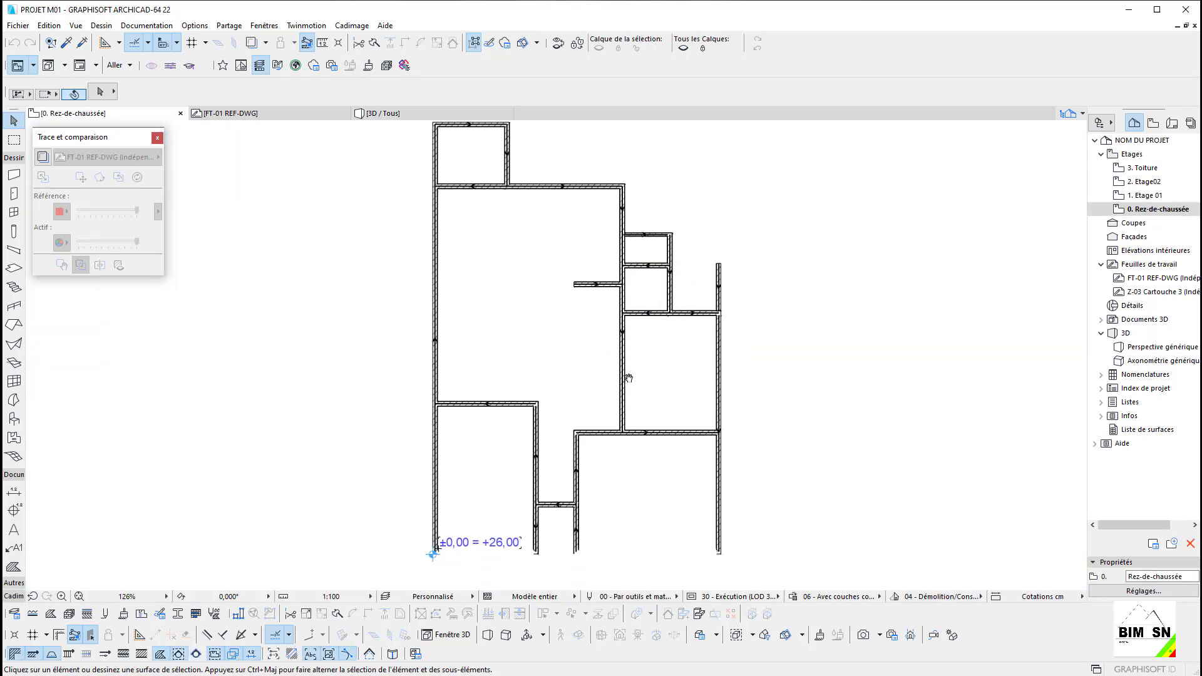
Step: Inspect the short wall linking the two front rooms and its junctions on the ground-floor plan
scroll(588, 543, "up", 5)
scroll(585, 545, "up", 12)
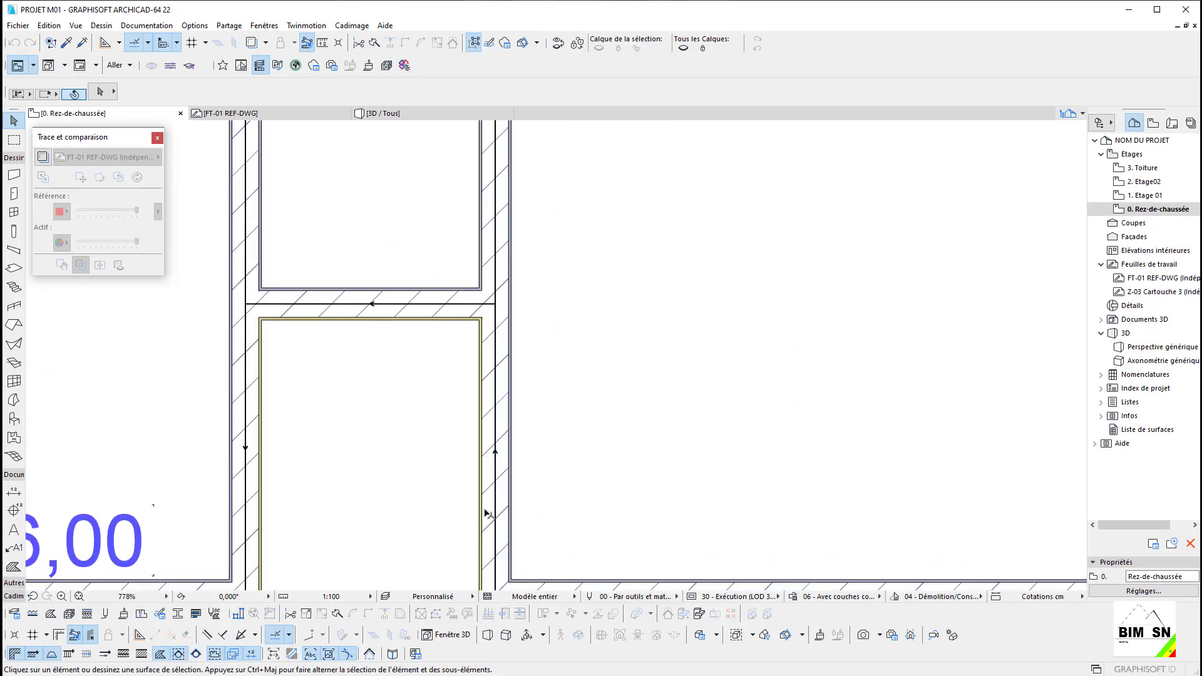
middle_click_drag(555, 390, 560, 405)
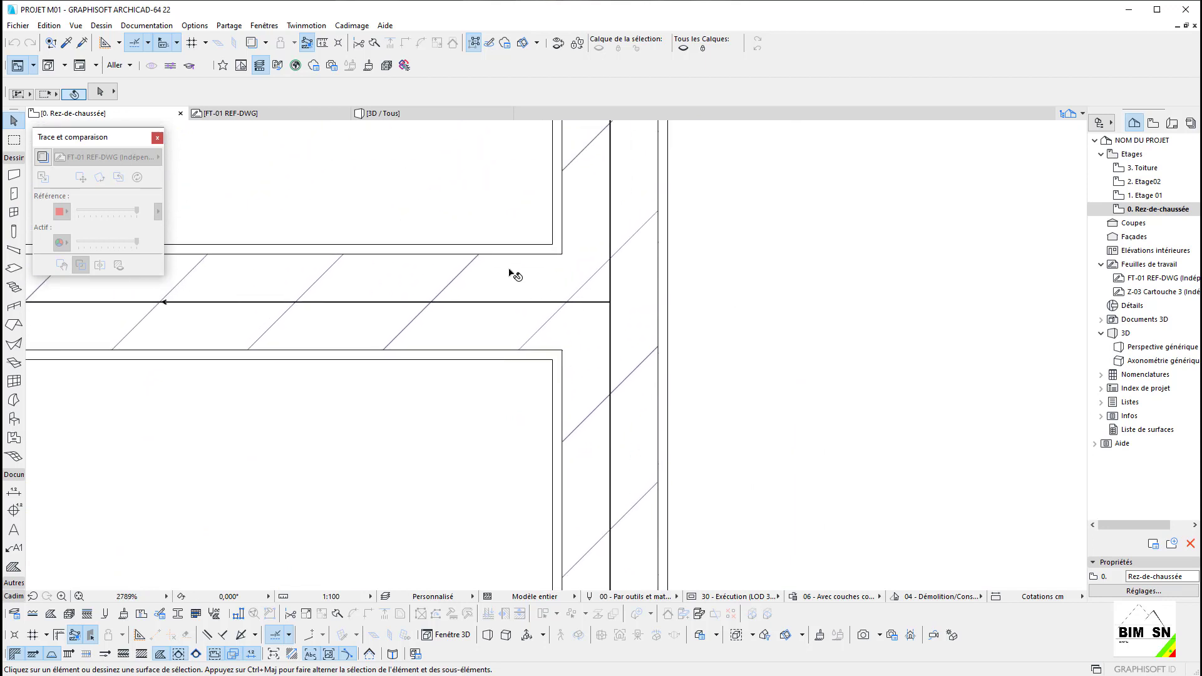
left_click(508, 270)
scroll(683, 451, "down", 4)
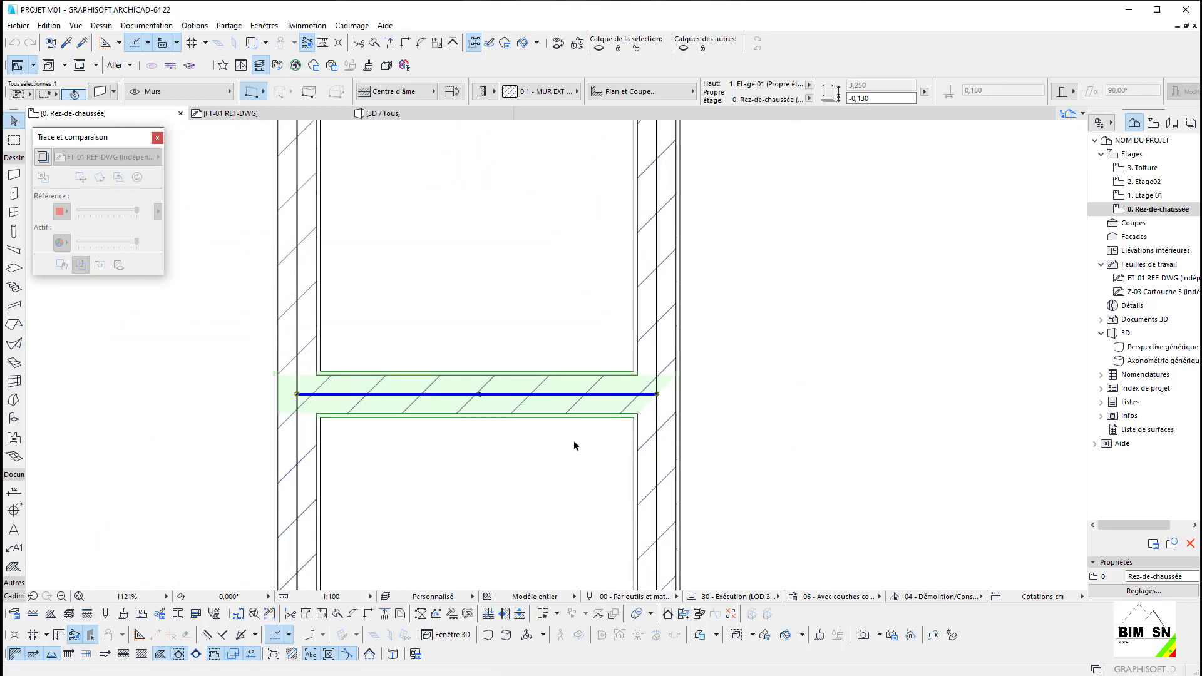
scroll(551, 407, "up", 5)
scroll(577, 370, "down", 3)
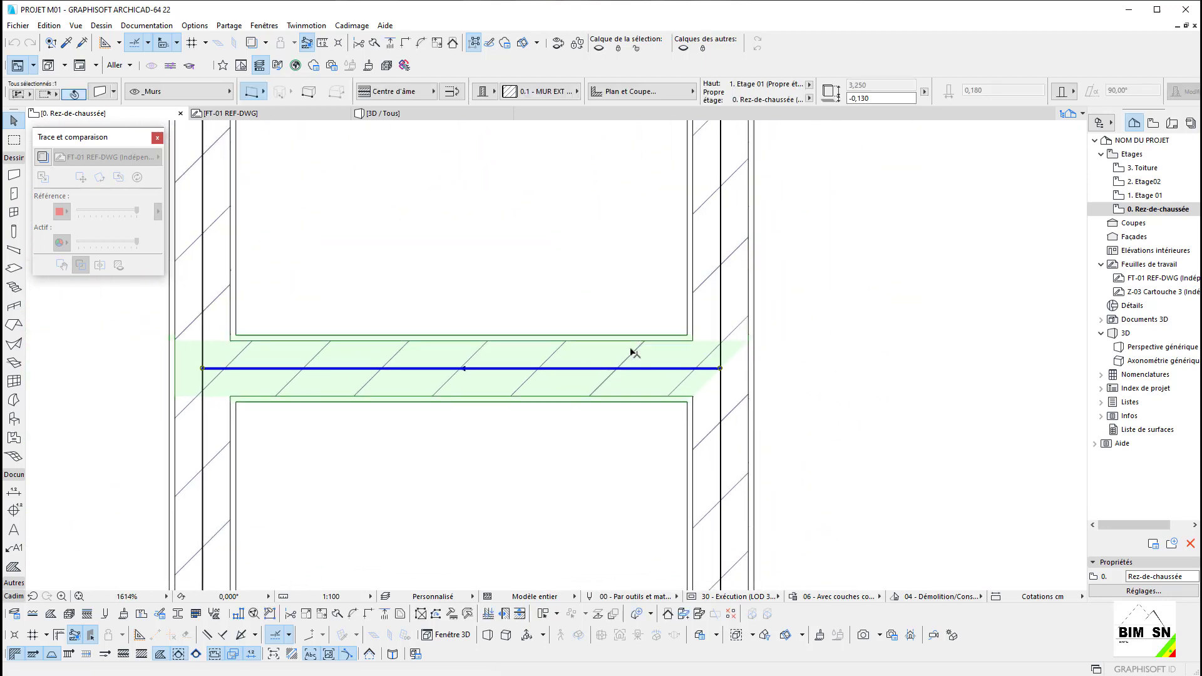
scroll(589, 410, "down", 7)
middle_click_drag(591, 312, 581, 405)
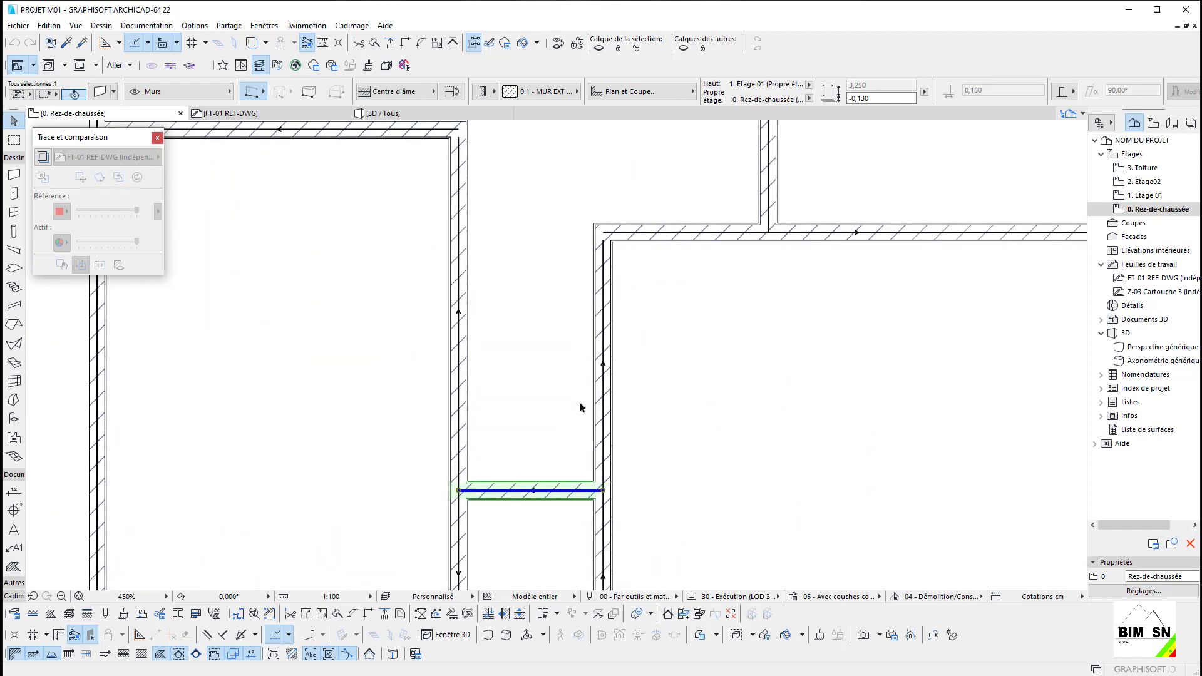
scroll(582, 406, "up", 1)
scroll(551, 300, "down", 6)
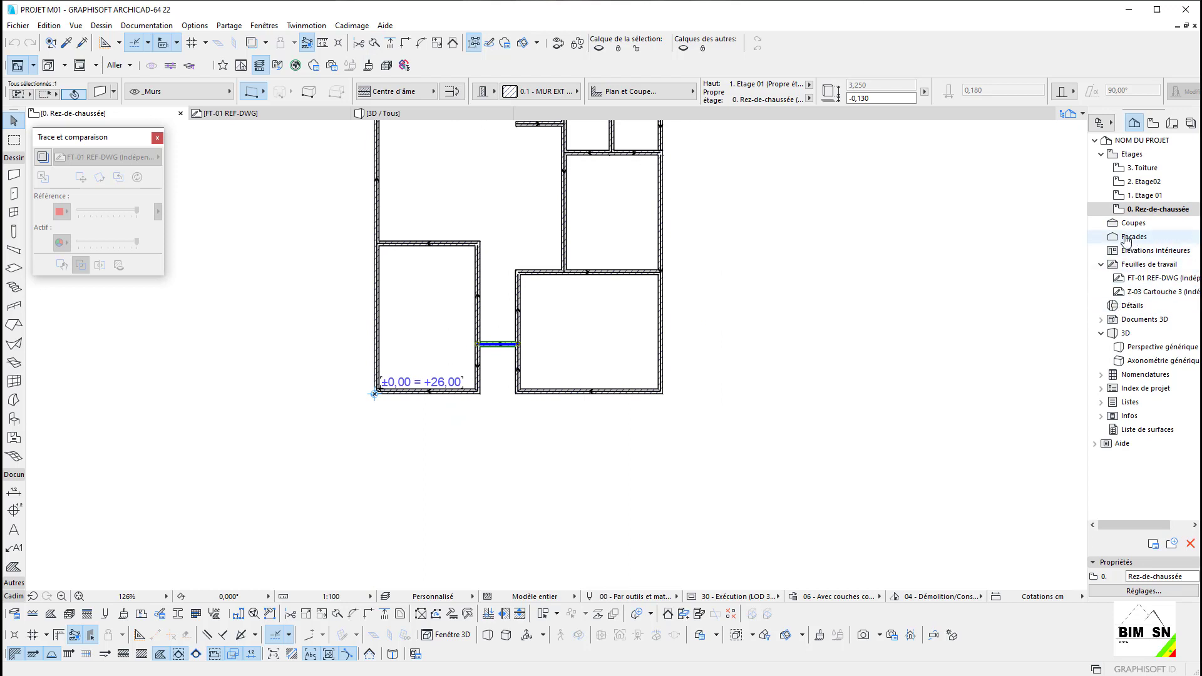
scroll(464, 338, "down", 3)
middle_click_drag(510, 330, 523, 381)
left_click(532, 377)
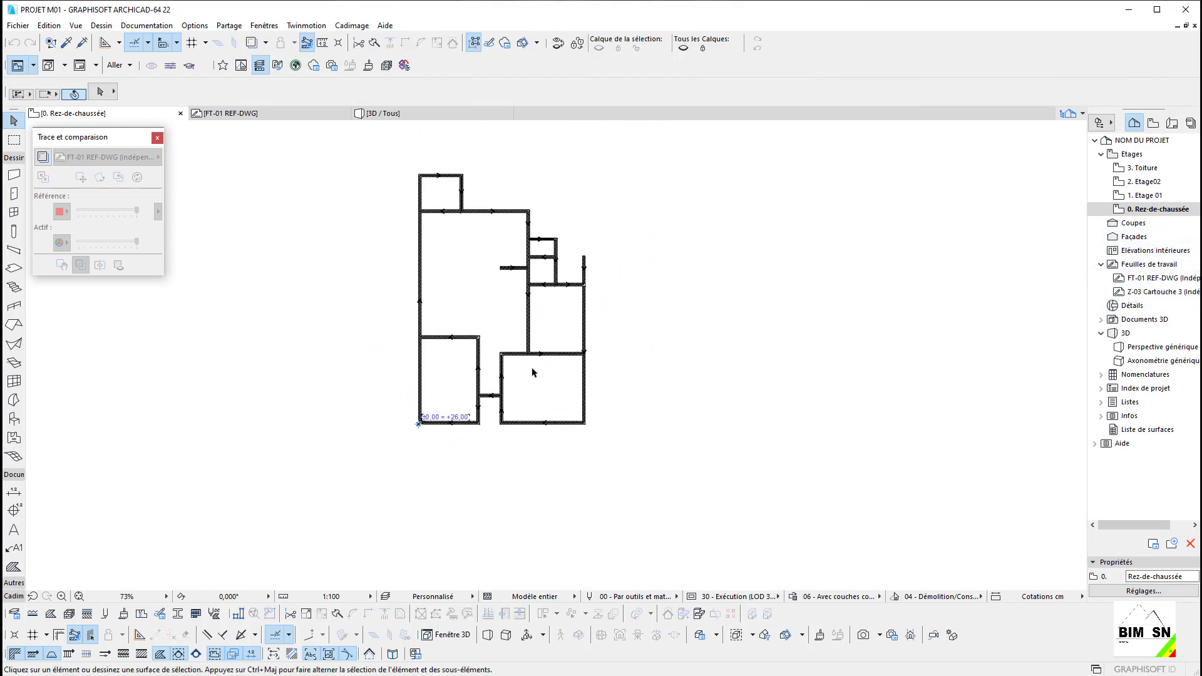
scroll(394, 432, "up", 3)
scroll(391, 434, "up", 2)
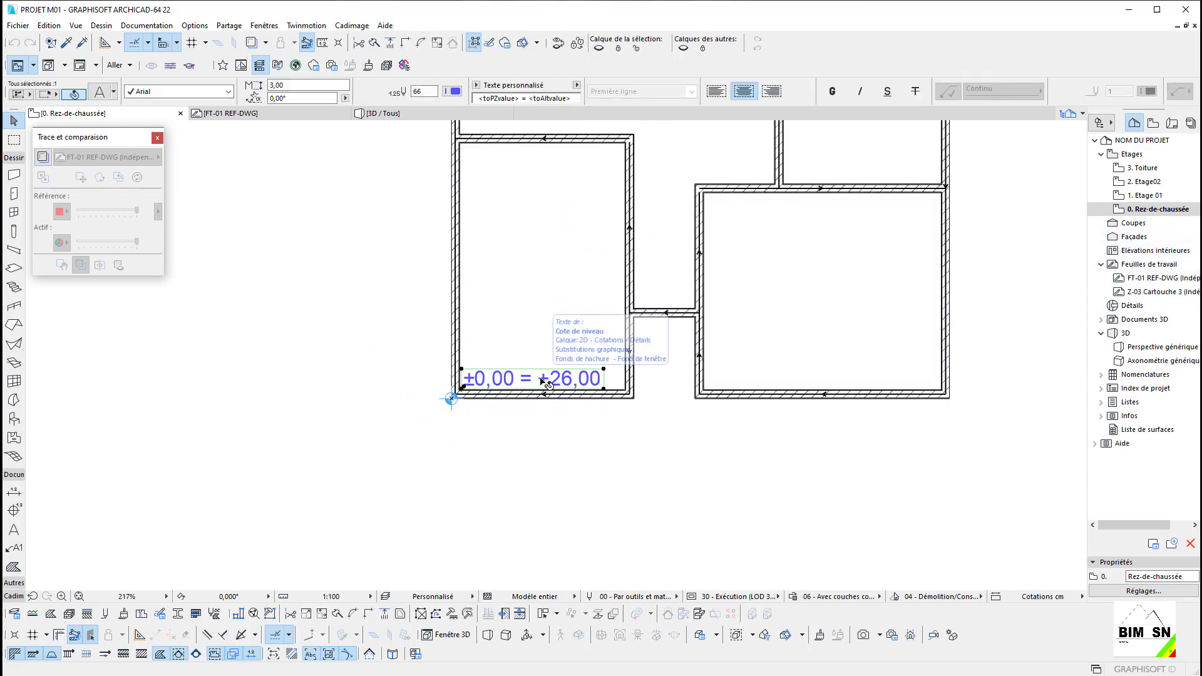
scroll(428, 432, "down", 4)
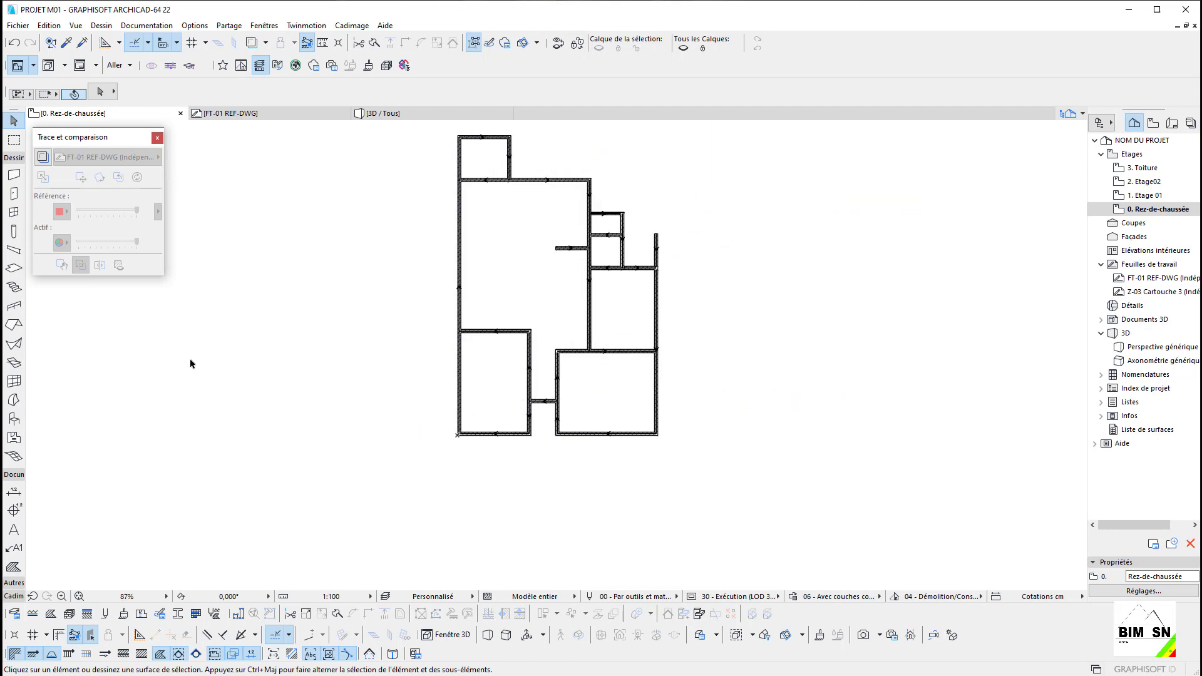
Step: Draw a horizontal section line with the Section tool across the full width of the building, looking toward the rear of the plan
left_click(13, 476)
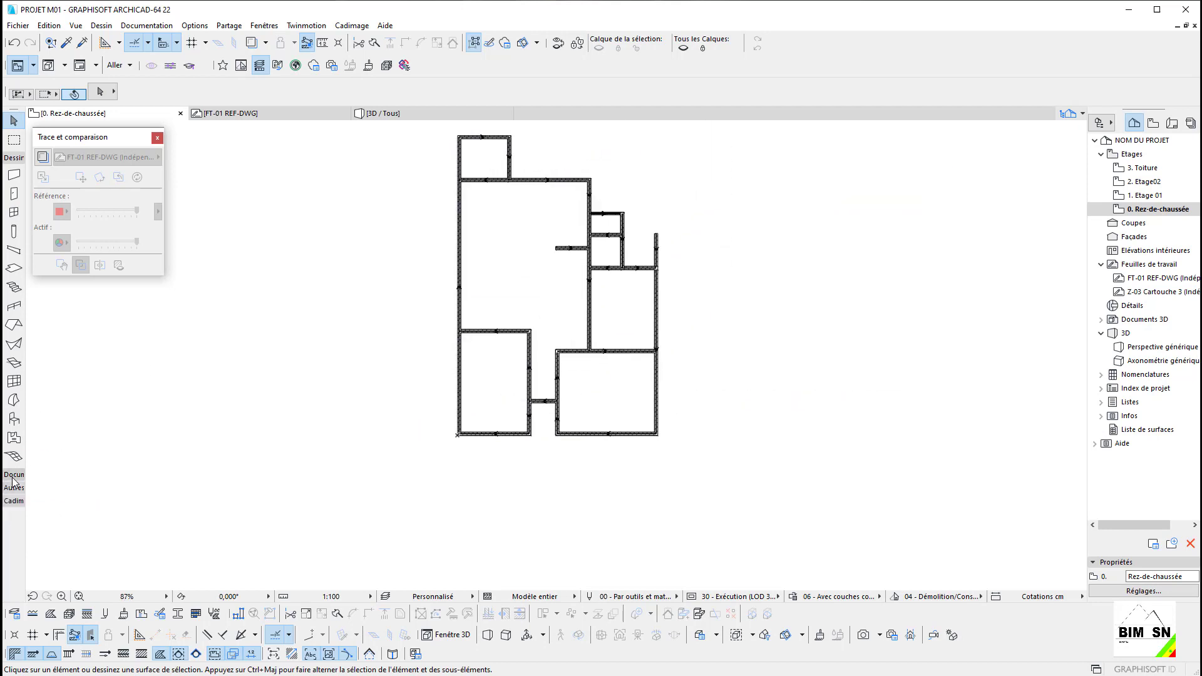
left_click(13, 489)
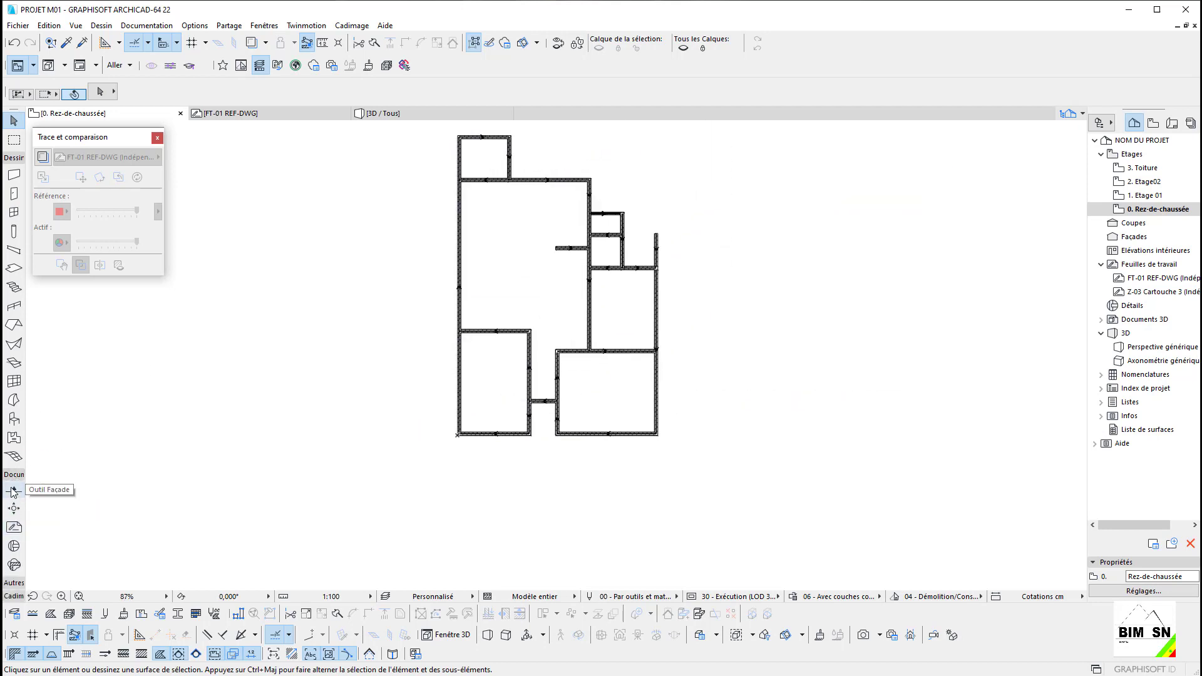
scroll(13, 504, "up", 2)
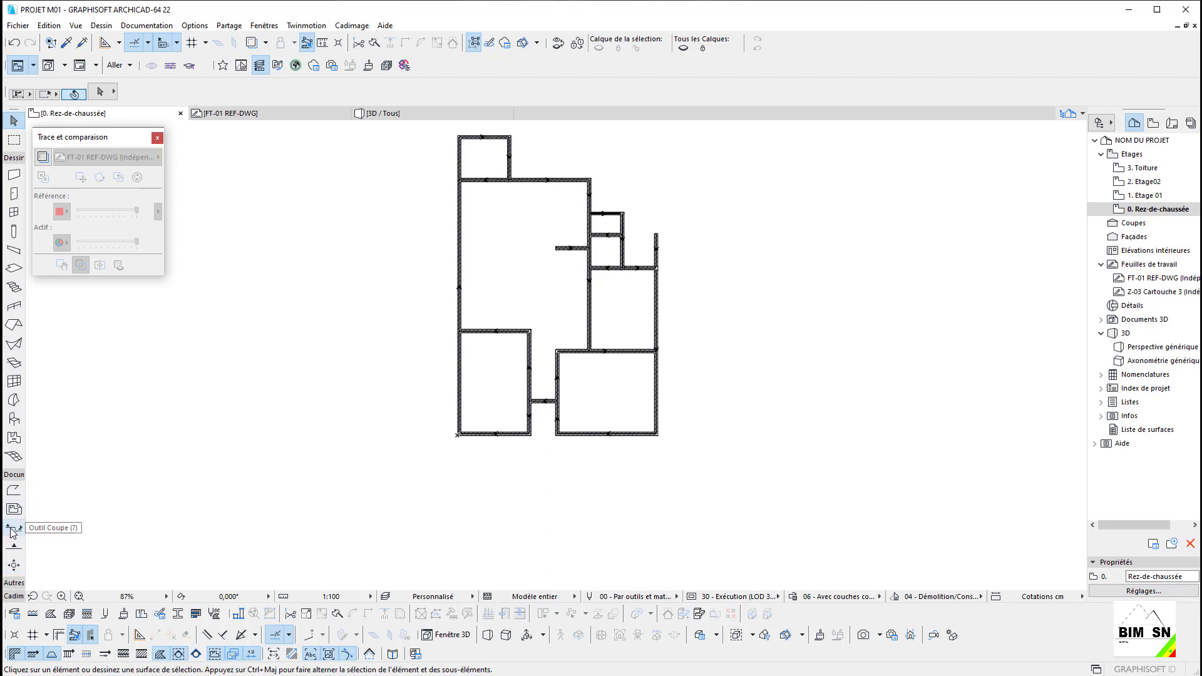
left_click(11, 529)
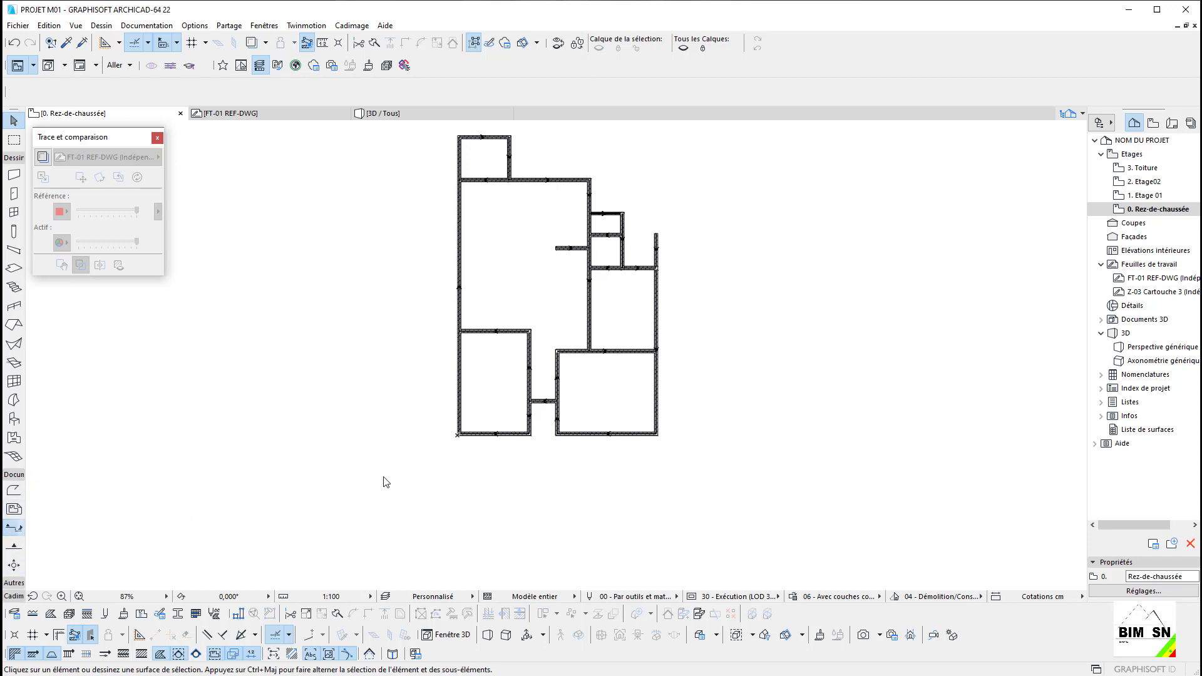
left_click(410, 296)
left_click(684, 296)
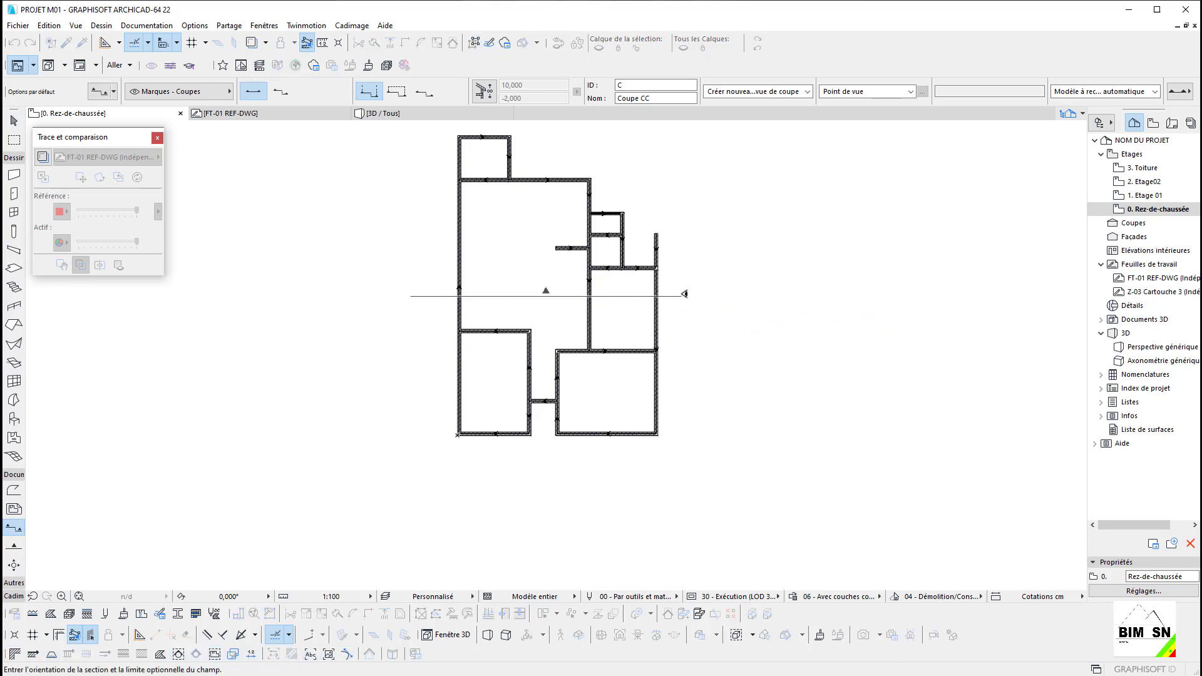
left_click(663, 154)
middle_click_drag(647, 215, 648, 287)
key("Escape")
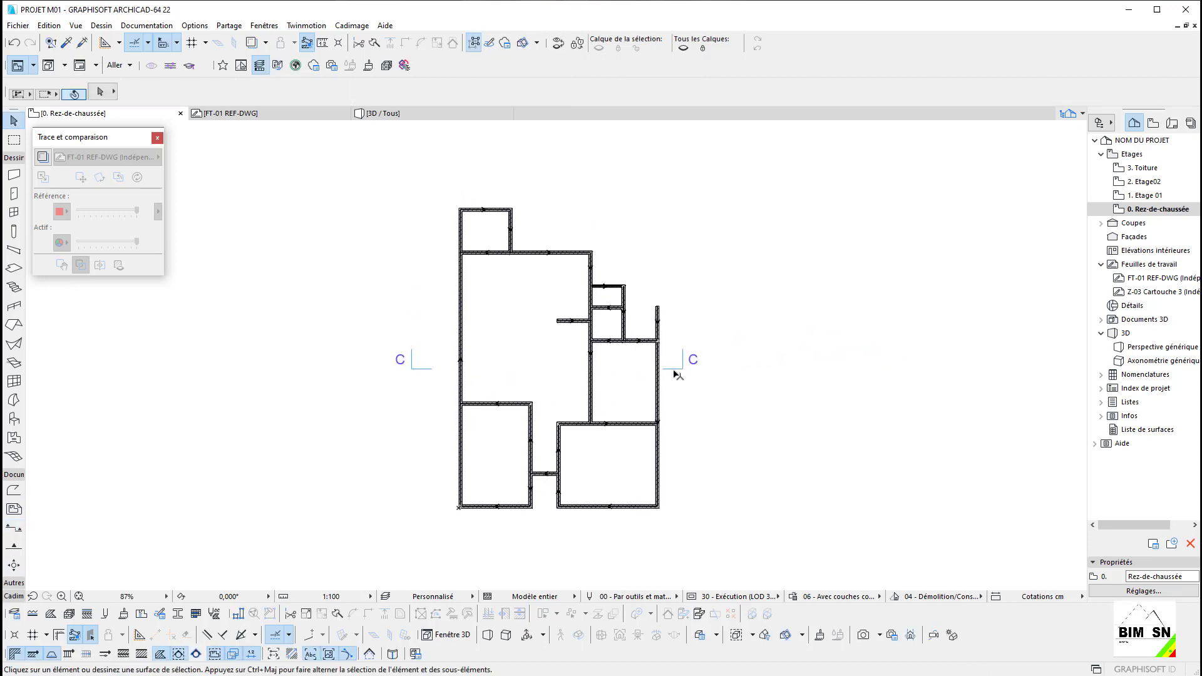
Step: Set the new section marker's ID to A and its name to Coupe A
left_click(674, 371)
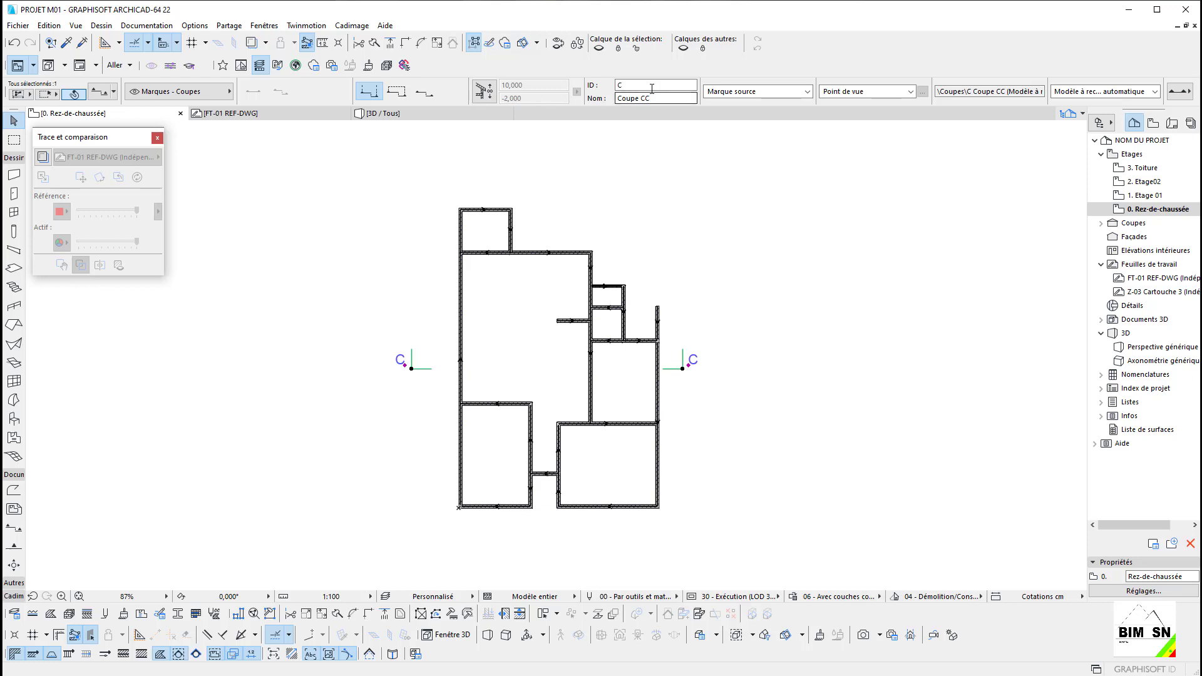
left_click(633, 85)
left_click_drag(633, 86, 578, 85)
type("a")
key("BackSpace")
type("A")
left_click(664, 98)
Step: Give section A a limited horizontal range and bring its depth limit to just beyond the building's rear wall
left_click(396, 98)
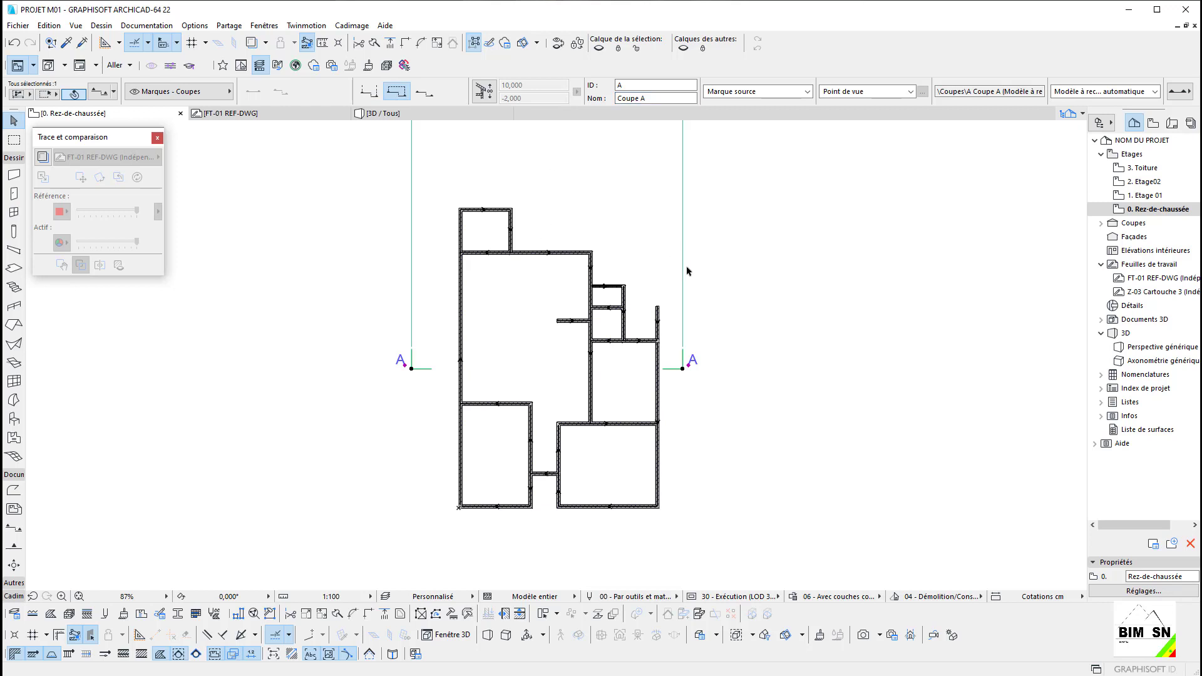
scroll(645, 228, "down", 5)
left_click(646, 241)
scroll(634, 277, "up", 4)
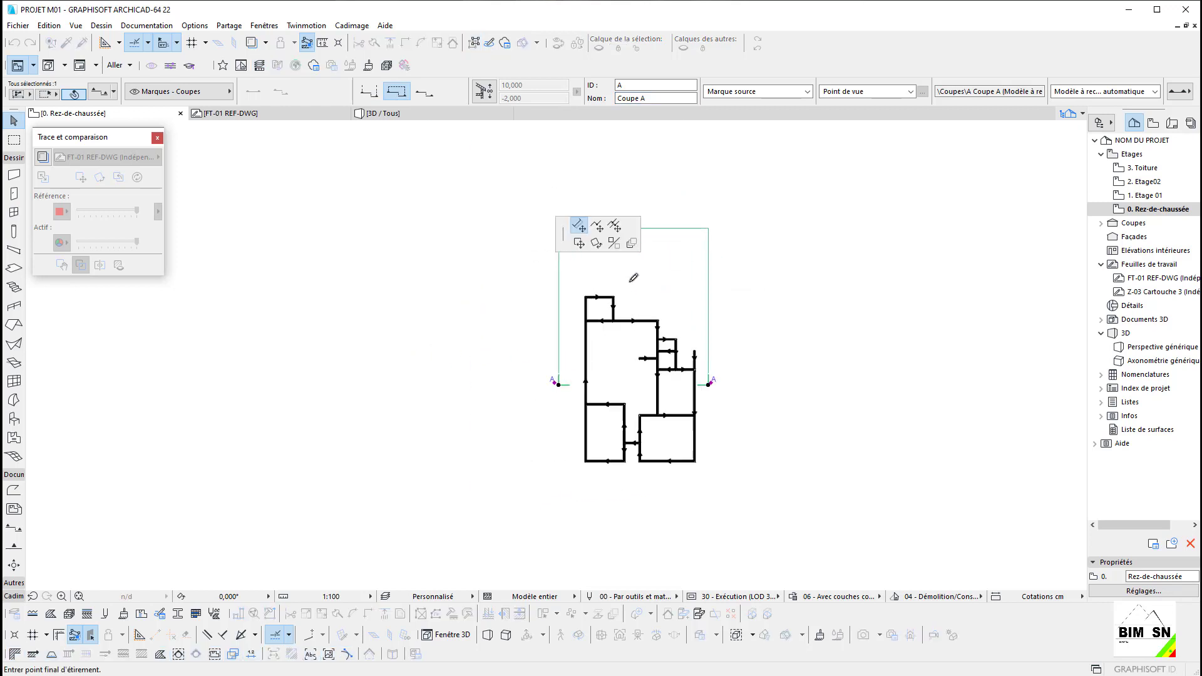
left_click(617, 299)
scroll(456, 462, "up", 5)
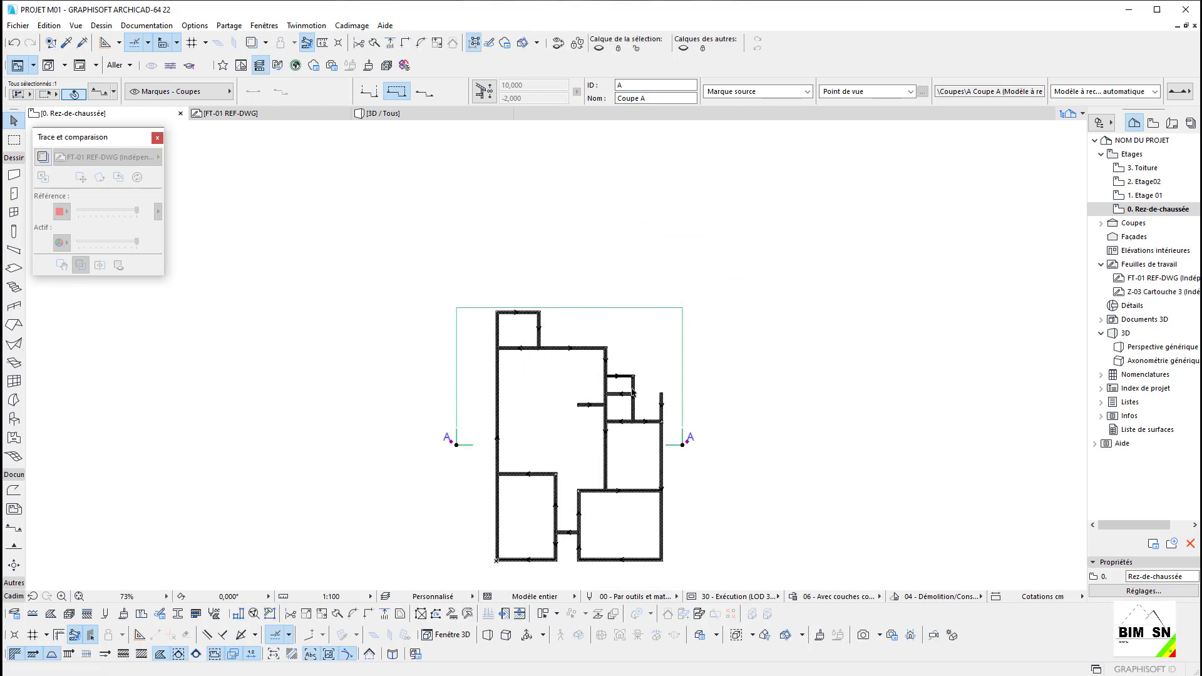
left_click(451, 416)
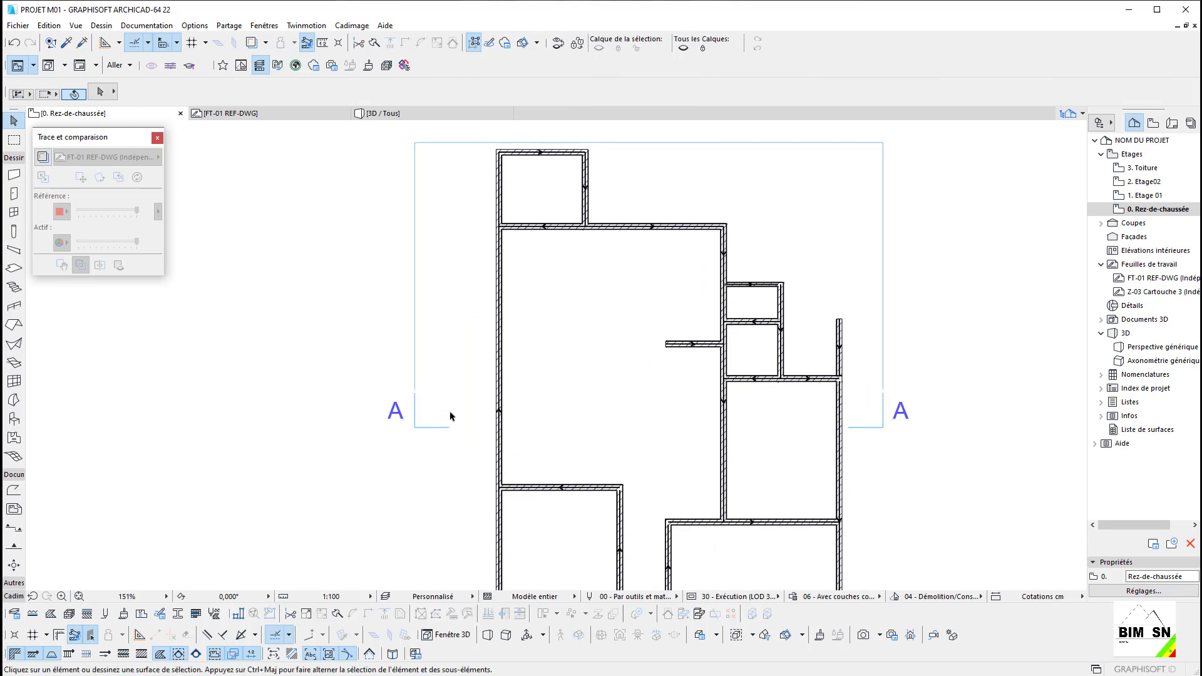
Step: Stretch the left end of section line A inward so it sits closer to the building's left exterior wall
left_click(415, 409)
left_click(414, 411)
left_click(415, 430)
left_click(422, 417)
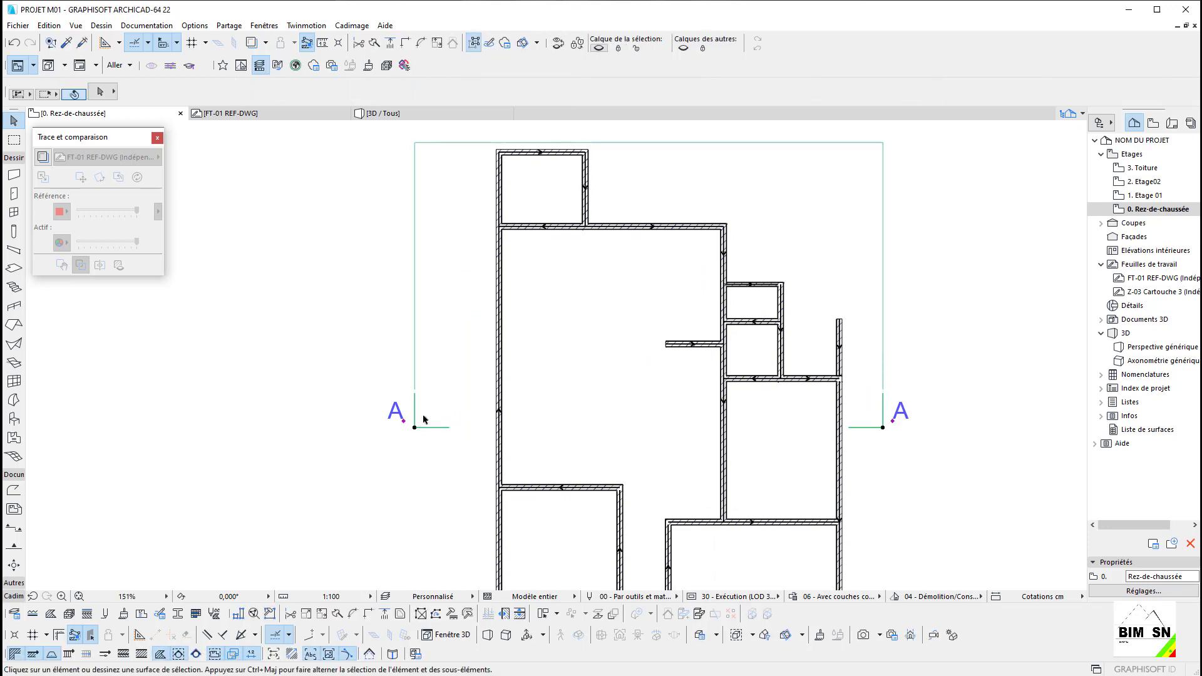
left_click(416, 428)
left_click(415, 428)
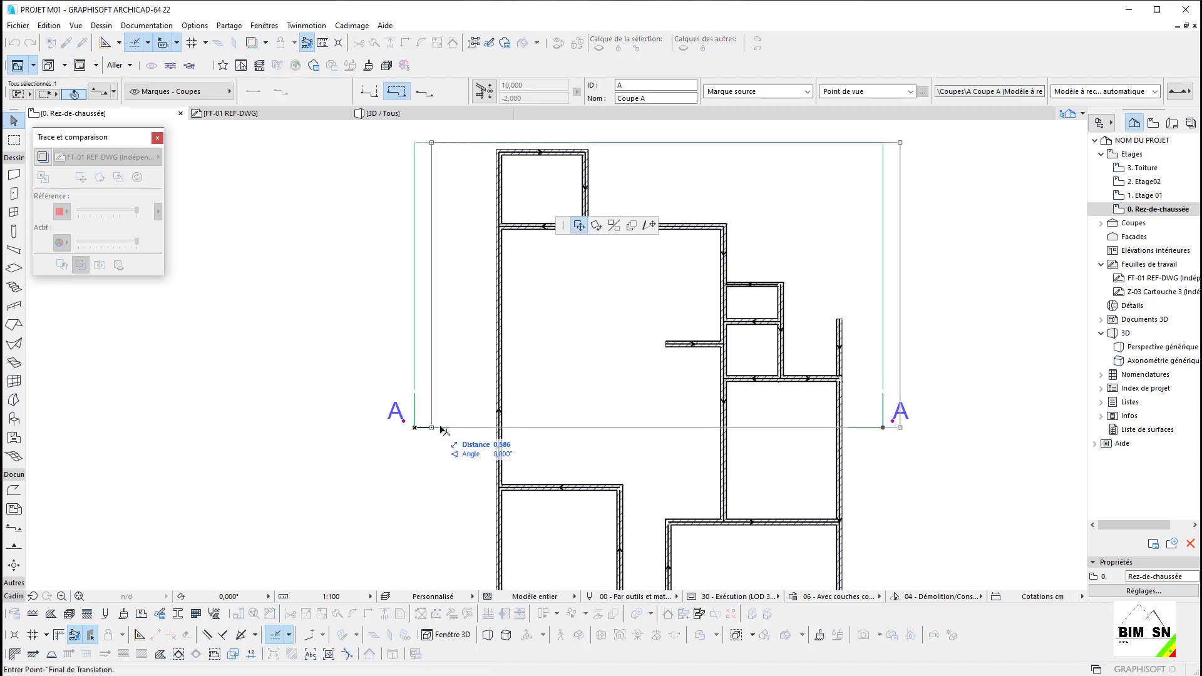
left_click(649, 225)
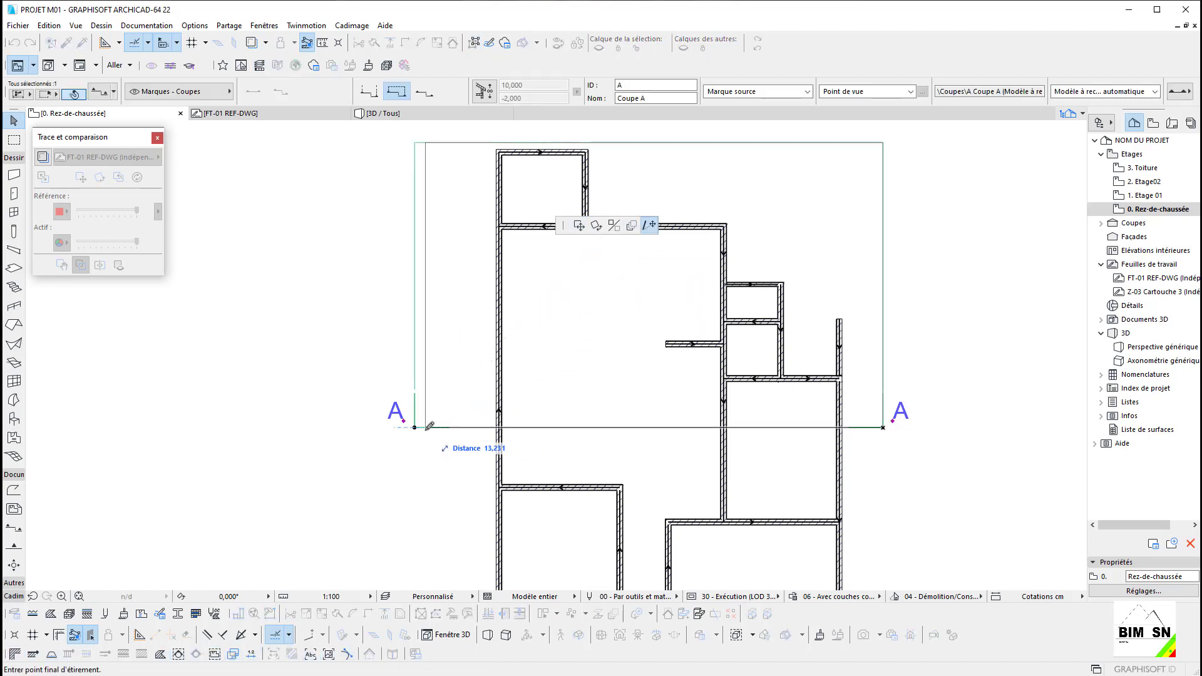
left_click(439, 427)
key("Escape")
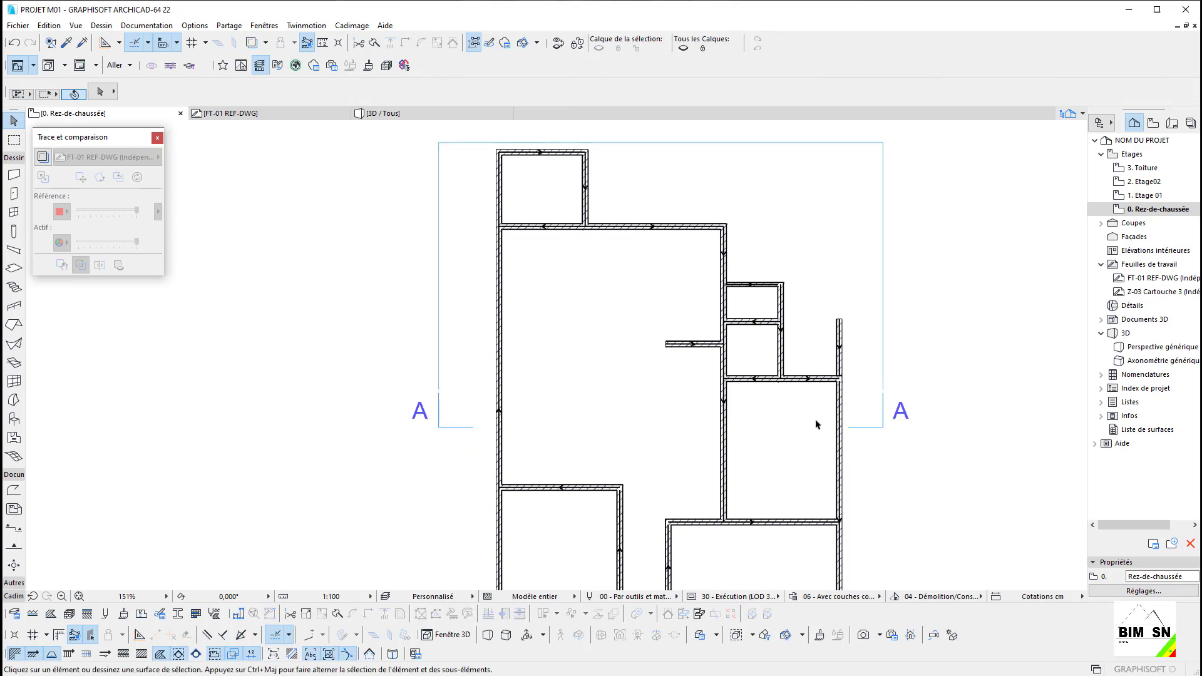
Step: Open the Coupe A section from the project's Coupes and examine the wall bases against the ±0,00 storey level
middle_click_drag(777, 426, 702, 467)
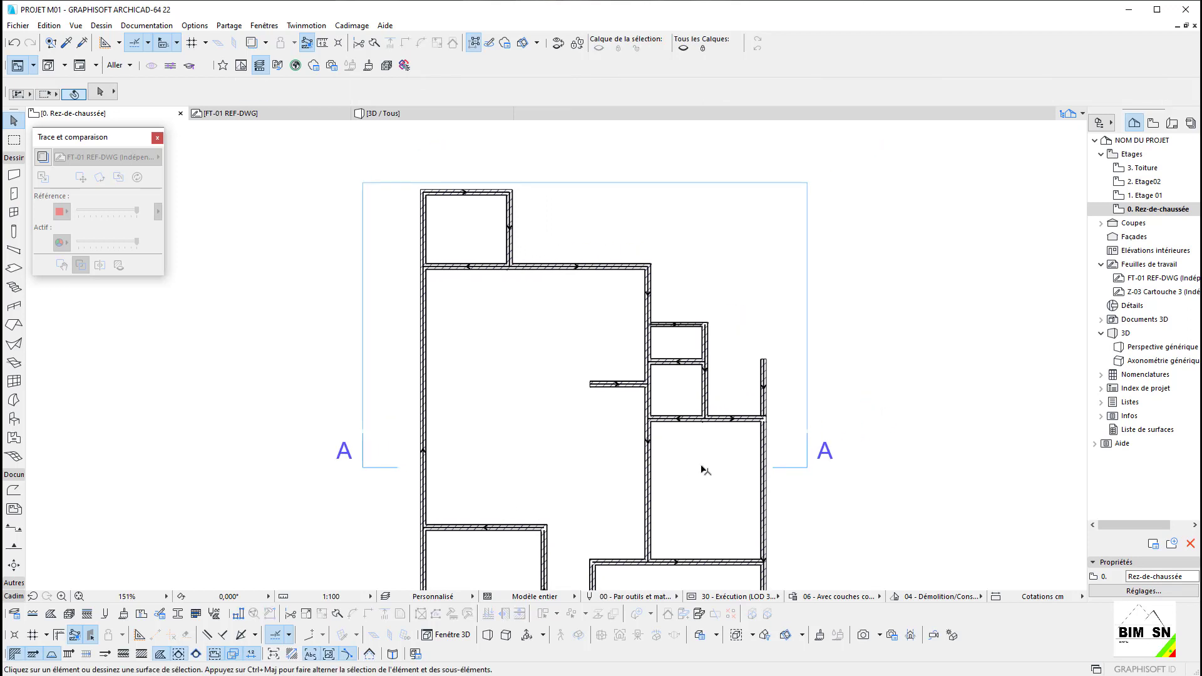
left_click(1102, 224)
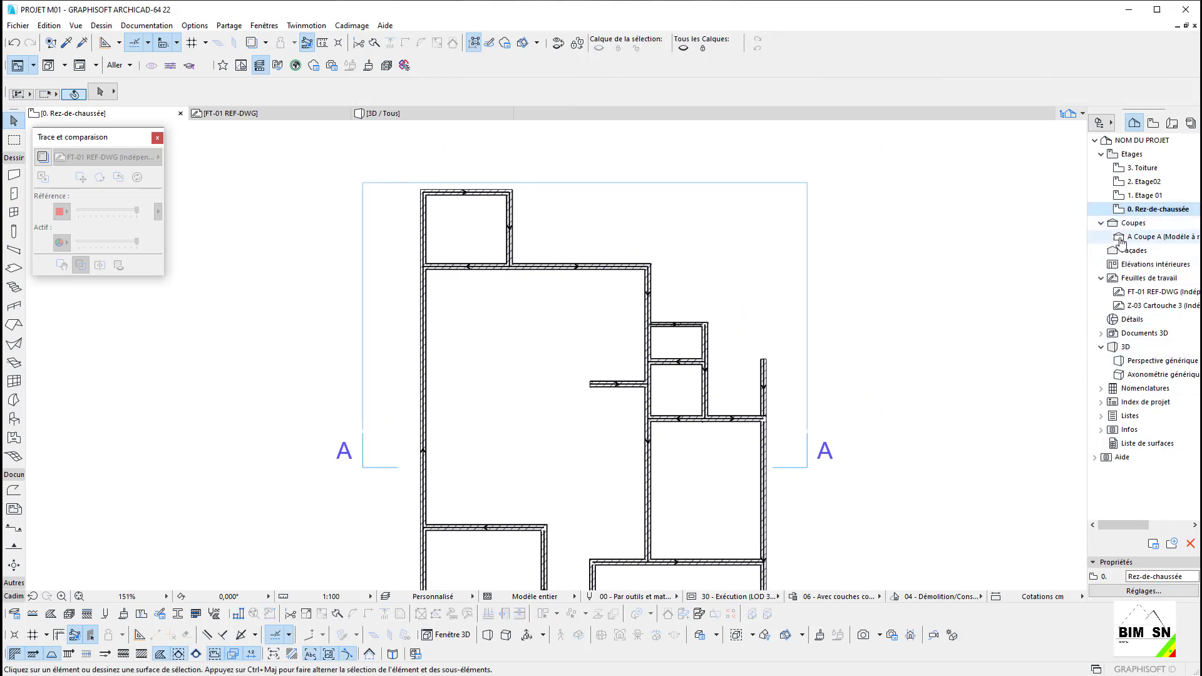
double_click(1146, 237)
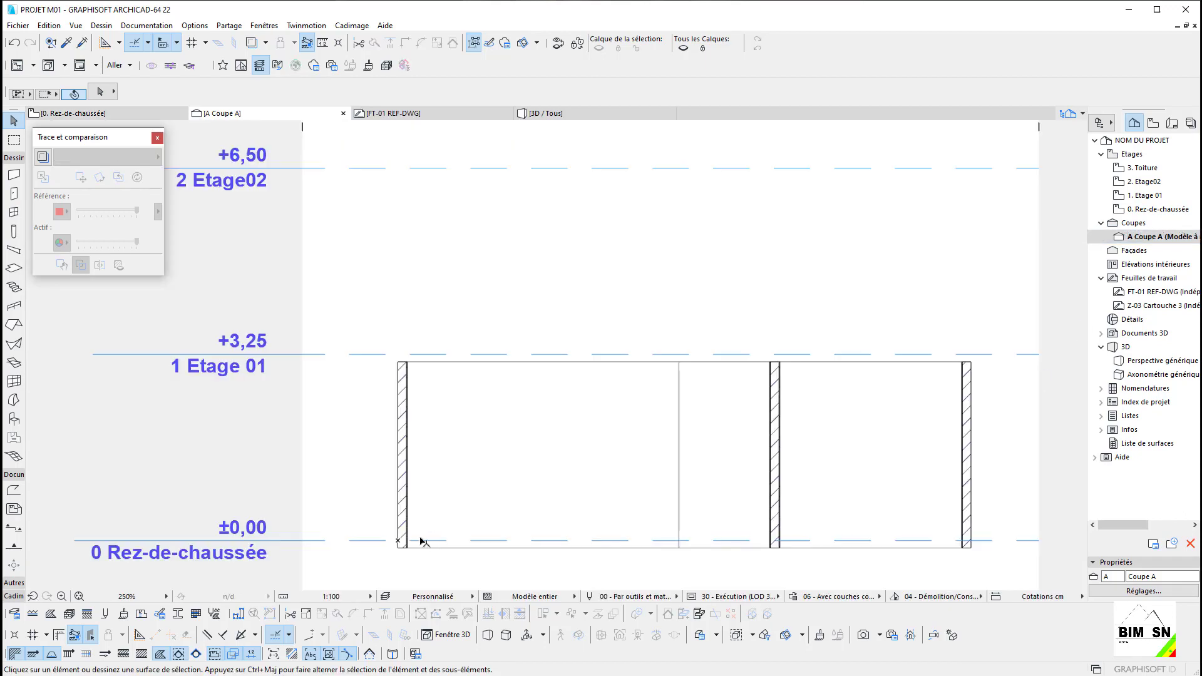
scroll(416, 408, "up", 5)
scroll(358, 376, "down", 2)
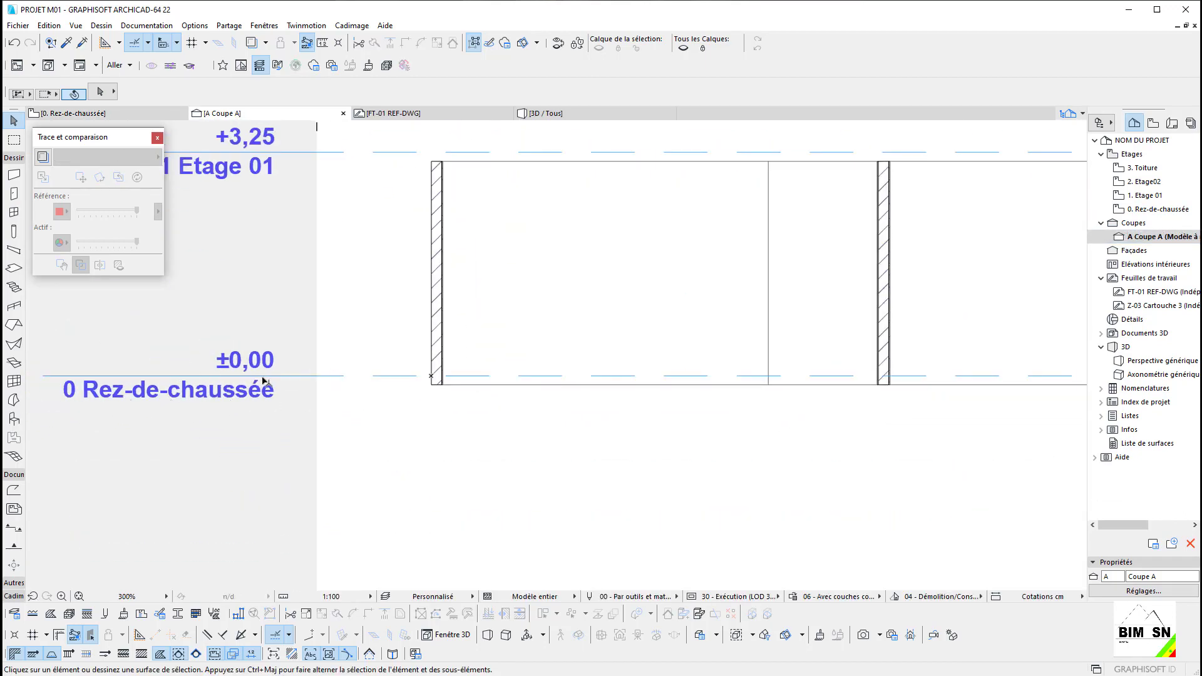
middle_click_drag(263, 380, 344, 431)
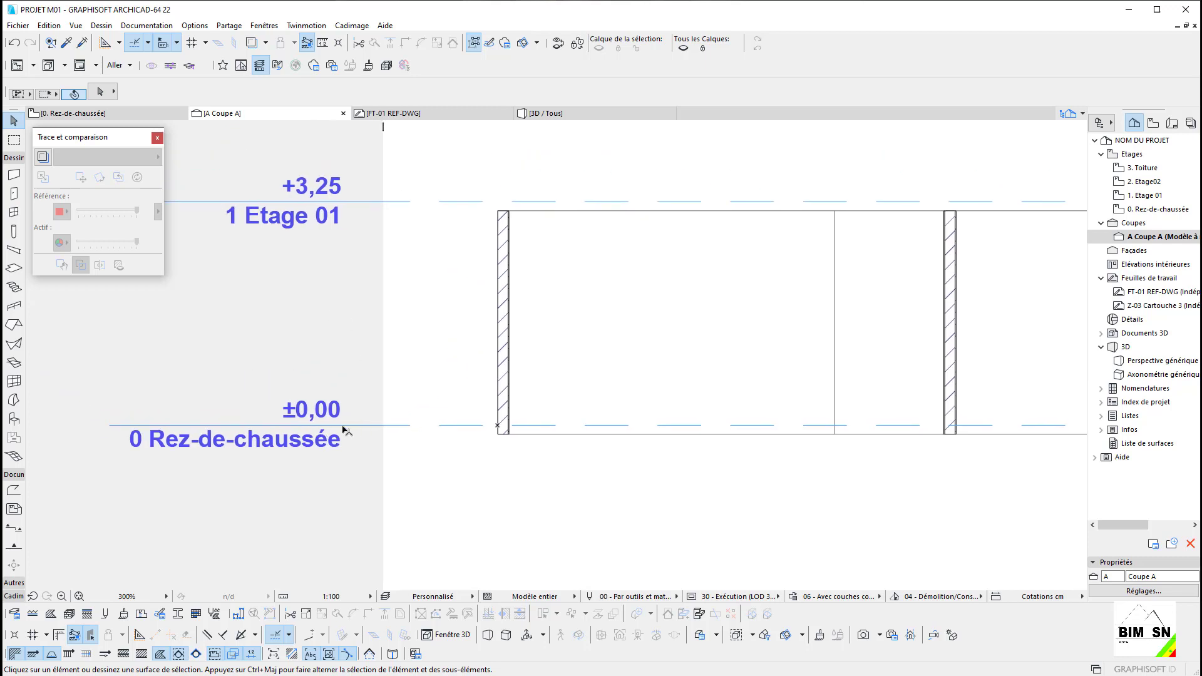
Step: Set the scale of the Coupe A section view to 1:50
left_click(348, 598)
left_click(401, 514)
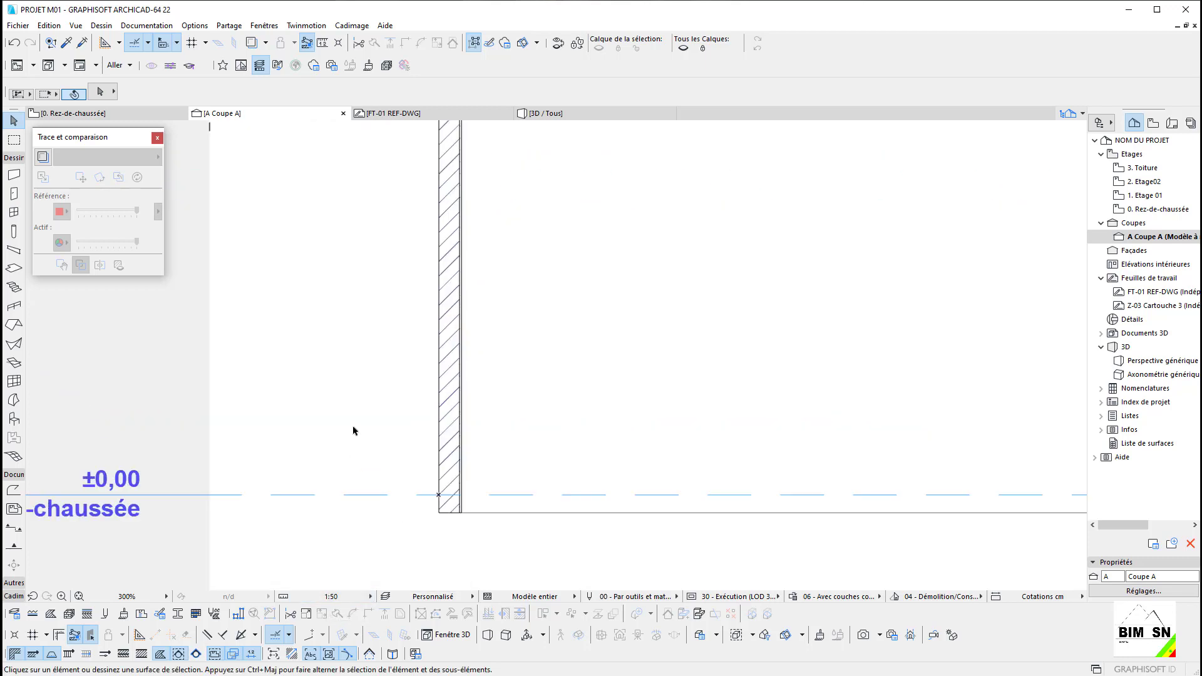
scroll(401, 531, "down", 4)
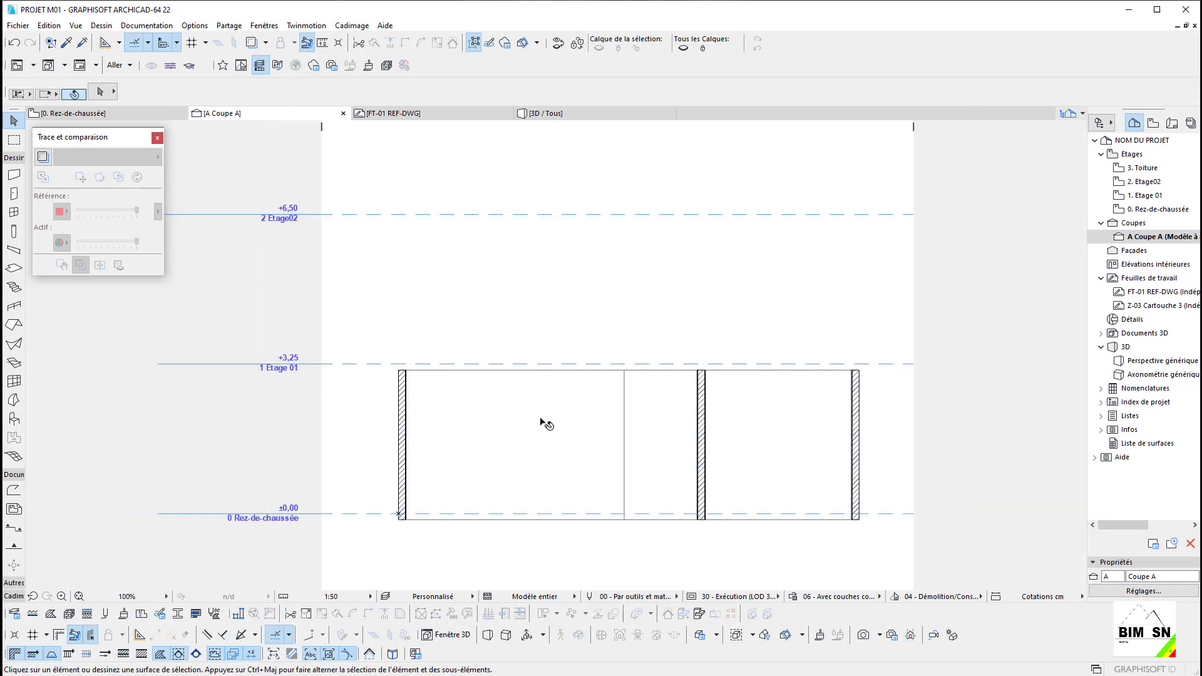
scroll(285, 369, "up", 2)
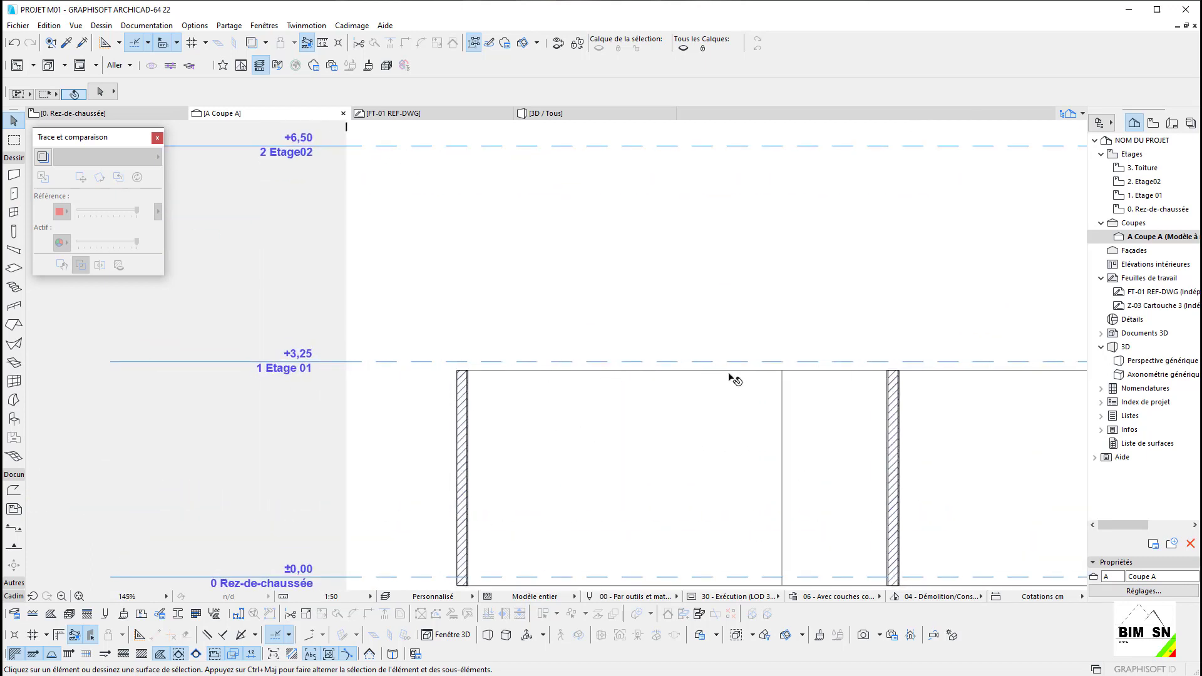
Step: Select the left cut wall in section A and check its top and base offsets against the ±0,00 and +3,25 storey levels
middle_click_drag(737, 375, 562, 372)
scroll(349, 429, "down", 1)
scroll(317, 448, "up", 2)
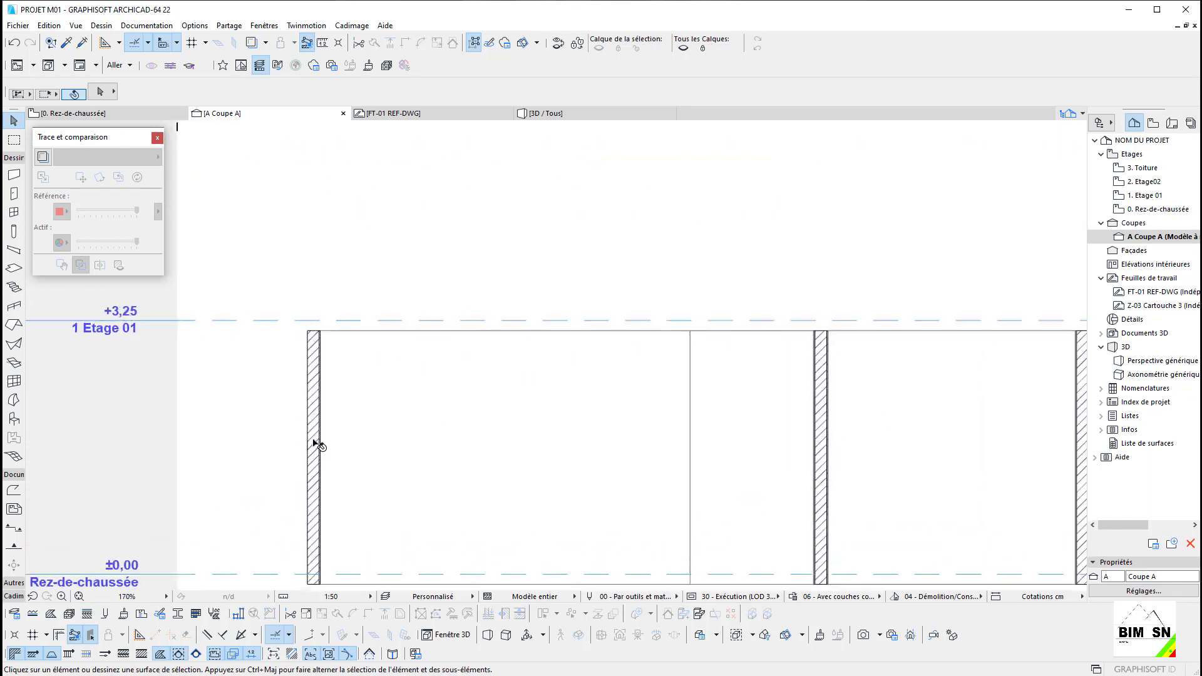
left_click(345, 334)
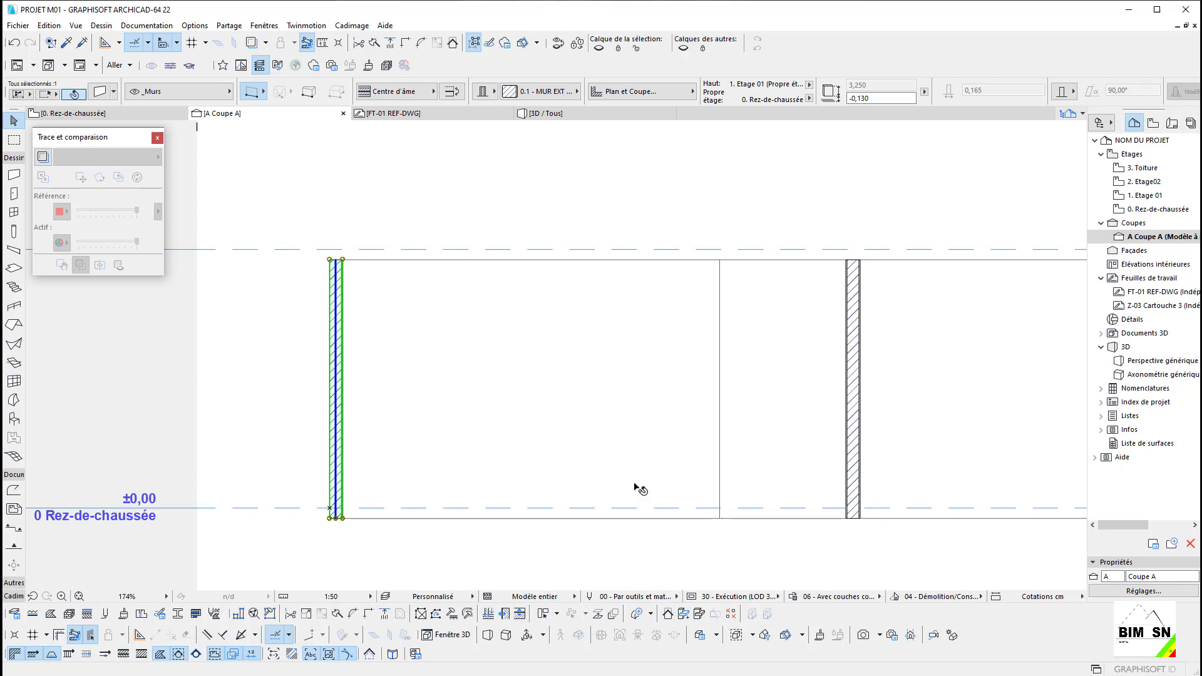
scroll(602, 369, "down", 3)
scroll(465, 304, "up", 2)
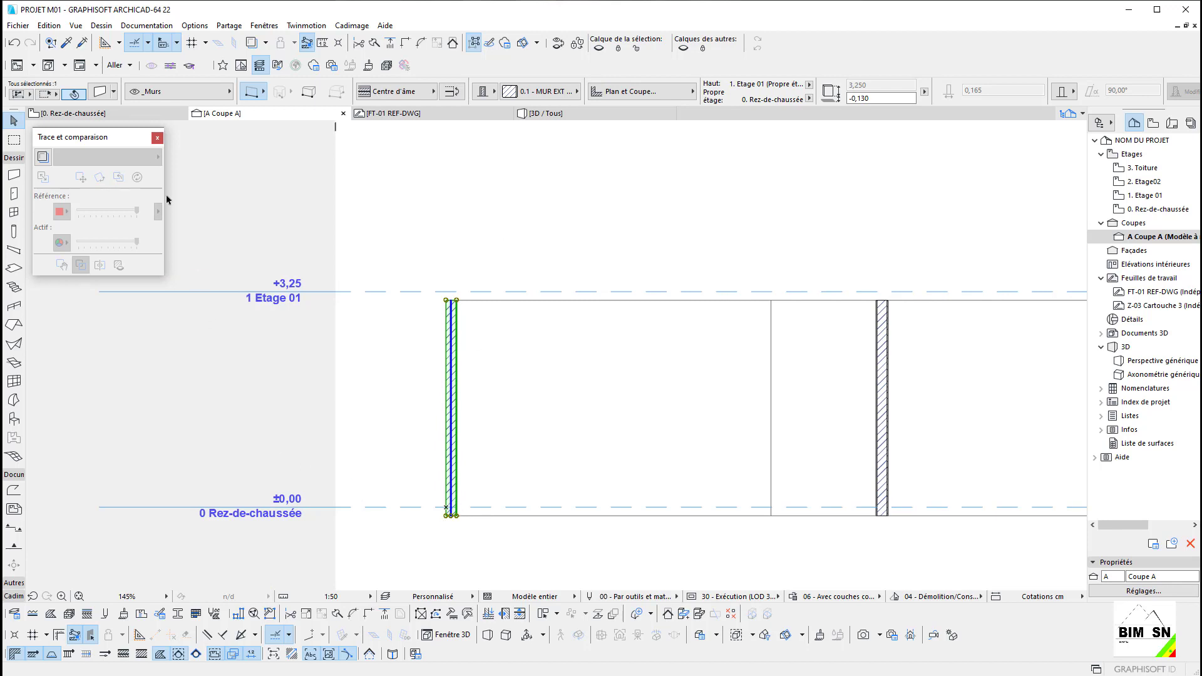
scroll(452, 530, "down", 5)
Step: Select all the walls in the 3D view and set both their top offset and base offset to 0,000
key("F3")
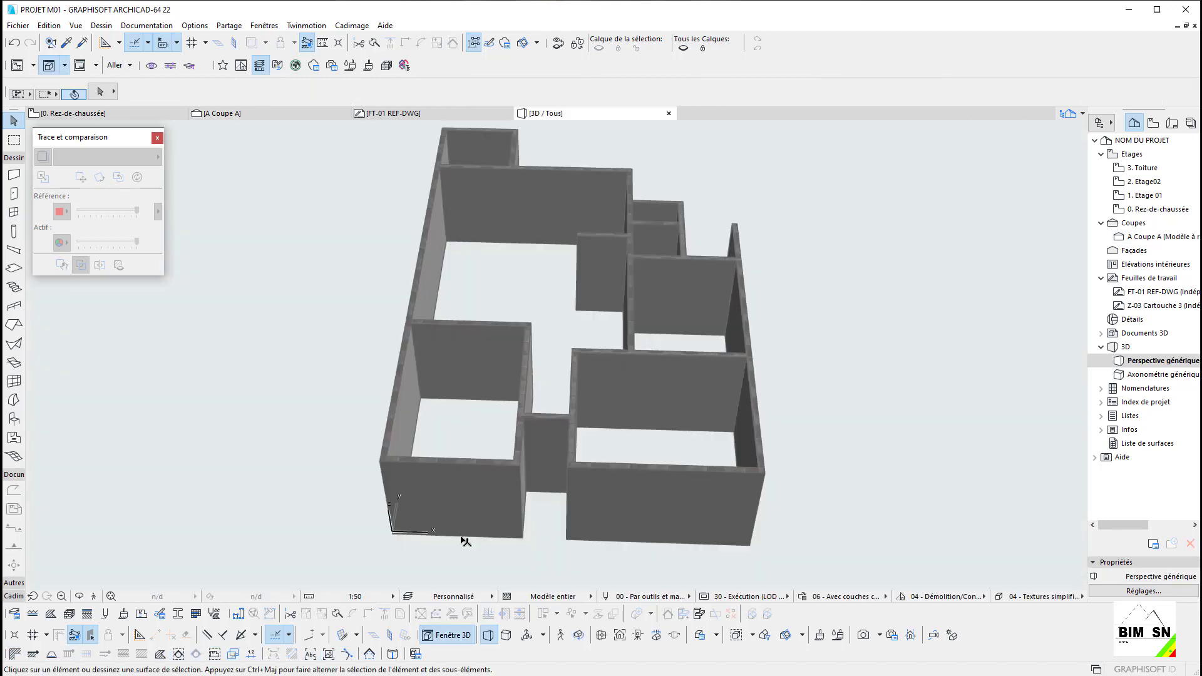
scroll(465, 541, "down", 2)
left_click_drag(368, 191, 783, 550)
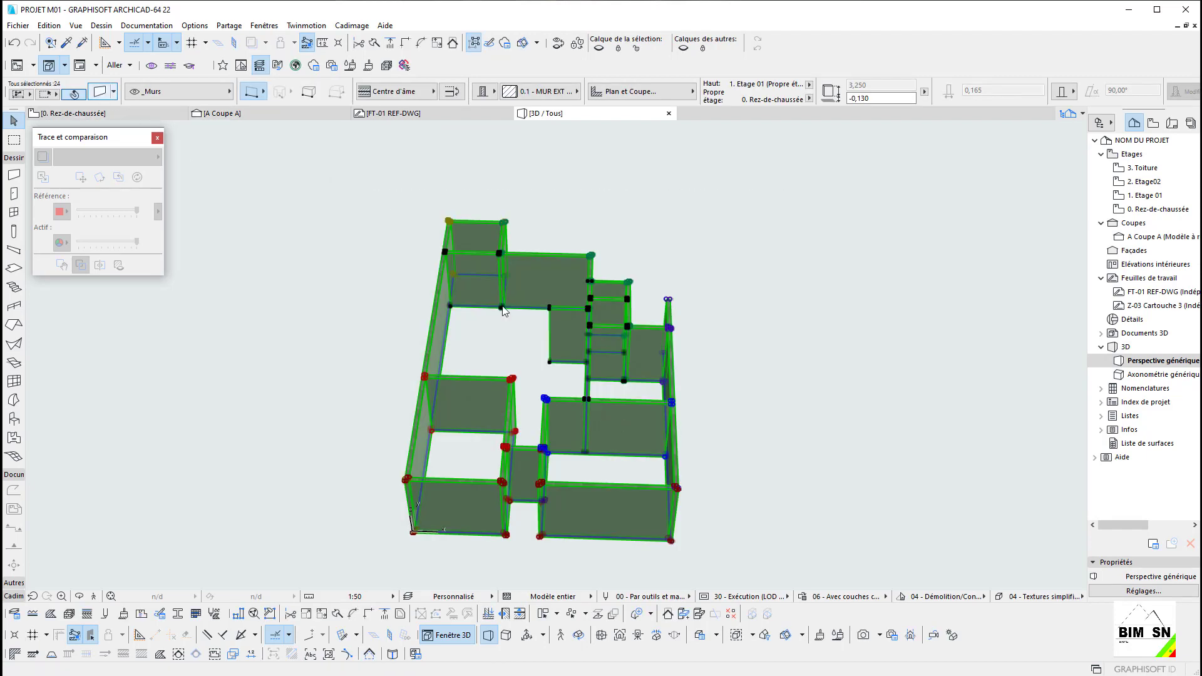
double_click(504, 311)
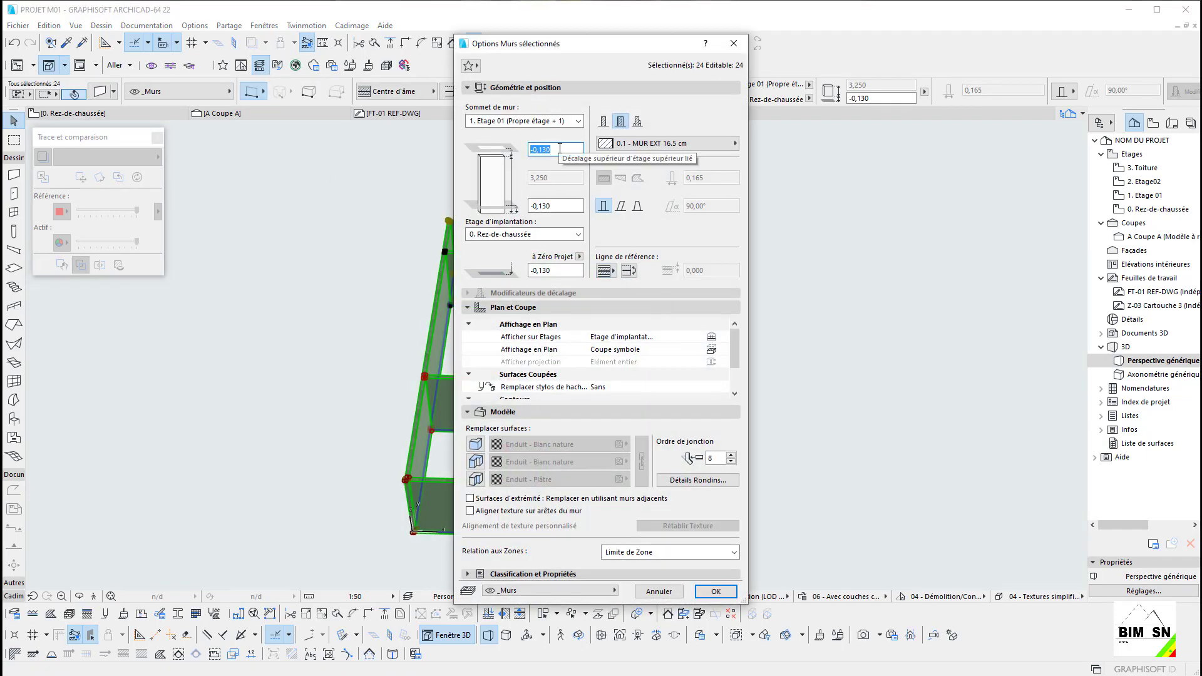
type("0")
left_click(564, 206)
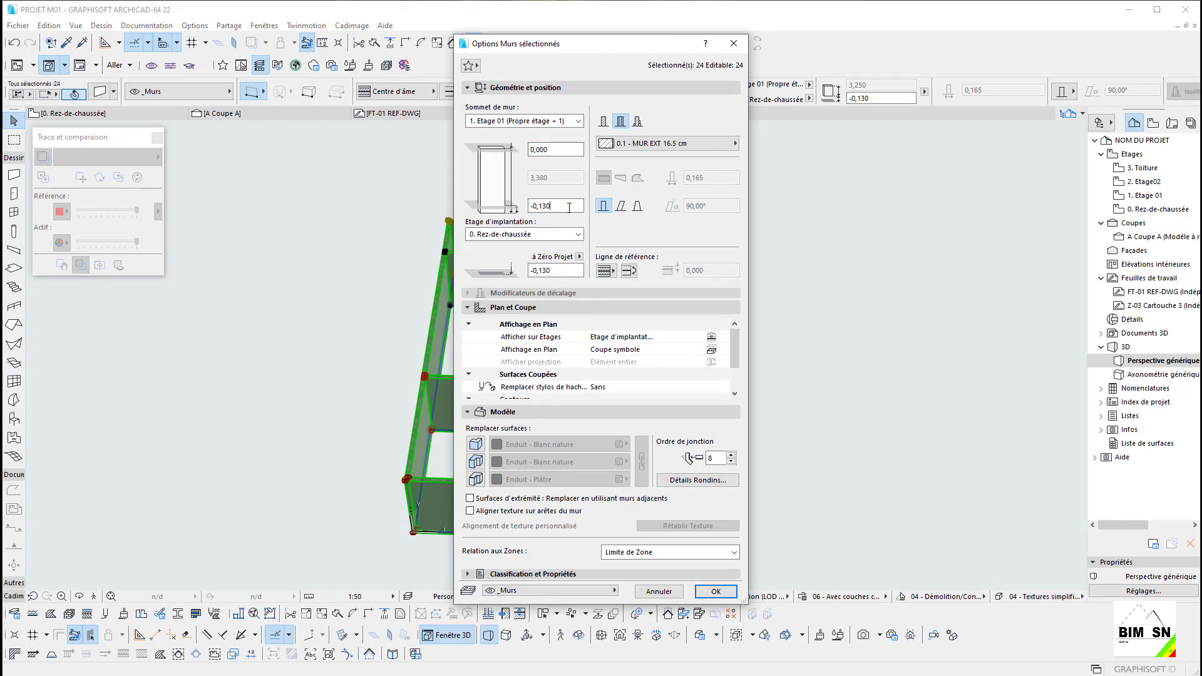
double_click(548, 206)
type("00")
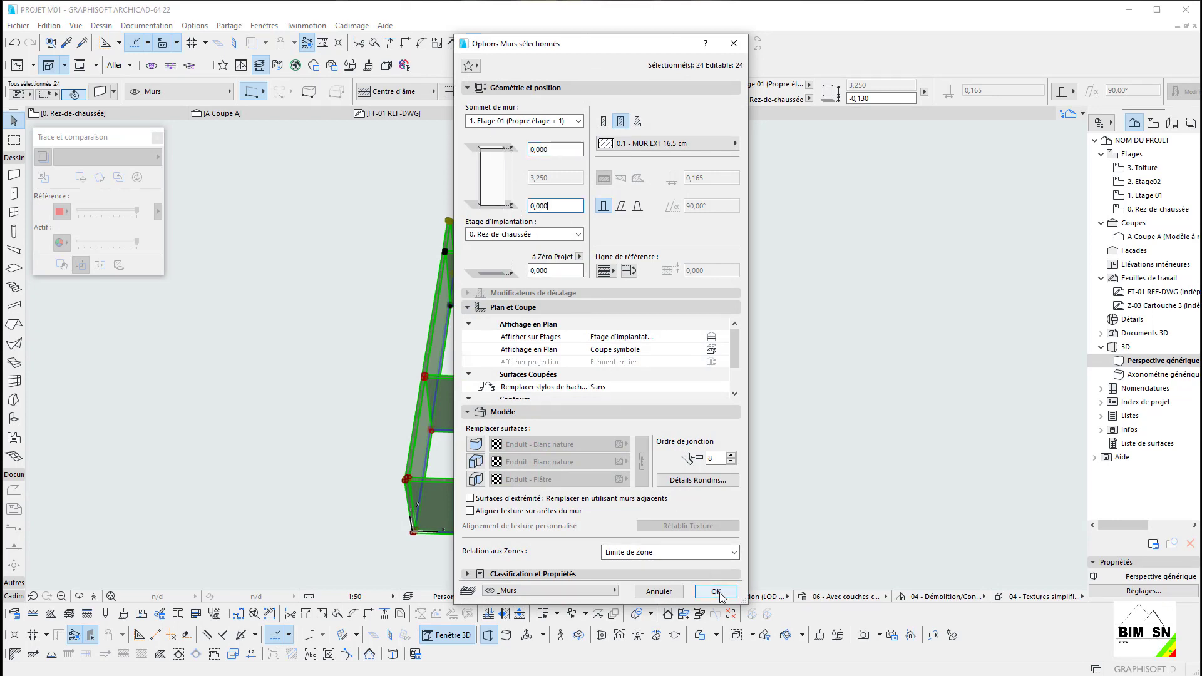
left_click(716, 591)
left_click(801, 425)
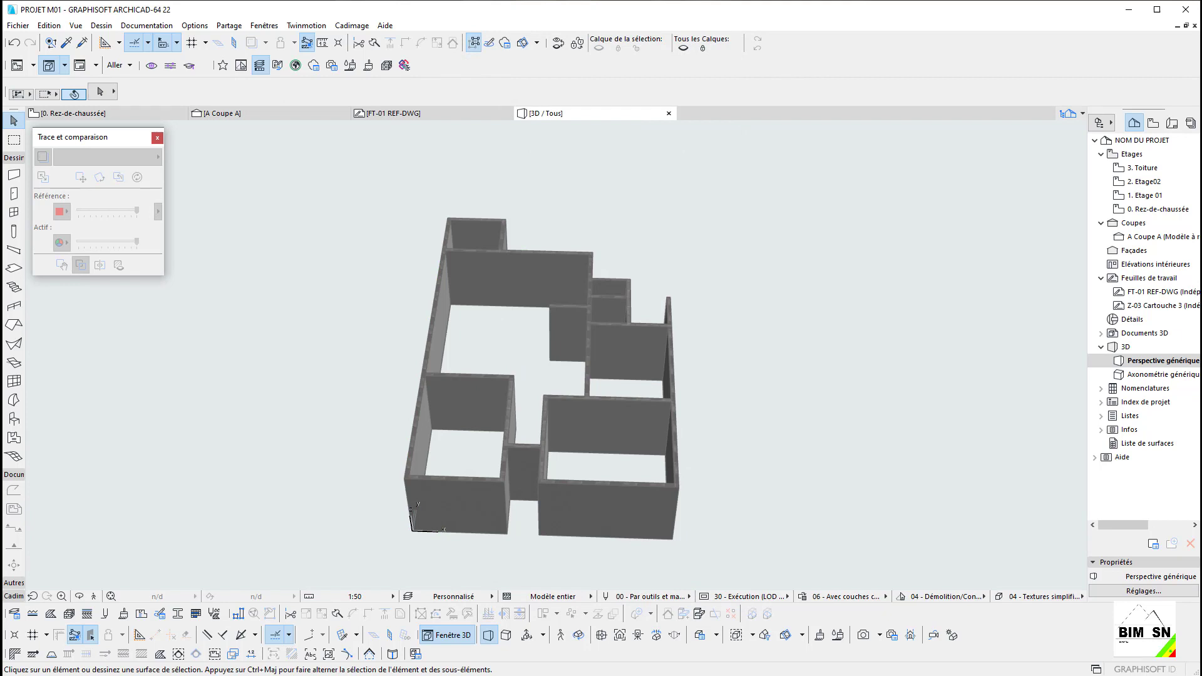
Step: Reopen the Coupe A section and check the wall tops and bases against the storey levels
double_click(1146, 237)
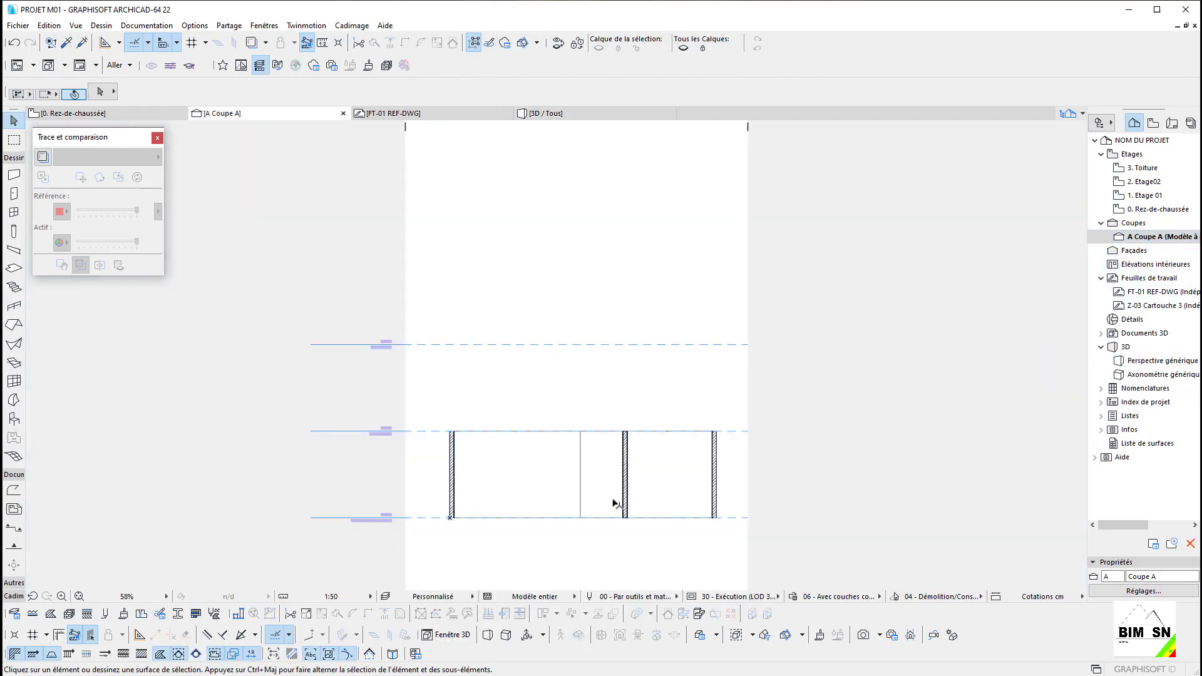
scroll(466, 531, "up", 3)
scroll(545, 496, "down", 2)
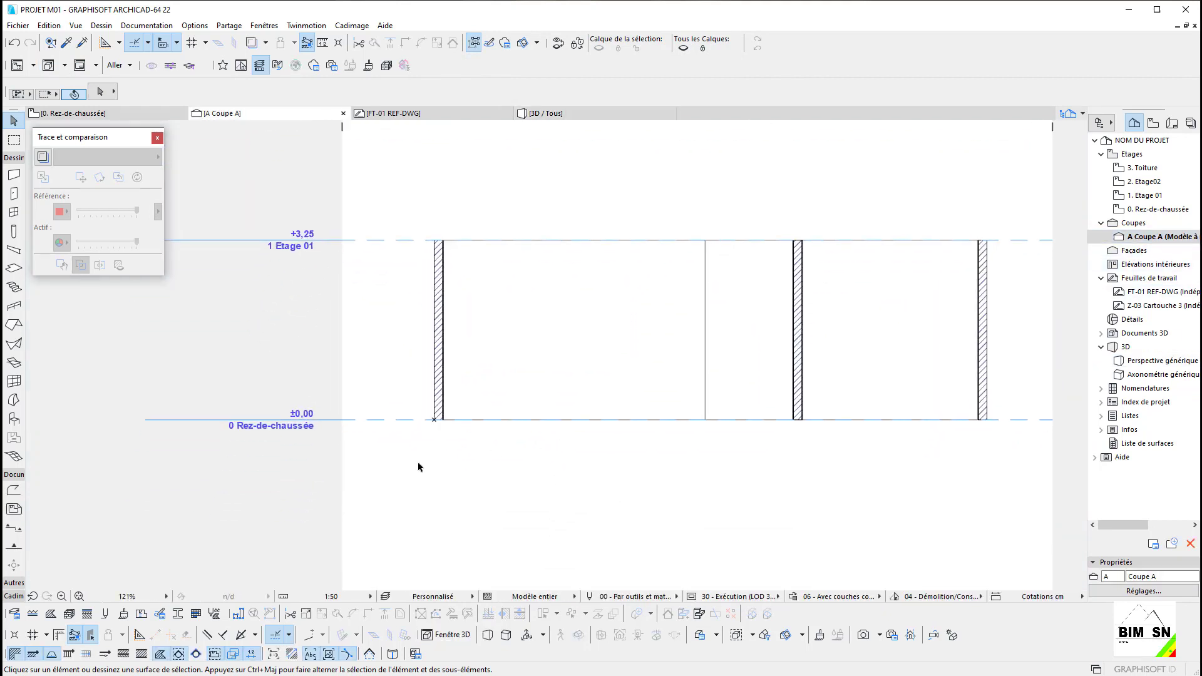
scroll(432, 461, "up", 2)
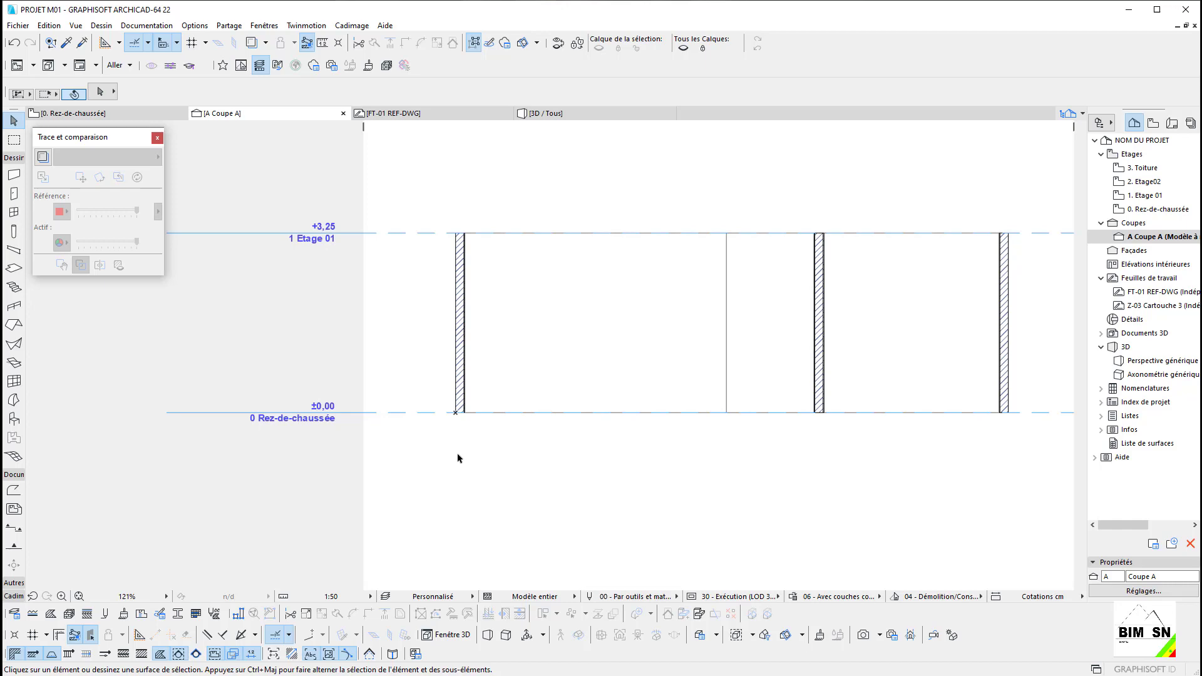
Step: Open the FT-01 REF-DWG worksheet and examine the ground-floor plan's entrance, Garage and Magasin frontage
left_click(407, 113)
scroll(226, 438, "up", 1)
scroll(225, 436, "up", 6)
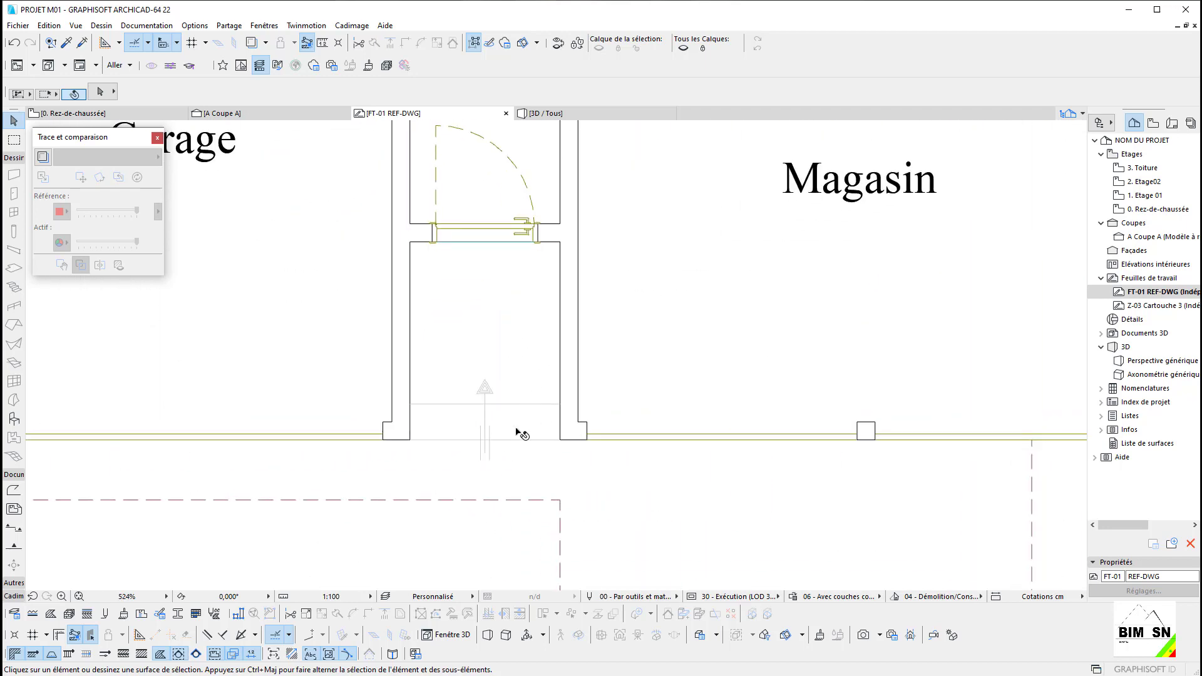
scroll(517, 432, "down", 2)
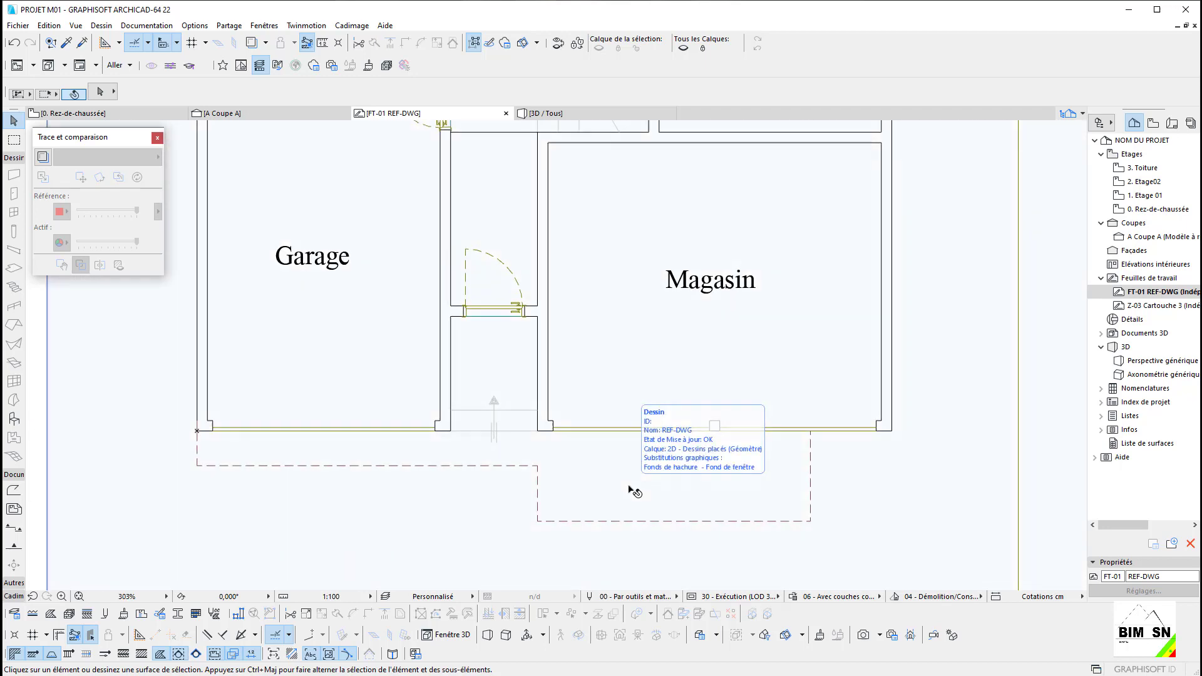
scroll(634, 492, "down", 3)
scroll(431, 434, "down", 1)
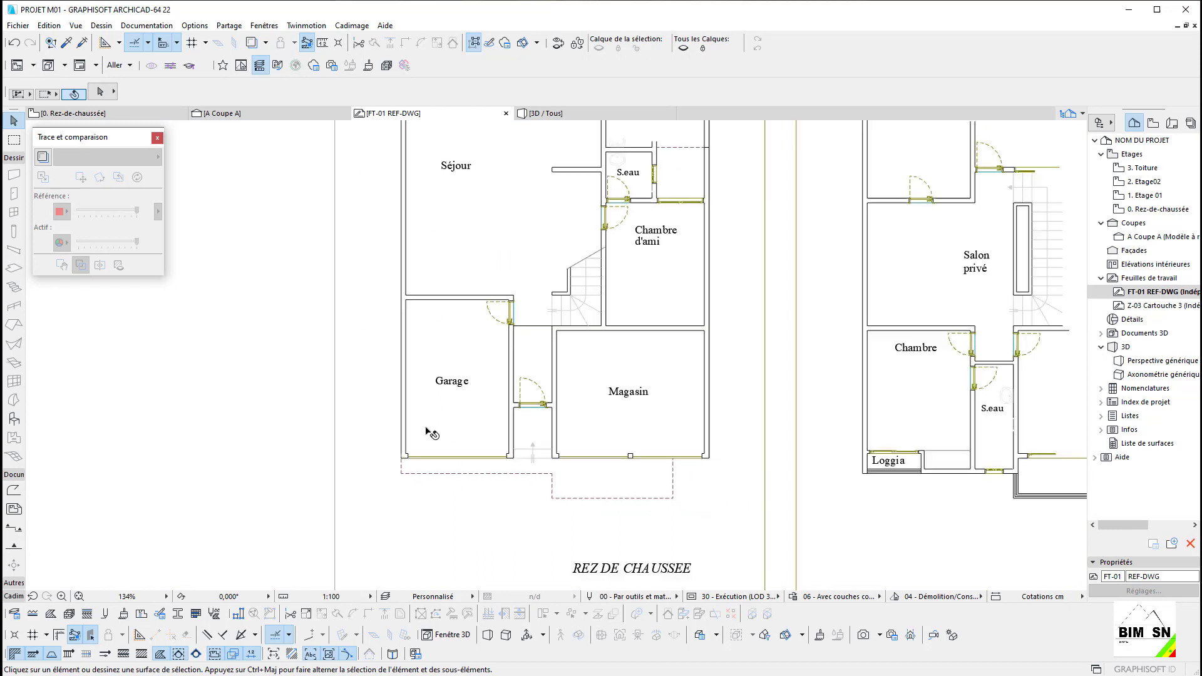
scroll(431, 433, "down", 2)
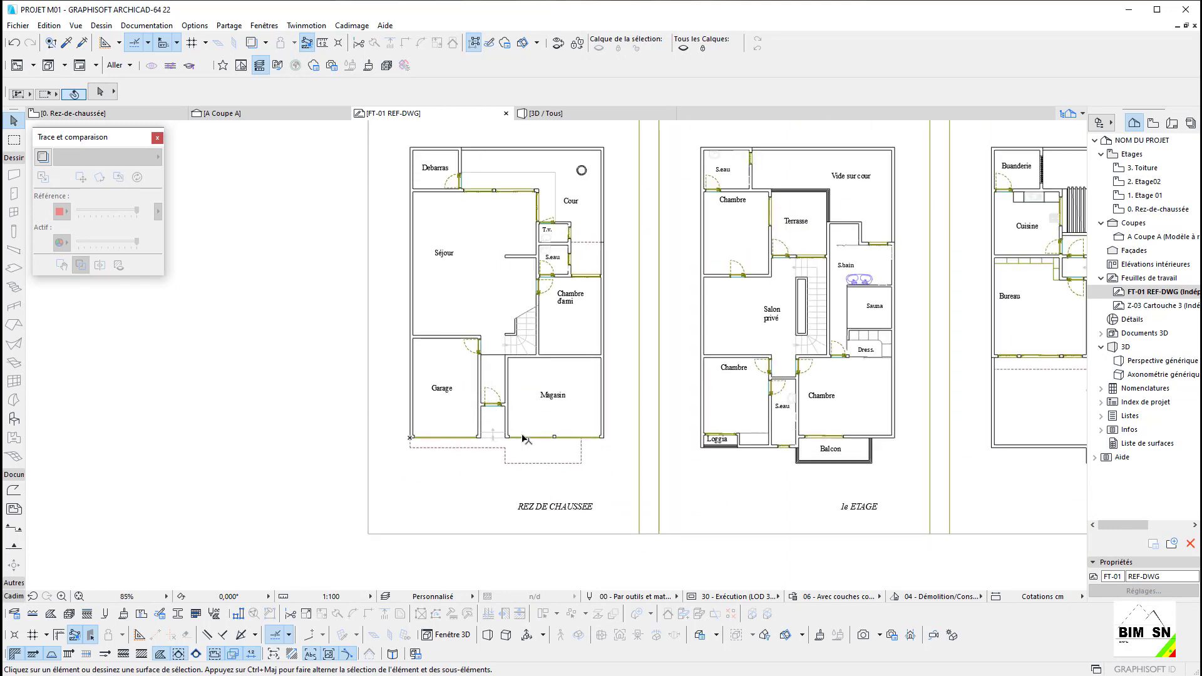
Step: Examine the Cour outline beside the Séjour and the dashed outlines along the front of the reference ground-floor plan
scroll(533, 151, "up", 3)
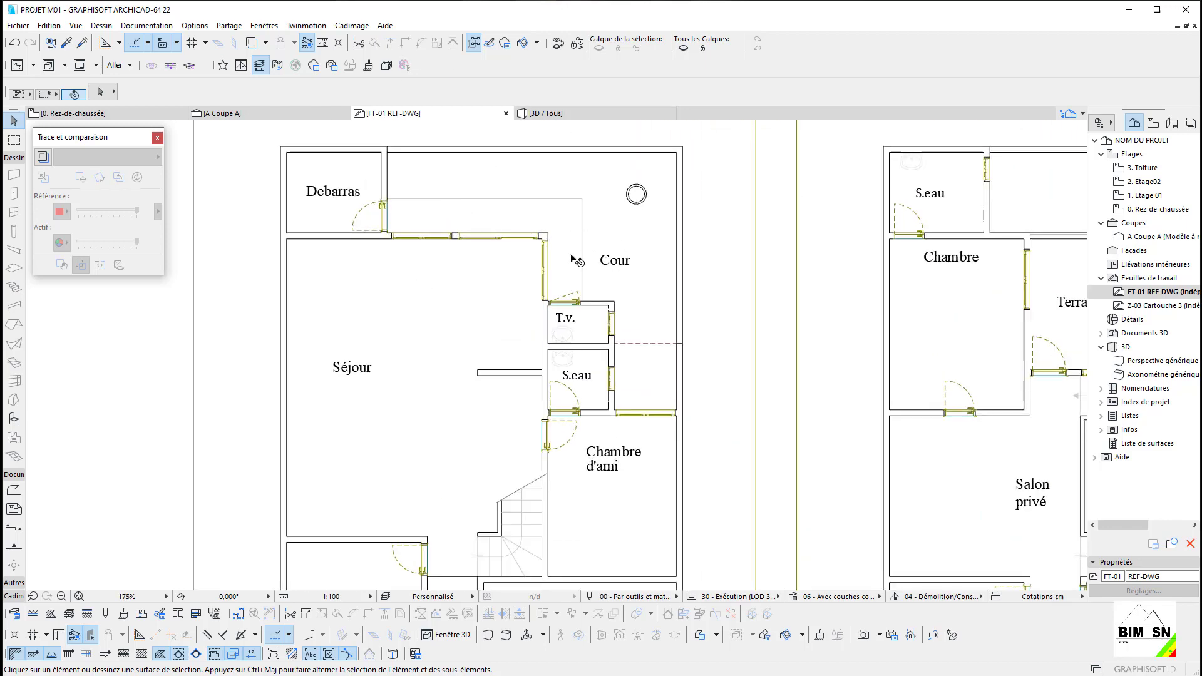
scroll(529, 201, "up", 3)
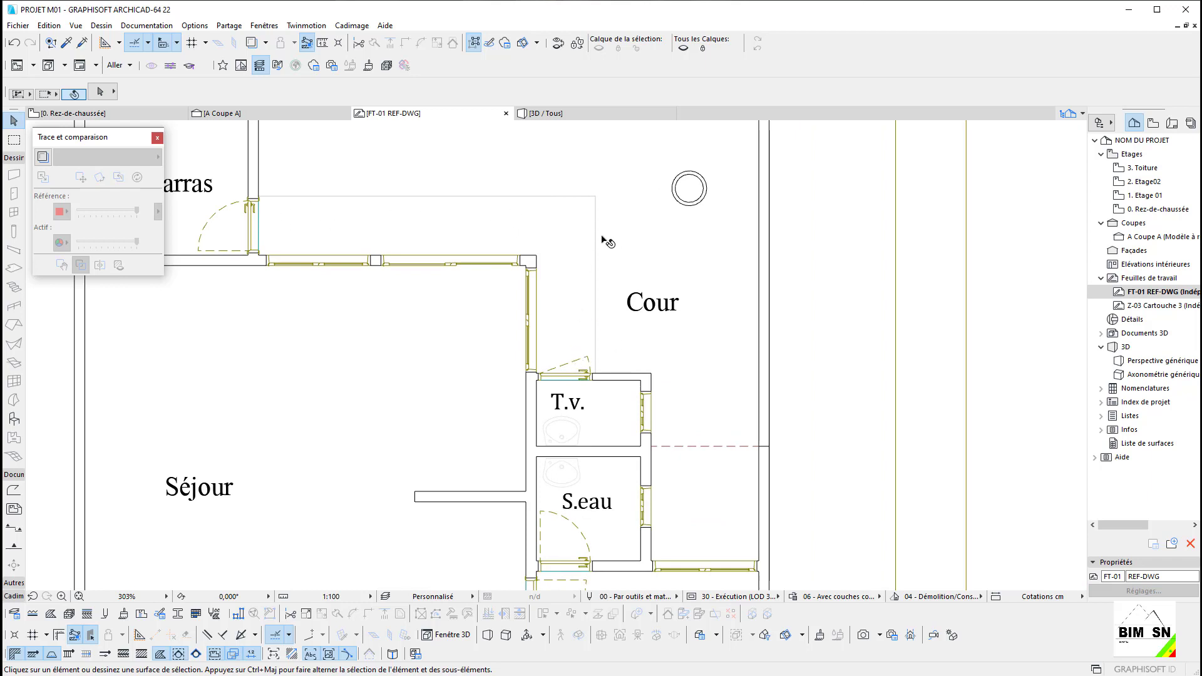
scroll(691, 324, "down", 2)
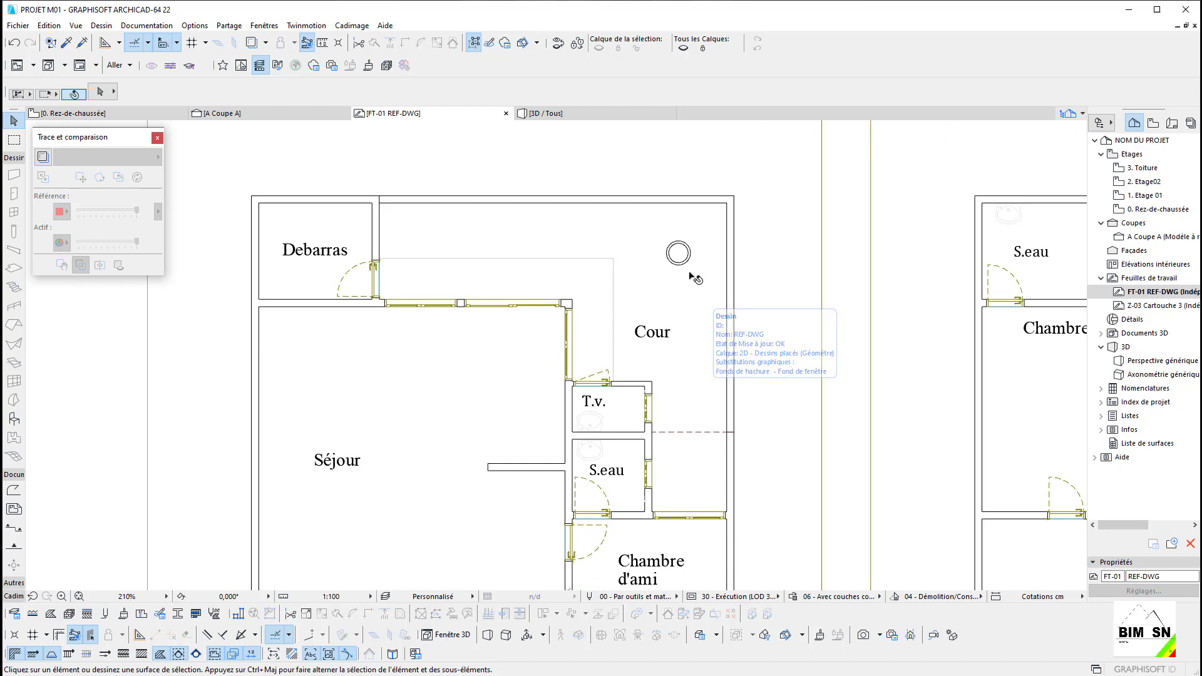
scroll(622, 299, "up", 2)
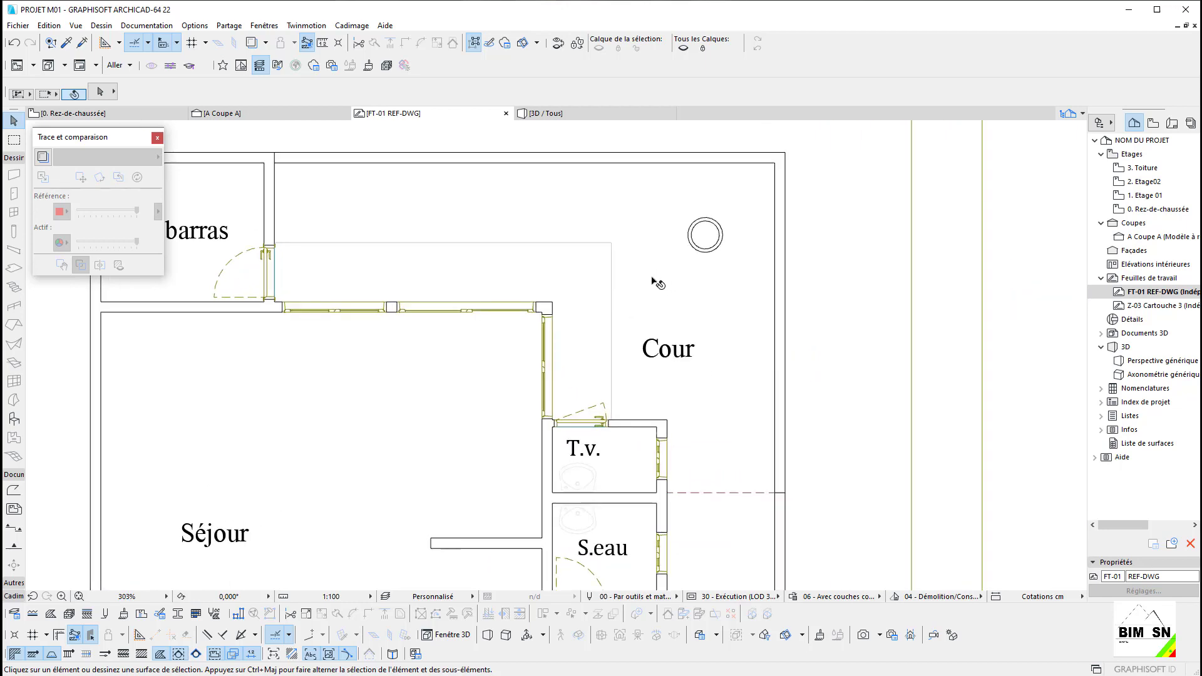
scroll(658, 283, "down", 7)
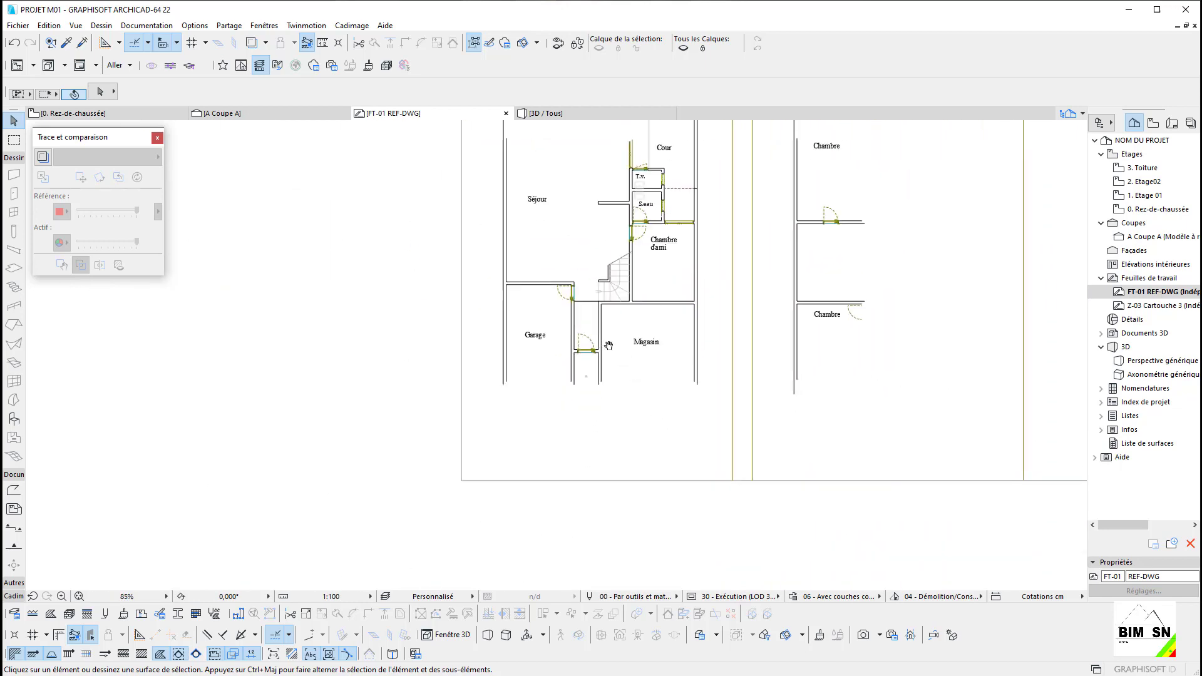
scroll(608, 345, "up", 7)
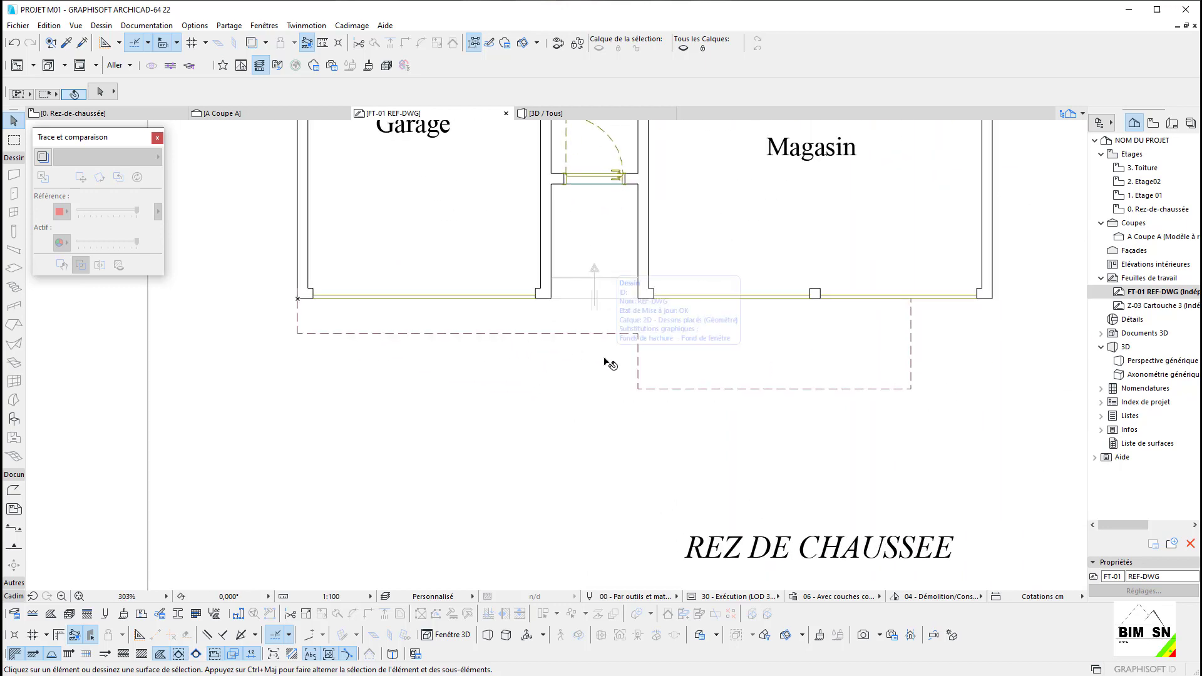
scroll(606, 362, "down", 5)
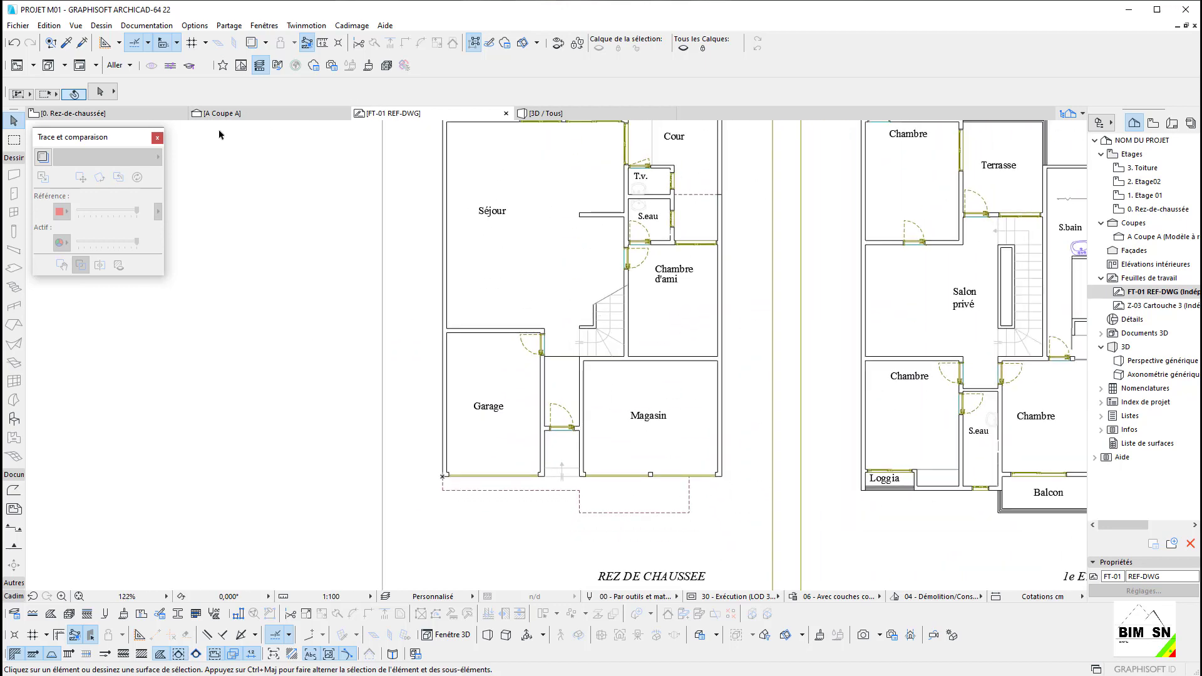
Step: In the Rez-de-chaussée floor plan, set the Slab tool's defaults to a basic structure with Béton maigre as building material
left_click(145, 114)
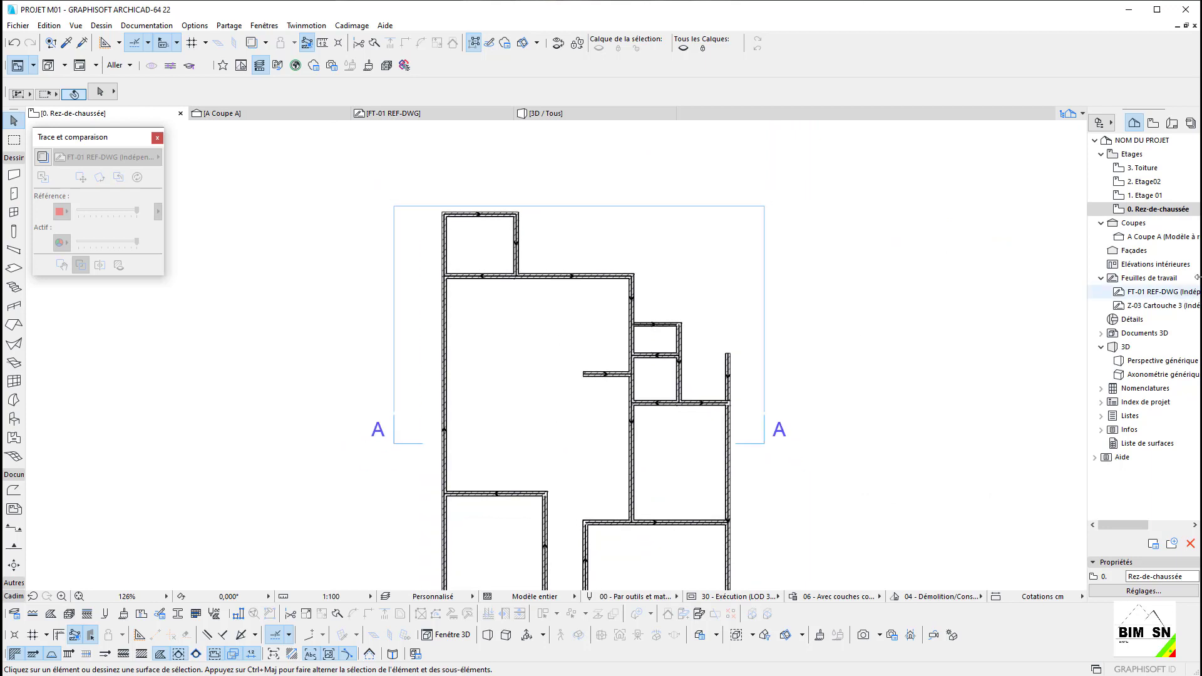
scroll(515, 335, "down", 2)
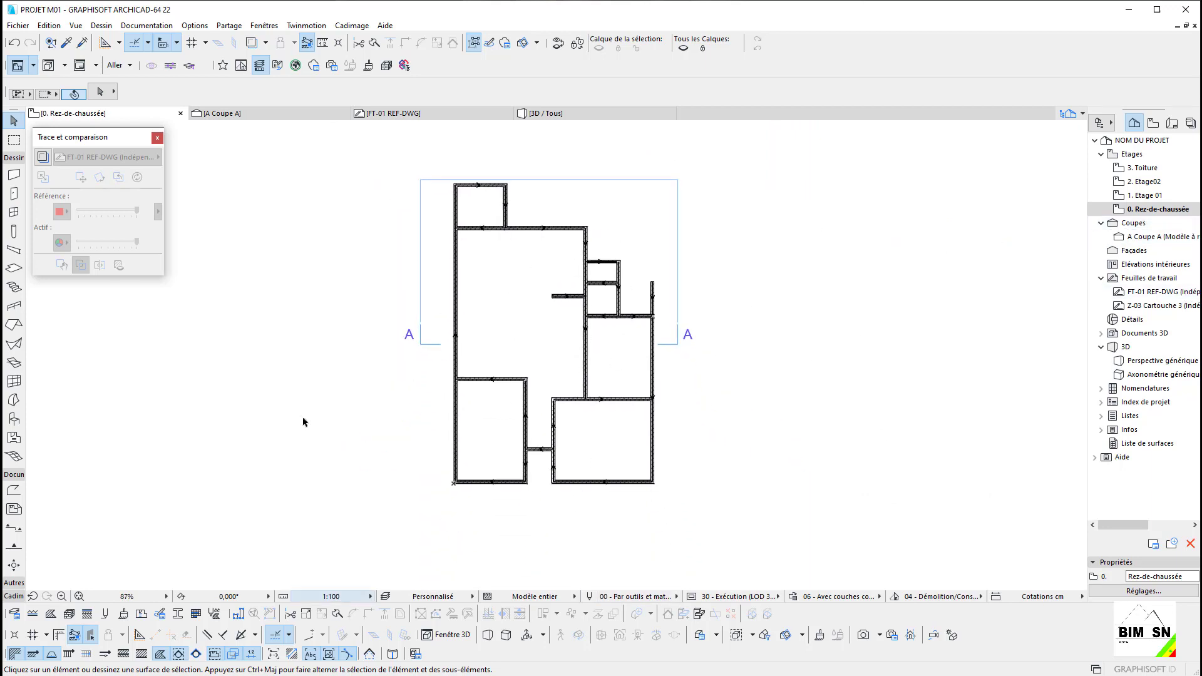
scroll(534, 298, "up", 3)
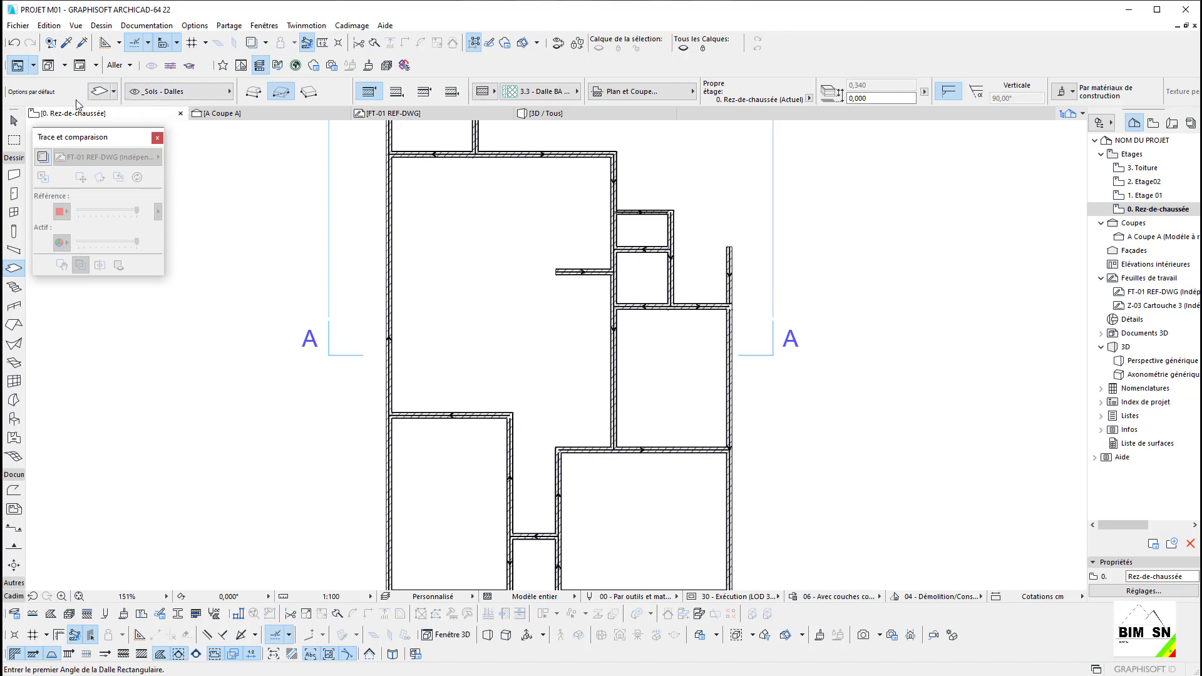
left_click(99, 92)
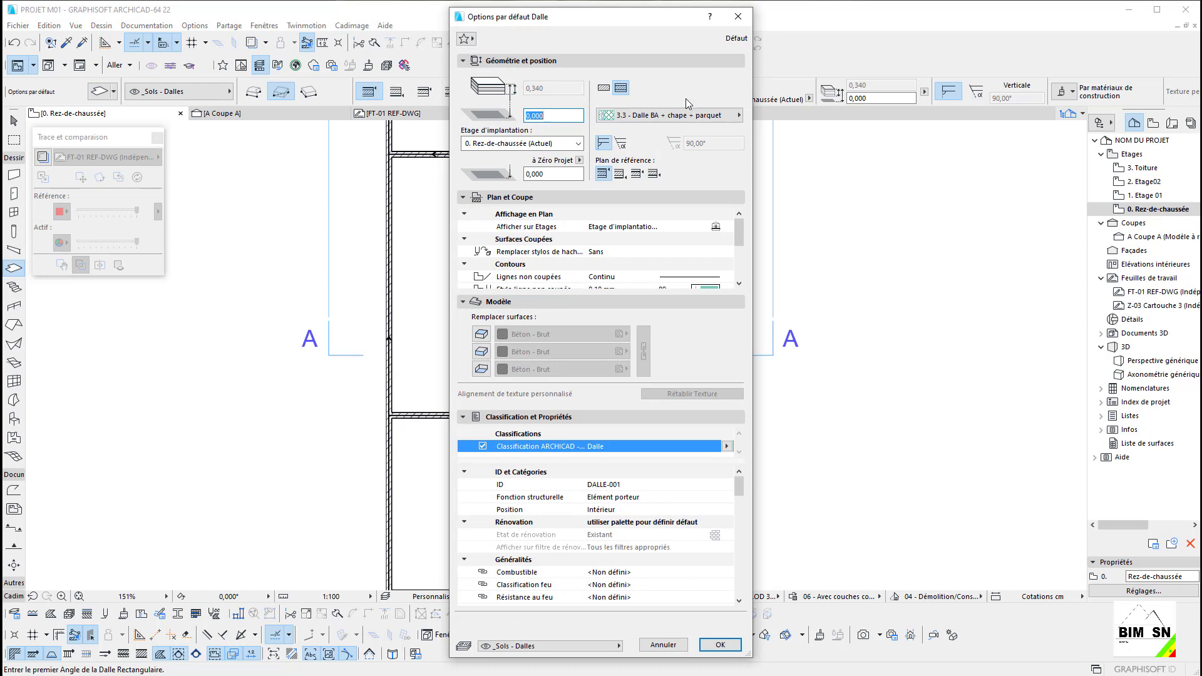
left_click(603, 88)
left_click(670, 115)
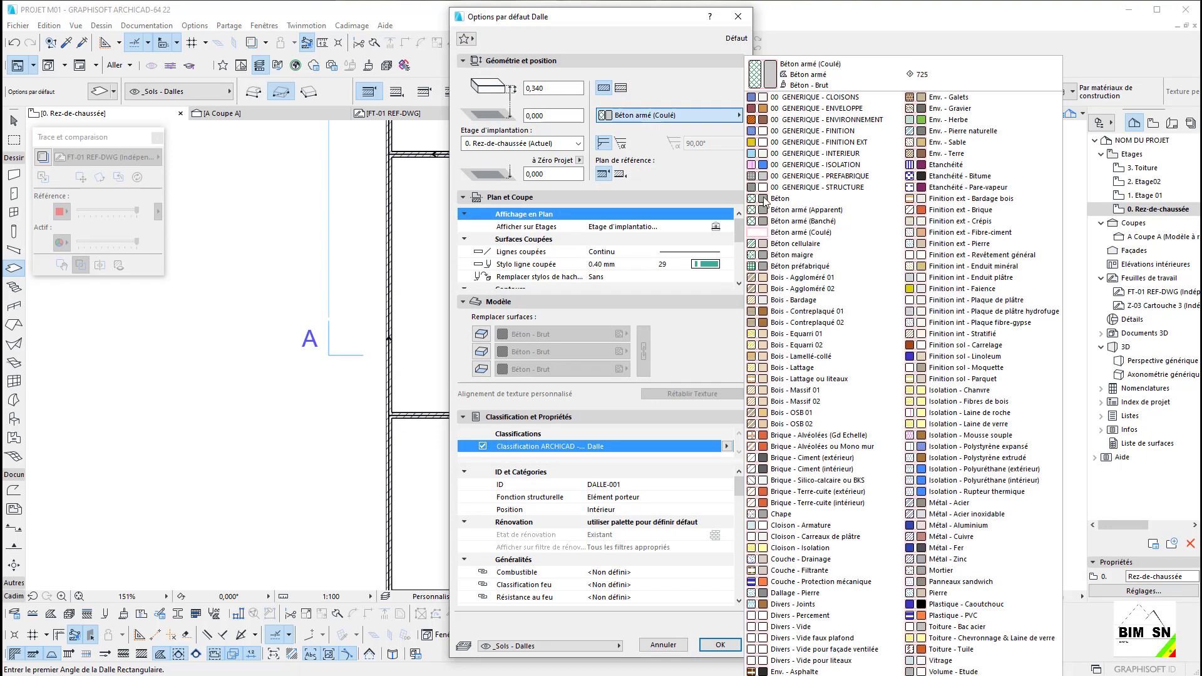
left_click(820, 257)
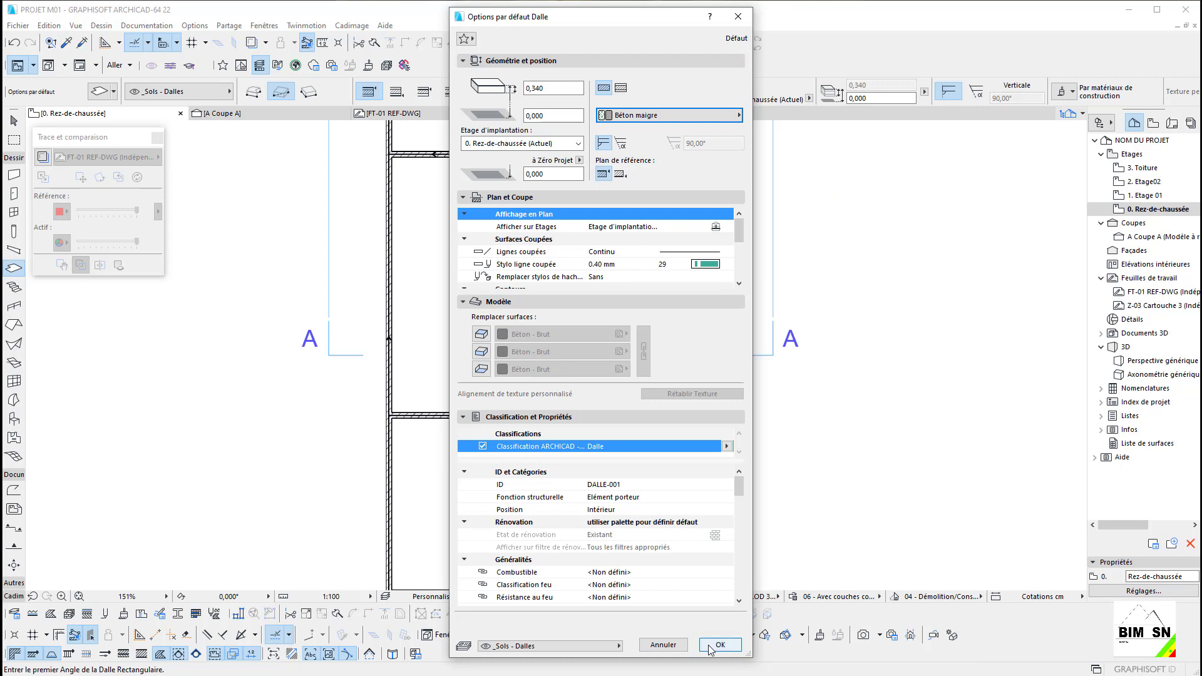
Step: Set the default slab's structural function to Elément non porteur and apply the slab settings
left_click(647, 498)
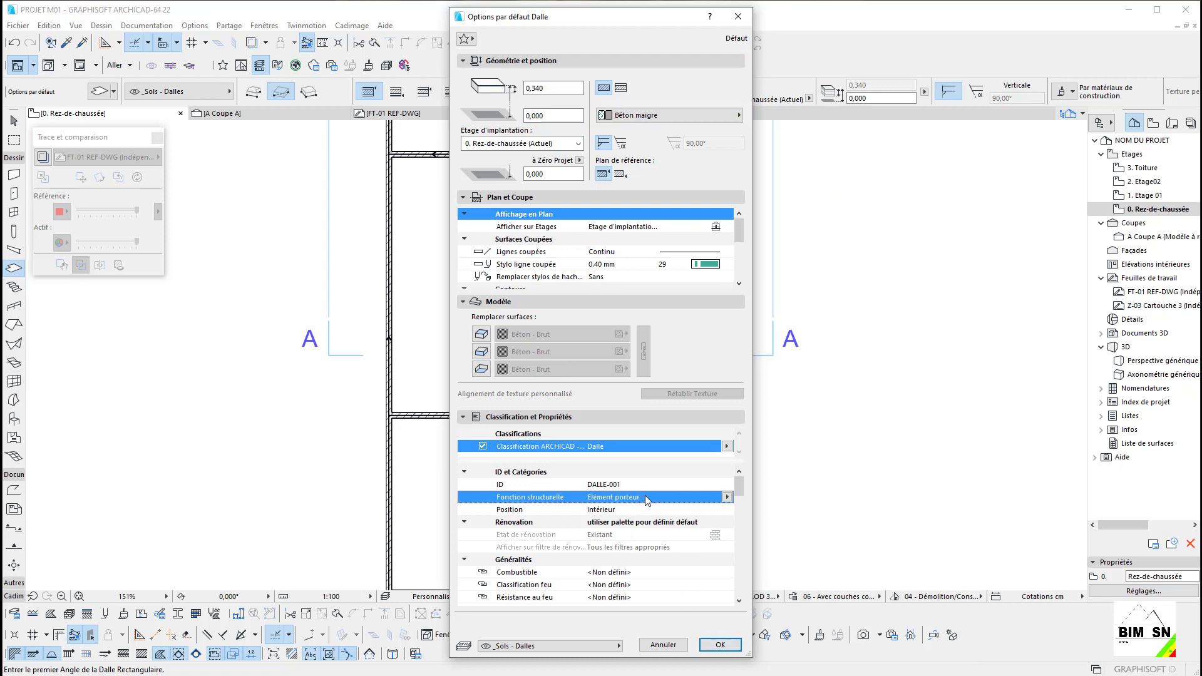
left_click(728, 498)
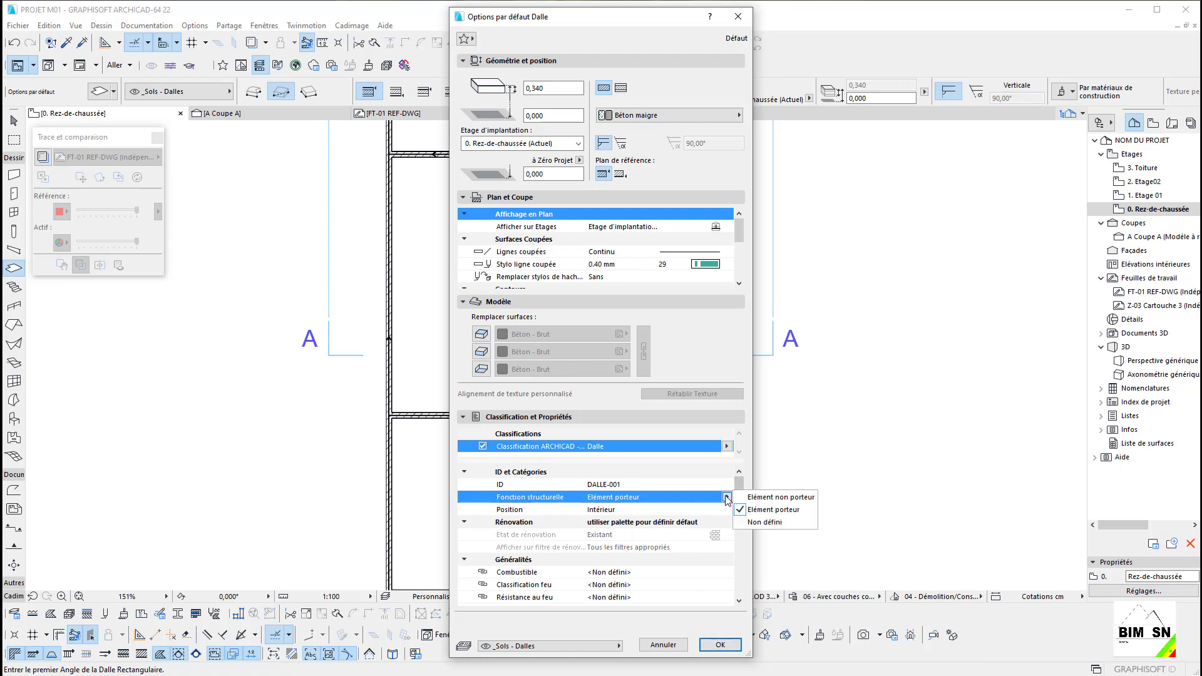
left_click(764, 510)
scroll(653, 533, "down", 15)
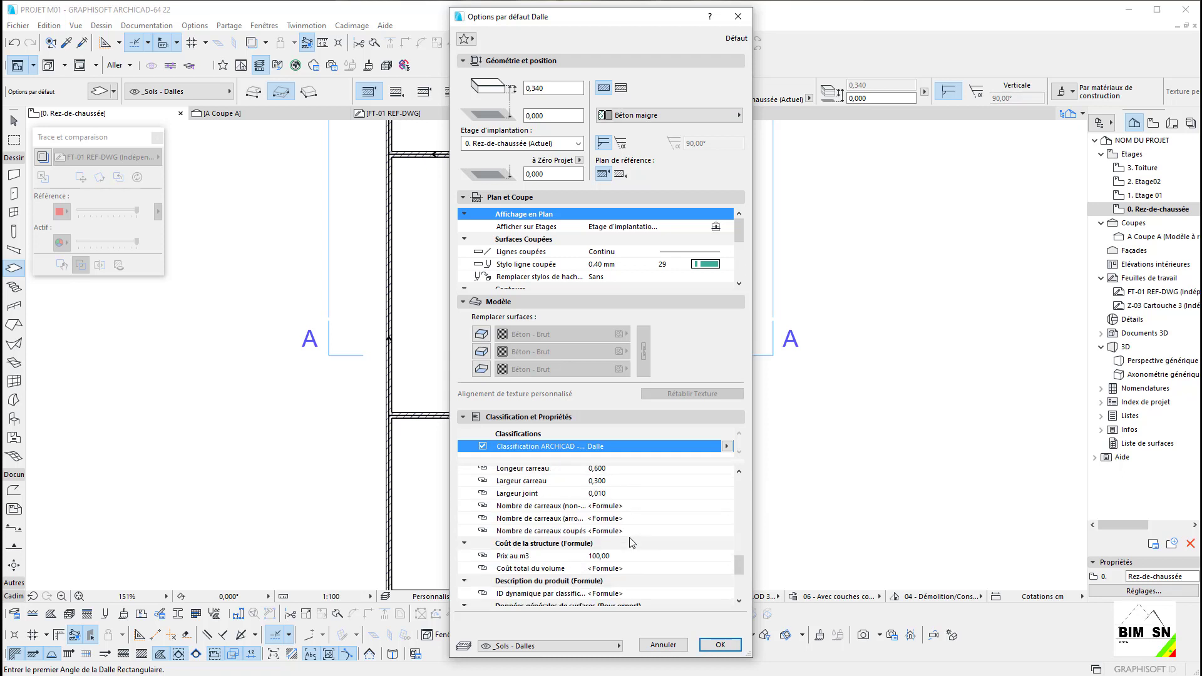
scroll(637, 537, "up", 15)
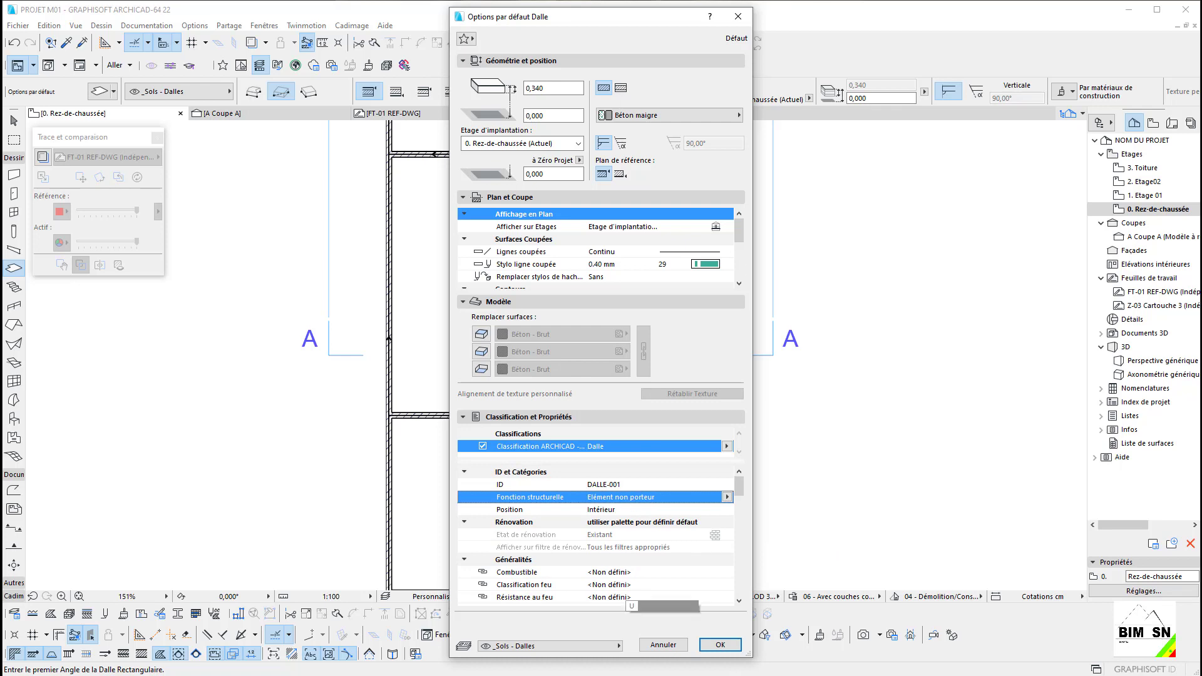
left_click(721, 645)
Step: Examine the wall's structural and finish layers at the front-left room's outer corner and along its front wall
scroll(428, 540, "down", 2)
scroll(428, 540, "up", 6)
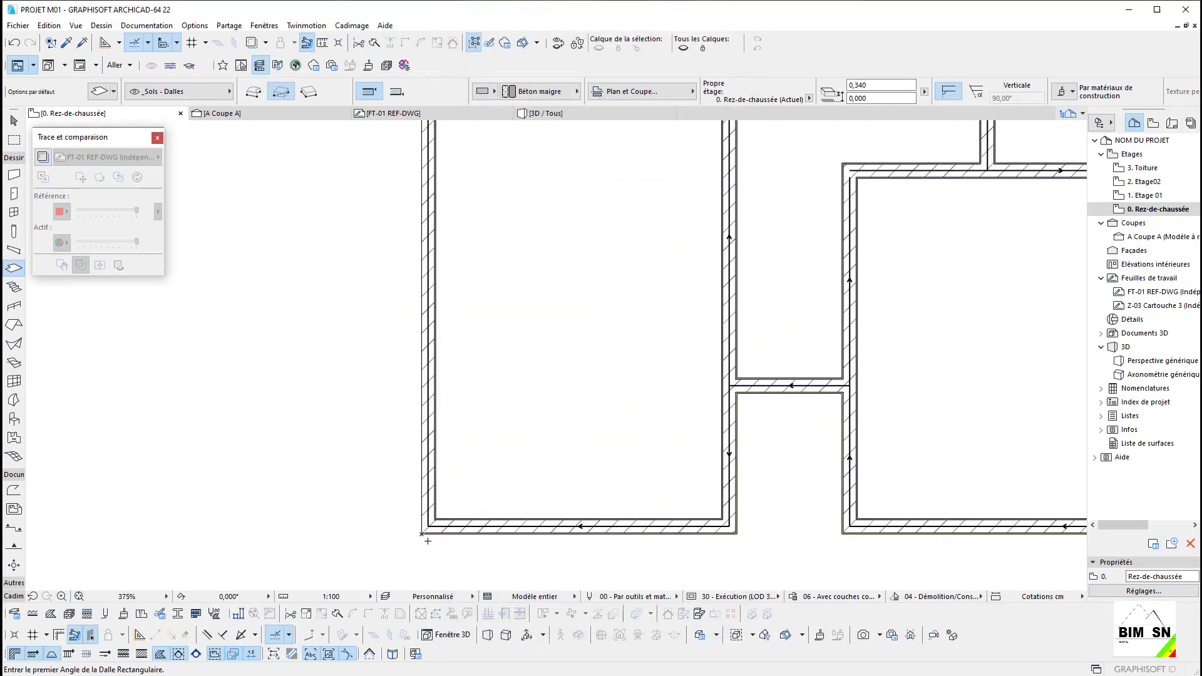
scroll(428, 540, "up", 6)
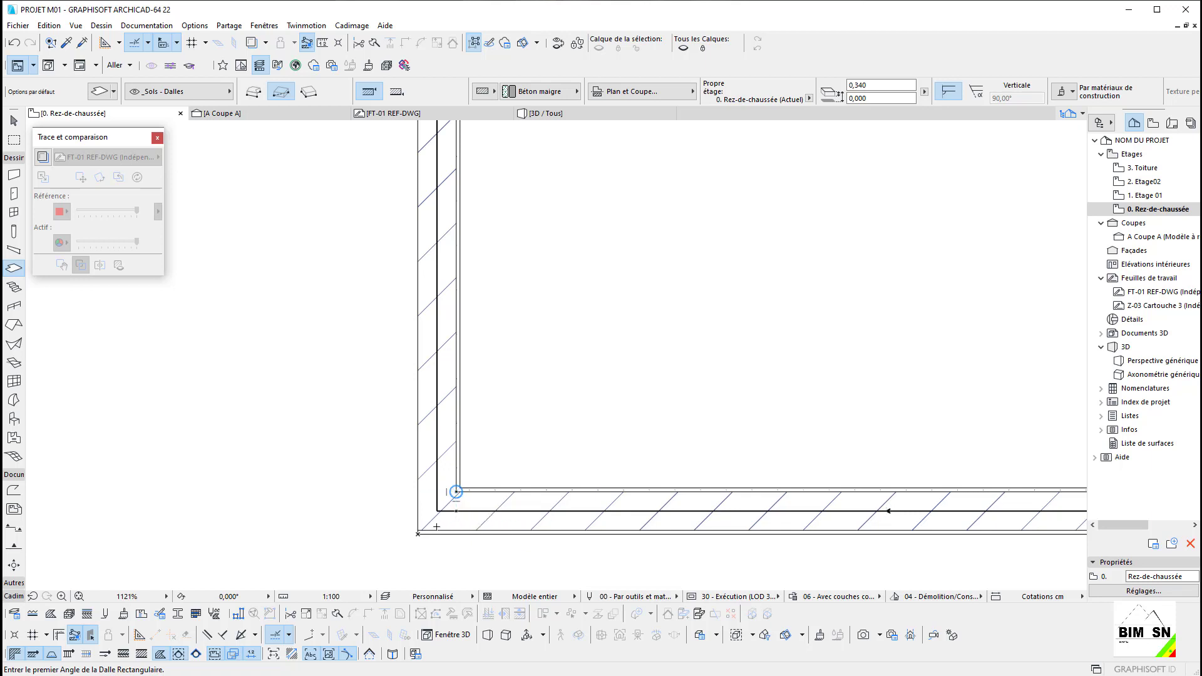
scroll(454, 493, "down", 3)
scroll(432, 520, "down", 2)
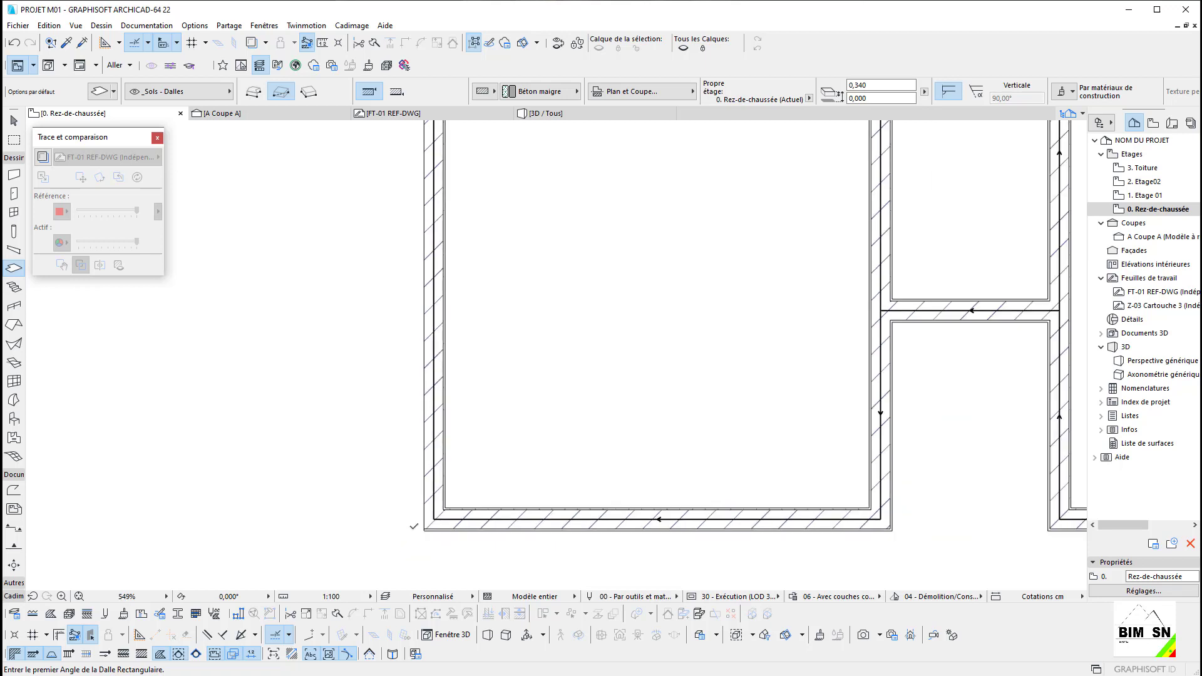
scroll(673, 516, "up", 5)
scroll(644, 547, "up", 3)
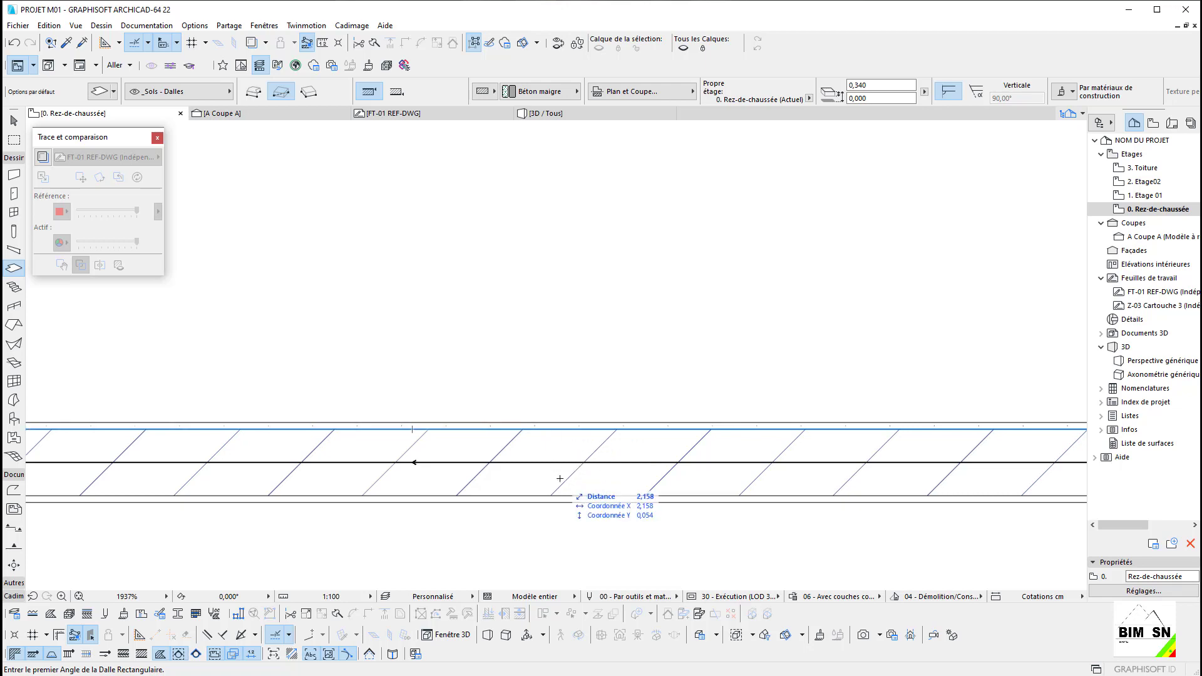
scroll(558, 480, "down", 6)
middle_click_drag(717, 449, 707, 452)
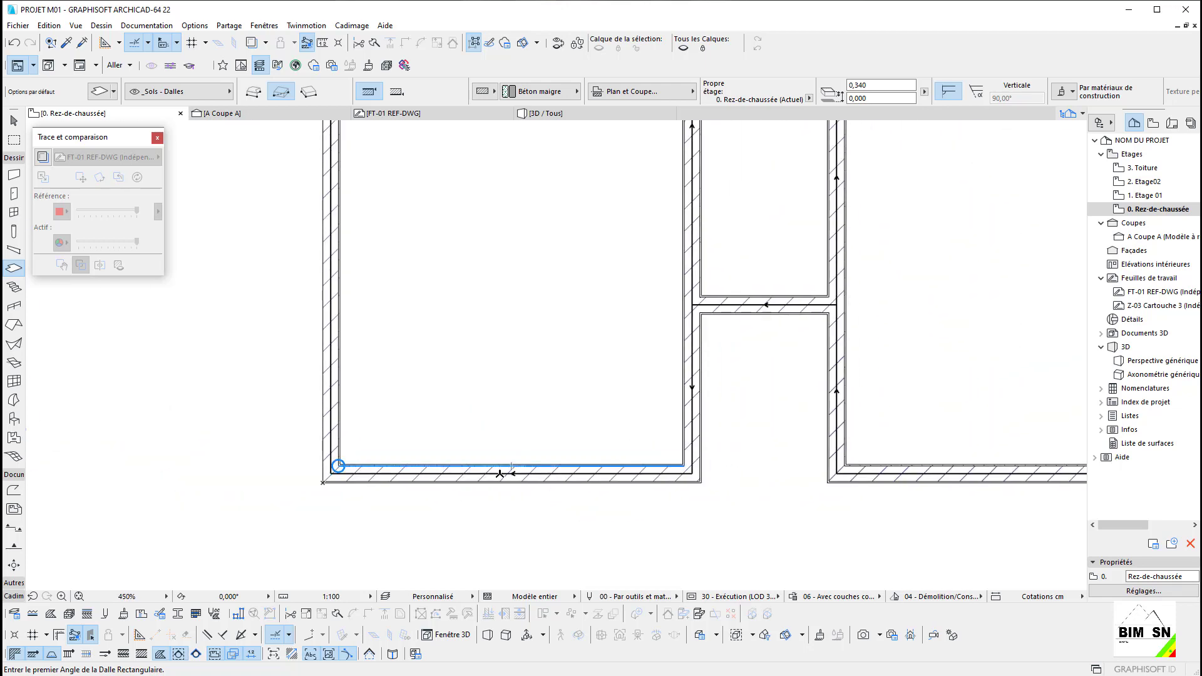
scroll(504, 476, "up", 3)
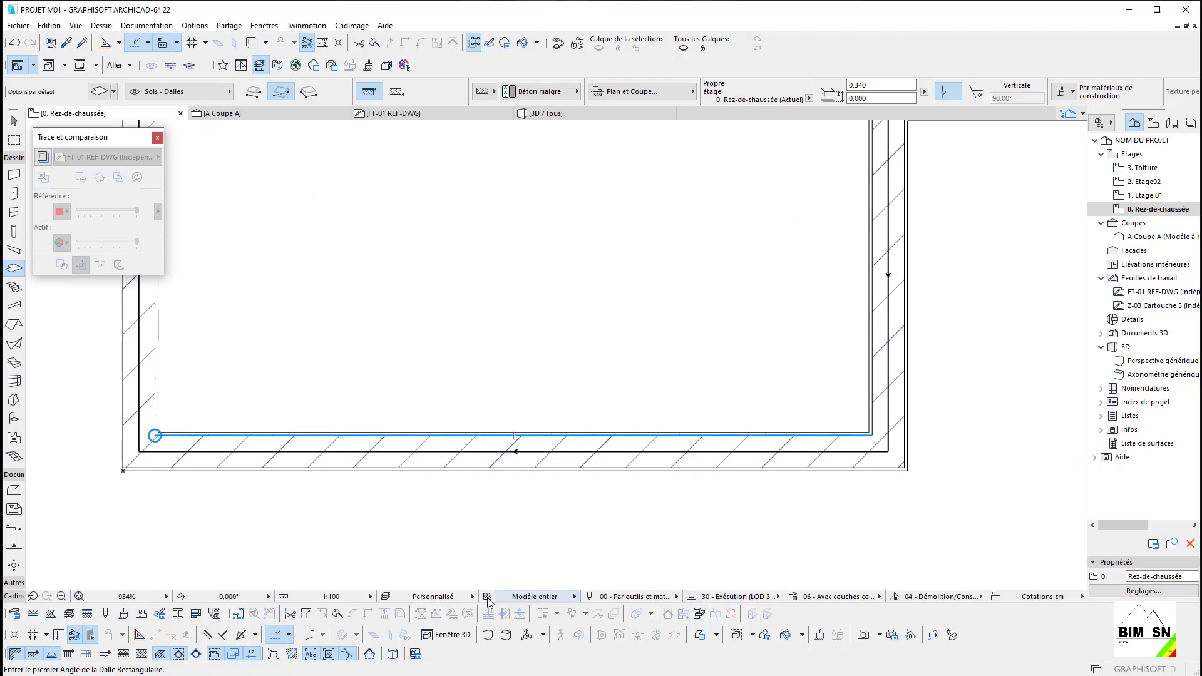
Step: Set the plan's partial structure display to Sans finition to hide the wall finishes
left_click(526, 598)
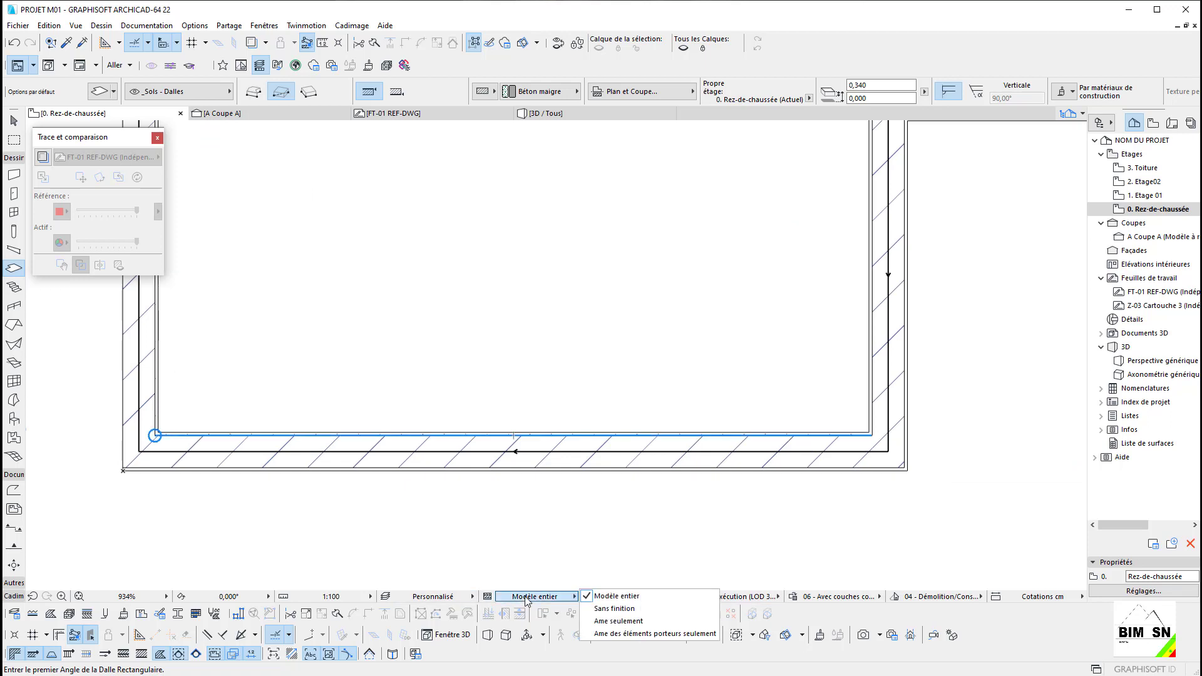
left_click(617, 610)
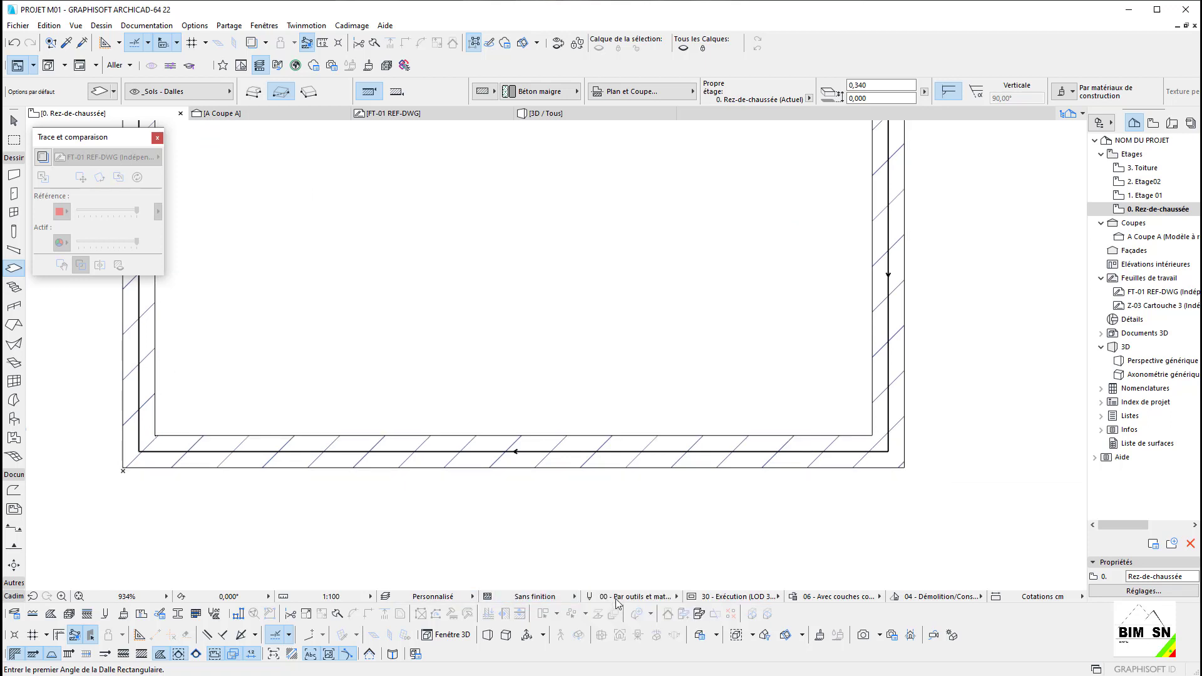
scroll(305, 501, "down", 3)
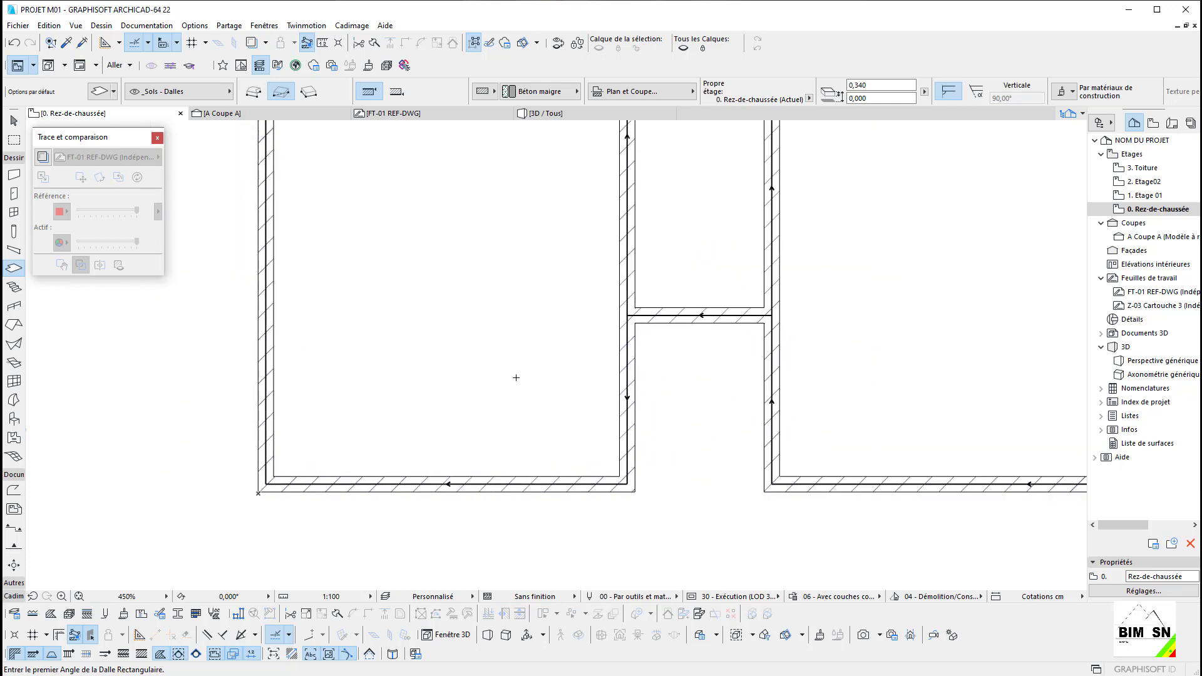
Step: Start a polygonal slab at the front-left room's inner outer-wall corner and trace it to the small rear-left room's rear-left inner corner
middle_click_drag(555, 438, 583, 445)
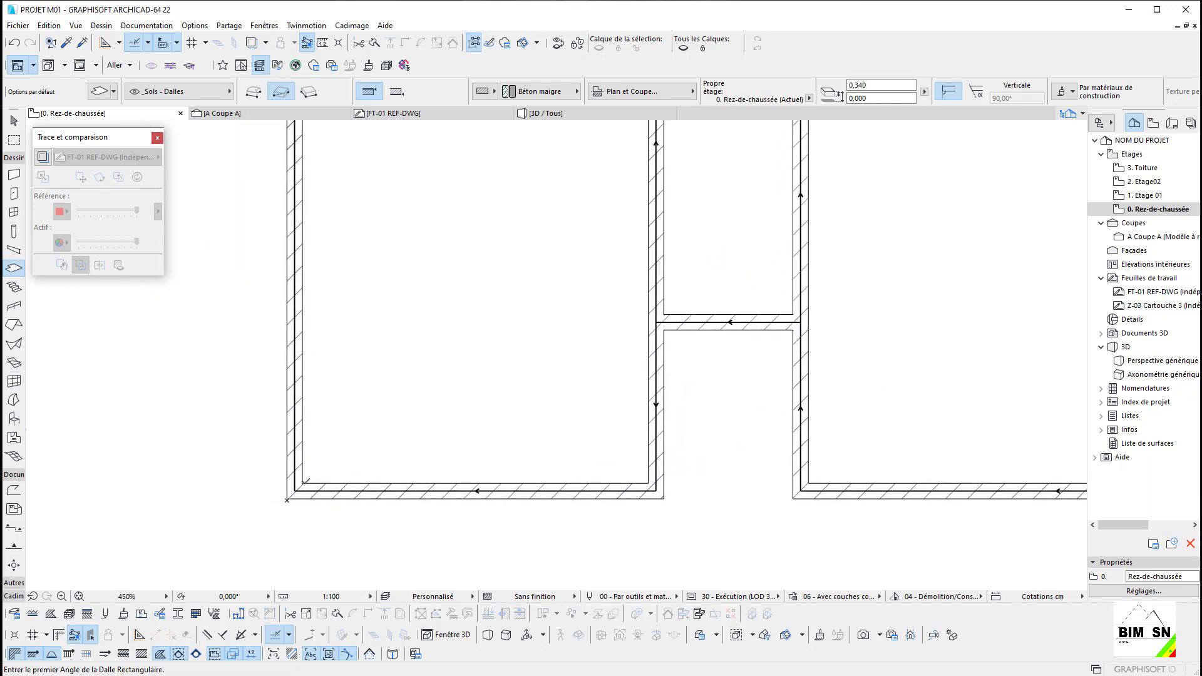
left_click(303, 483)
scroll(463, 468, "down", 3)
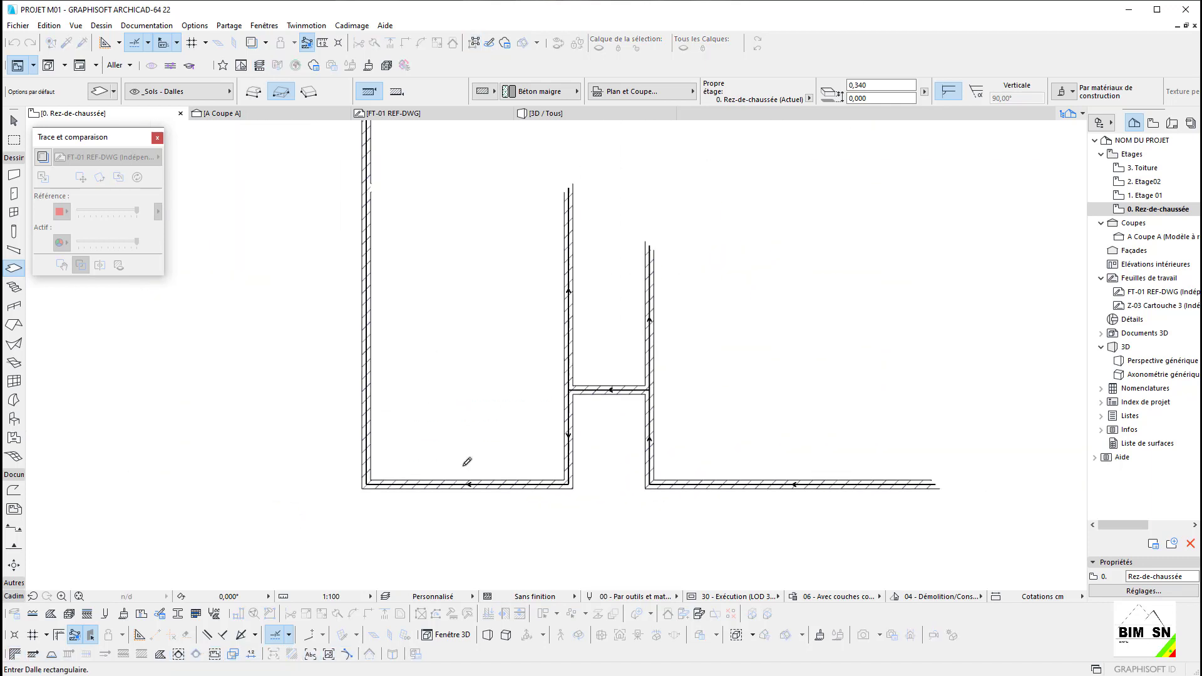
left_click(253, 91)
scroll(550, 317, "down", 4)
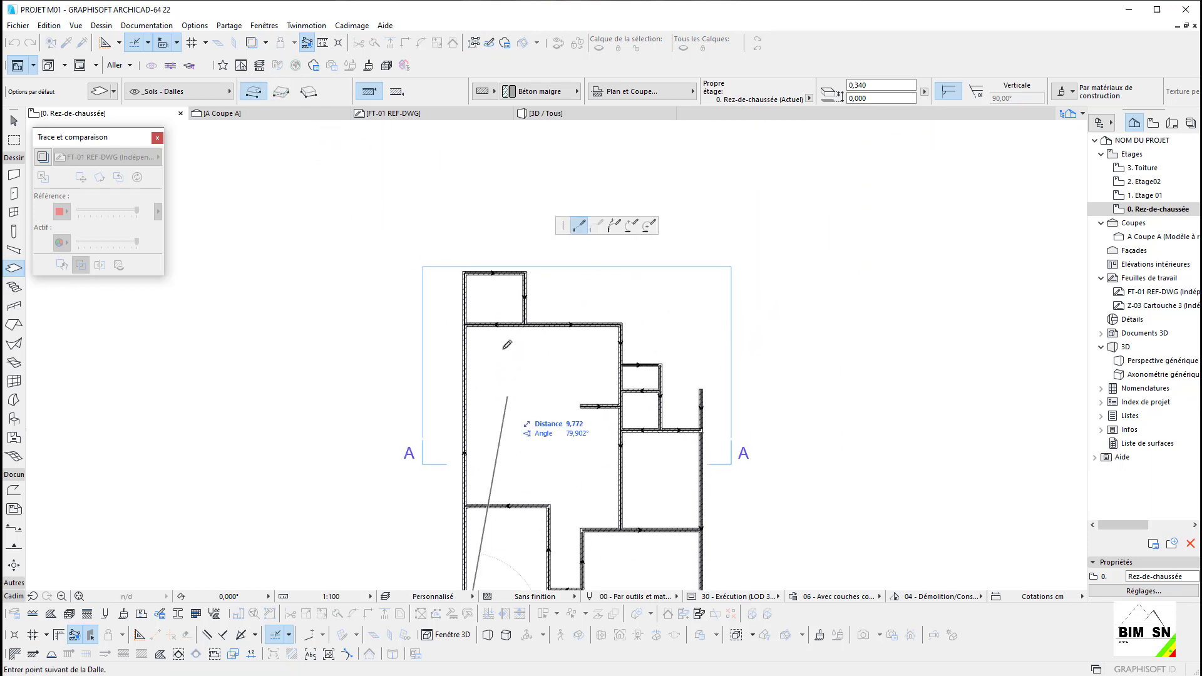
scroll(483, 287, "up", 6)
left_click(411, 228)
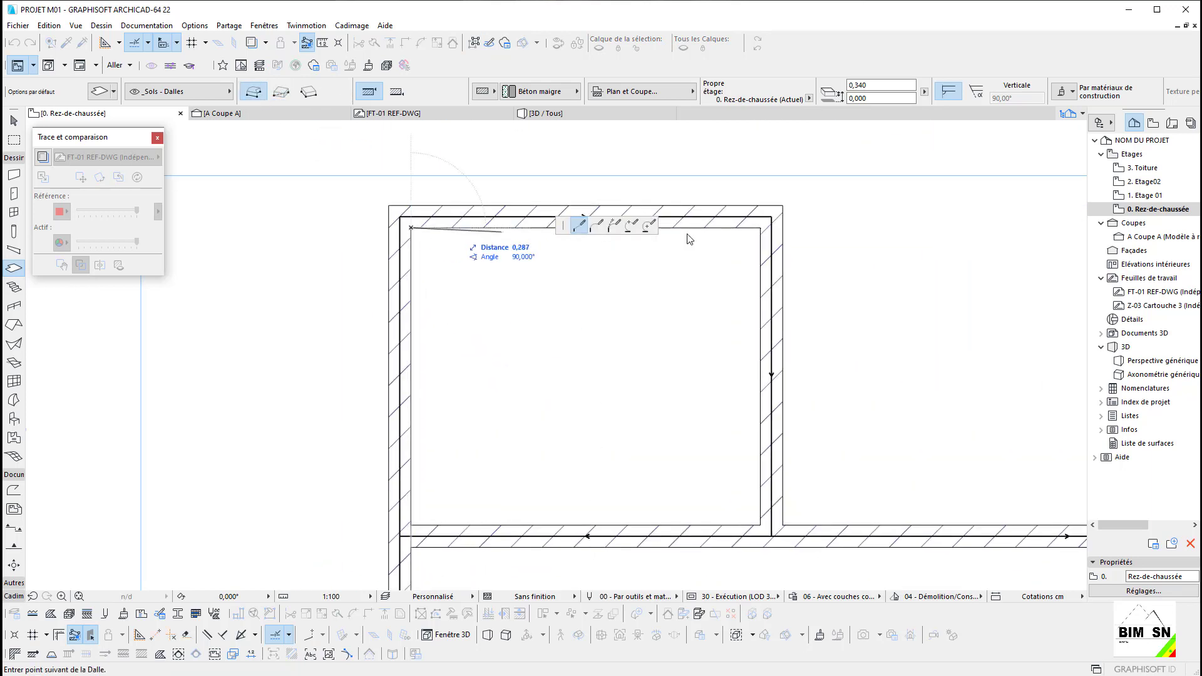
Step: Continue the slab contour along the small rear-left room's inner faces, across its front wall, to the large room's rear-right inner corner
left_click(760, 228)
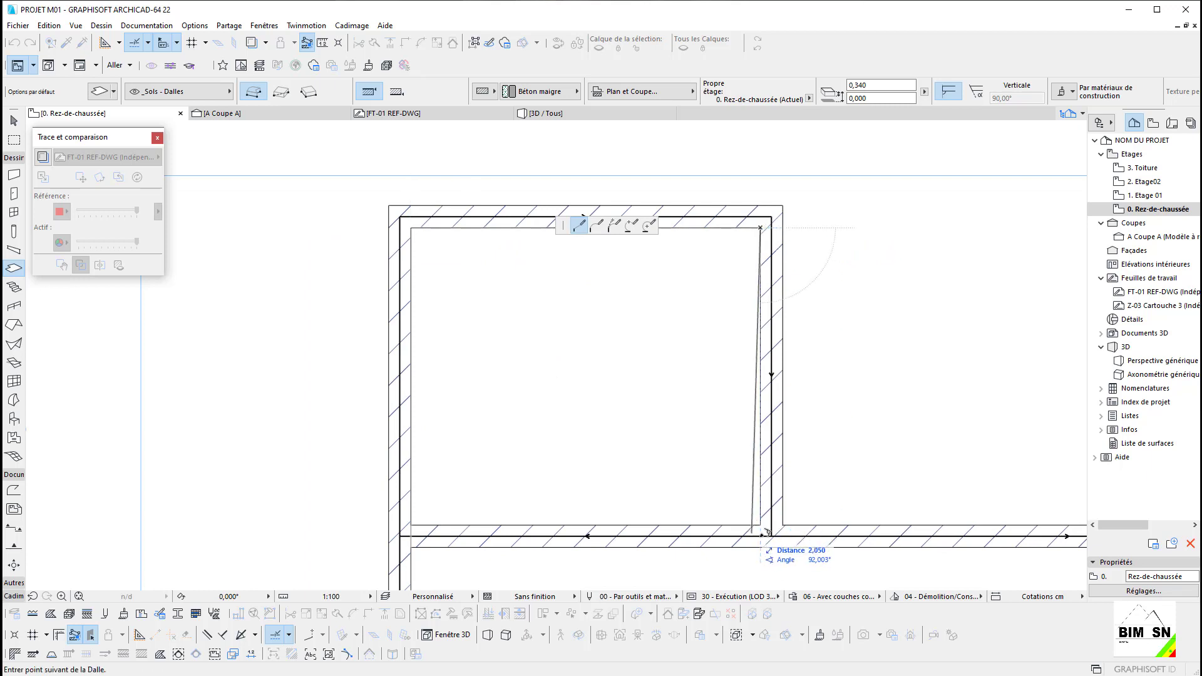
left_click(760, 548)
scroll(396, 371, "down", 6)
scroll(700, 431, "up", 1)
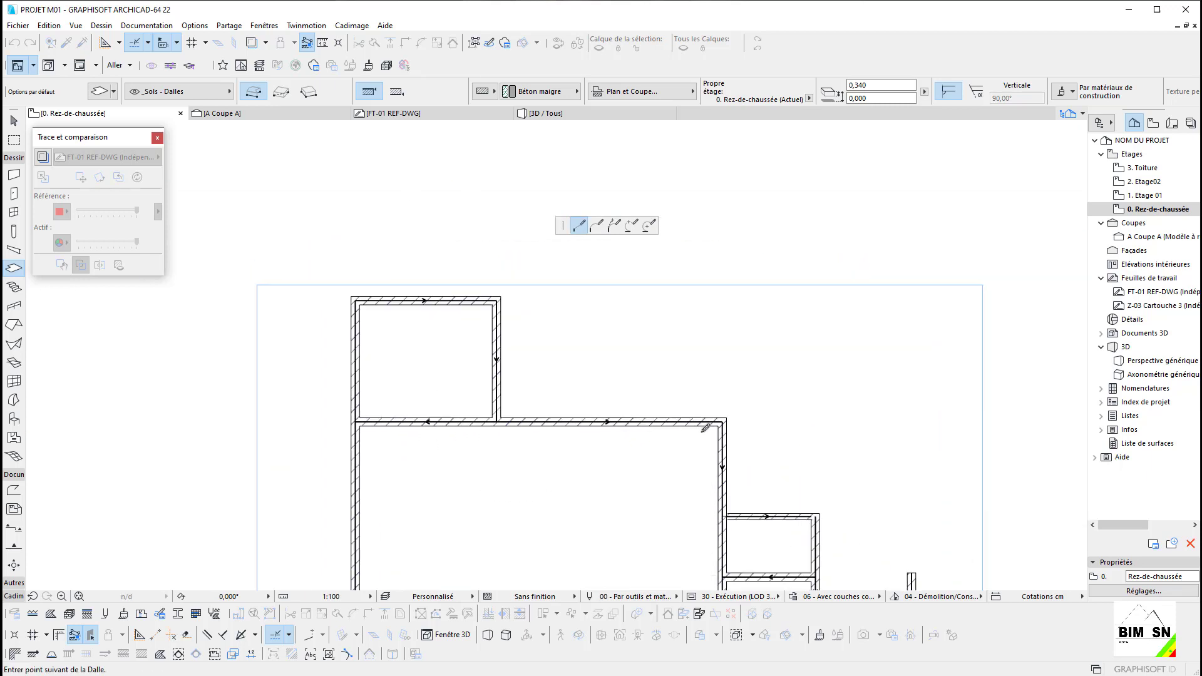
scroll(706, 428, "up", 3)
left_click(718, 426)
scroll(729, 457, "down", 4)
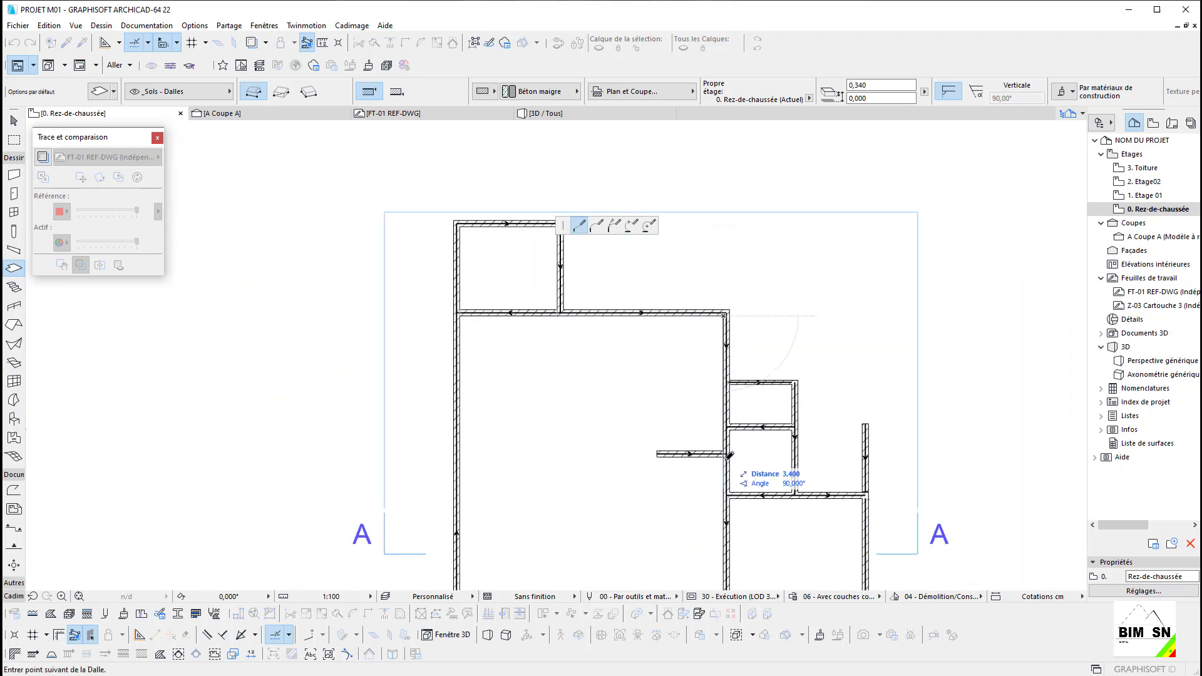
Step: Continue the slab contour down the large room's right wall and across to the adjoining small room's rear-right inner corner
scroll(727, 454, "up", 4)
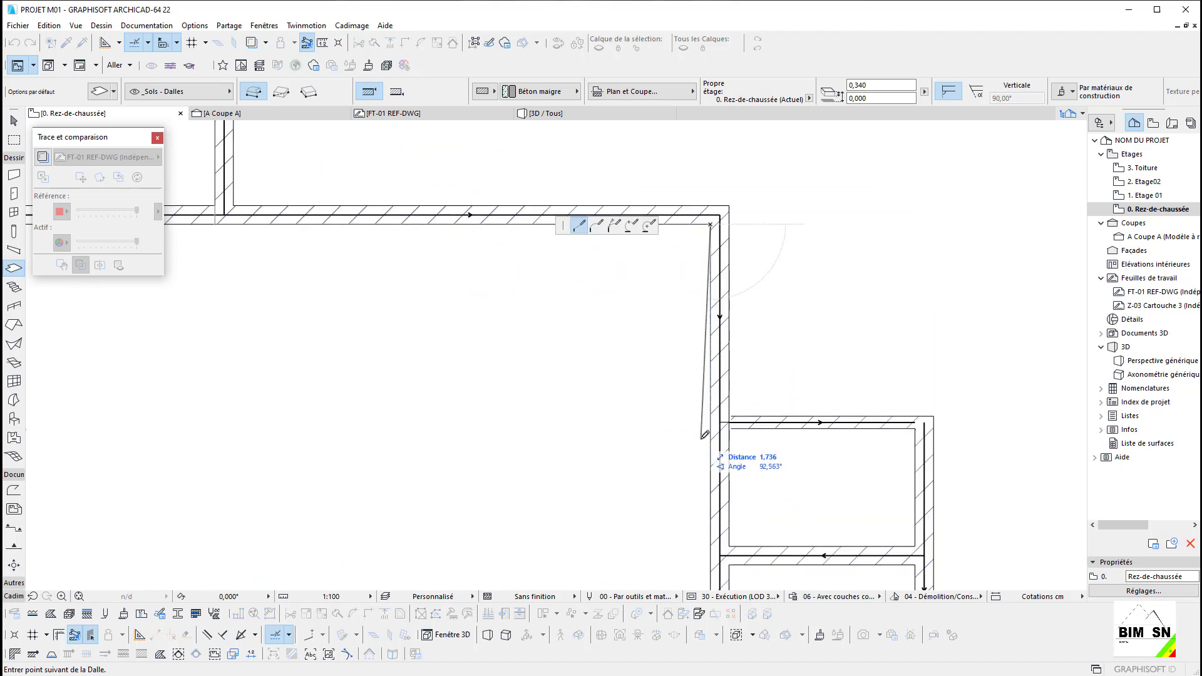
left_click(710, 429)
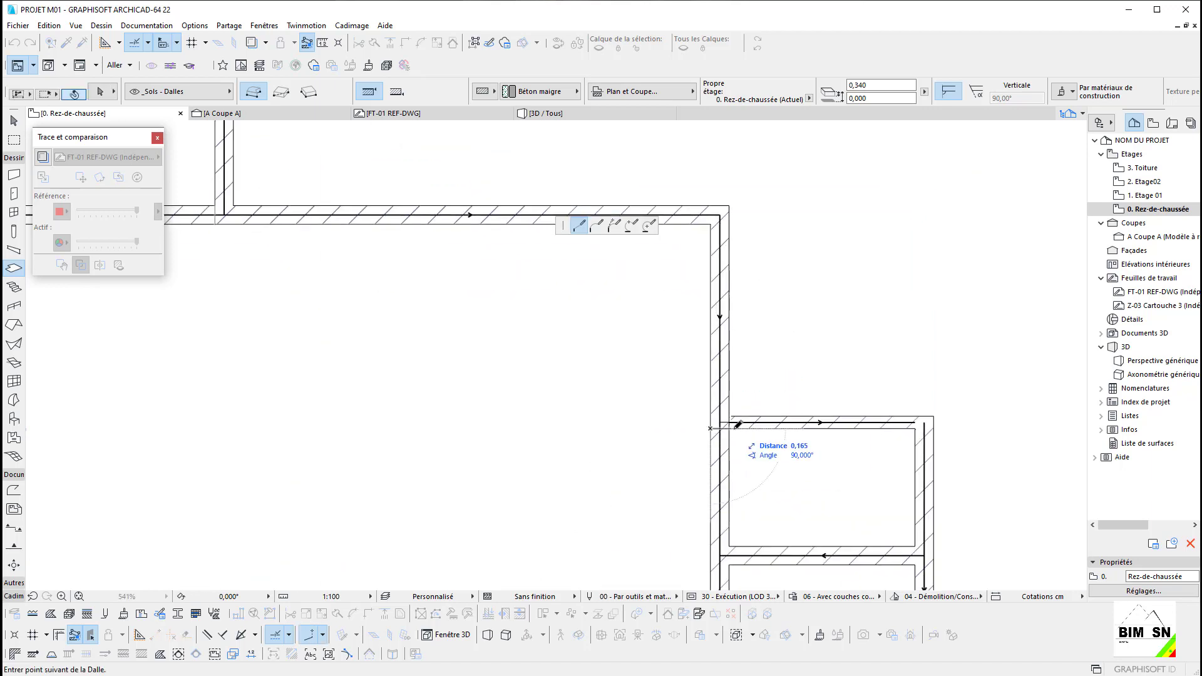
left_click(916, 429)
middle_click_drag(846, 429, 794, 255)
middle_click_drag(838, 449, 759, 224)
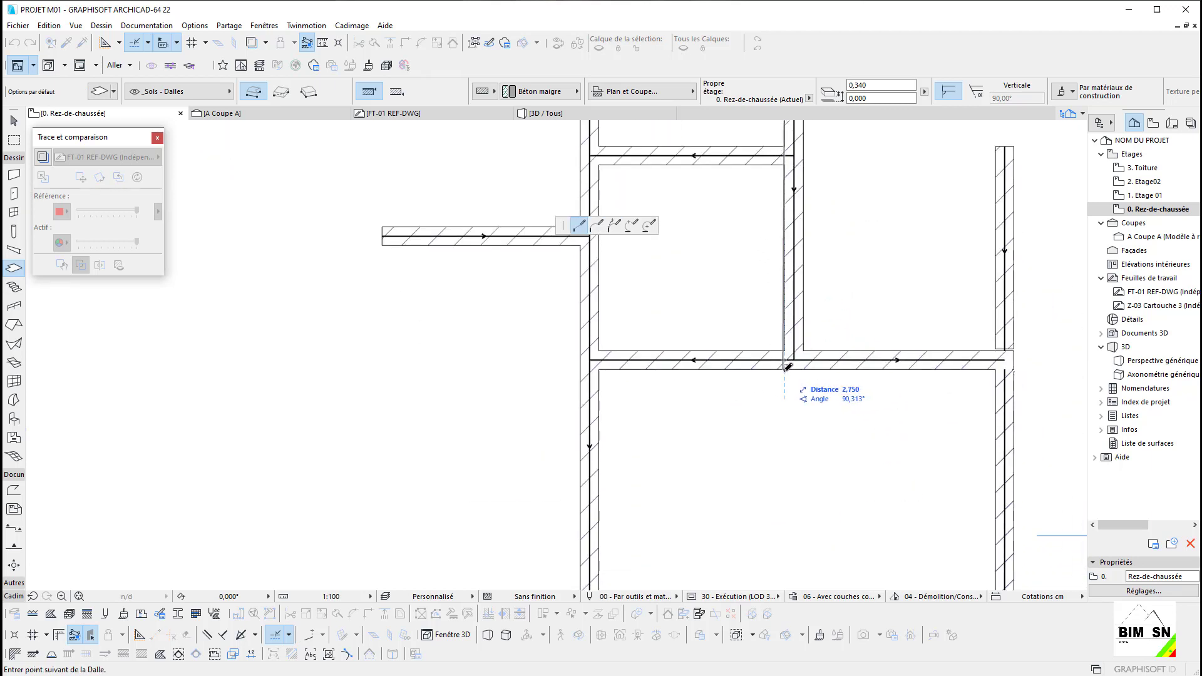
Step: Extend the slab contour about 2.75 m along the small rooms' outer wall to the front face of the right-hand room's rear wall
left_click(688, 397)
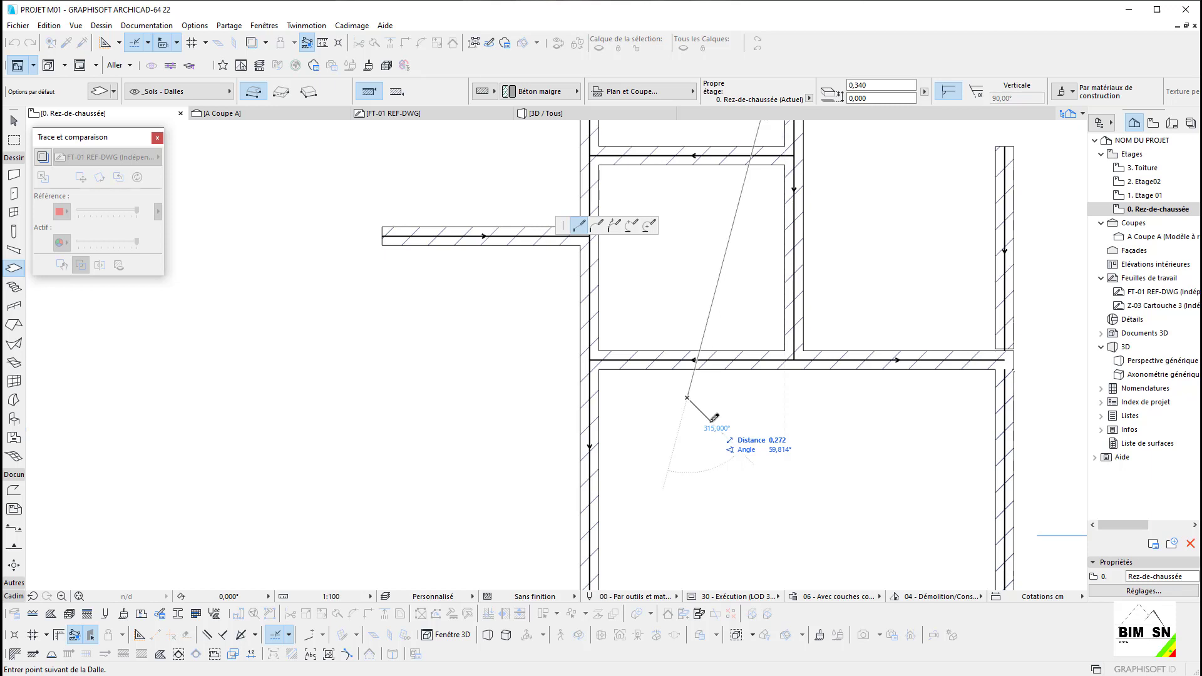
key("BackSpace")
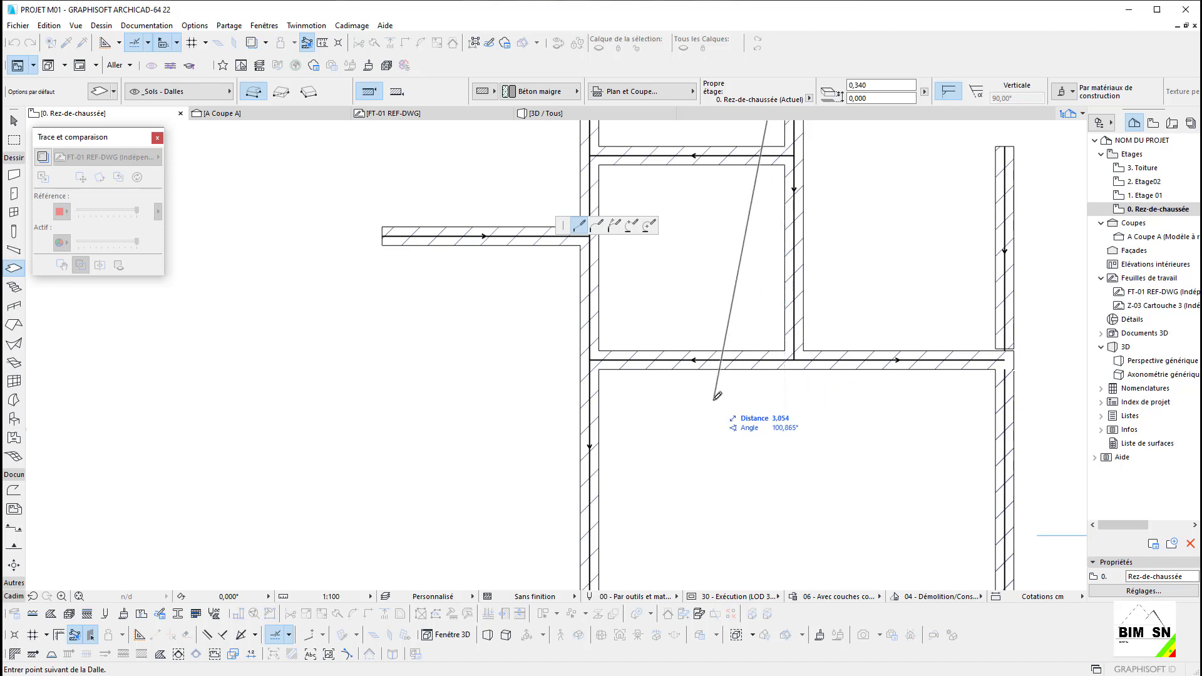
left_click(787, 367)
scroll(787, 367, "up", 3)
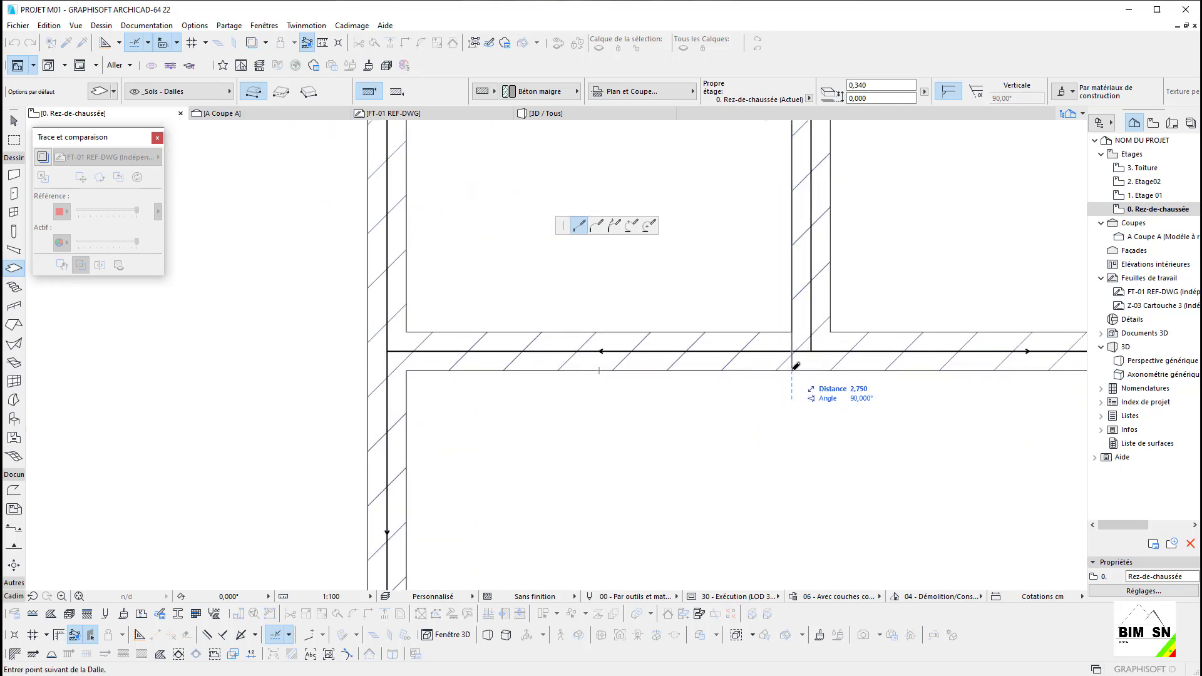
left_click(795, 367)
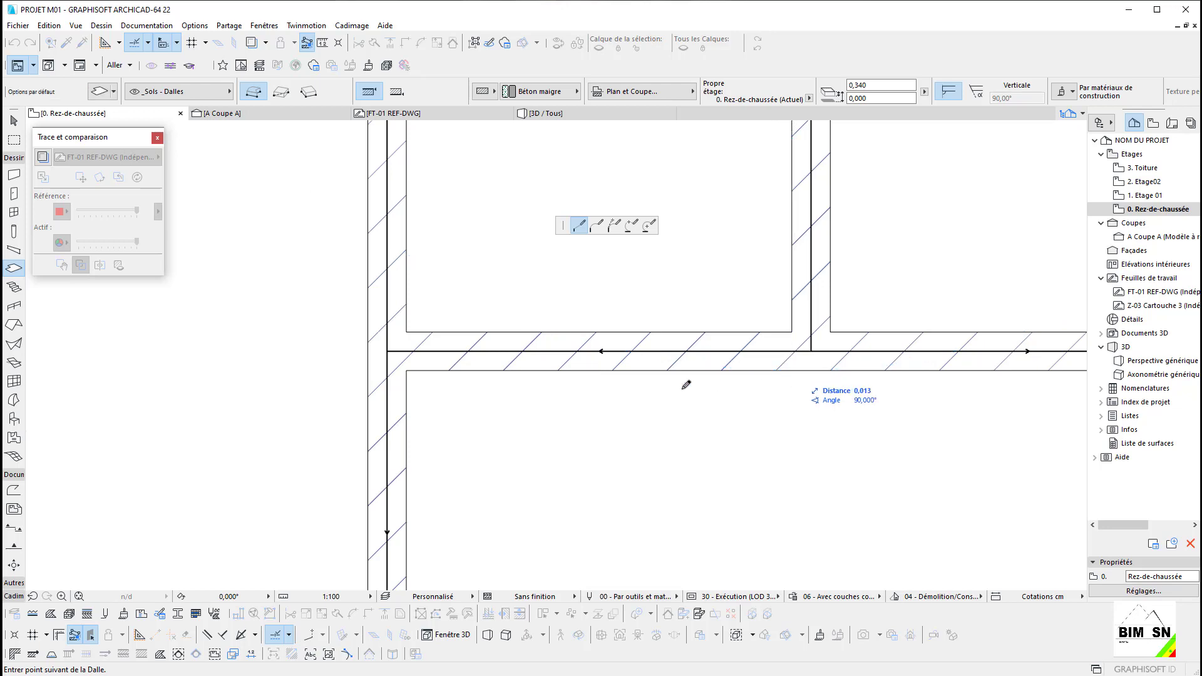
Step: Extend the slab contour about 1.70 m along the rear wall's front face to the right-hand room's inner corner at the outer wall
scroll(814, 401, "down", 5)
scroll(804, 379, "up", 3)
scroll(801, 373, "up", 1)
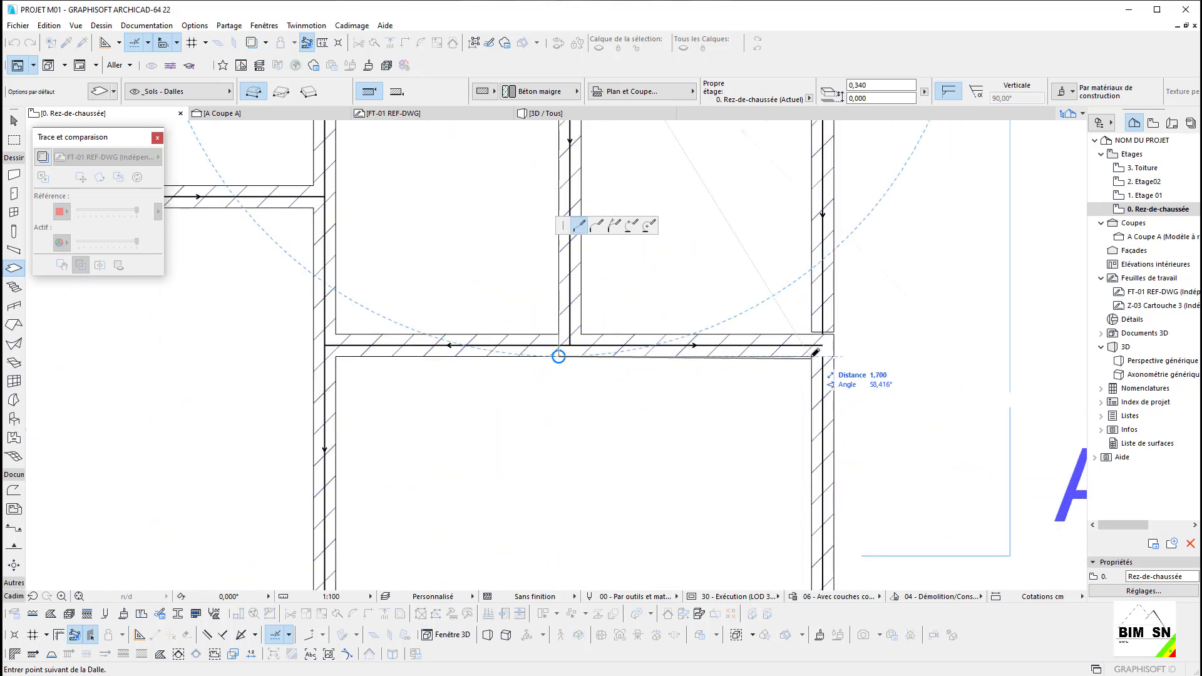
scroll(812, 357, "up", 3)
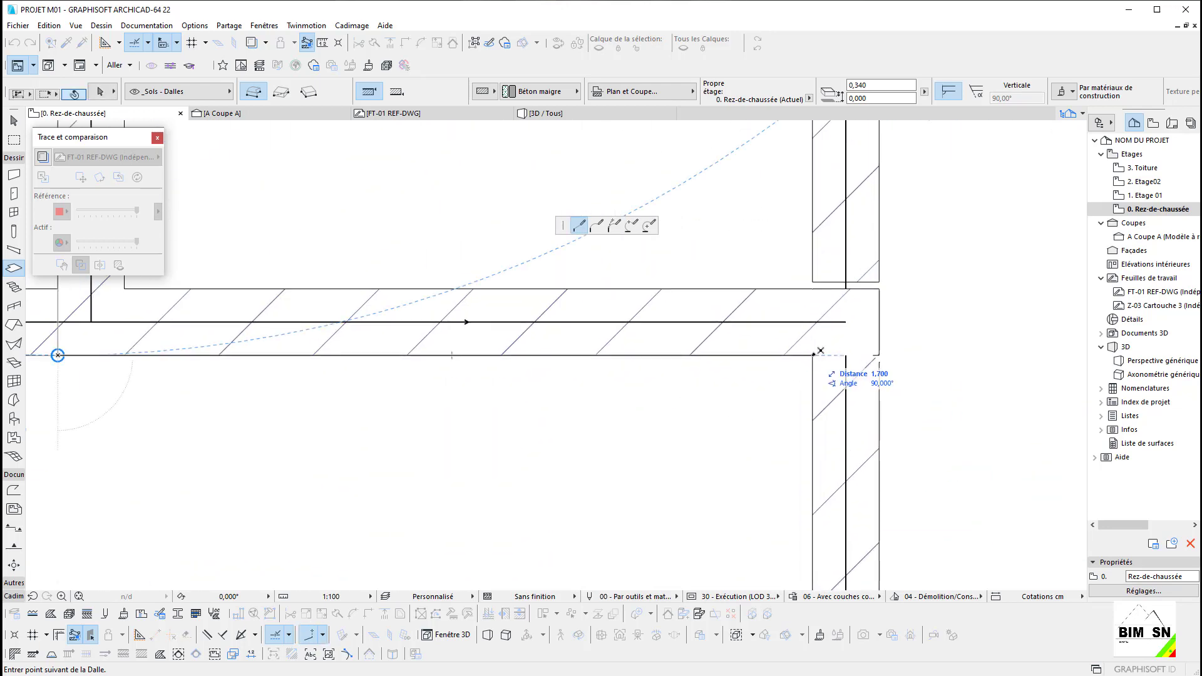
left_click(812, 357)
scroll(816, 410, "down", 4)
scroll(785, 391, "up", 4)
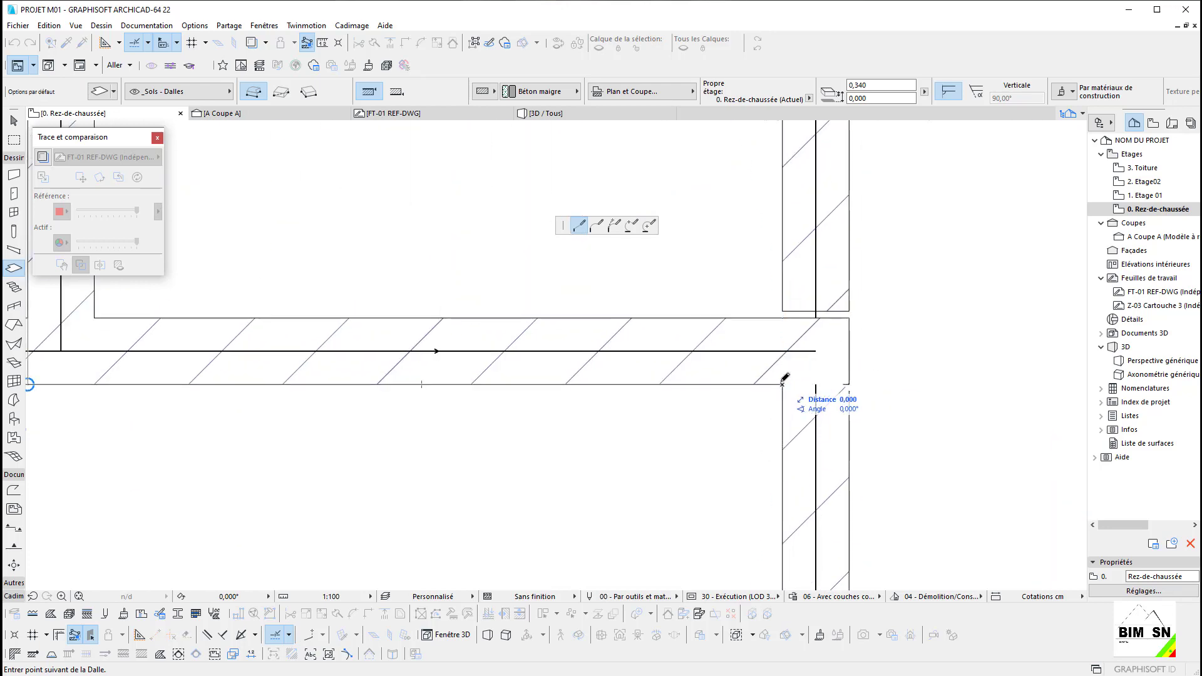
Step: Trace the slab contour down the right outer wall and along the front wall's inner face to the front-right room's front-left inner corner
scroll(762, 301, "down", 5)
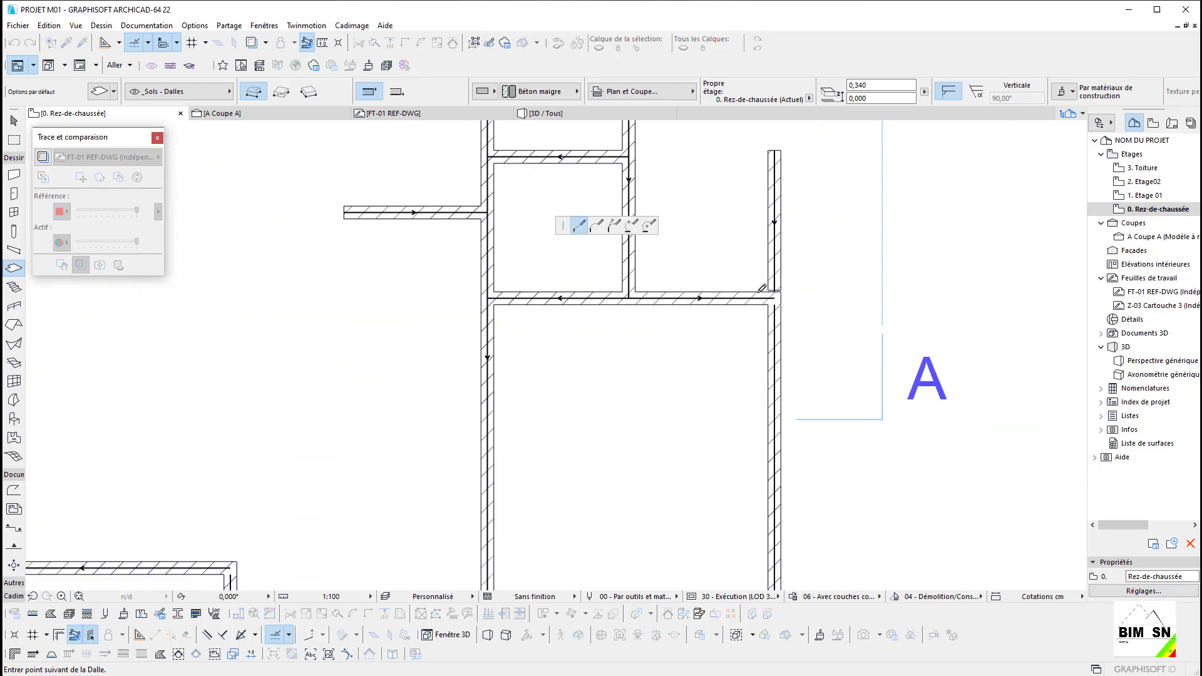
scroll(764, 479, "up", 5)
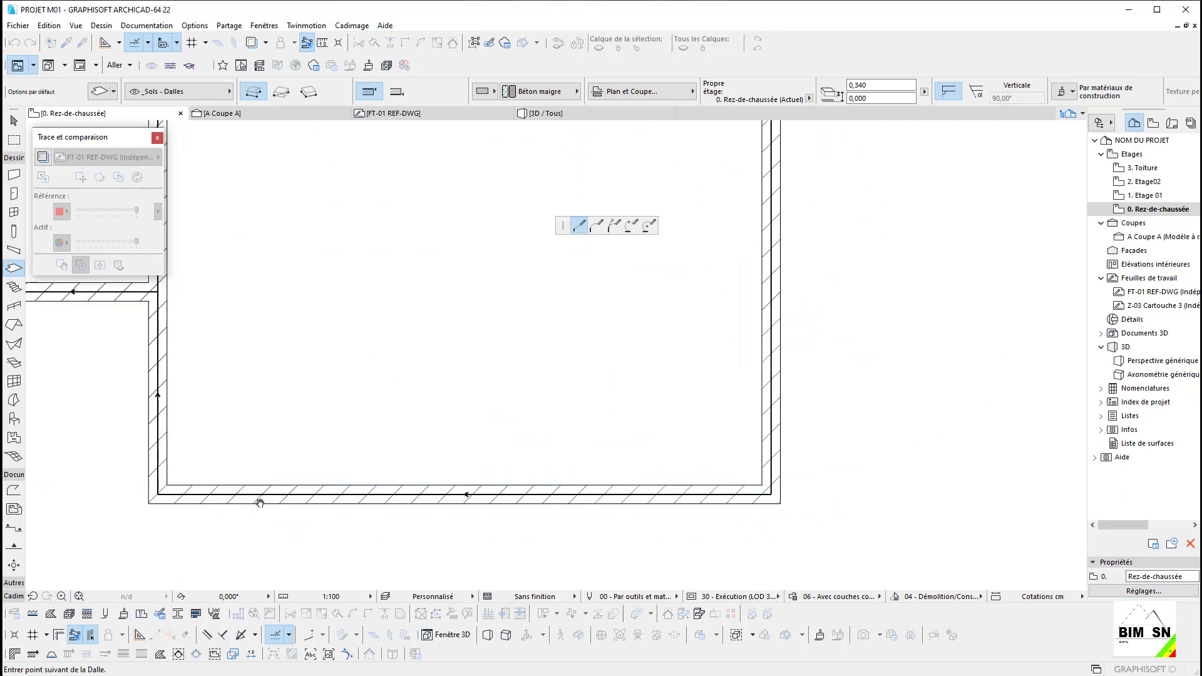
scroll(167, 484, "up", 5)
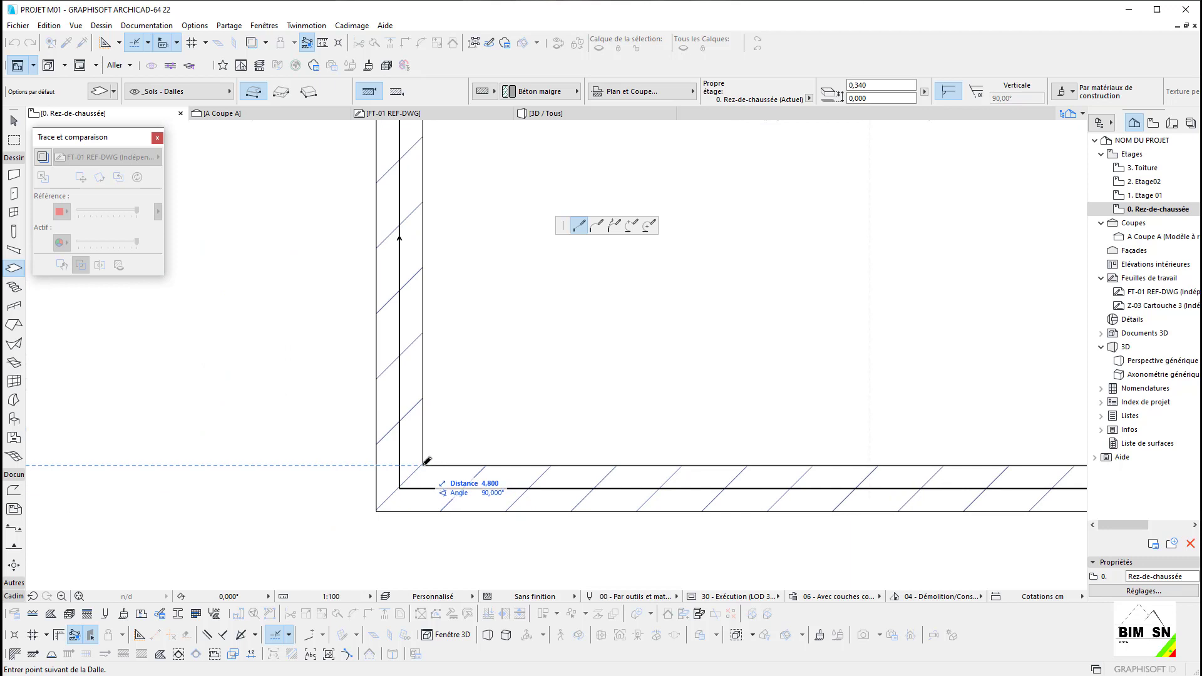
scroll(430, 460, "down", 3)
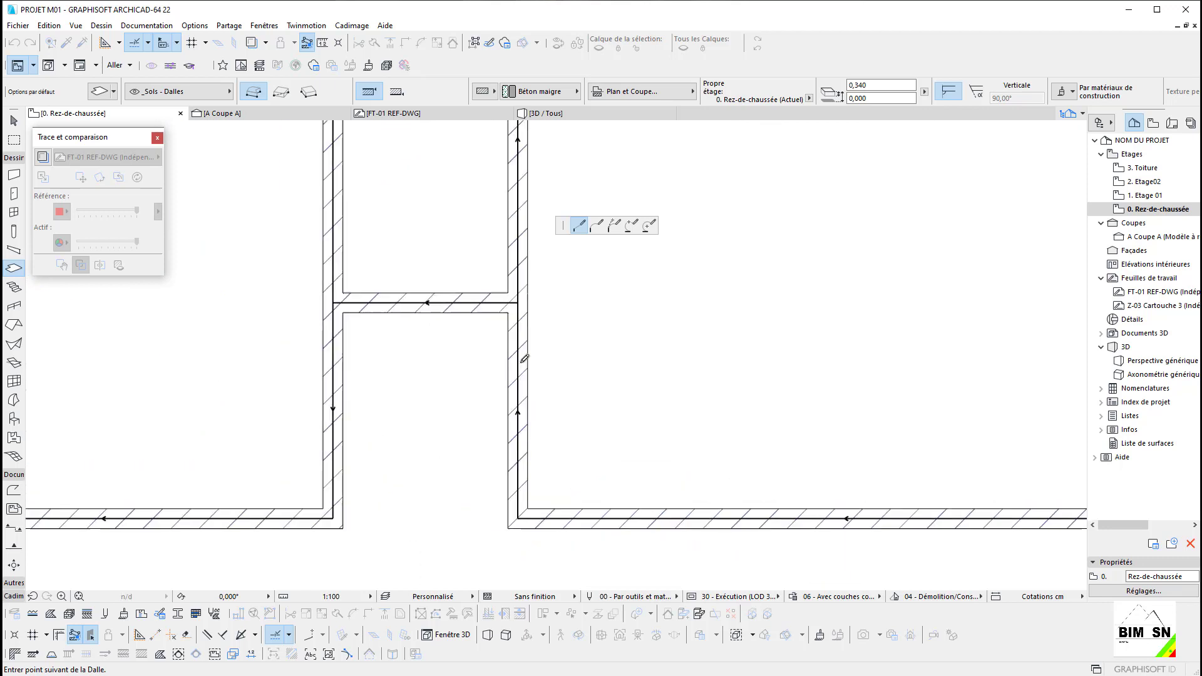
Step: Extend the slab contour up the entrance recess's right wall and about 1.56 m across the rear face of its back wall
left_click(527, 305)
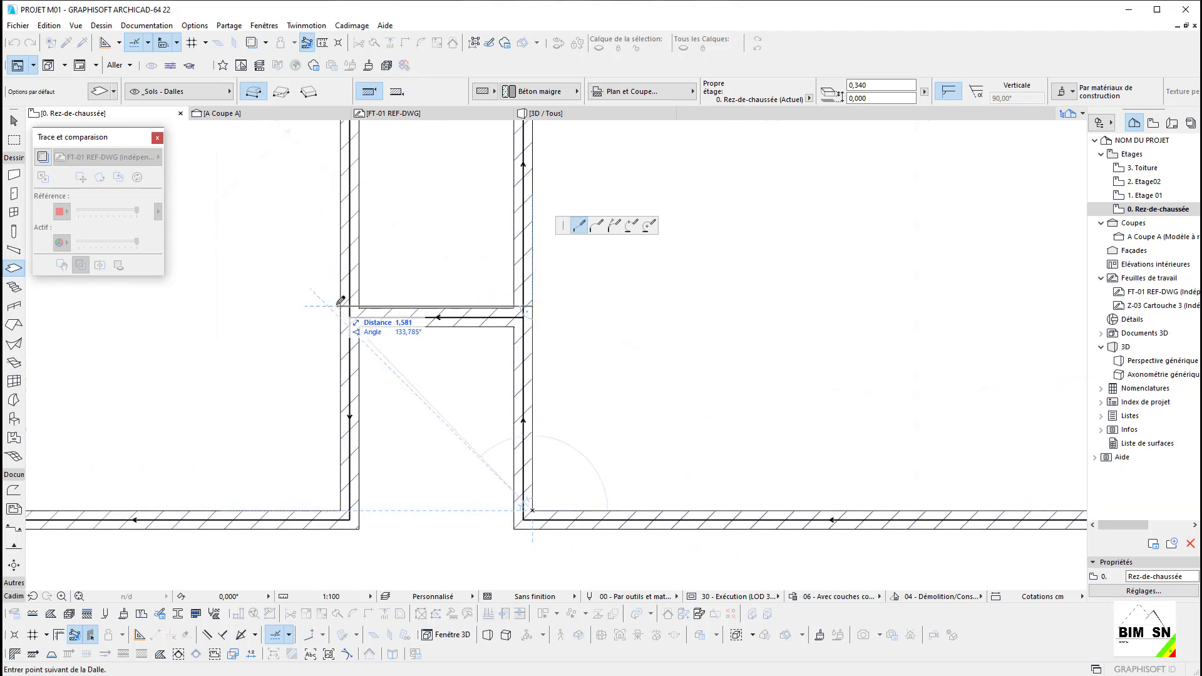
scroll(379, 303, "up", 3)
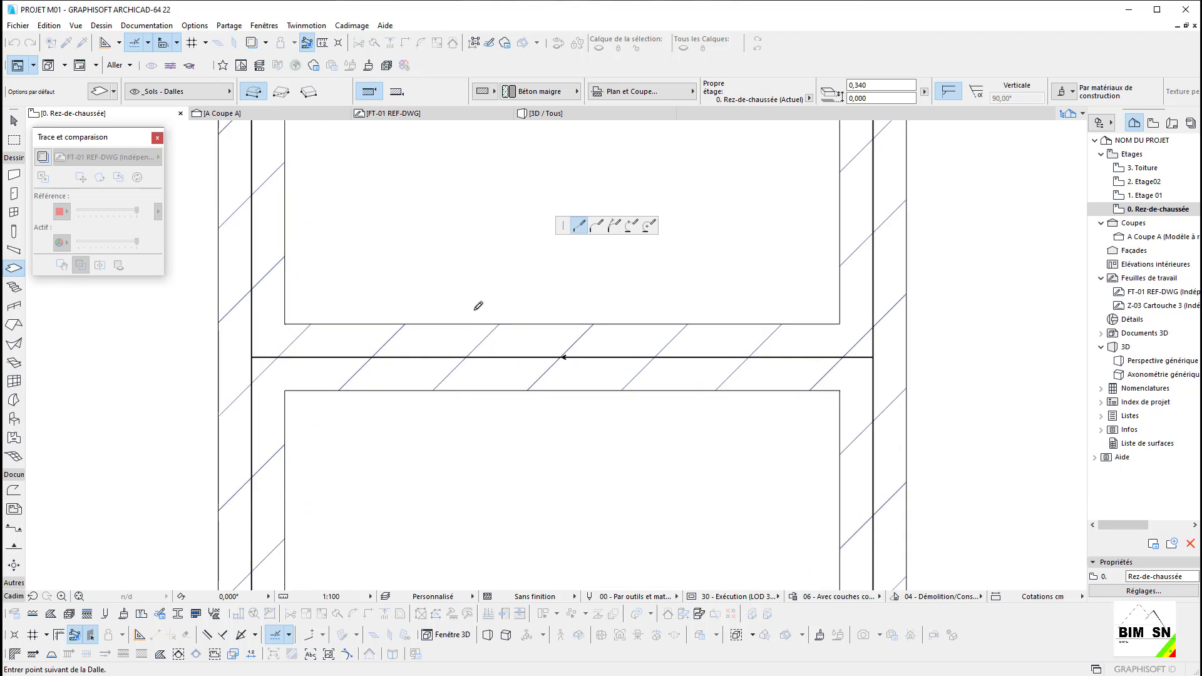
left_click(906, 324)
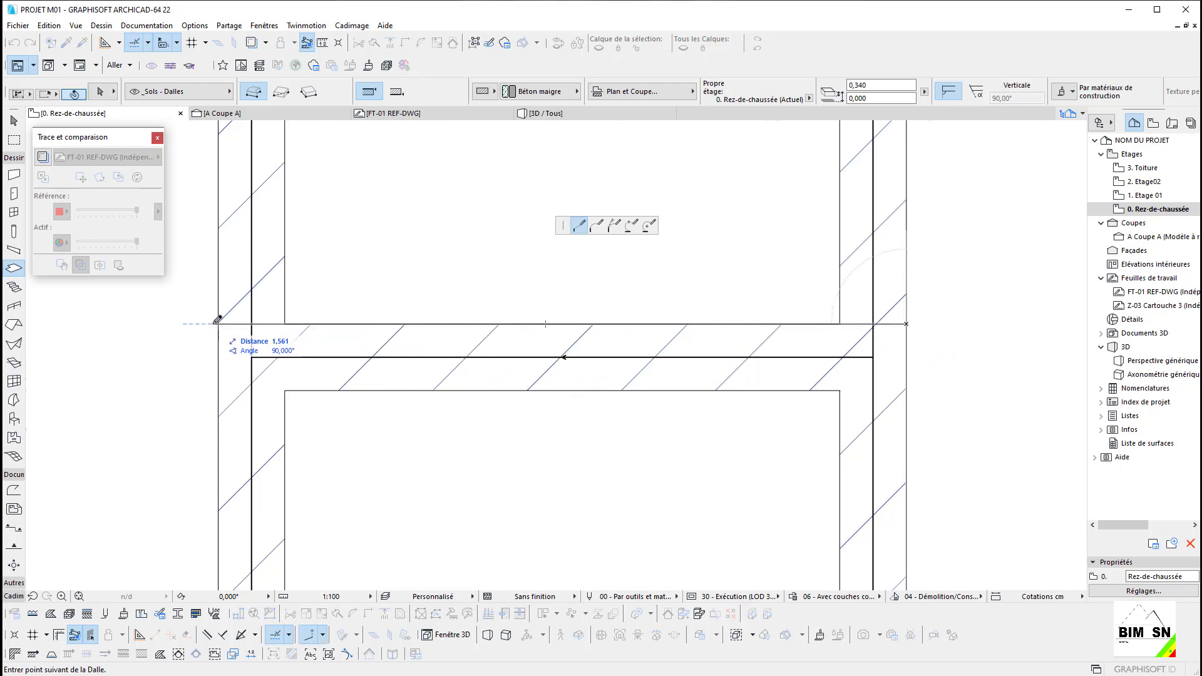
left_click(217, 323)
Step: Trace the slab contour around the front-left room's front-right and front-left inner corners and close it to create the slab
scroll(536, 289, "down", 6)
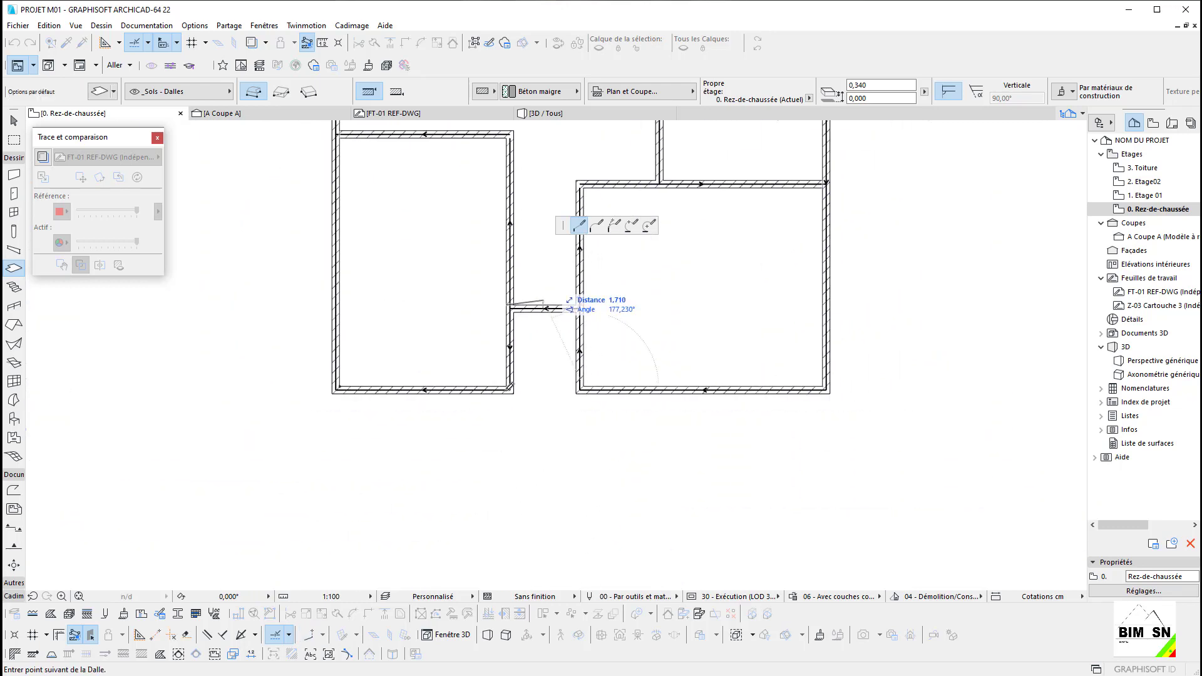
scroll(511, 386, "up", 8)
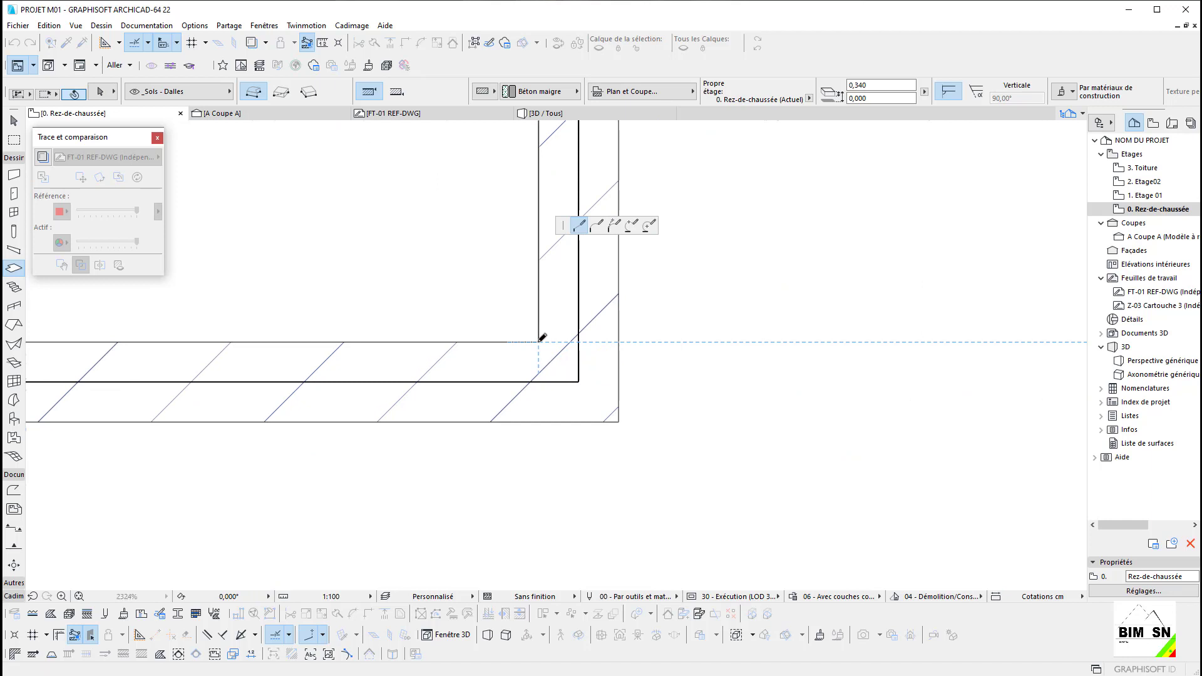
scroll(542, 338, "down", 5)
scroll(245, 344, "up", 5)
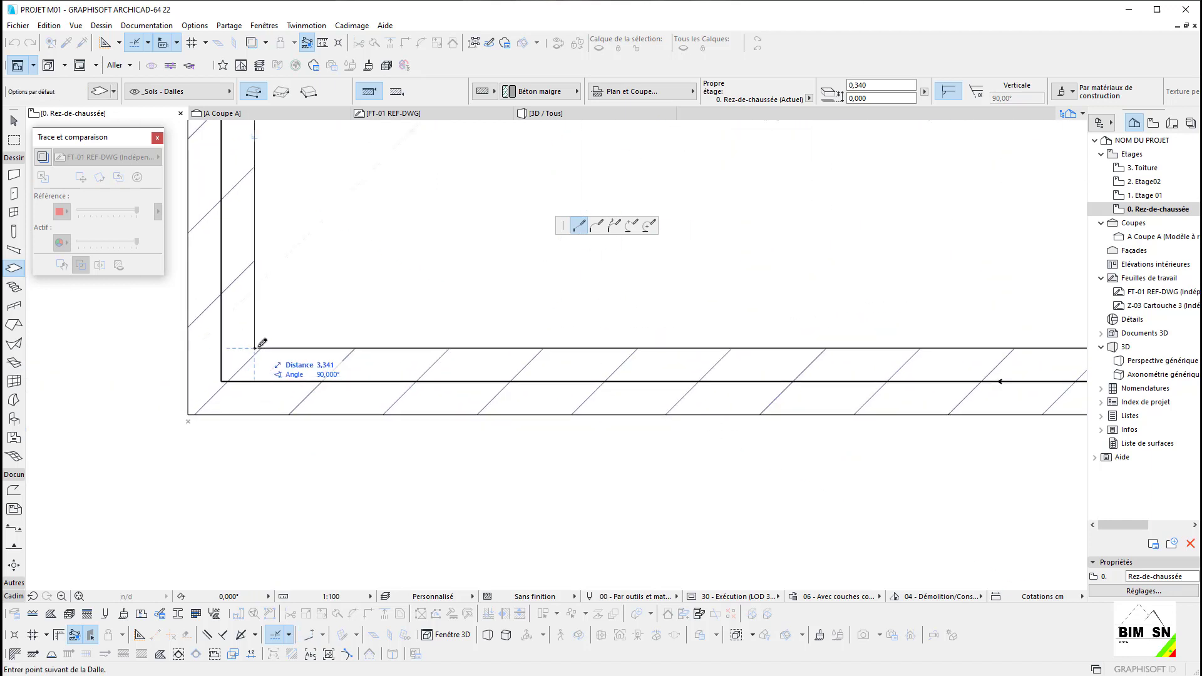
left_click(257, 344)
scroll(246, 430, "down", 6)
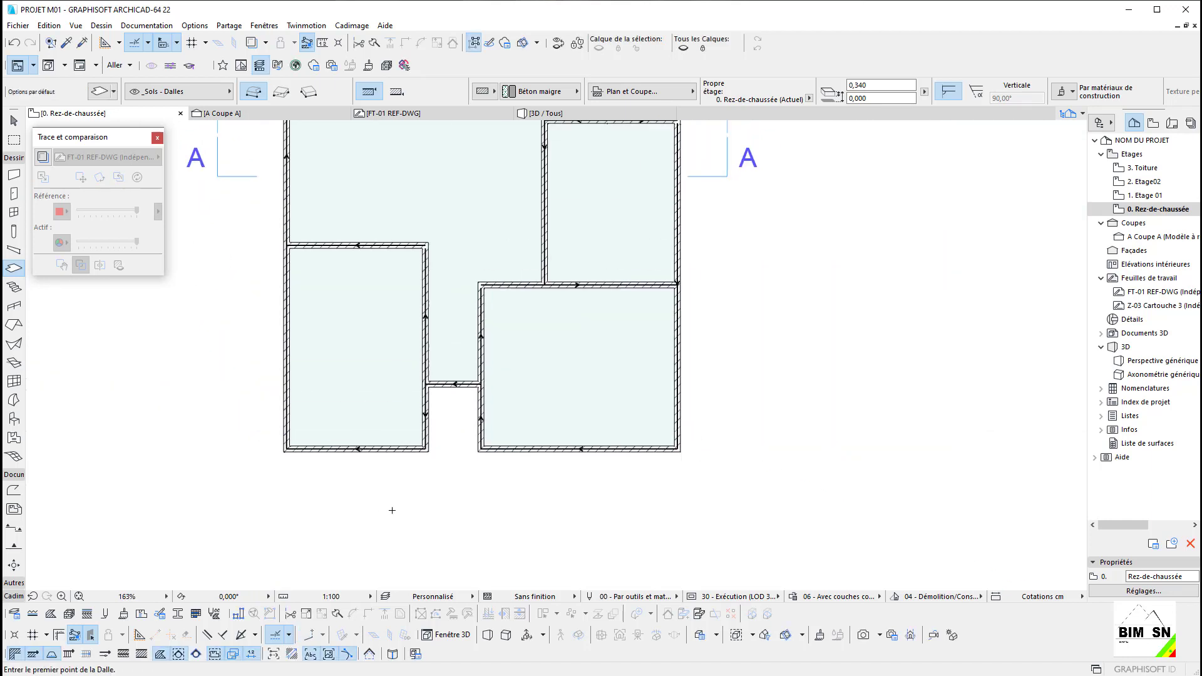
key("Escape")
Step: Set the new ground-floor slab's thickness to 0.12 m
middle_click_drag(392, 347, 393, 459)
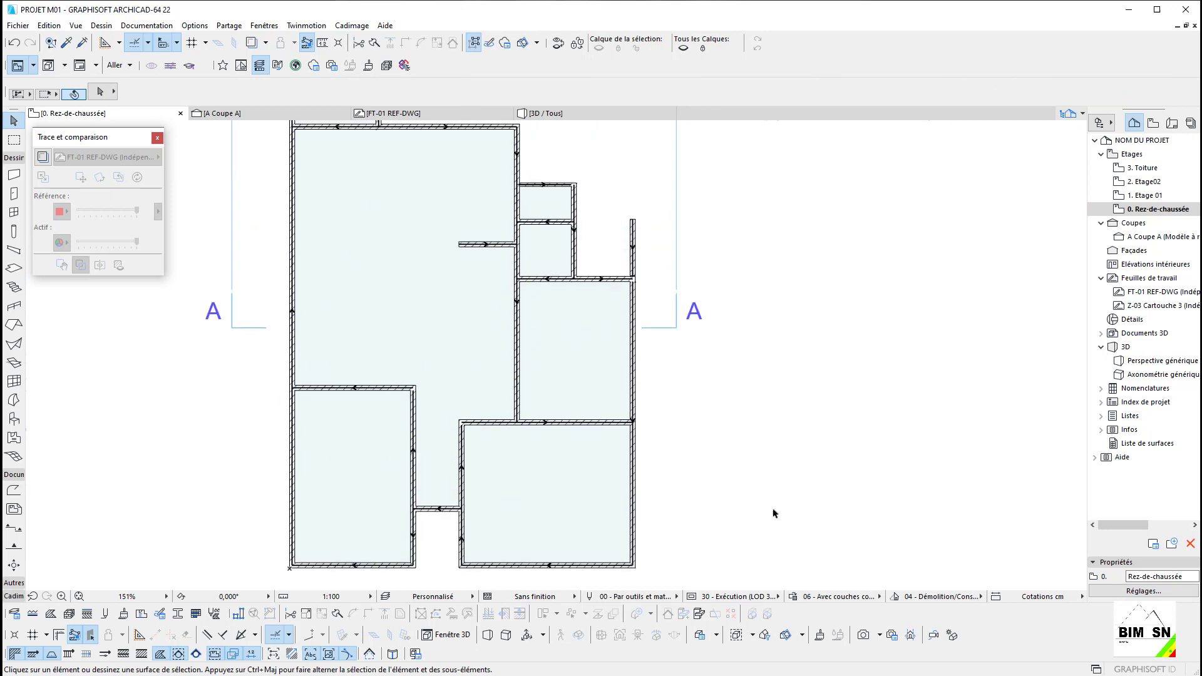
middle_click_drag(511, 435, 562, 395)
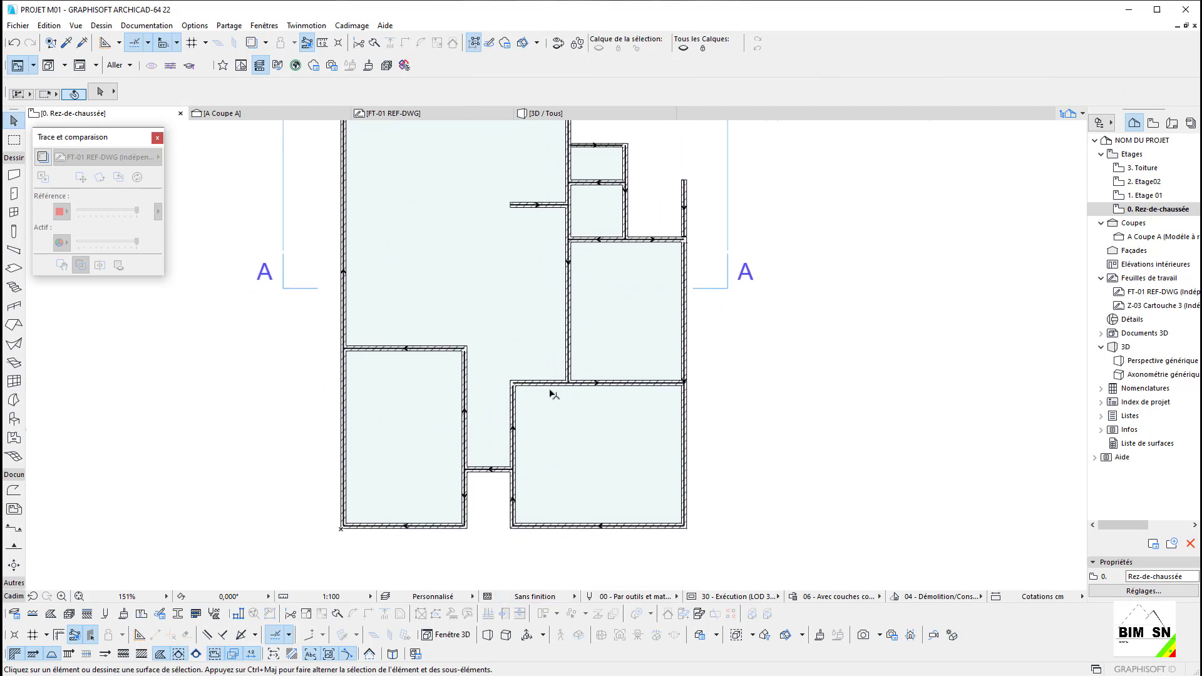
scroll(526, 394, "down", 3)
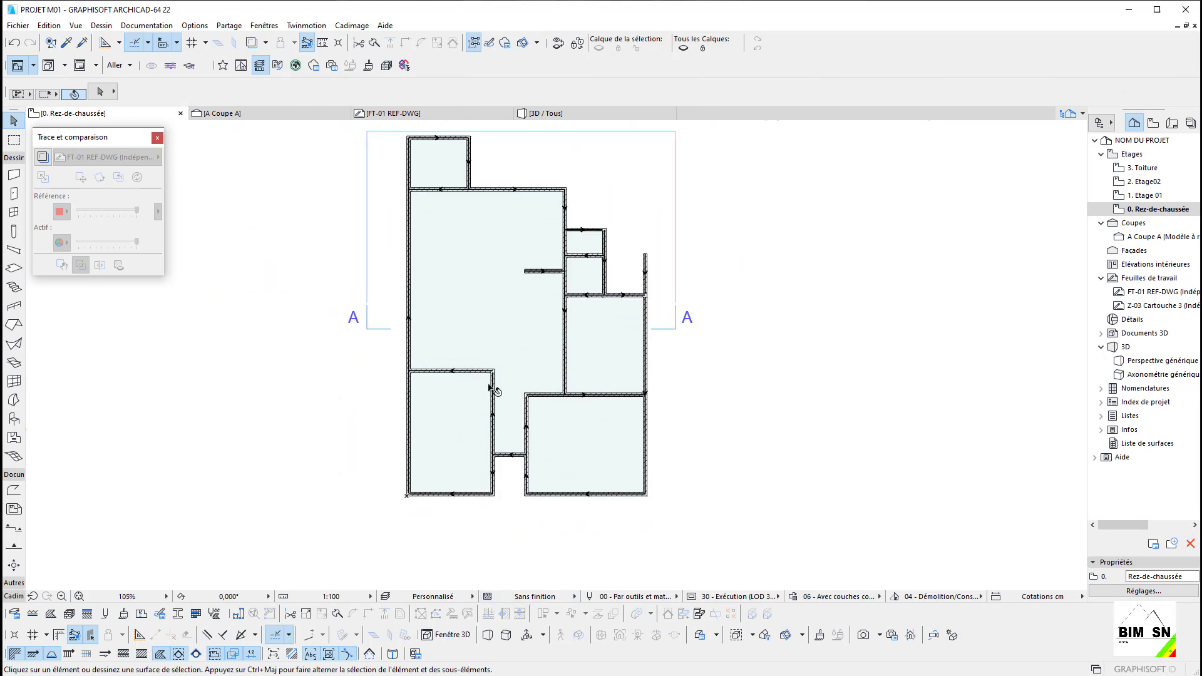
left_click(499, 355)
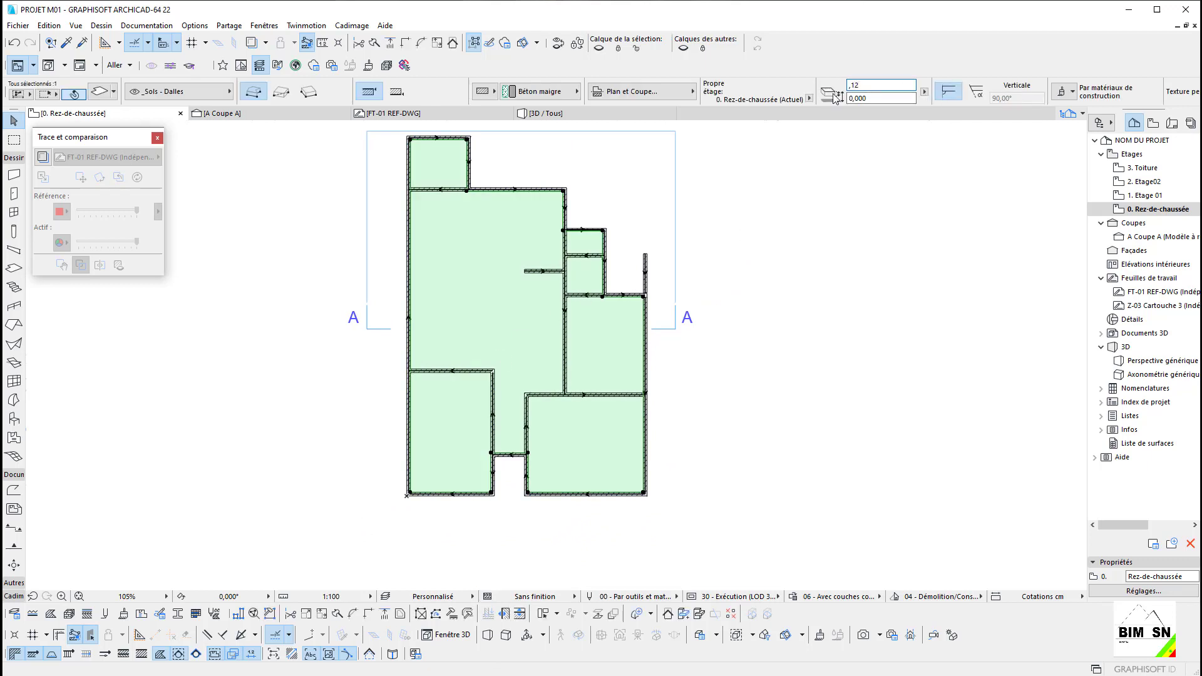
left_click(880, 178)
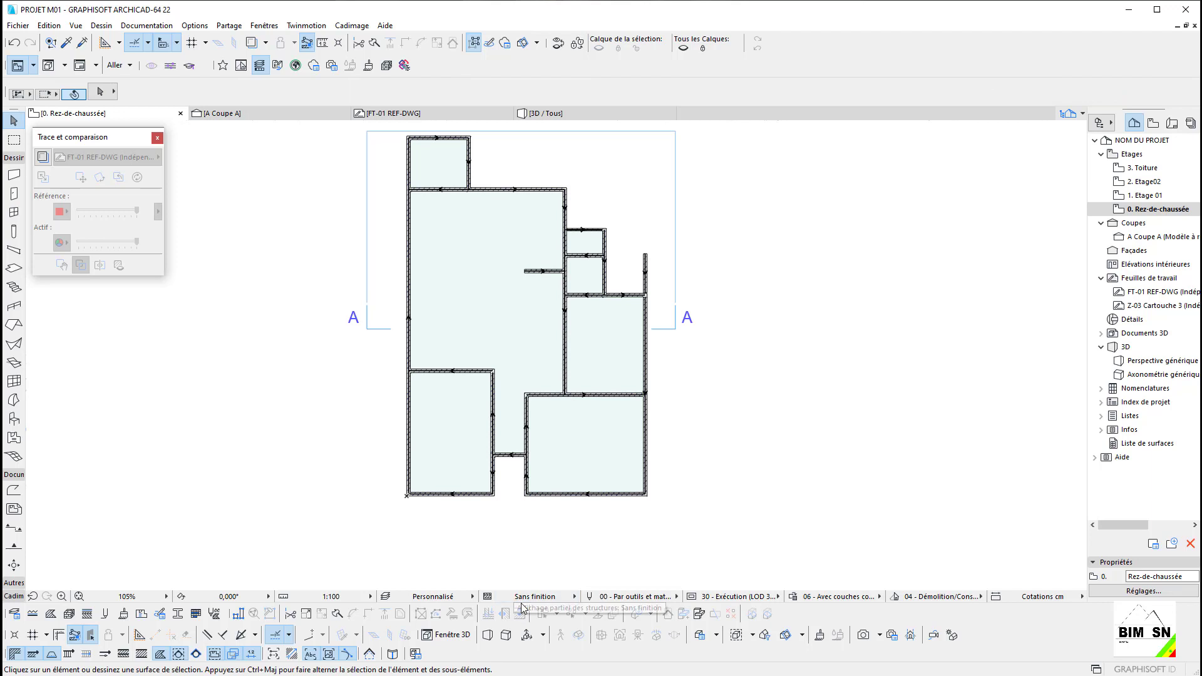
Step: Examine in section A how the slab meets the outer wall's base and the ground-floor level
left_click(238, 113)
scroll(455, 415, "up", 10)
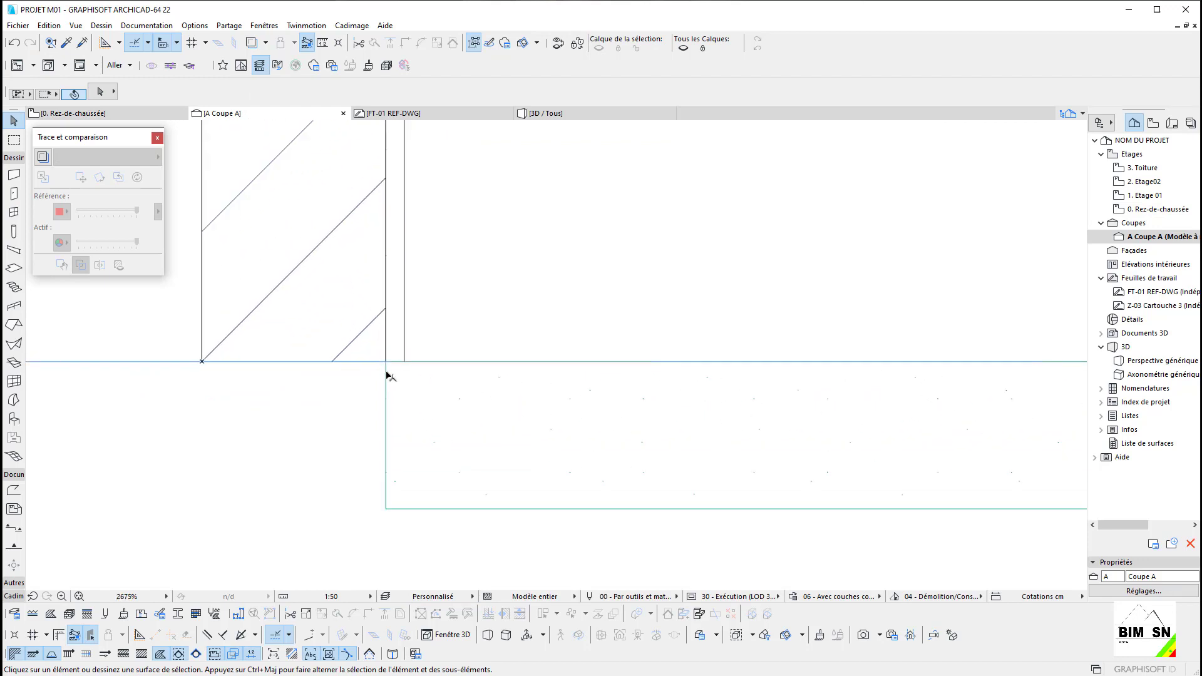
scroll(501, 339, "down", 4)
left_click(446, 300)
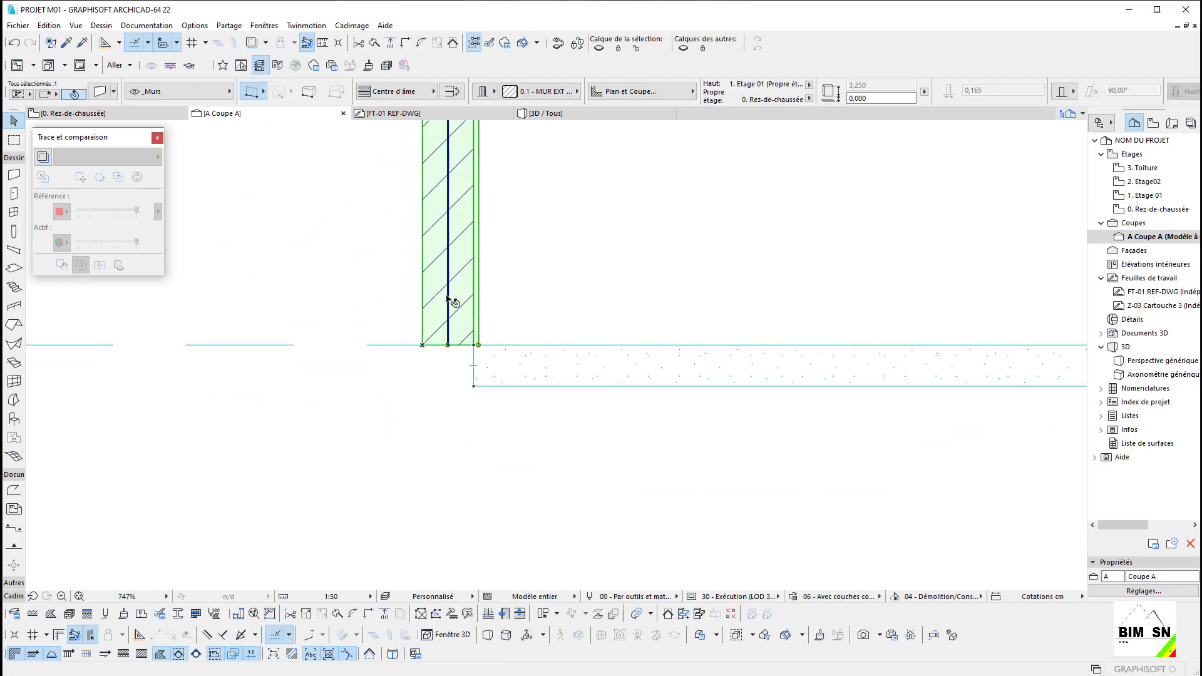
scroll(402, 410, "down", 7)
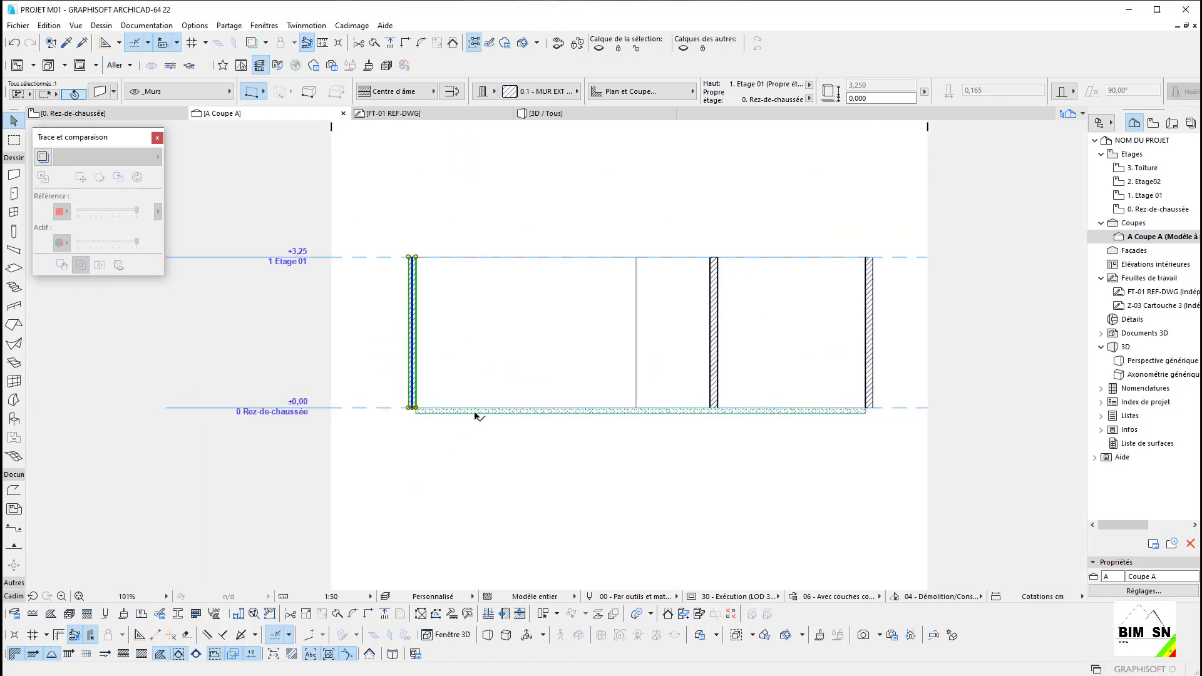
key("Escape")
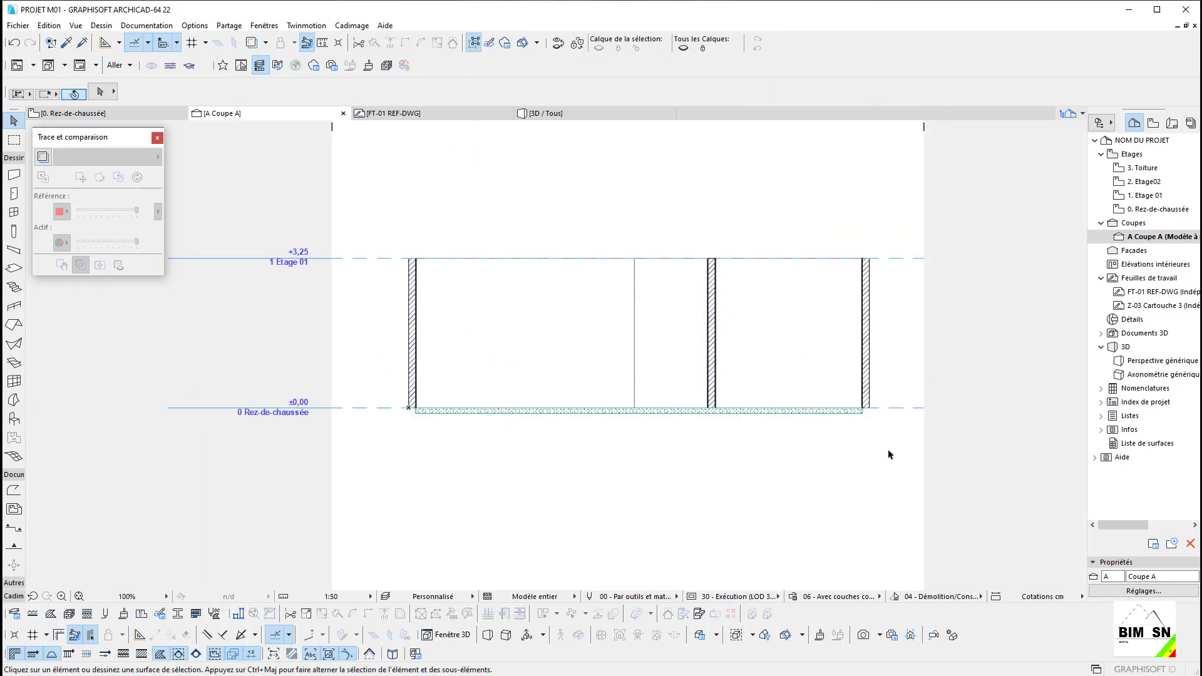
scroll(370, 428, "up", 4)
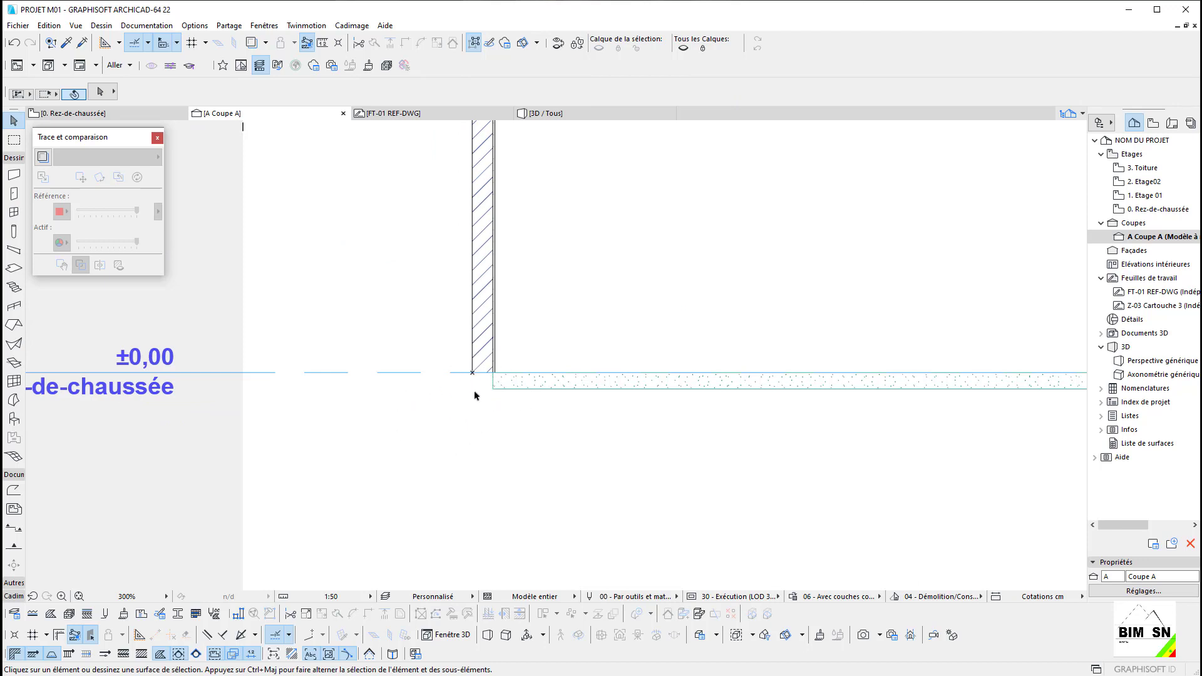
Step: Inspect the slab and walls in 3D from below, from the front and from above
left_click(582, 114)
scroll(526, 375, "down", 2)
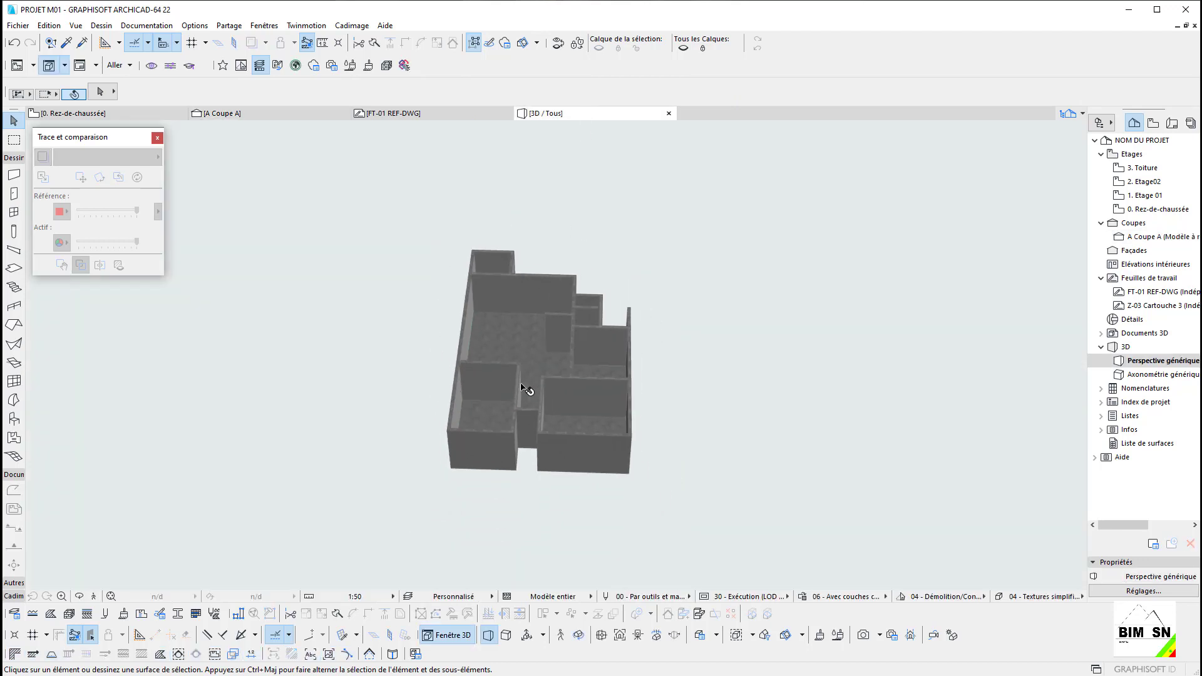
middle_click_drag(526, 388, 523, 308, "shift")
scroll(524, 309, "up", 5)
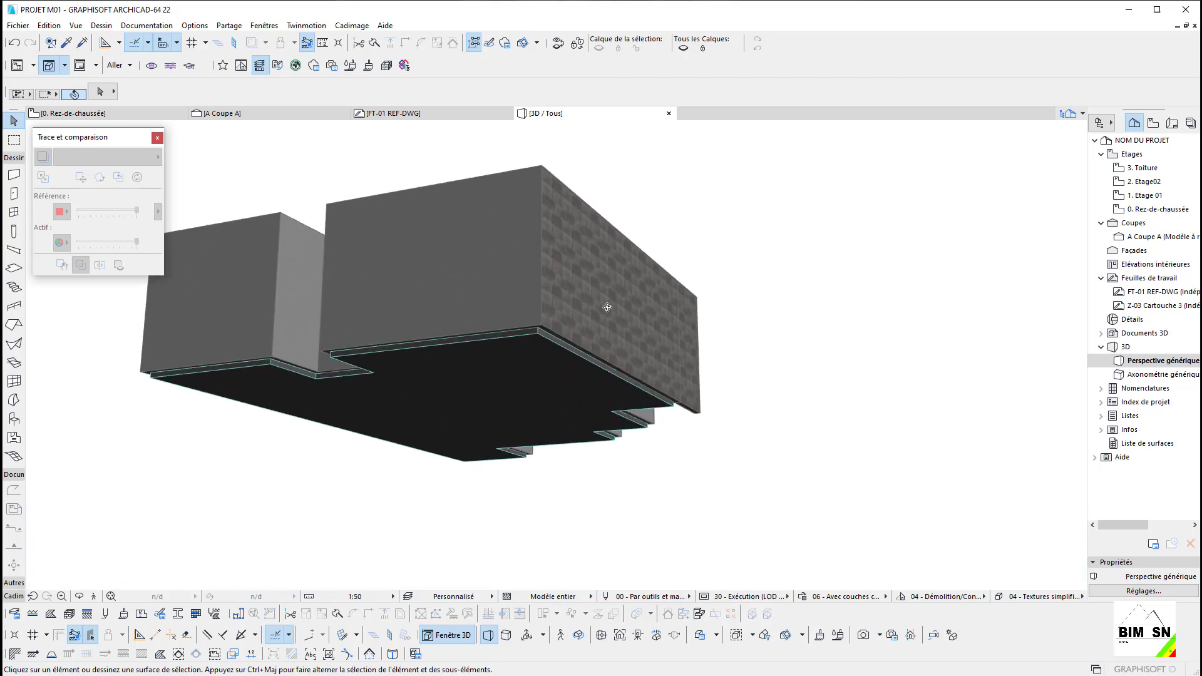
middle_click_drag(427, 329, 408, 393, "shift")
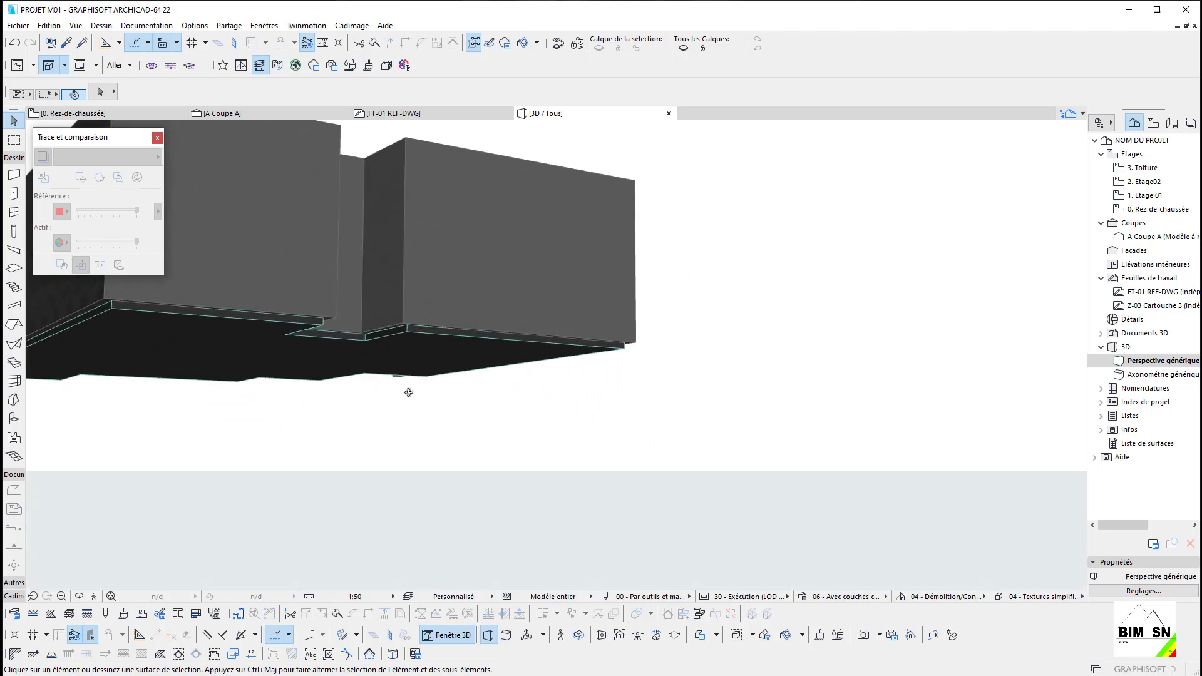
middle_click_drag(622, 373, 363, 364, "shift")
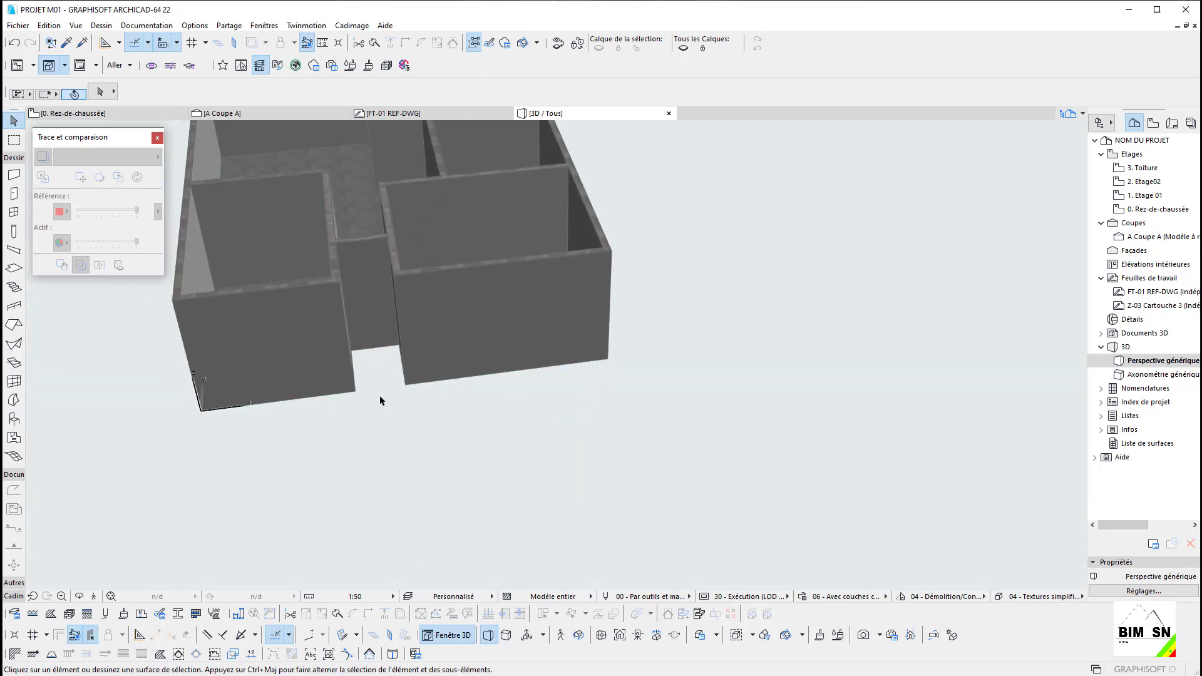
Step: Return to the ground-floor plan and display the FT-01 REF-DWG worksheet as its trace reference
key("F2")
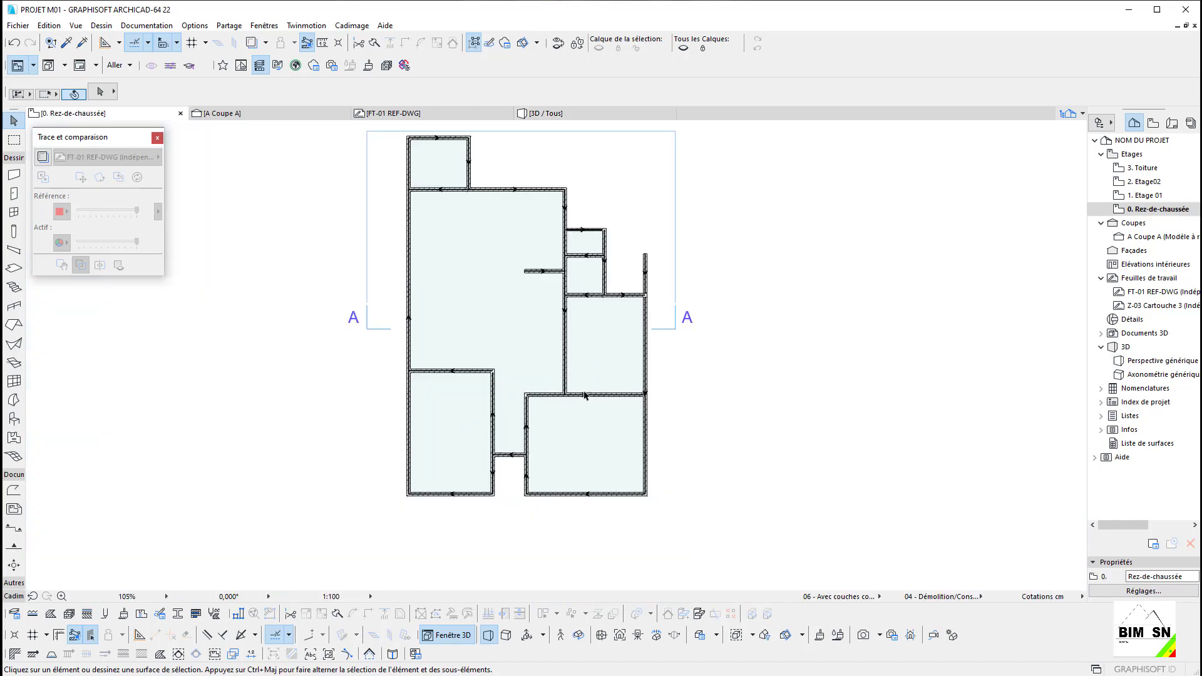
left_click(407, 116)
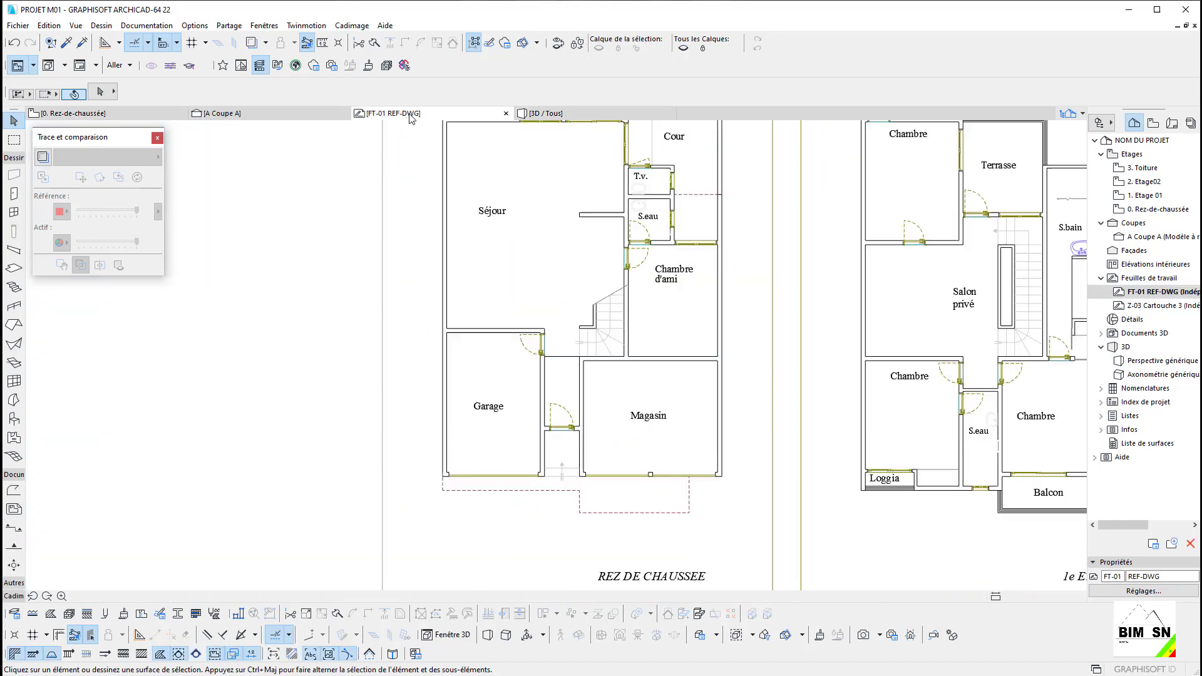
scroll(557, 470, "up", 5)
left_click(144, 112)
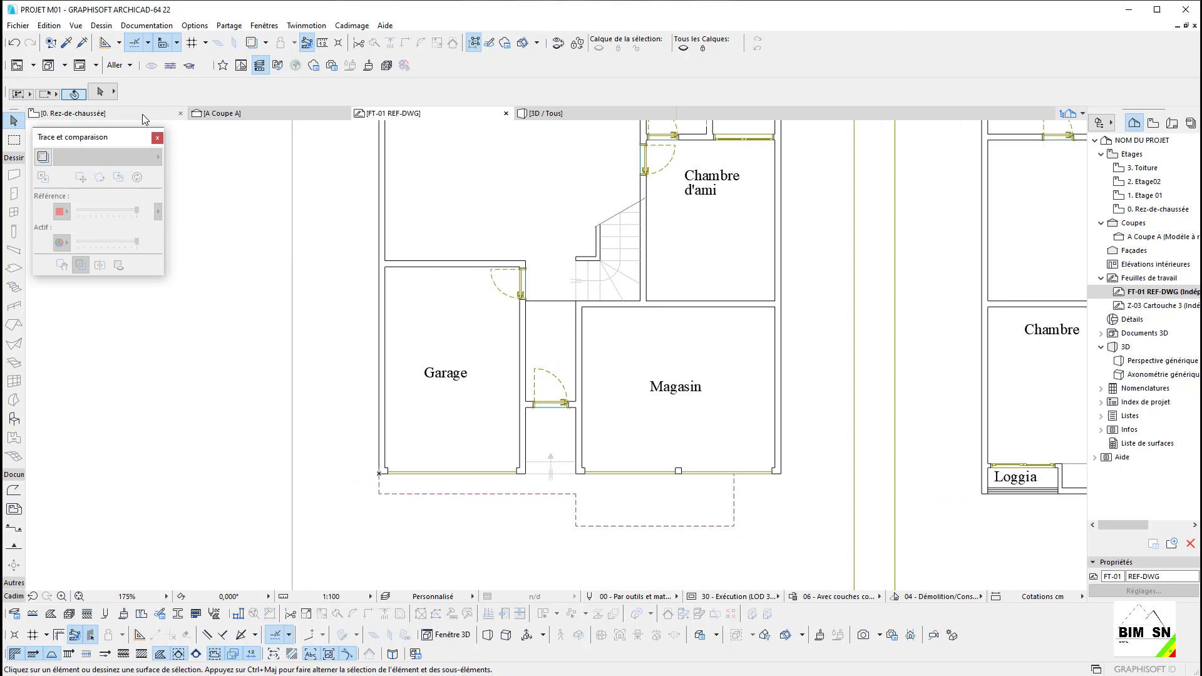
right_click(393, 113)
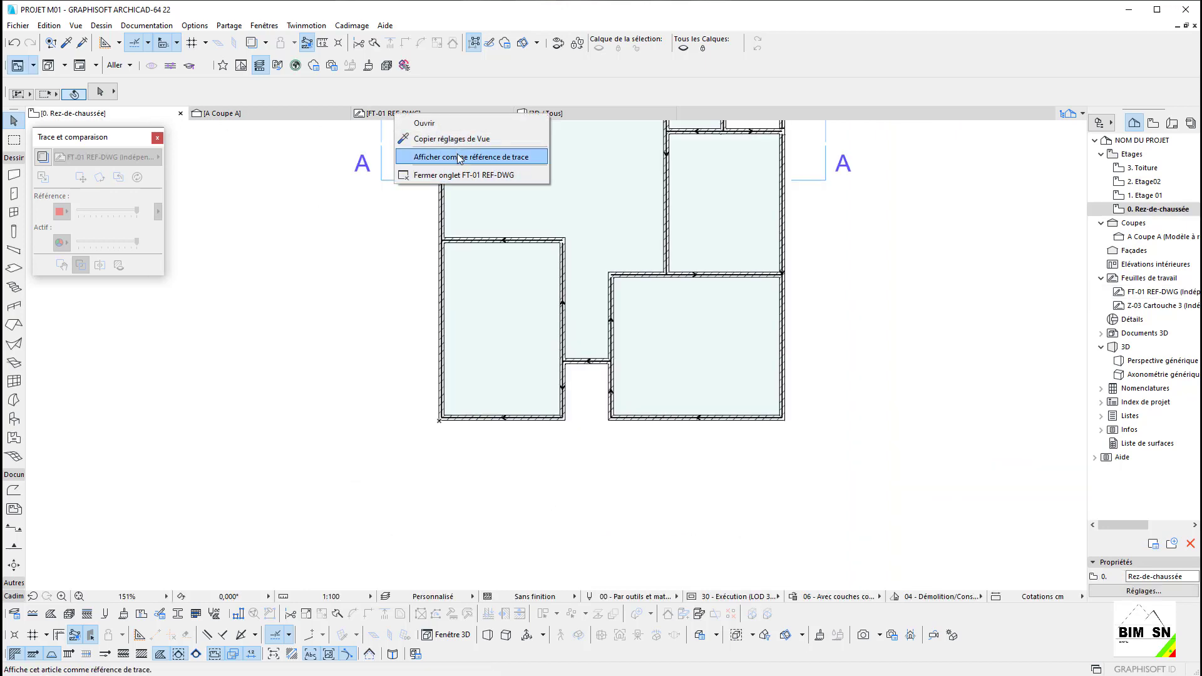
left_click(459, 157)
scroll(605, 355, "up", 3)
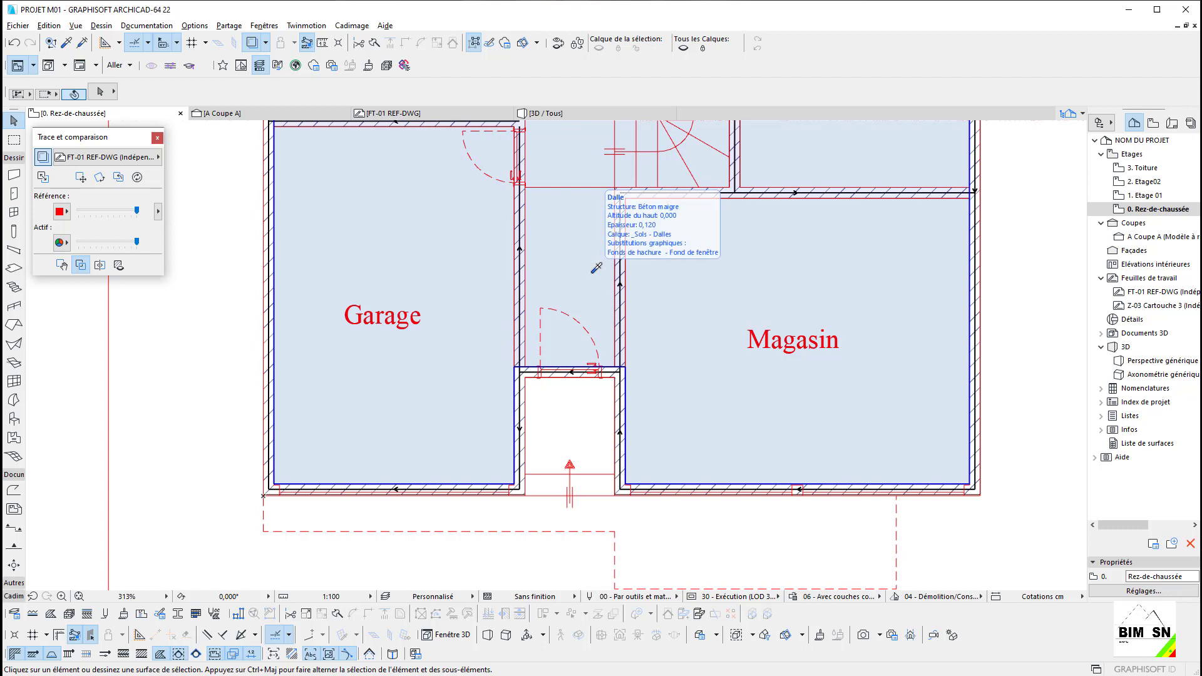
Step: Offset the slab's edge at the entrance door 1.50 m forward to the step line in the trace reference
left_click(612, 351)
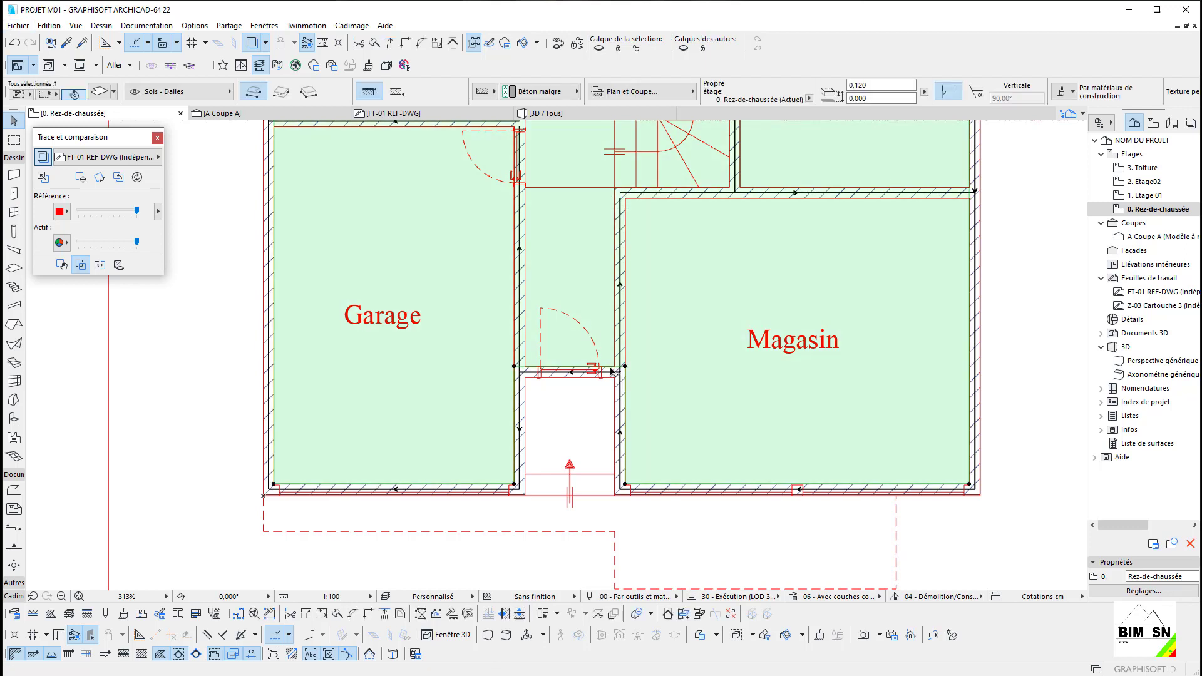
left_click(613, 379)
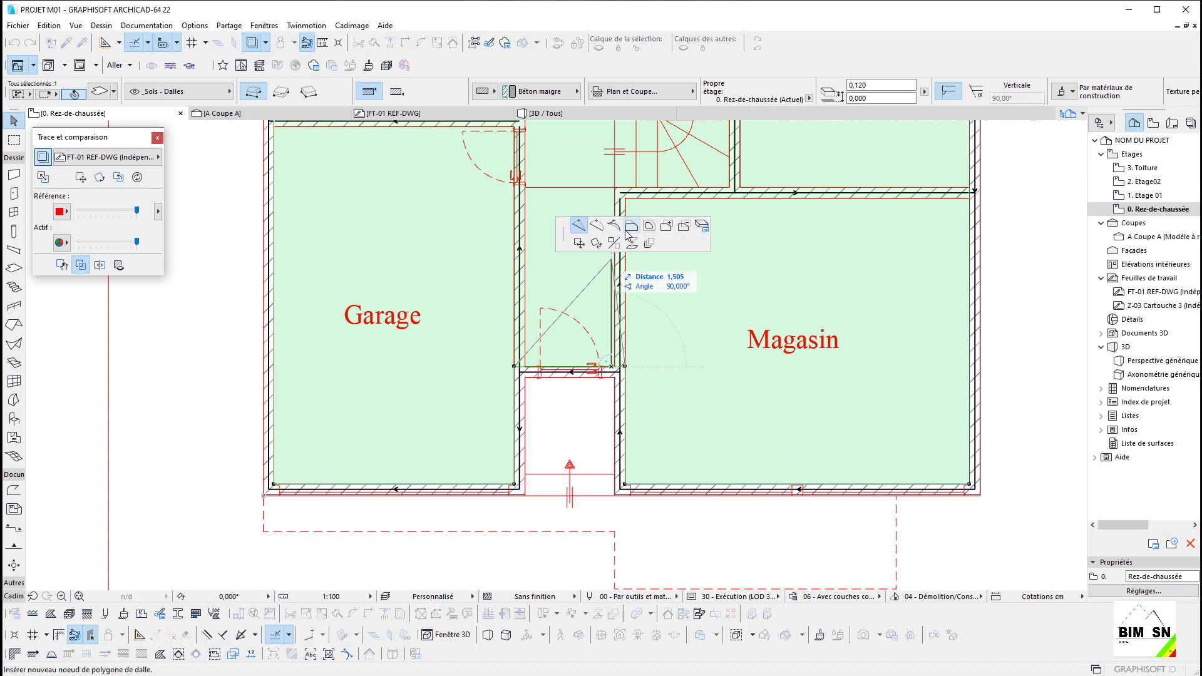
left_click(632, 226)
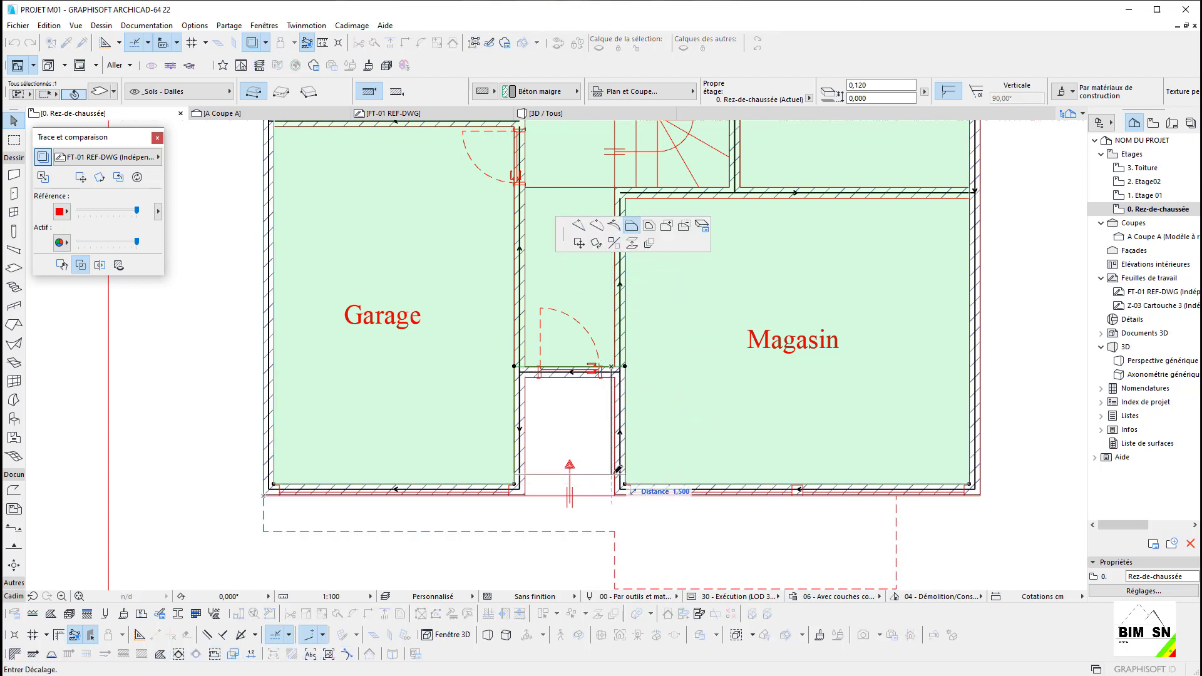
left_click(598, 484)
key("Escape")
Step: Draw a slab about 1.25 m by 0.30 m over the entrance-step outline in the reference, using the existing slab's settings
scroll(587, 414, "up", 5)
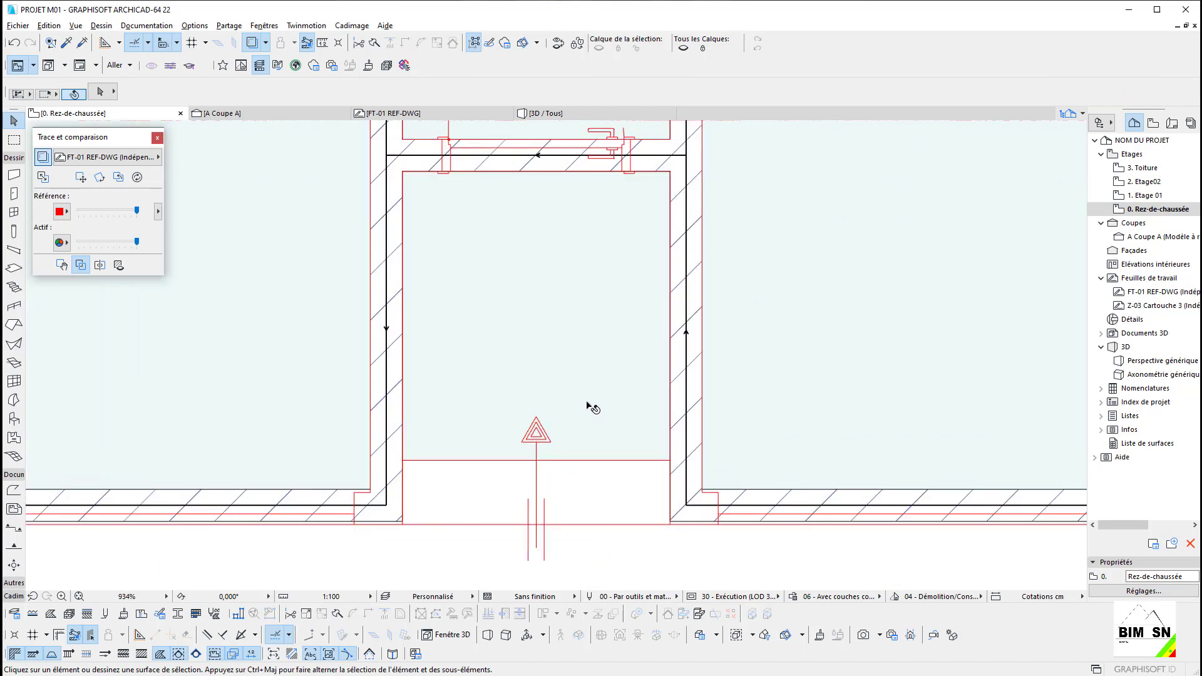
left_click(588, 406, "alt")
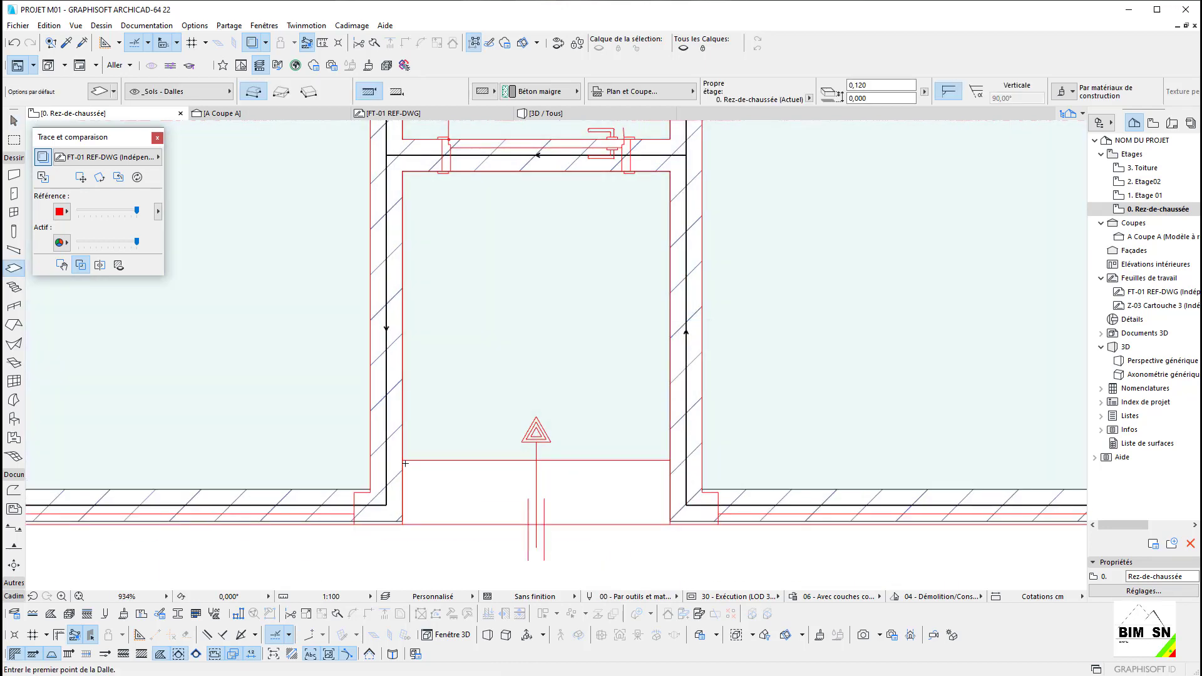
left_click(402, 460)
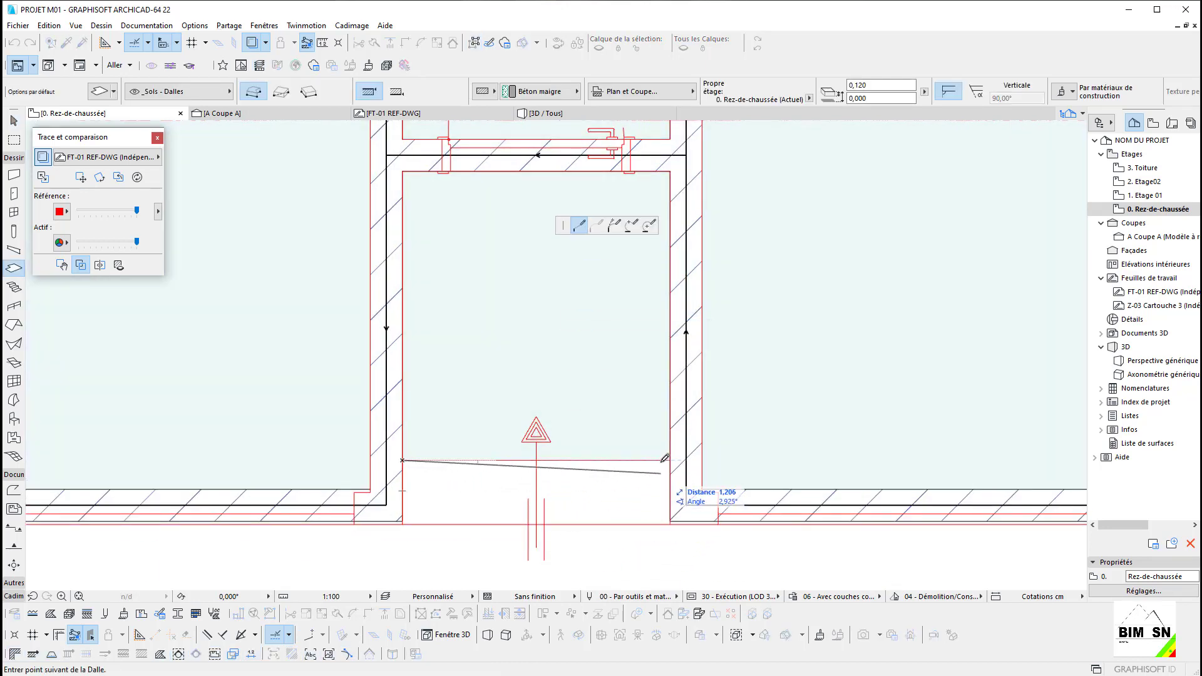
left_click(670, 460)
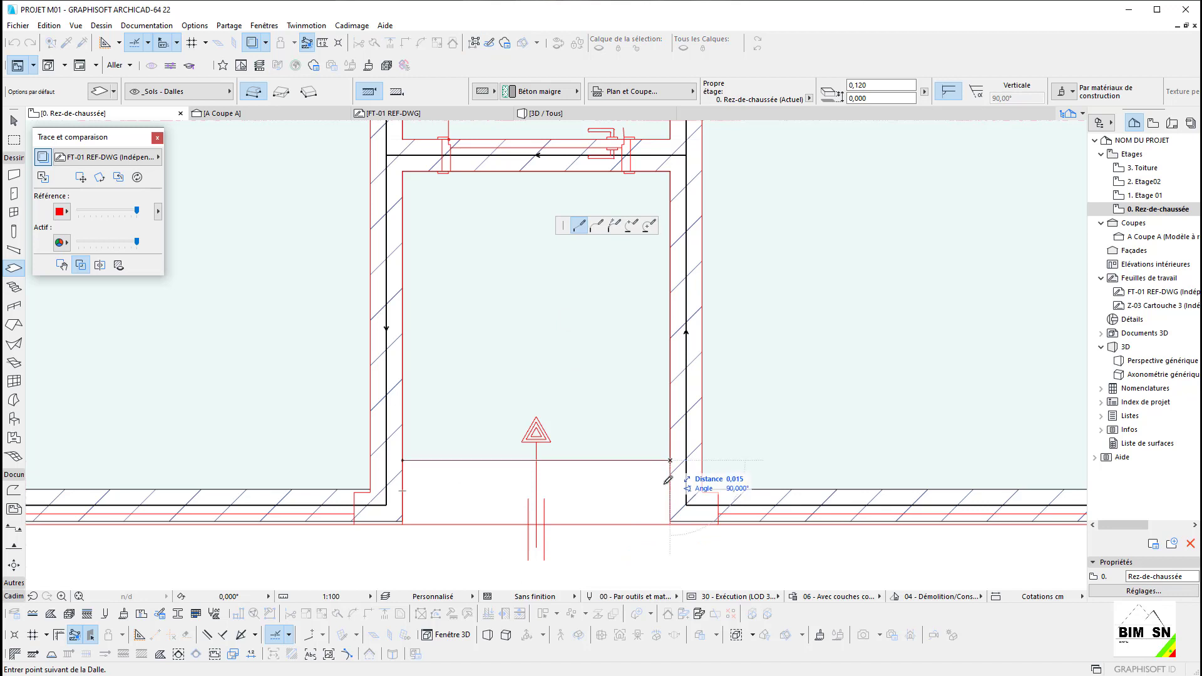
left_click(671, 524)
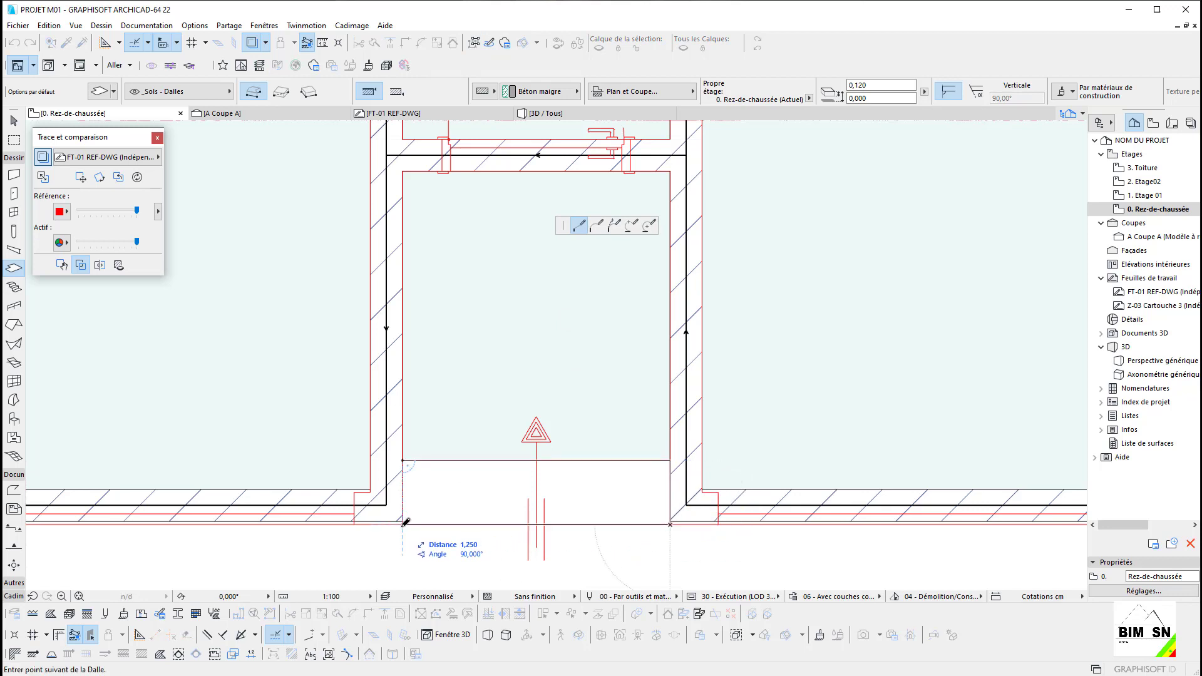
scroll(406, 520, "up", 2)
left_click(405, 521)
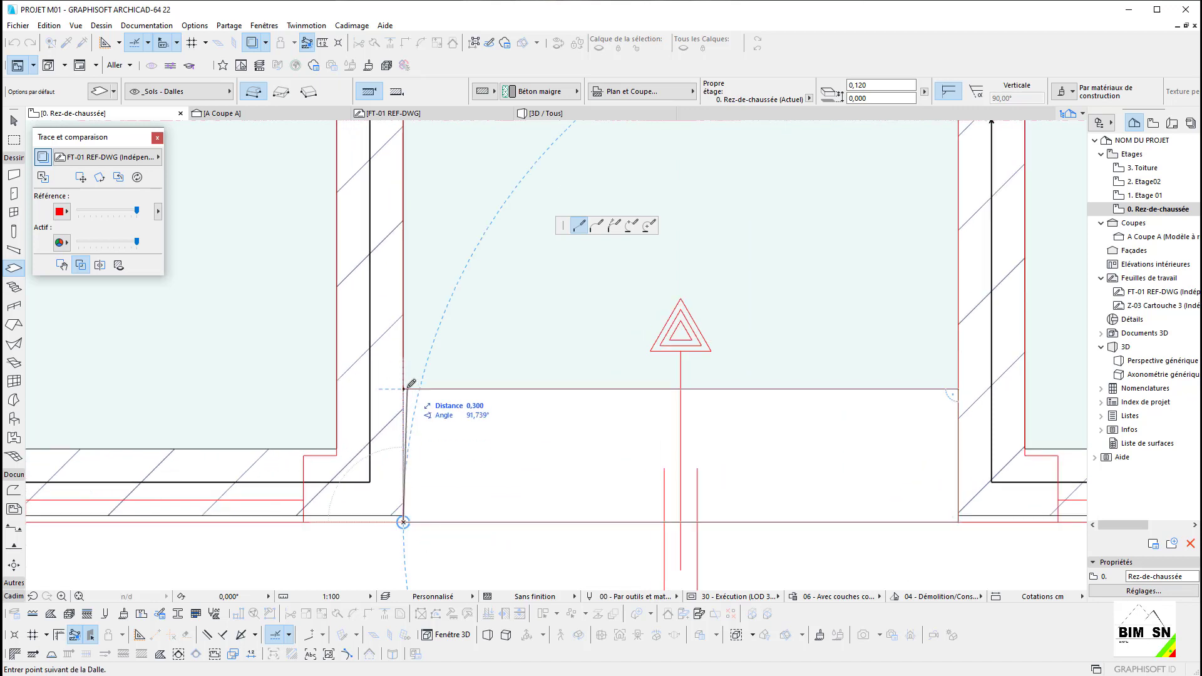
left_click(404, 388)
scroll(468, 483, "down", 4)
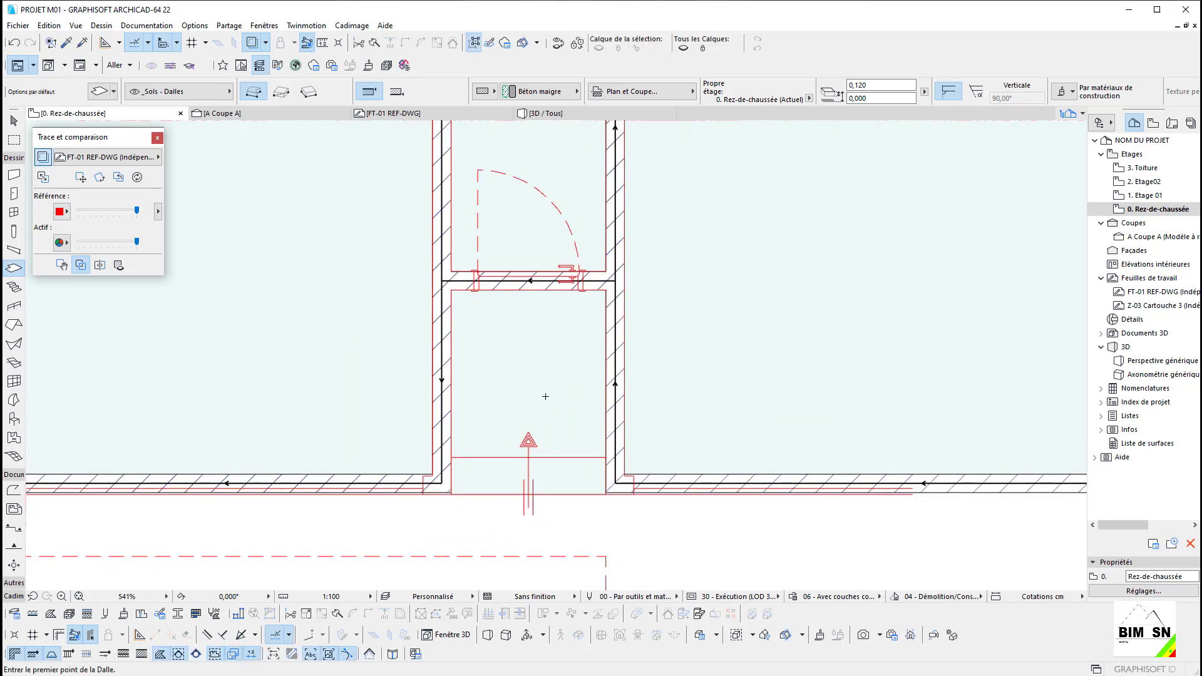
Step: Offset the main slab's entrance edge back to the inner face of the entrance-door wall
key("Escape")
left_click(539, 379)
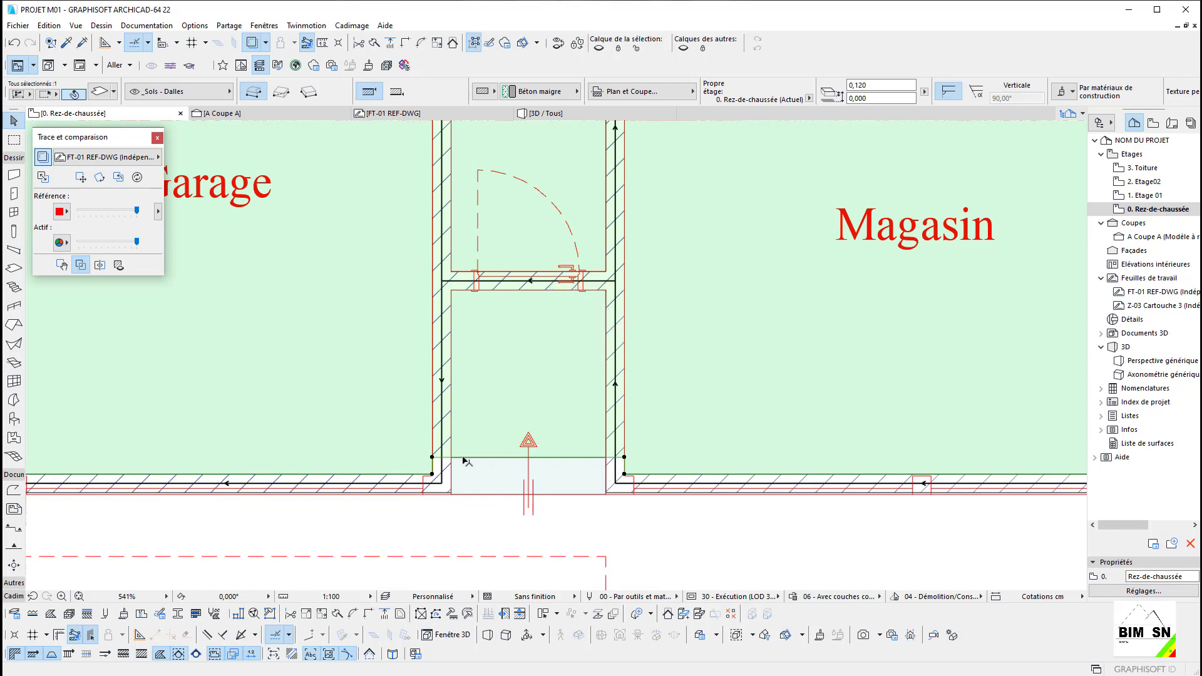
left_click(449, 462)
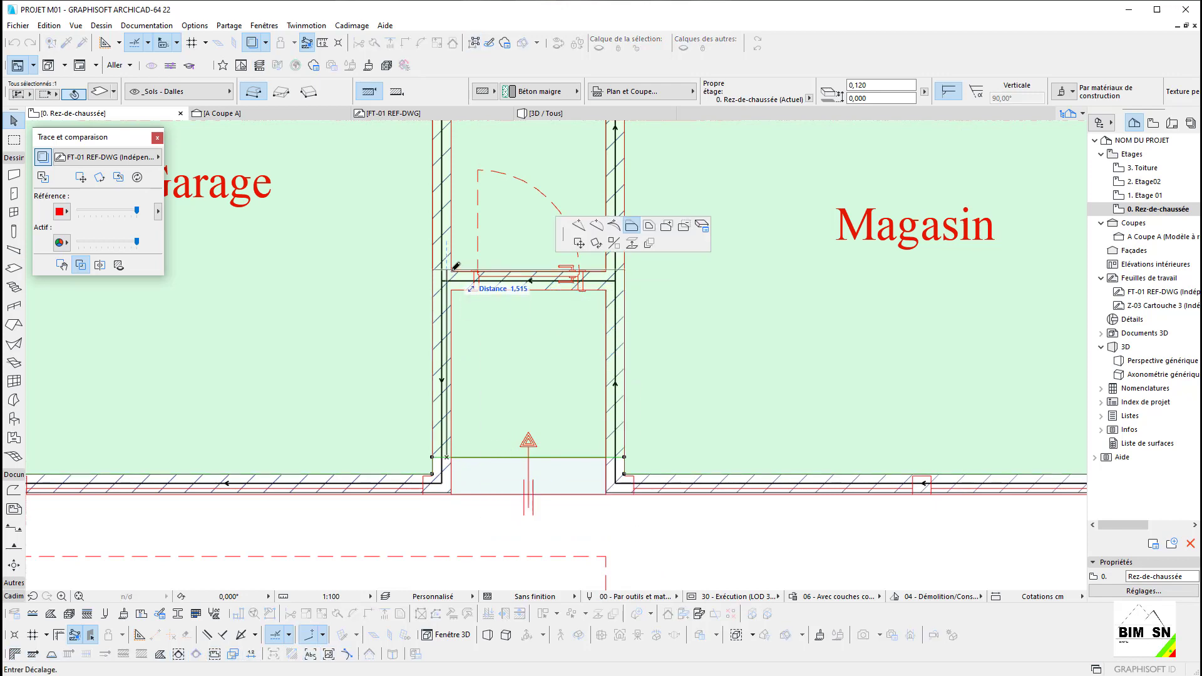
scroll(453, 267, "up", 3)
left_click(457, 284)
scroll(457, 350, "down", 3)
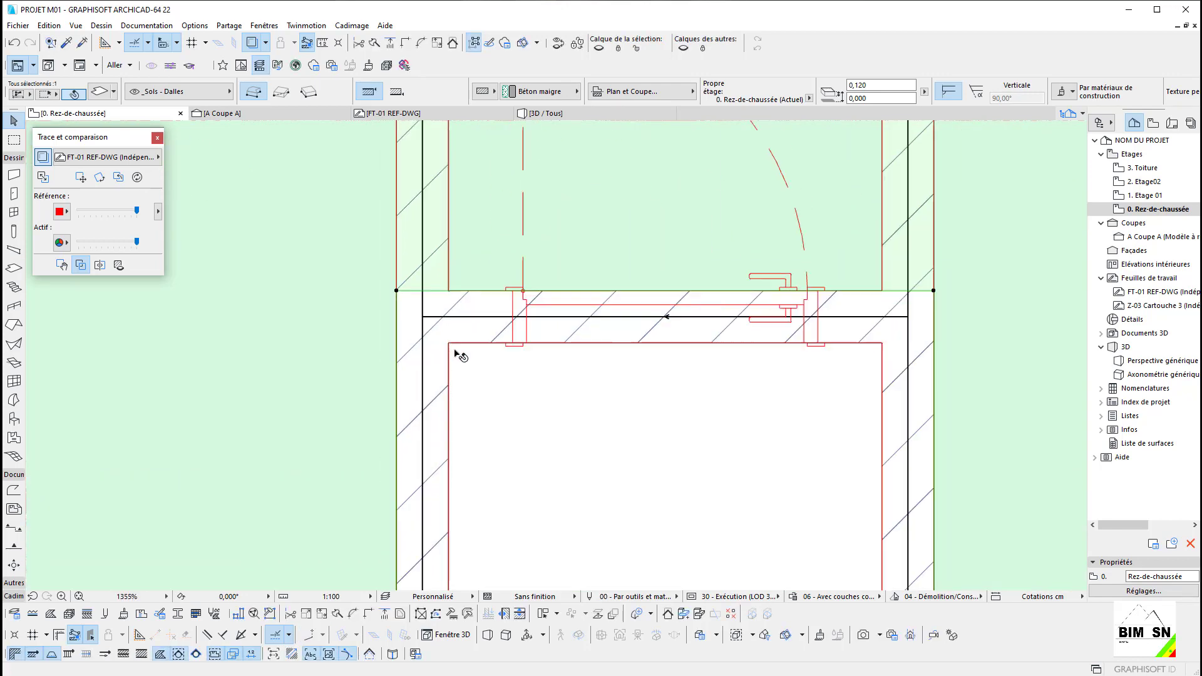
Step: Draw a rectangular landing slab from the step line to the outer face of the entrance-door wall, using the existing slab settings
key("Escape")
left_click(489, 524, "alt")
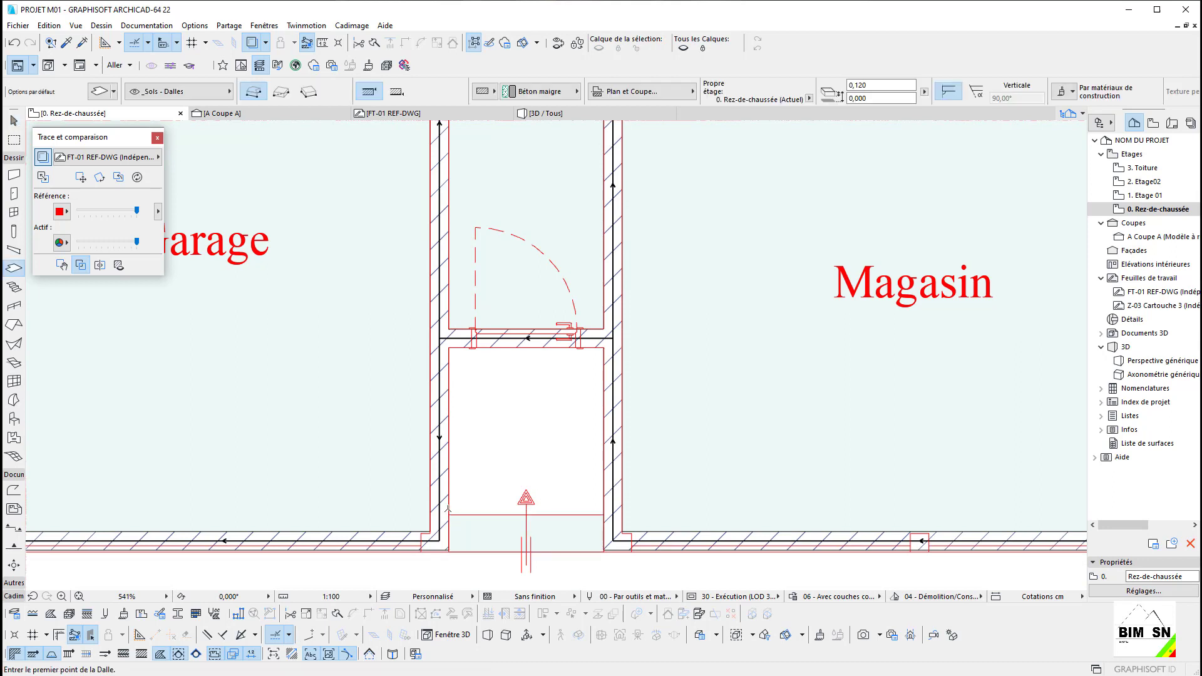
left_click(449, 514)
scroll(532, 360, "up", 2)
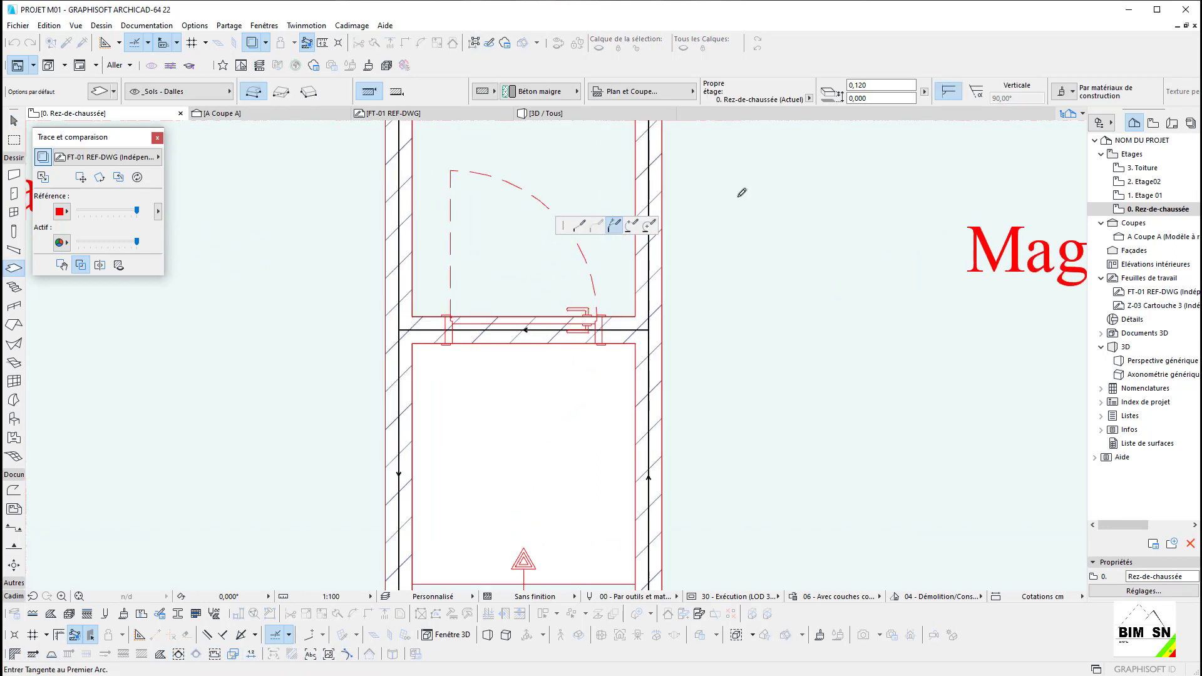
left_click(281, 92)
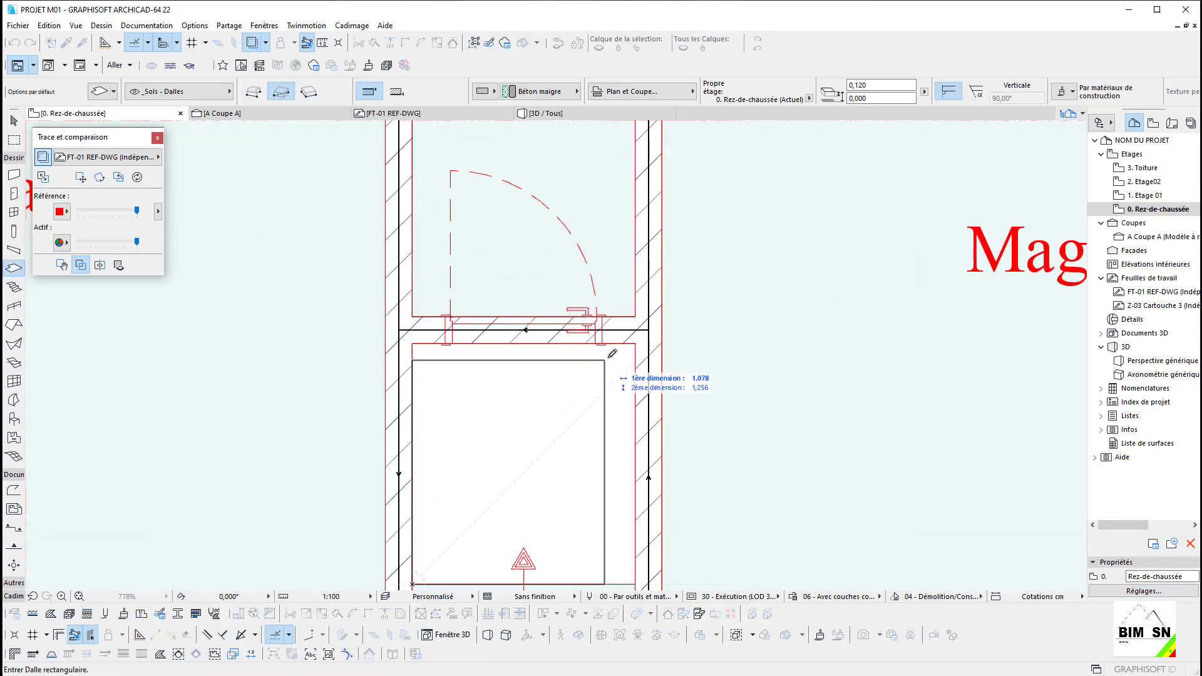
scroll(626, 351, "up", 3)
left_click(659, 321)
scroll(555, 288, "down", 5)
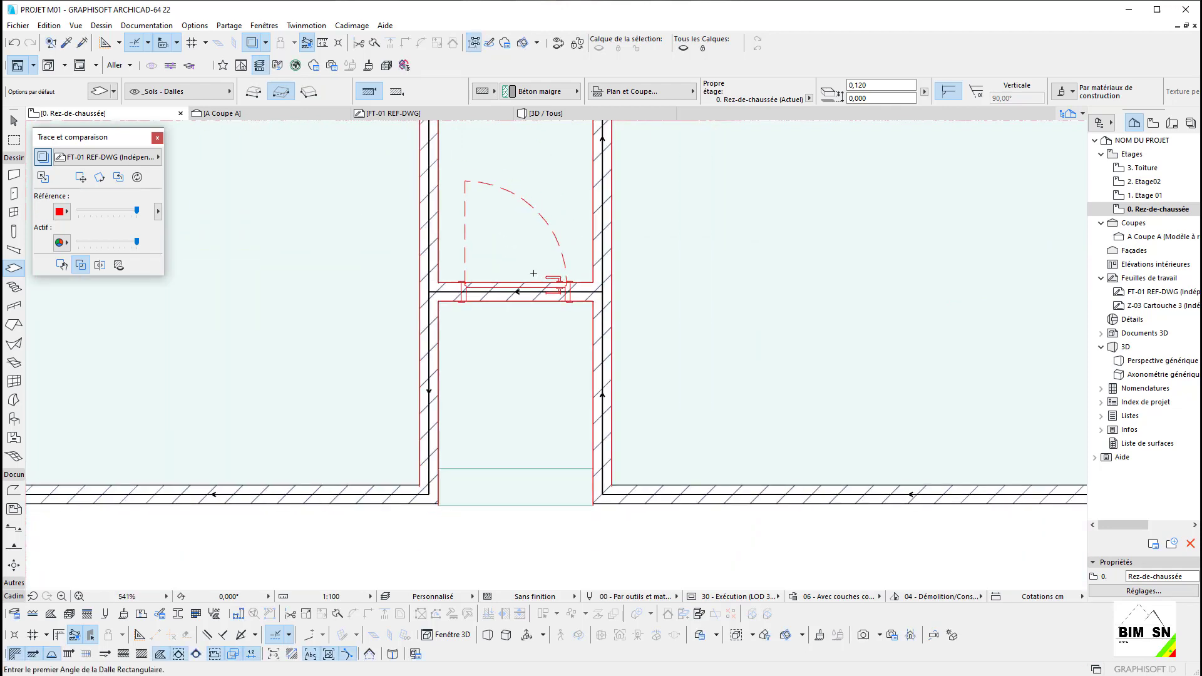
Step: Set the thickness of both the step slab and the landing slab to 0.150 m
key("Escape")
left_click(548, 421)
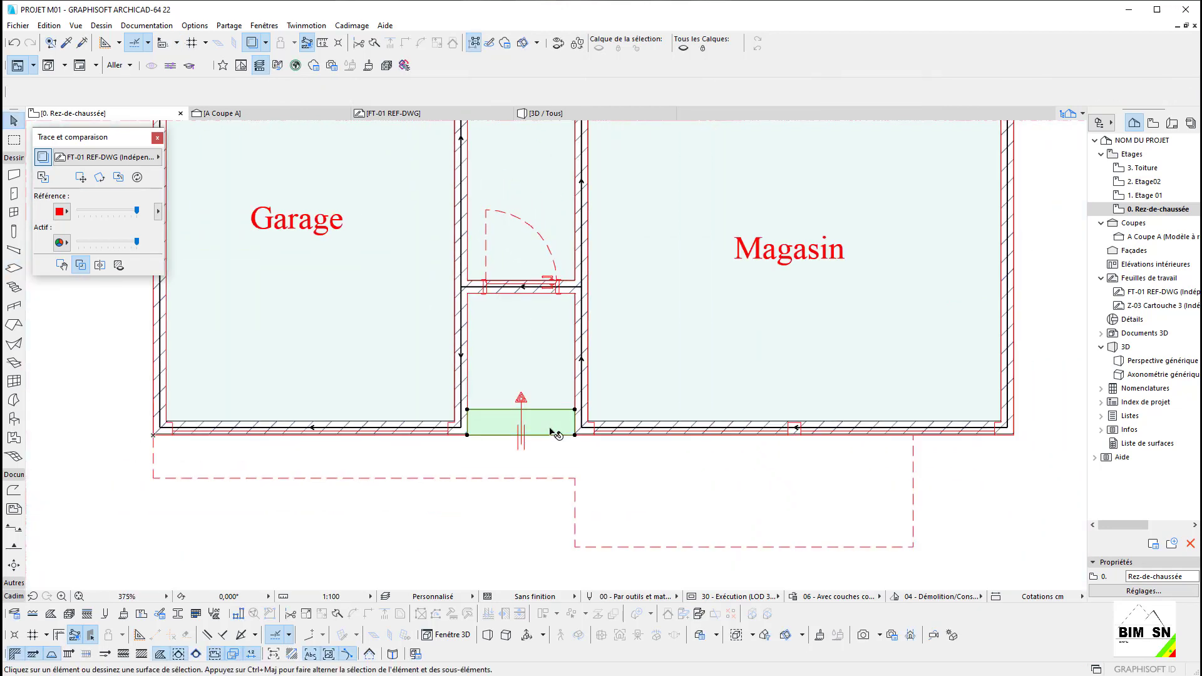
left_click(544, 364, "shift")
left_click(864, 85)
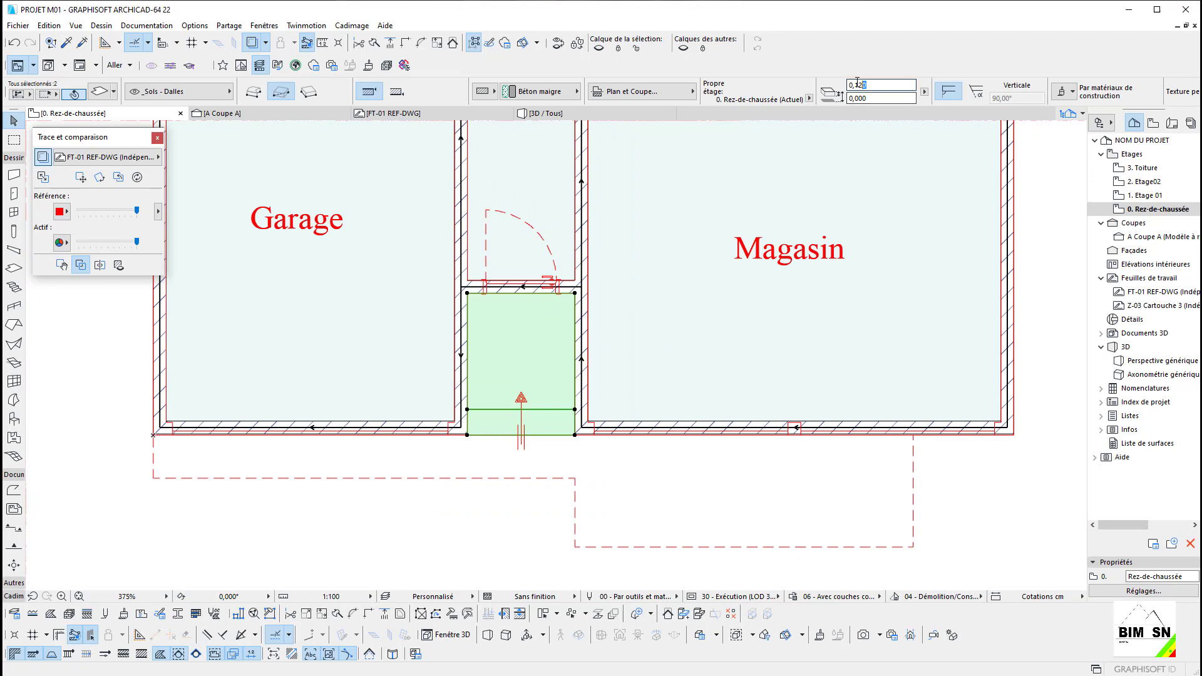
type(",")
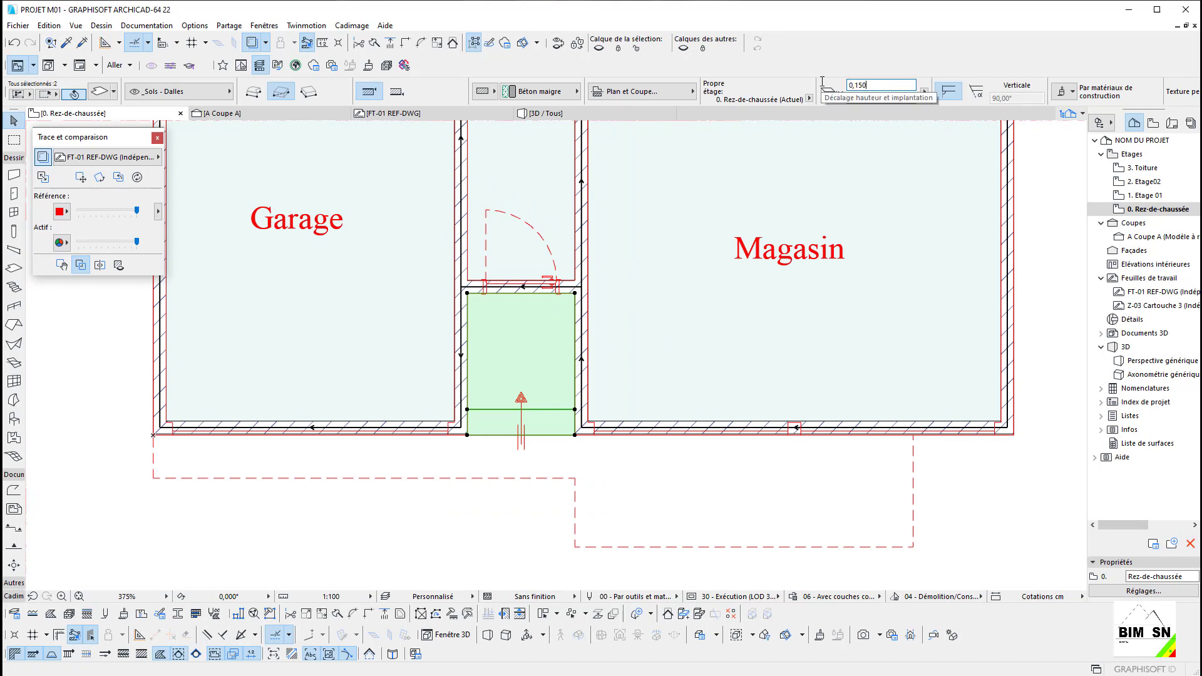
type("150")
key("Return")
Step: In 3D, set the front step slab's elevation offset to -0.3 m from the ground-floor storey
key("F3")
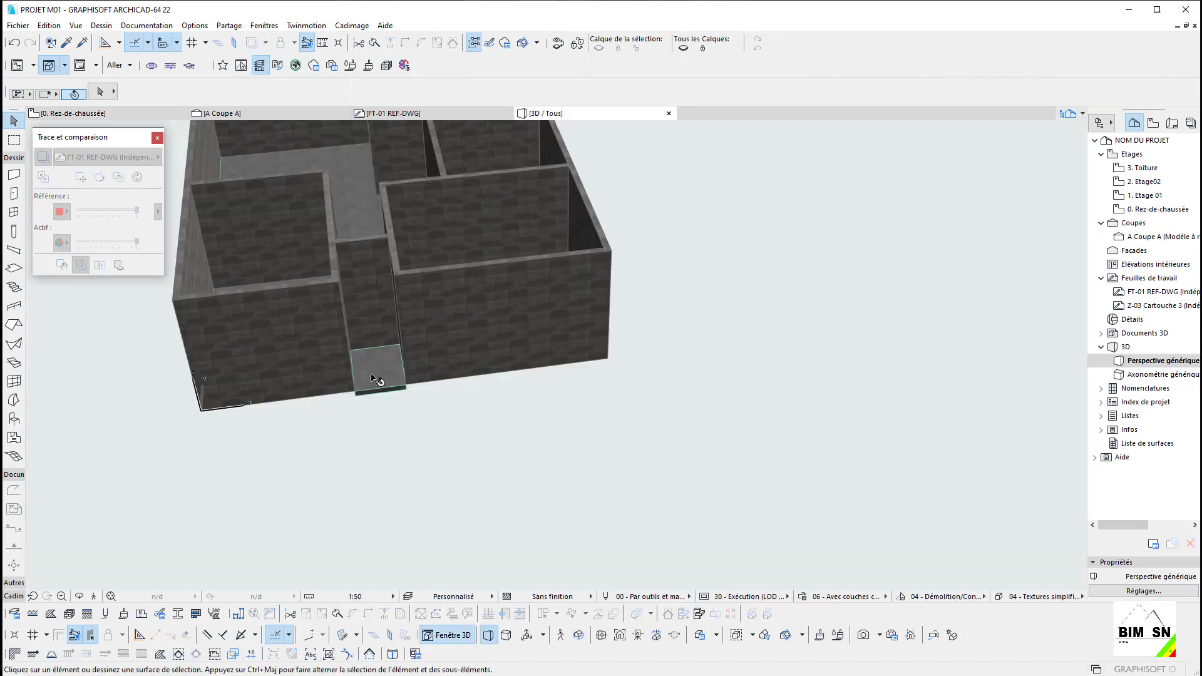
scroll(371, 397, "up", 2)
middle_click_drag(371, 397, 441, 318, "shift")
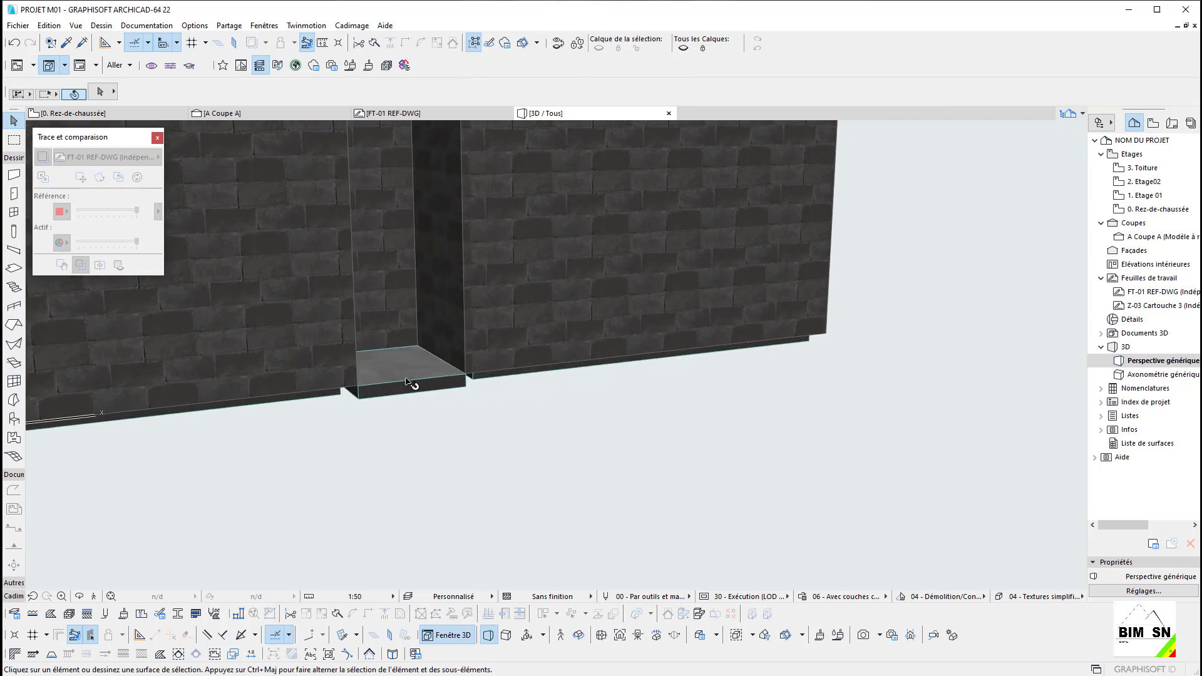
left_click(407, 379)
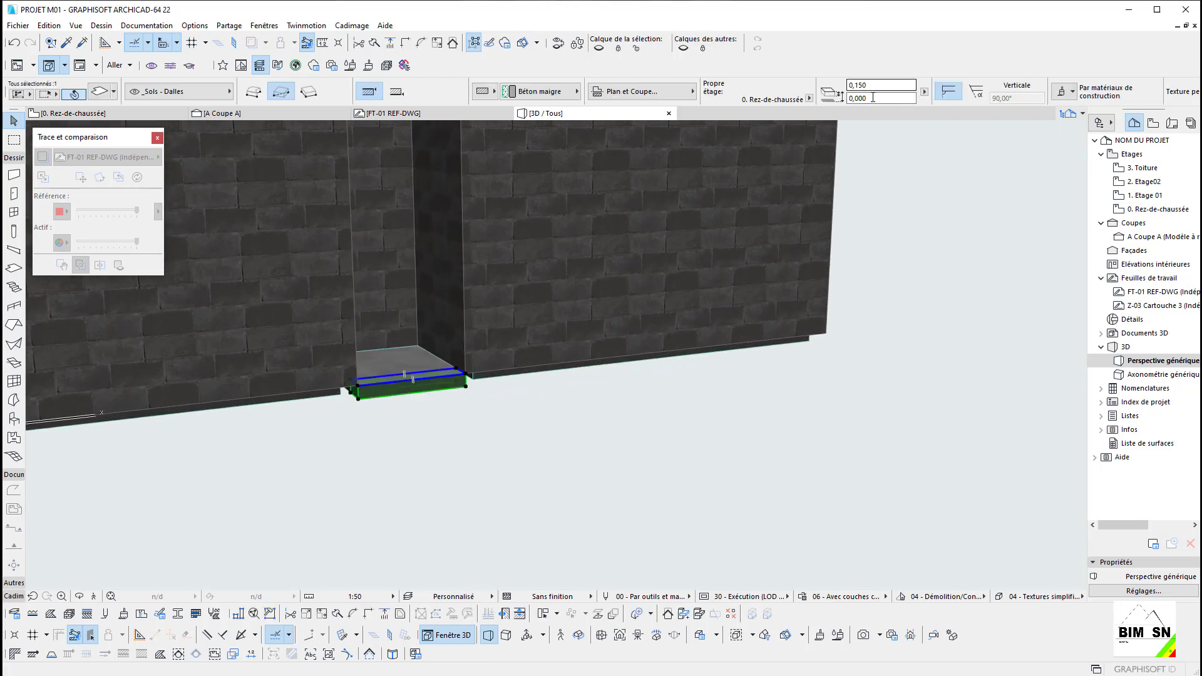
left_click_drag(875, 98, 832, 102)
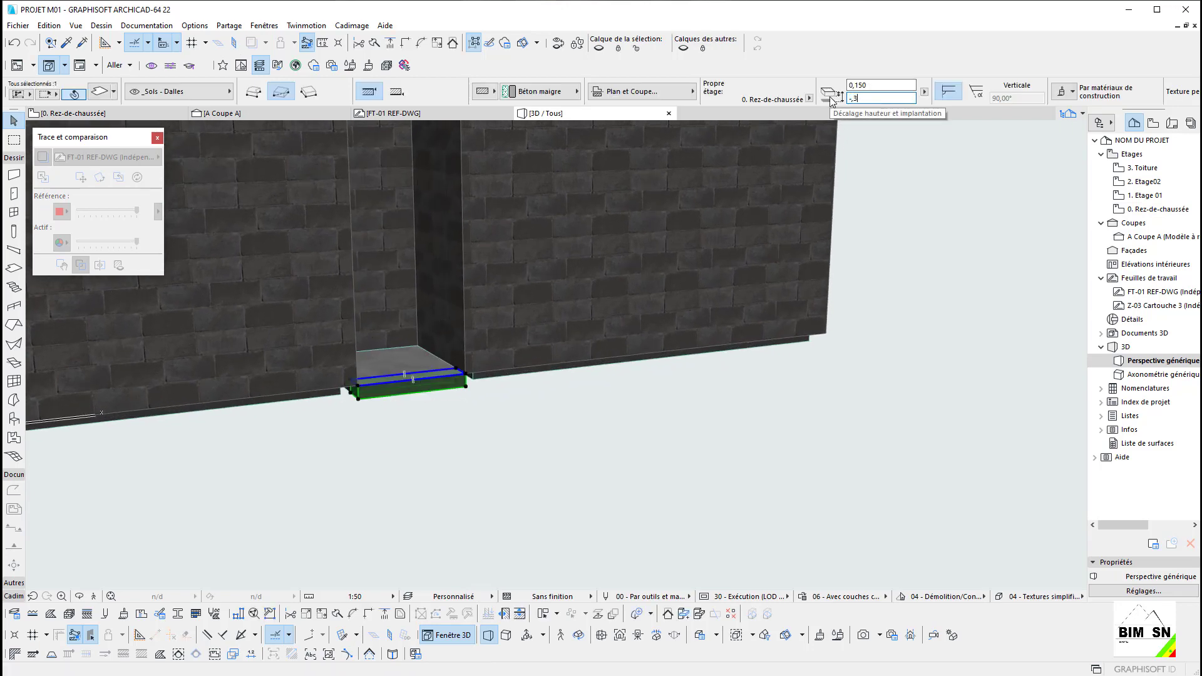
type("-,3")
key("Return")
Step: Set the landing slab's elevation offset to -0.15 m from the ground-floor storey
left_click(387, 383)
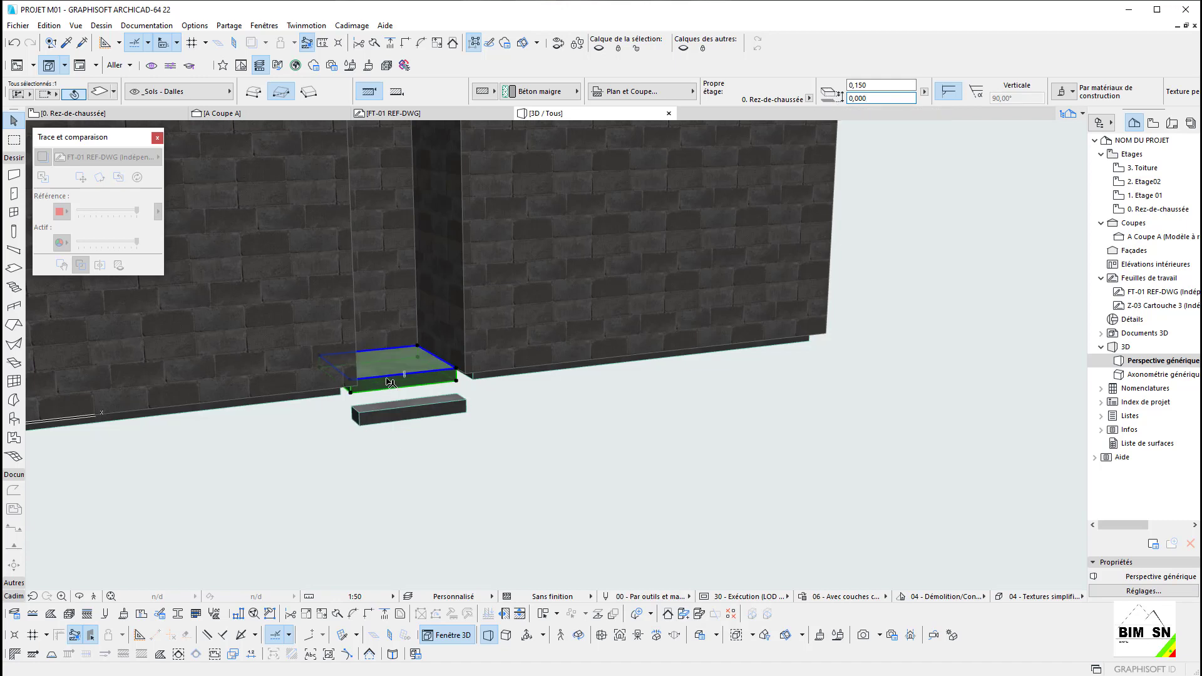
left_click(877, 99)
type("-0,")
type("15")
key("Return")
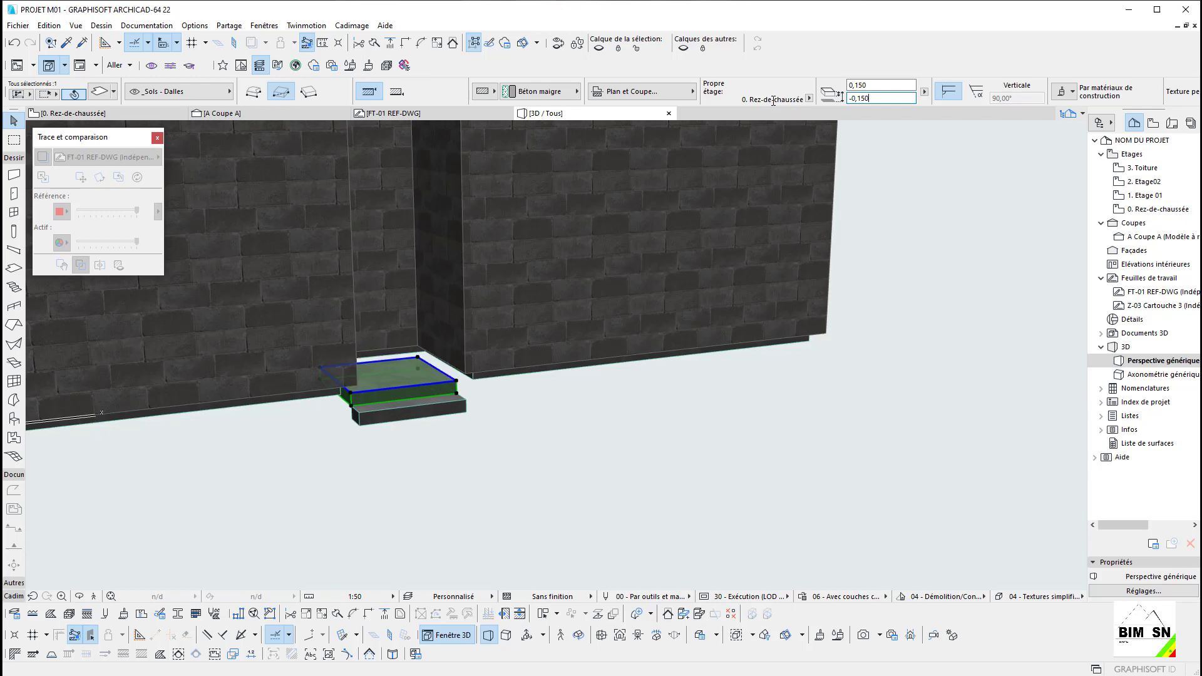
Step: Raise the landing and step slabs together by 0.15 m
middle_click_drag(580, 327, 448, 344, "shift")
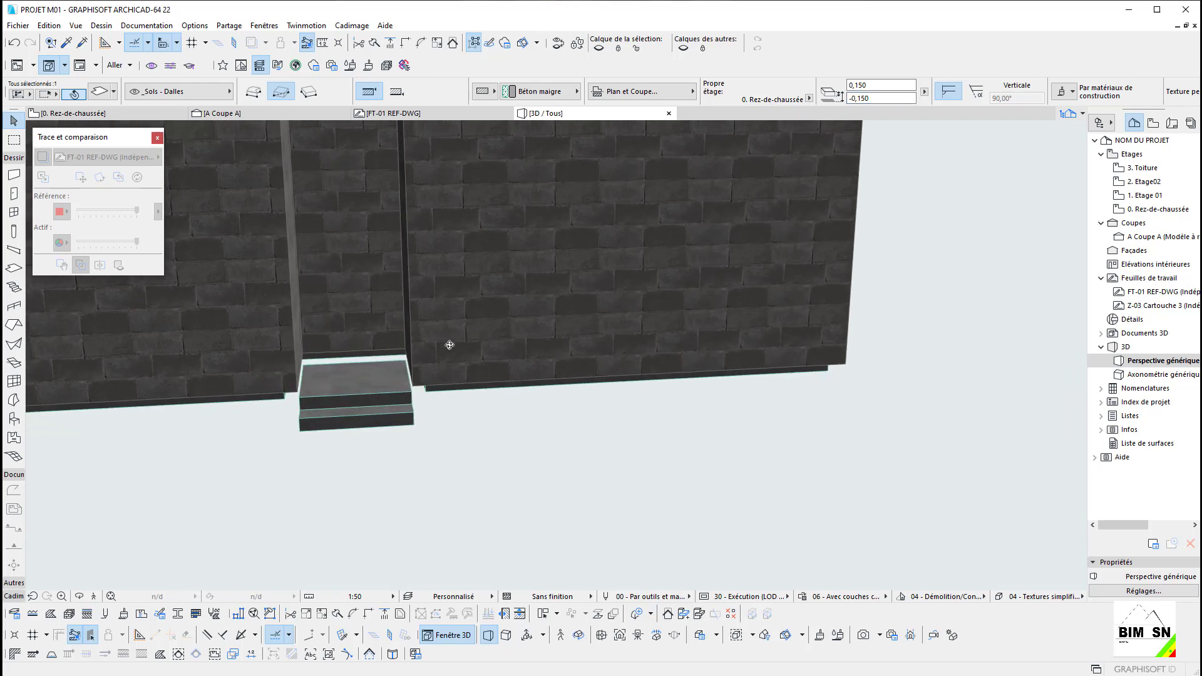
left_click(358, 417, "shift")
scroll(360, 416, "up", 3)
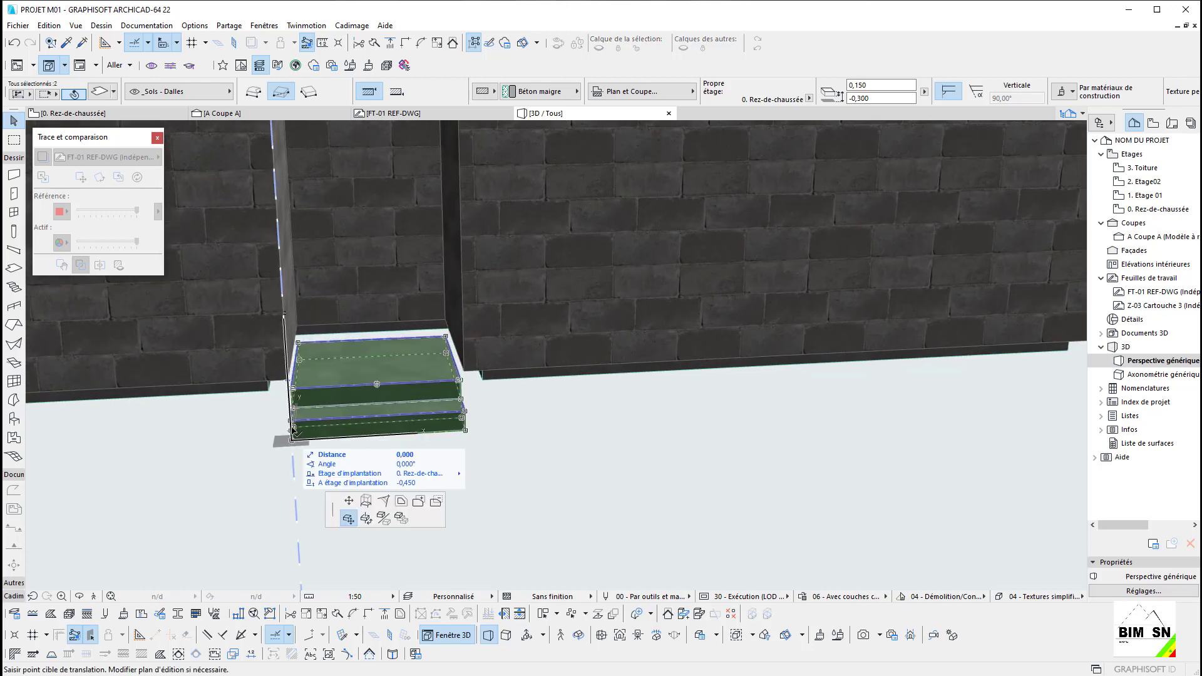
left_click(291, 439)
left_click(290, 424)
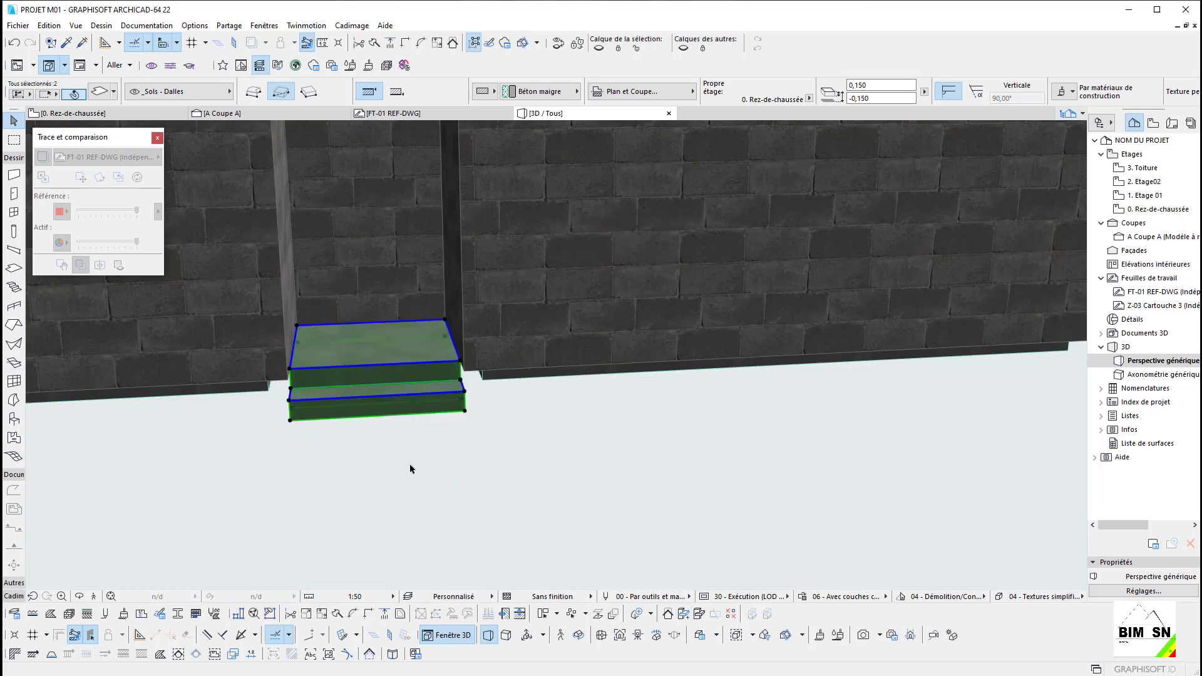
key("Escape")
Step: Select the garage's front wall and its entrance-side wall in 3D, and turn off Suspend Groups to include their grouped walls
scroll(482, 408, "down", 3)
middle_click_drag(537, 389, 405, 348, "shift")
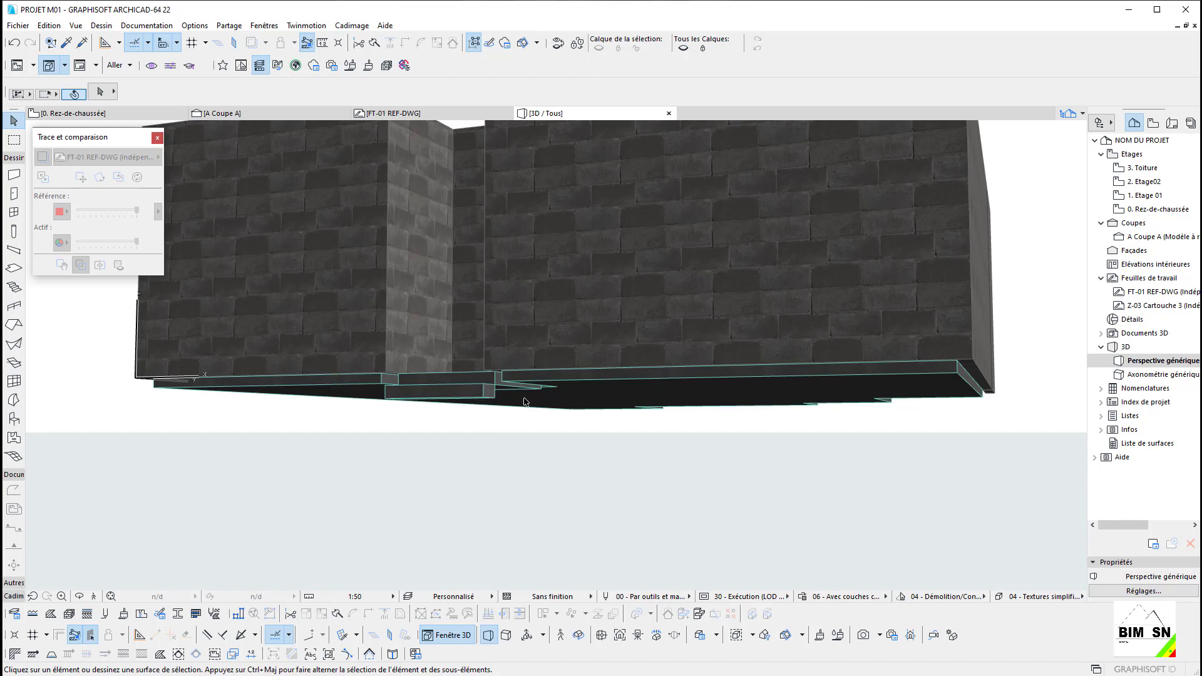
middle_click_drag(471, 403, 473, 367, "shift")
left_click(479, 333)
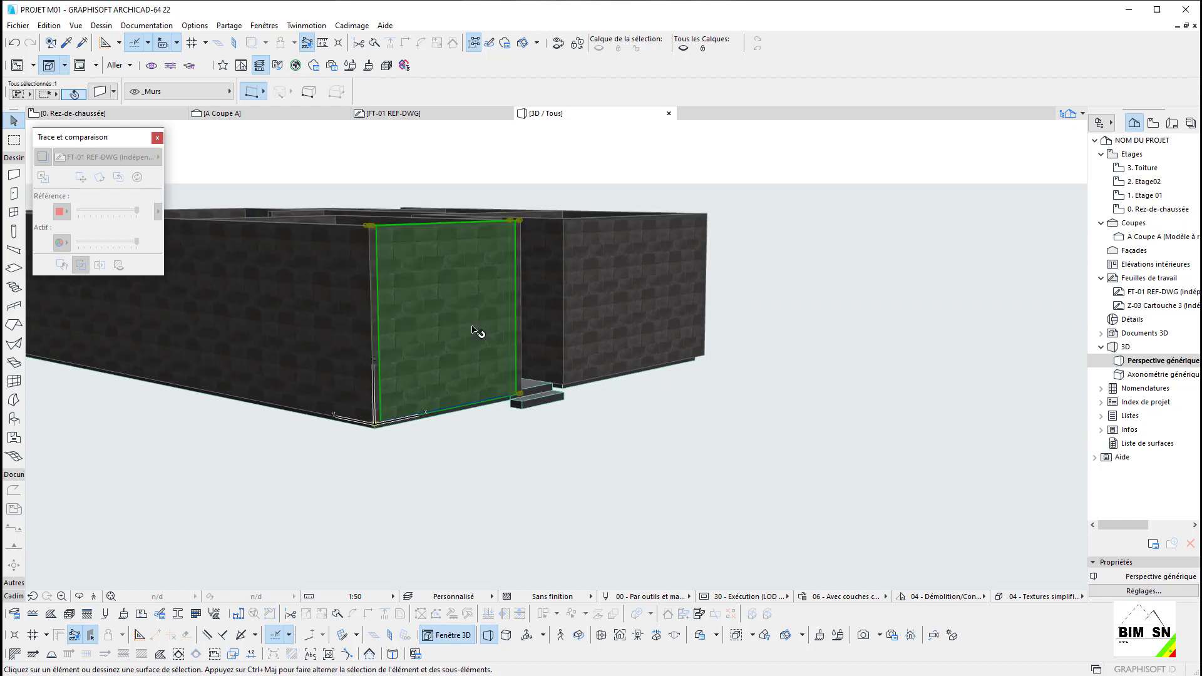
middle_click_drag(619, 345, 550, 332, "shift")
left_click(564, 330, "shift")
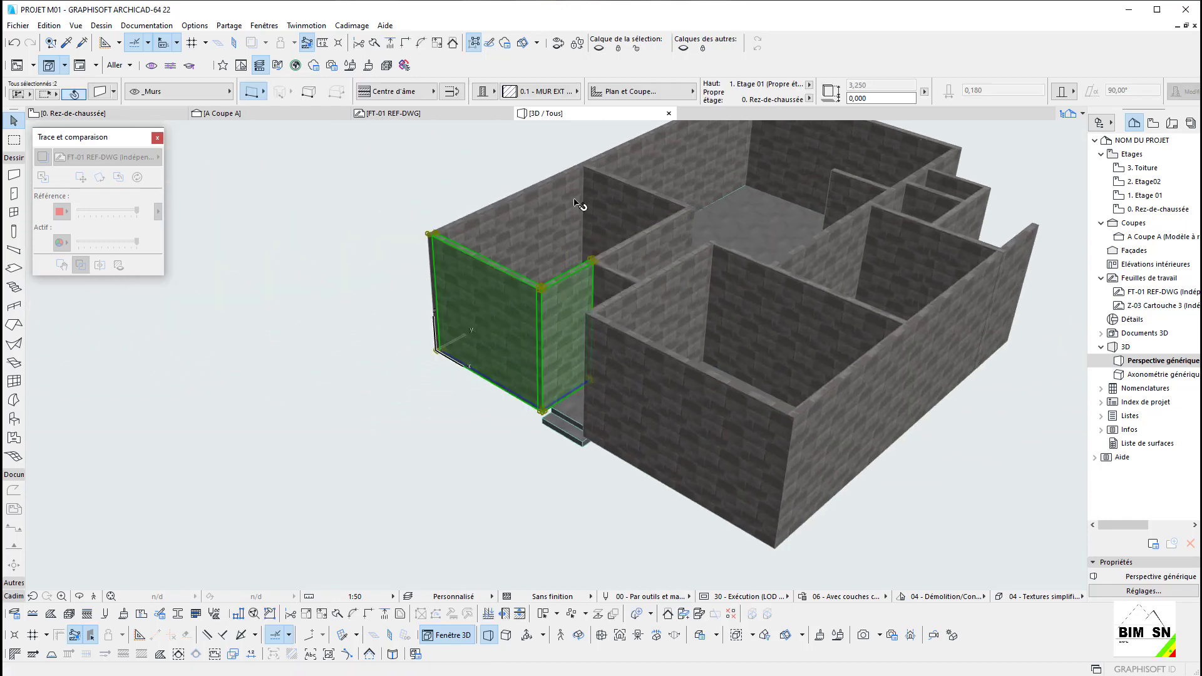
left_click(475, 48)
scroll(418, 310, "down", 2)
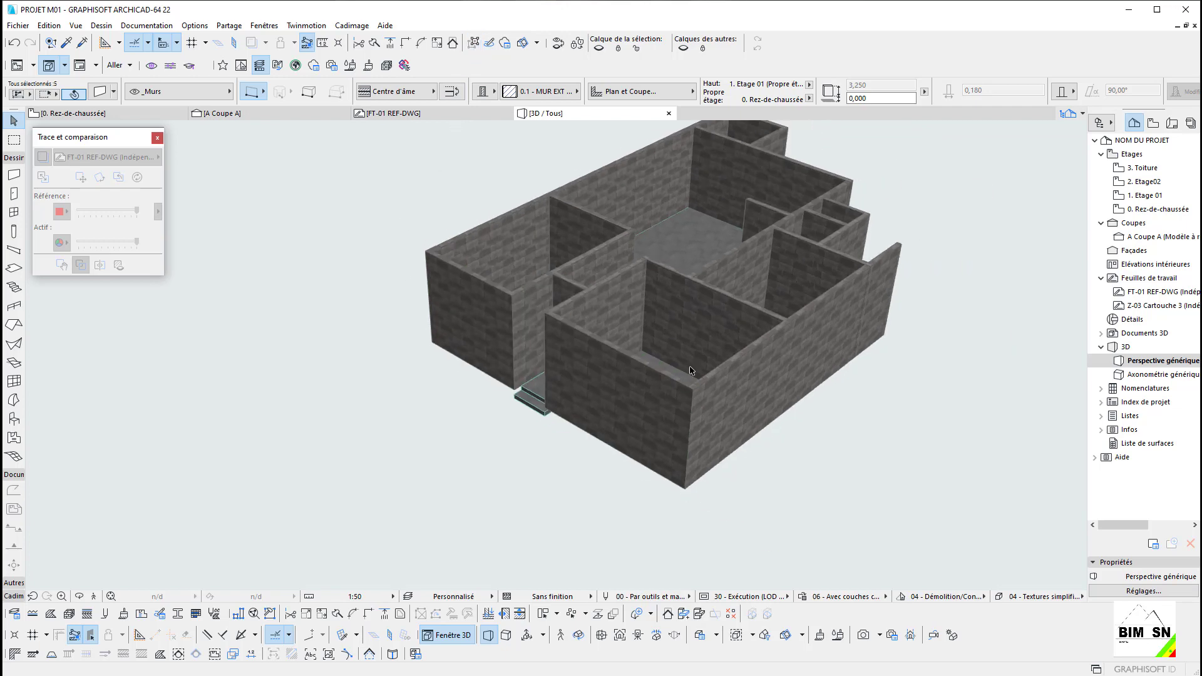
Step: Add the shop-side and garage-side outer wall groups to the selection and set the walls' base offset to -0.3 m
left_click(728, 398, "shift")
middle_click_drag(333, 332, 689, 394, "shift")
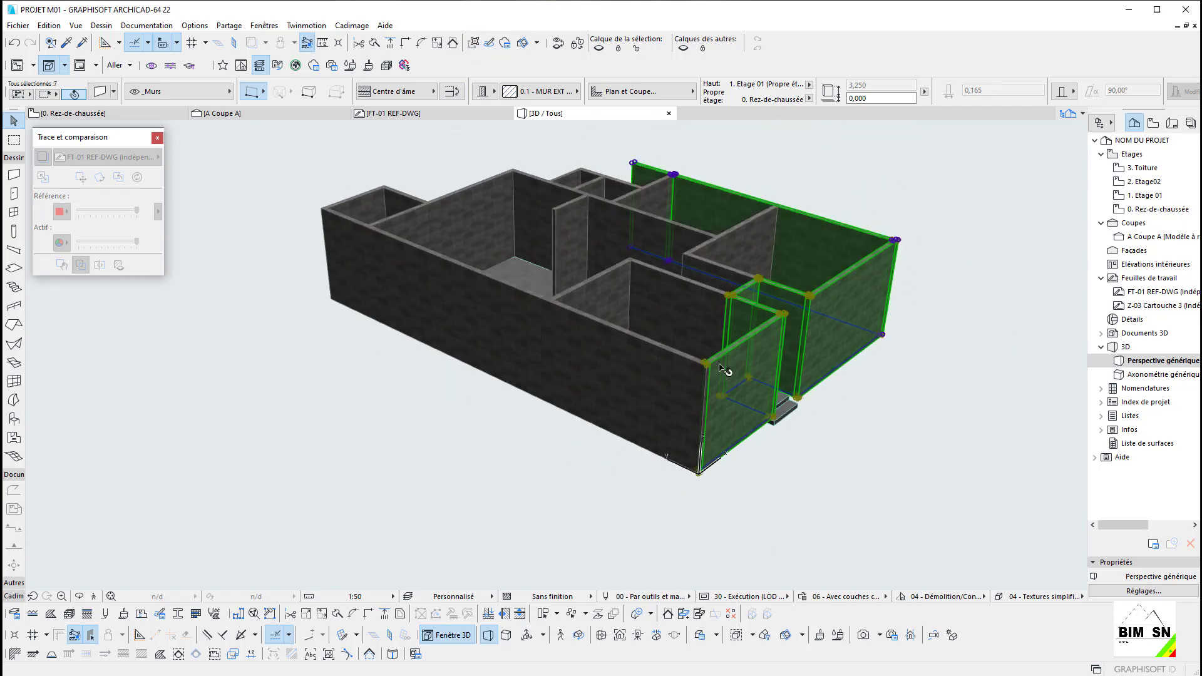
left_click(635, 396, "shift")
middle_click_drag(429, 397, 373, 292, "shift")
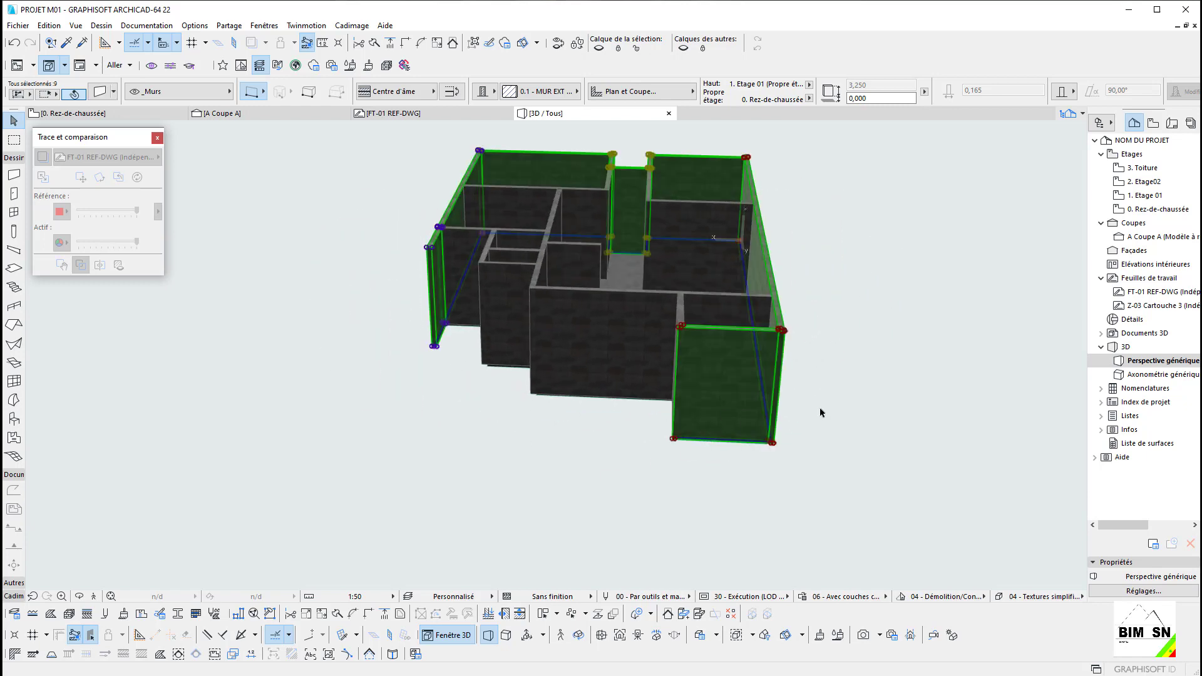
middle_click_drag(822, 413, 669, 233, "shift")
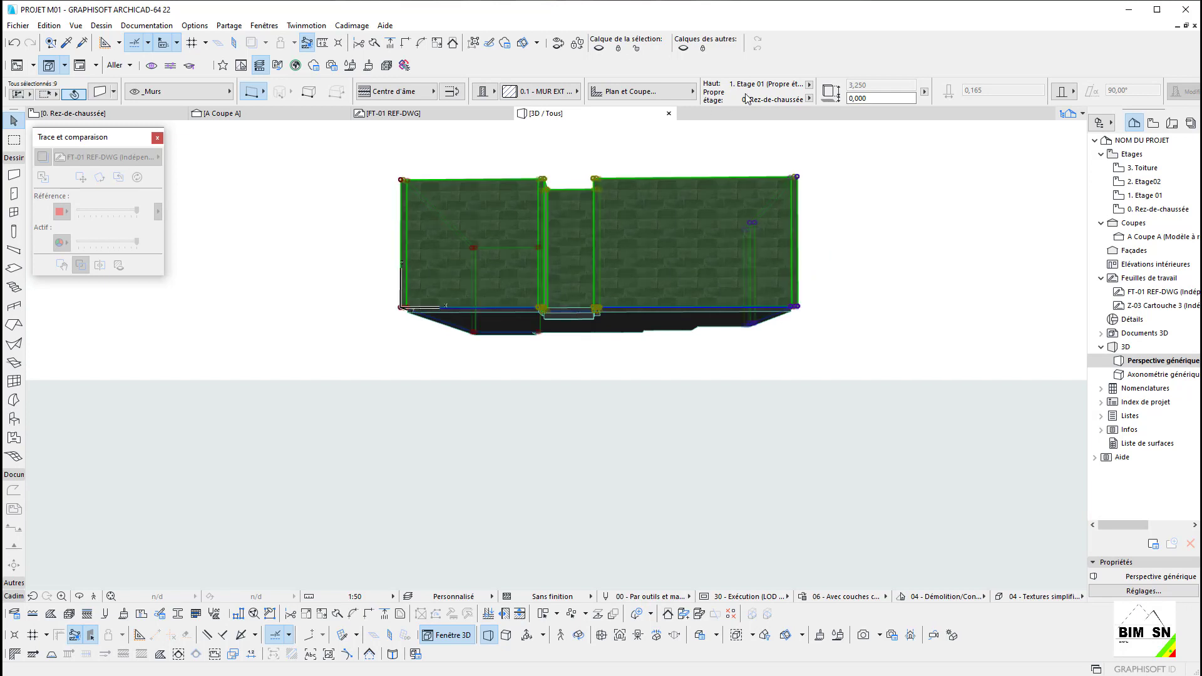
left_click(887, 99)
type("-,3")
key("Return")
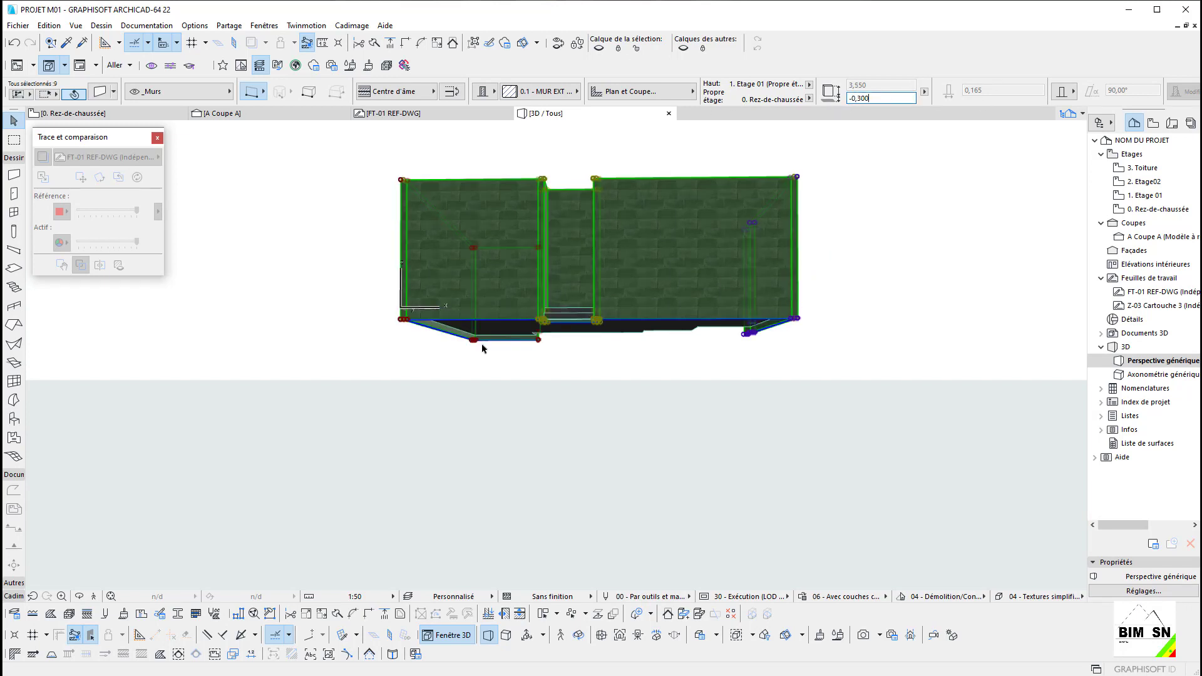
scroll(540, 324, "up", 5)
left_click(603, 343)
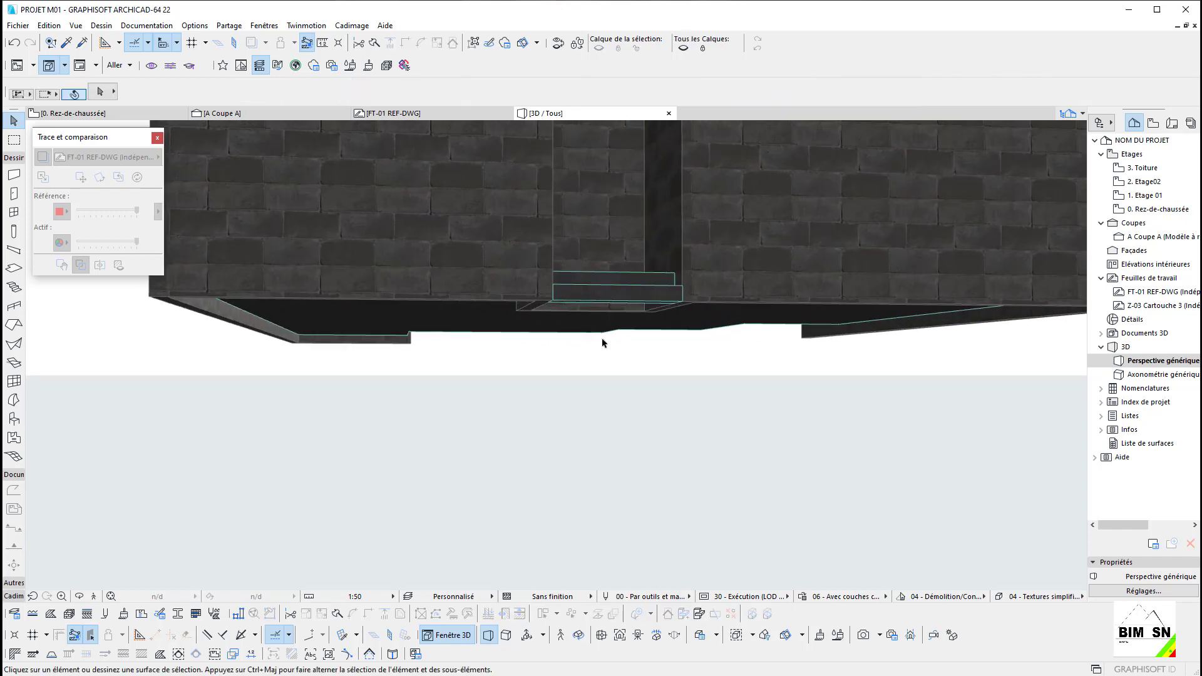
Step: Examine in section A how the garage-side outer wall's extended base meets the lean-concrete slab
middle_click_drag(603, 343, 549, 334, "shift")
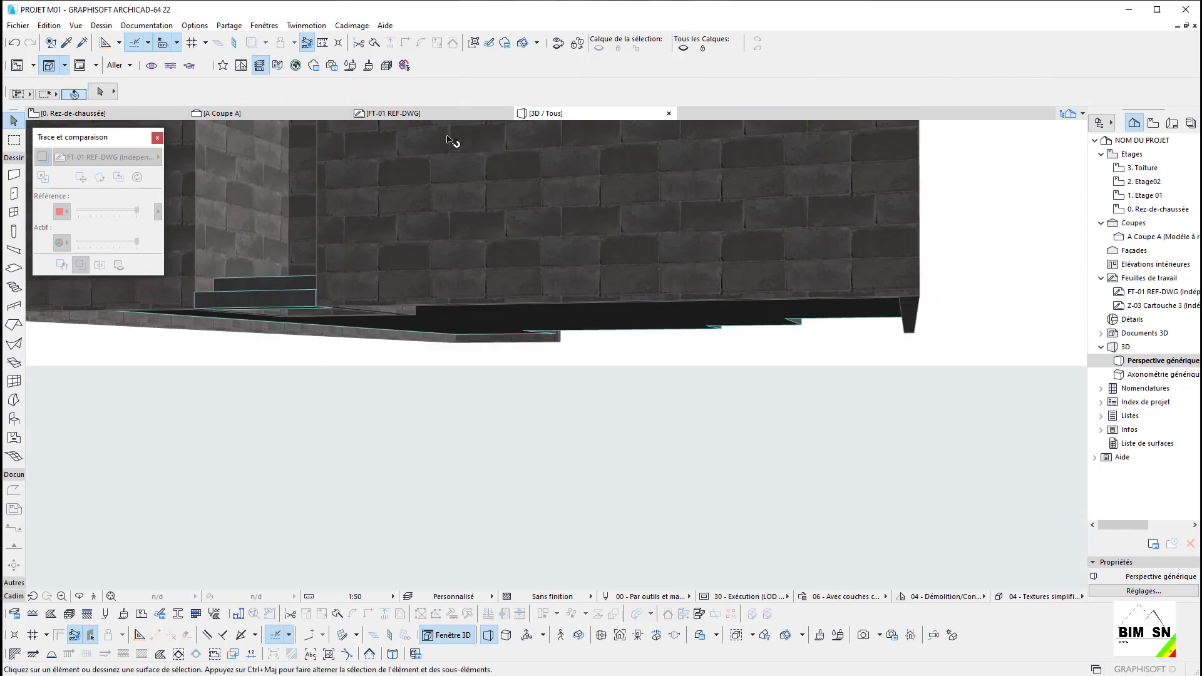
left_click(254, 115)
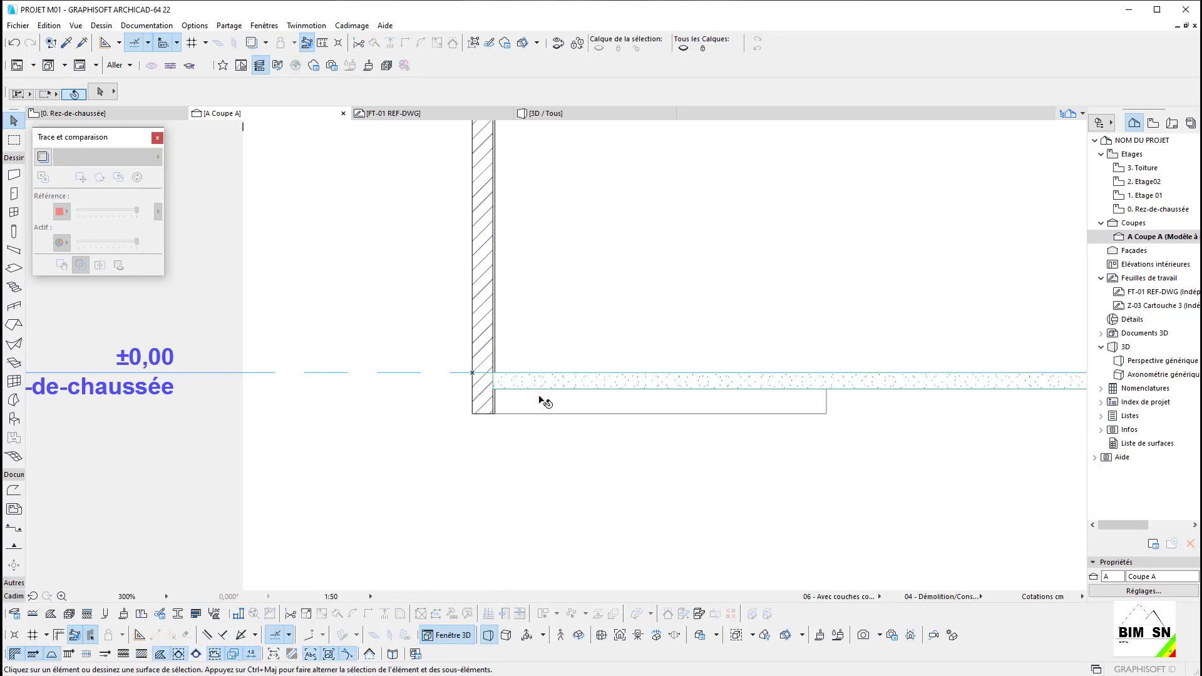
scroll(509, 404, "up", 3)
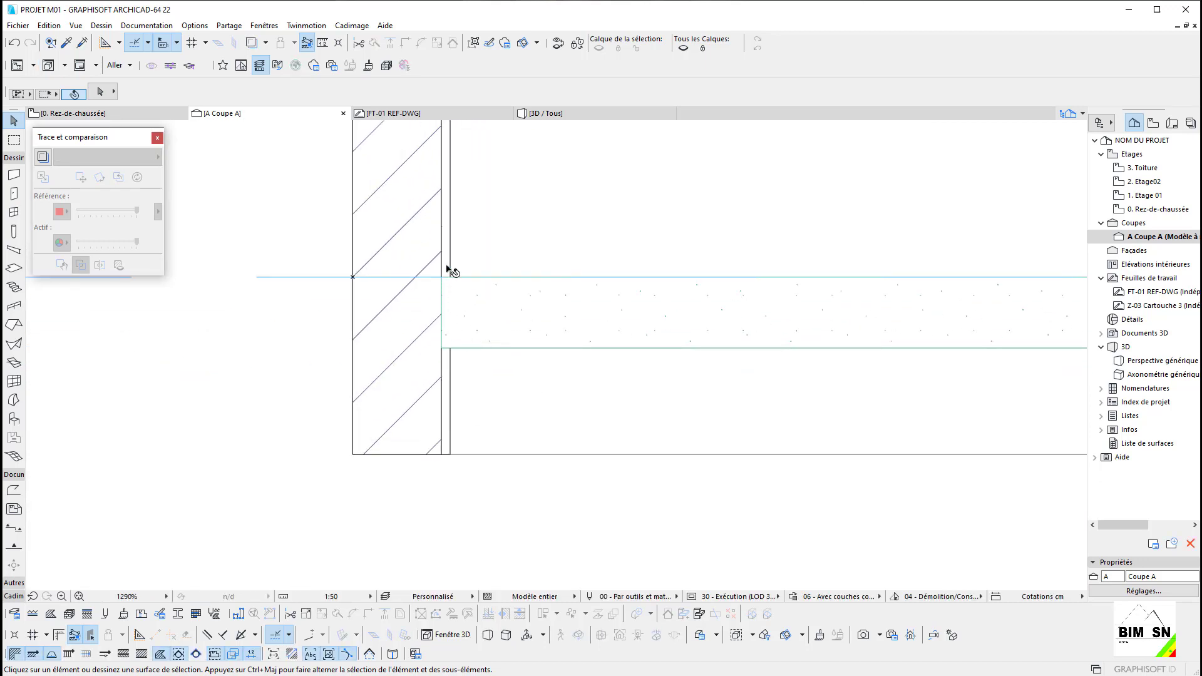
scroll(447, 367, "up", 3)
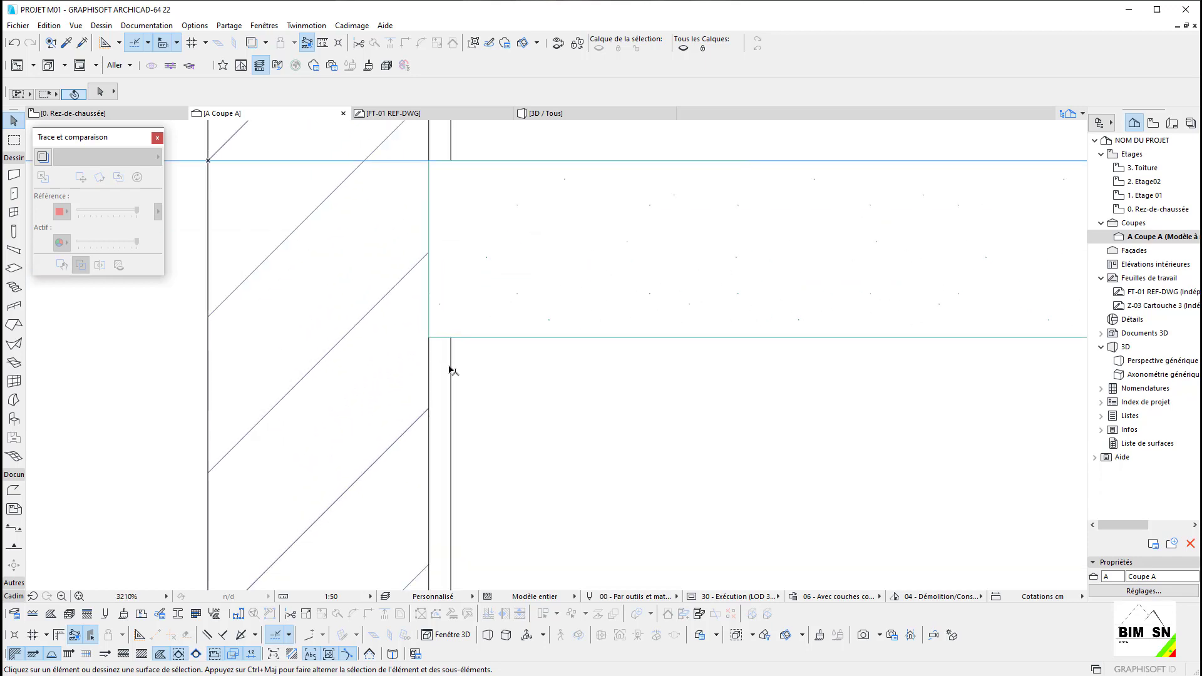
left_click(449, 376)
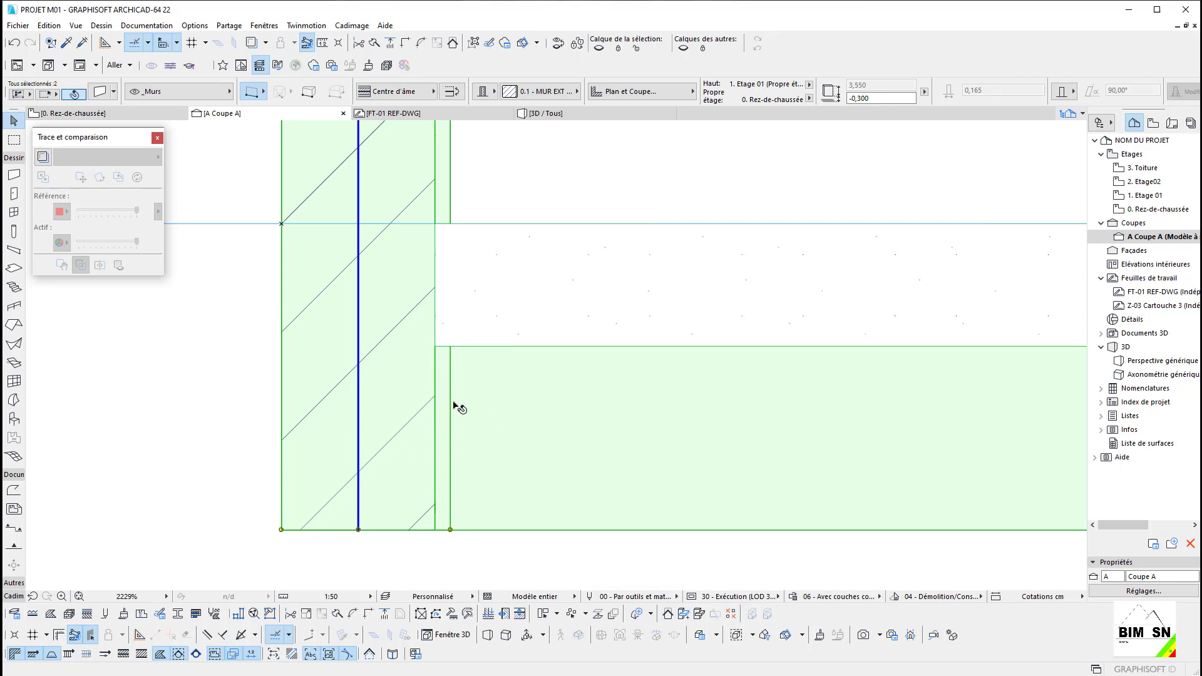
scroll(459, 408, "down", 8)
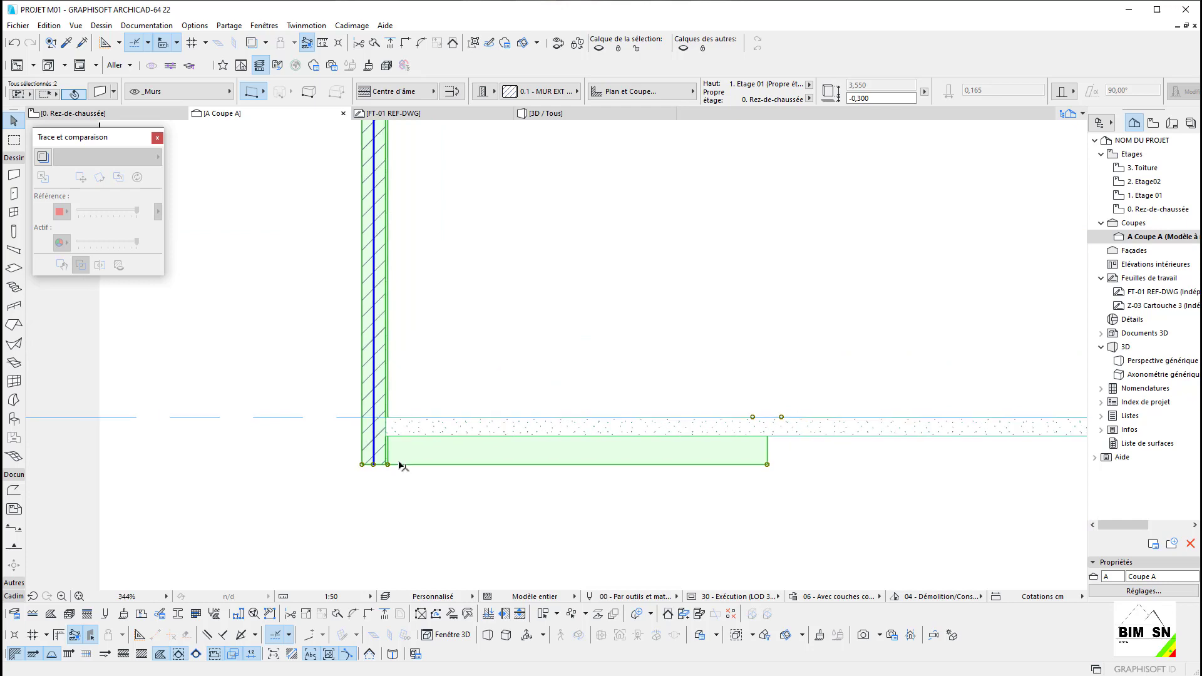
scroll(395, 463, "down", 3)
scroll(385, 464, "up", 5)
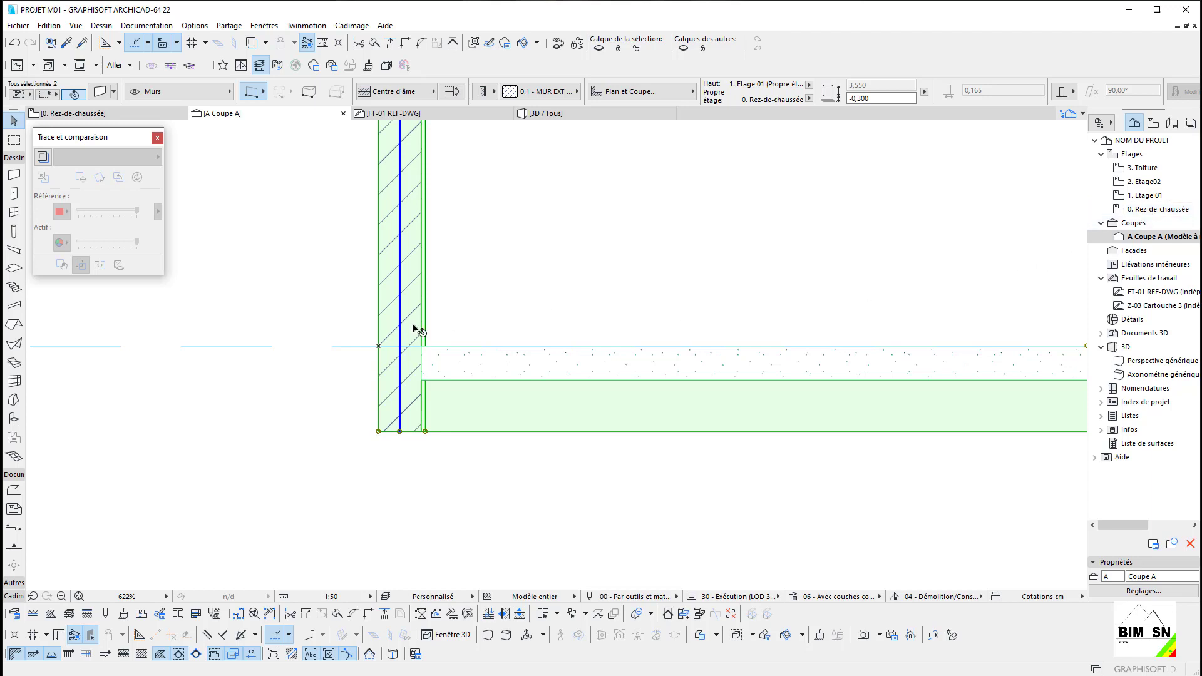
scroll(700, 434, "down", 3)
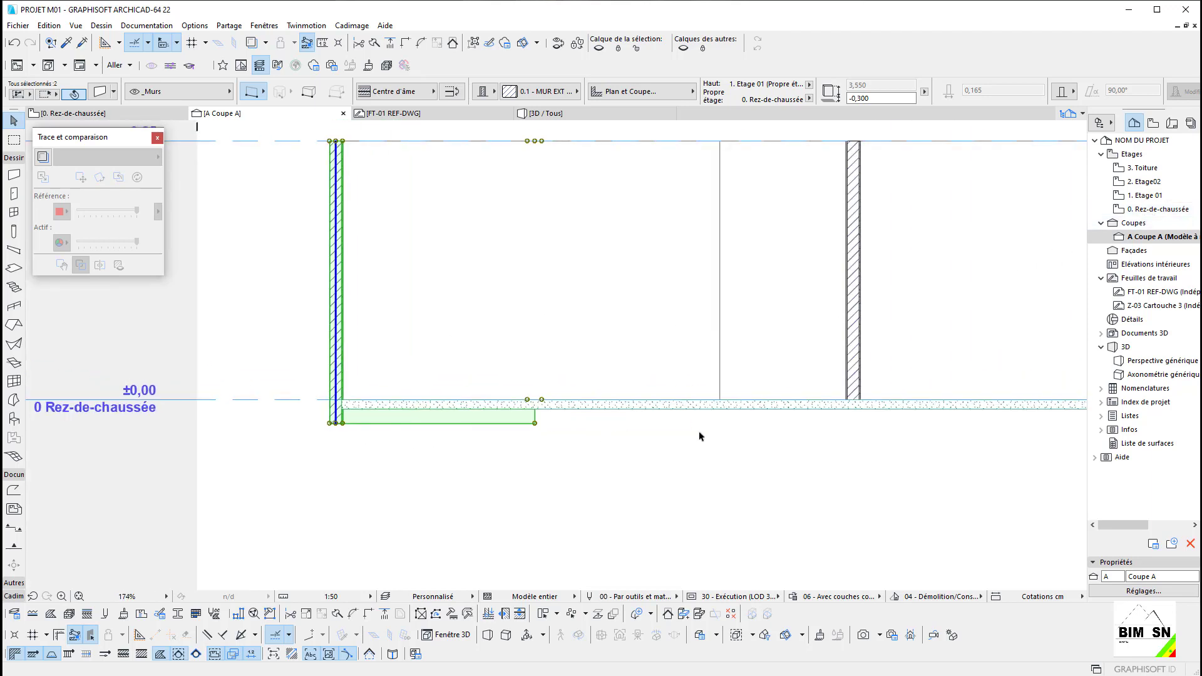
scroll(650, 430, "down", 3)
key("Escape")
Step: Compare the bases of both outer walls and the interior wall along the slab in section A
scroll(1028, 407, "up", 12)
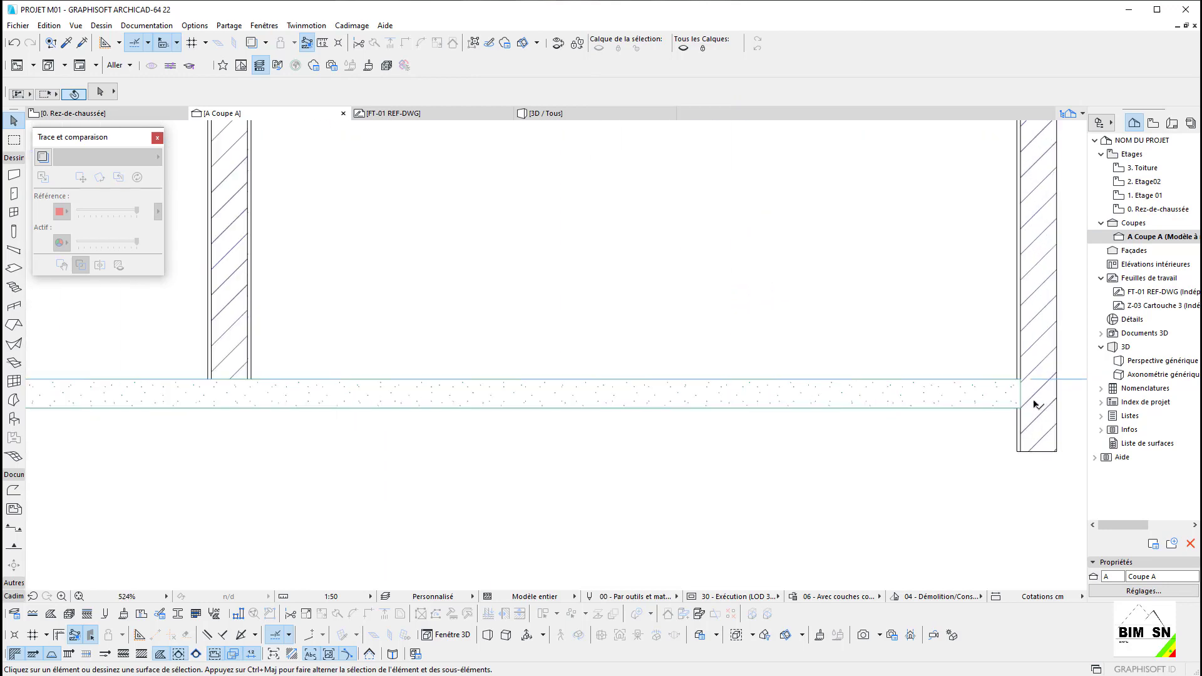
scroll(1005, 403, "down", 11)
middle_click_drag(542, 424, 575, 417)
scroll(767, 405, "down", 4)
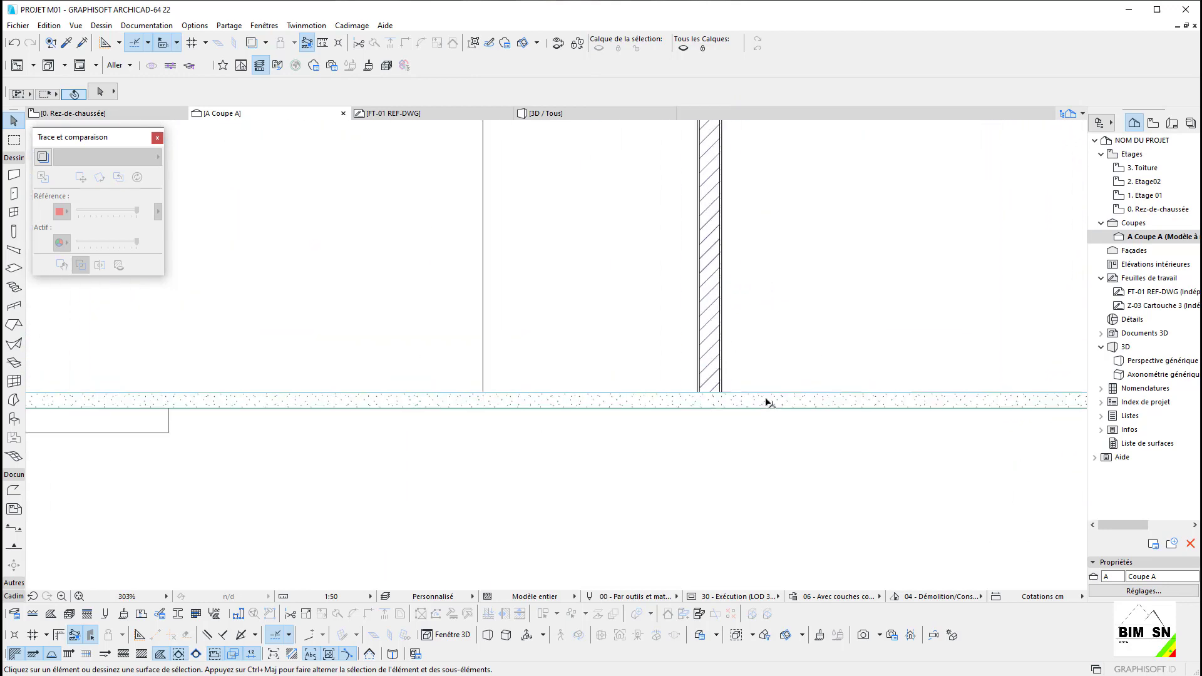
middle_click_drag(327, 438, 490, 416)
scroll(490, 417, "up", 8)
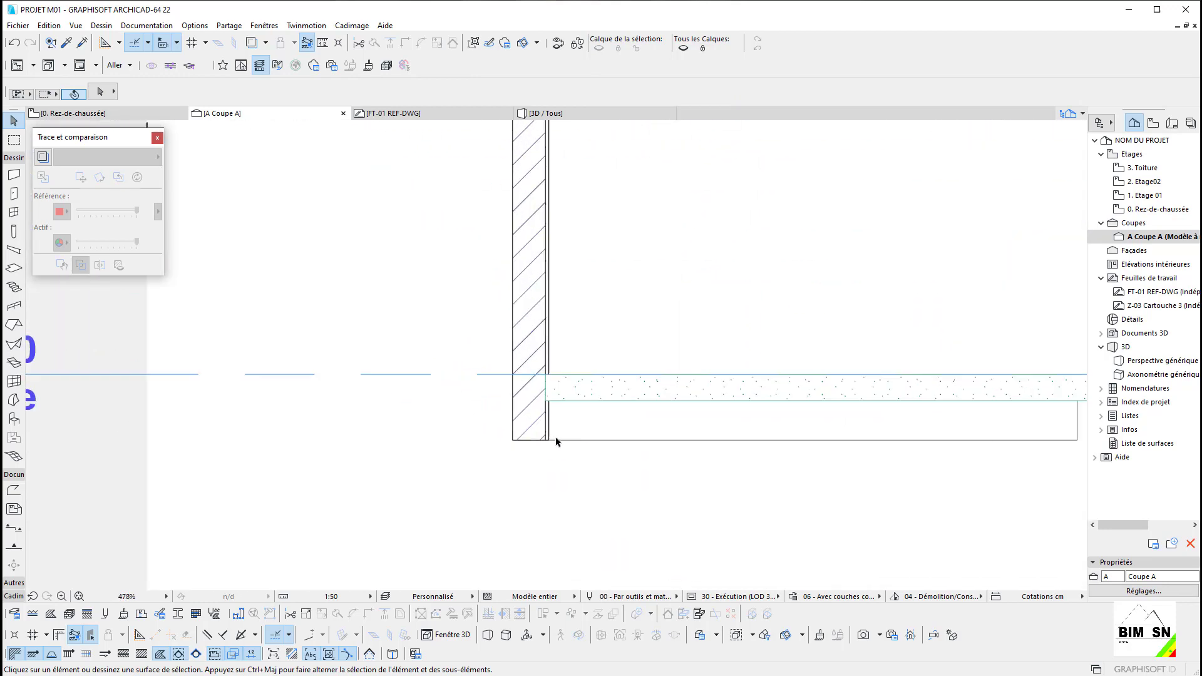
scroll(496, 430, "down", 9)
scroll(642, 438, "down", 5)
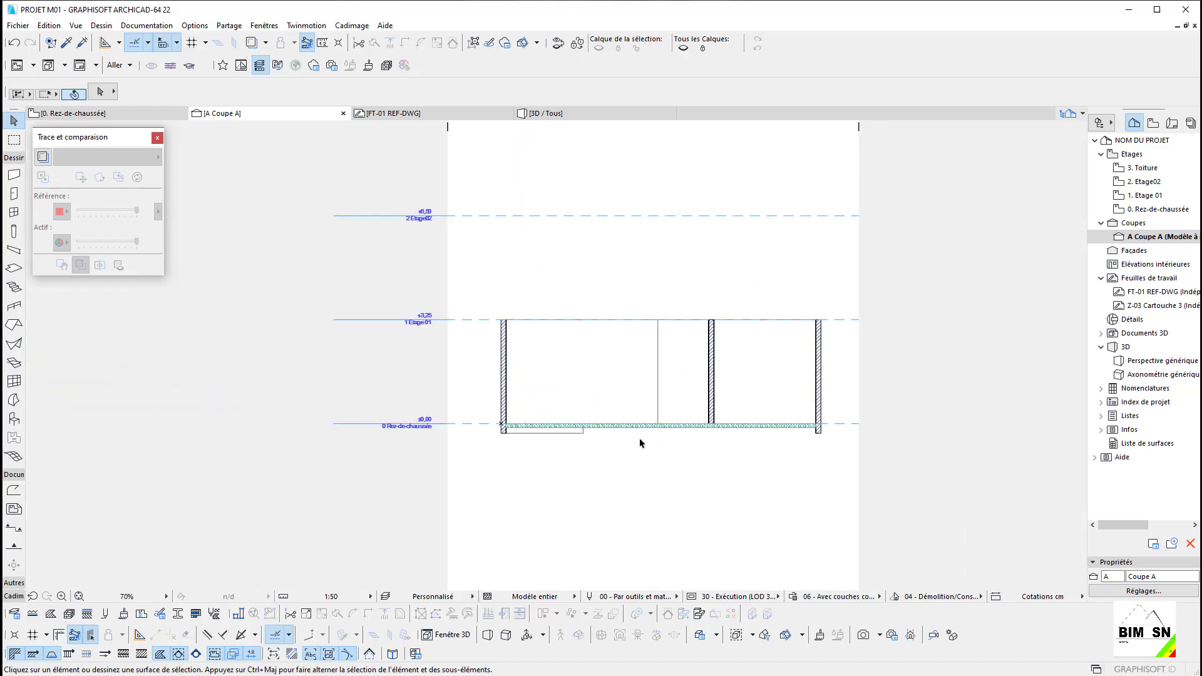
scroll(630, 376, "up", 3)
scroll(618, 395, "up", 4)
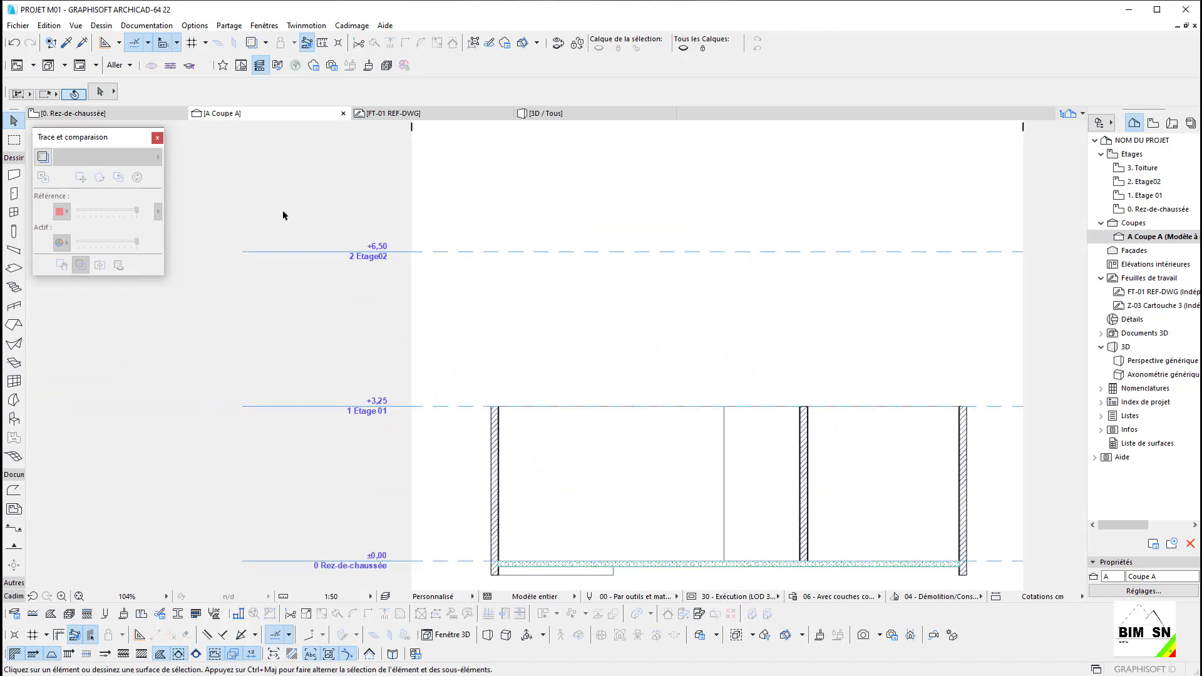
Step: Review the ground-floor plan's walls and rooms against the traced FT-01 REF-DWG reference
left_click(73, 113)
scroll(504, 346, "down", 5)
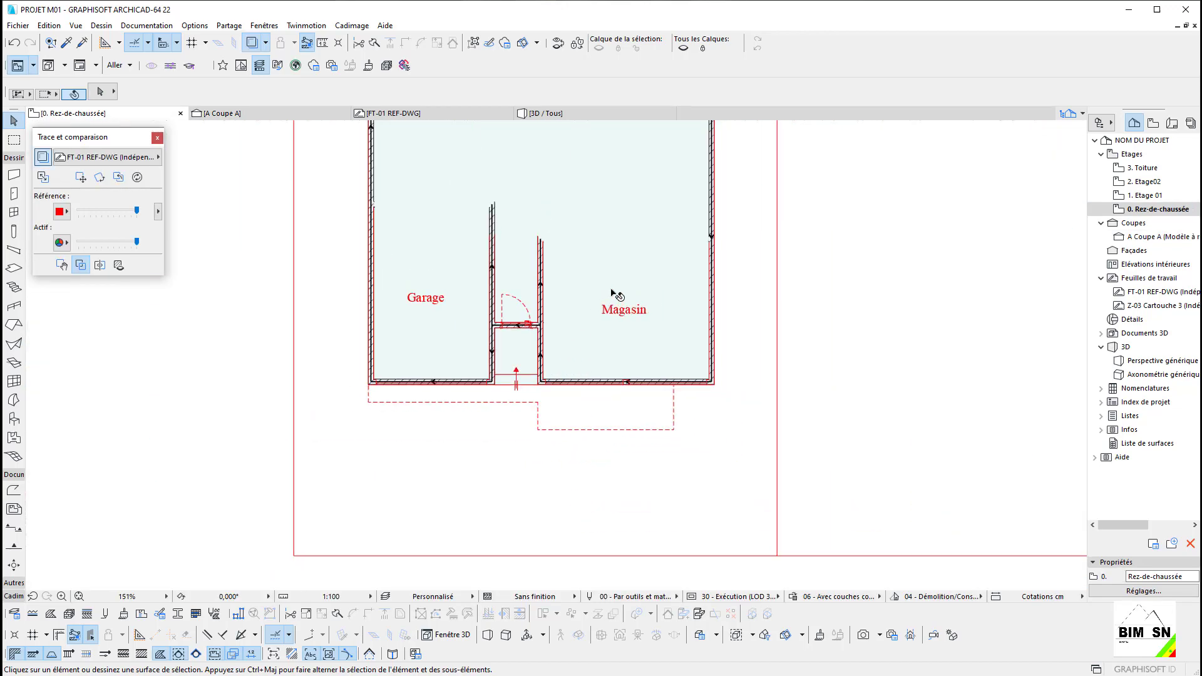
middle_click_drag(613, 292, 633, 416)
scroll(631, 299, "up", 8)
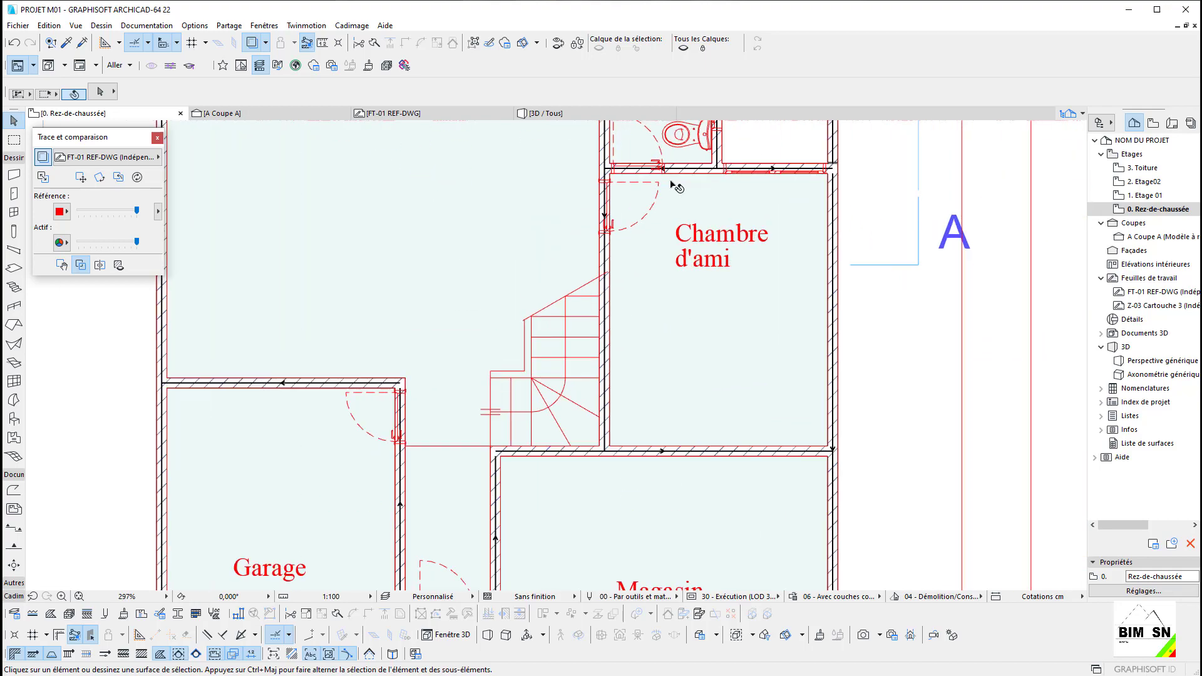
scroll(620, 188, "down", 4)
scroll(634, 276, "up", 5)
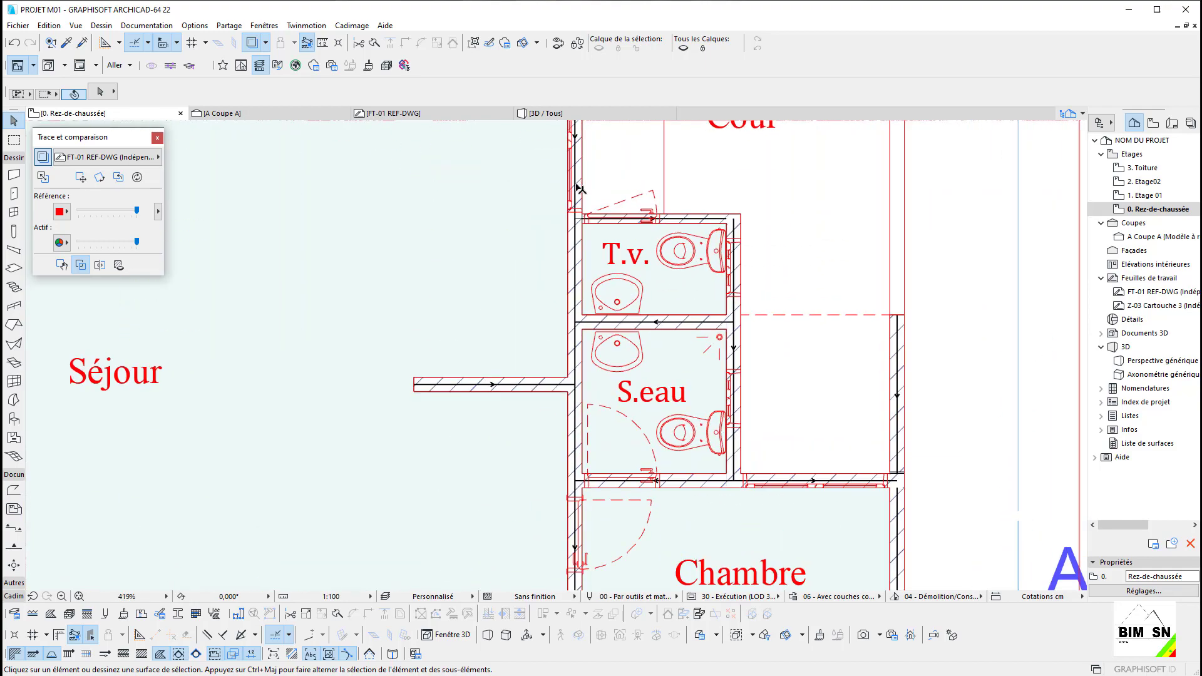
scroll(631, 280, "down", 5)
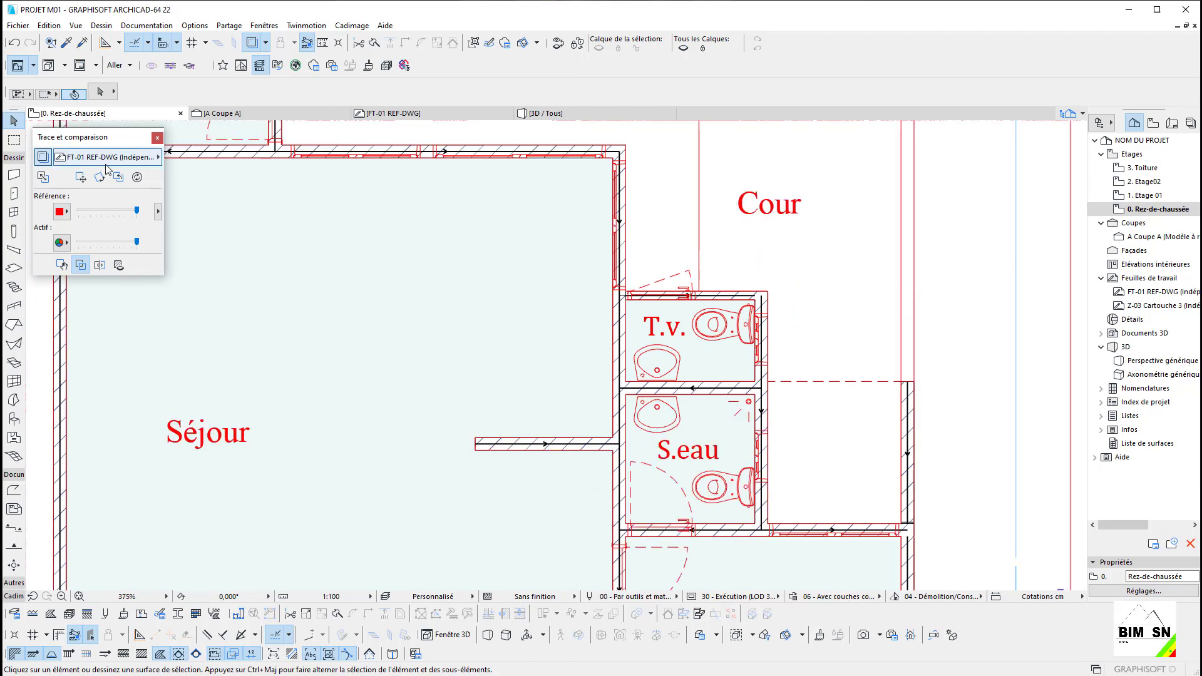
scroll(620, 202, "down", 5)
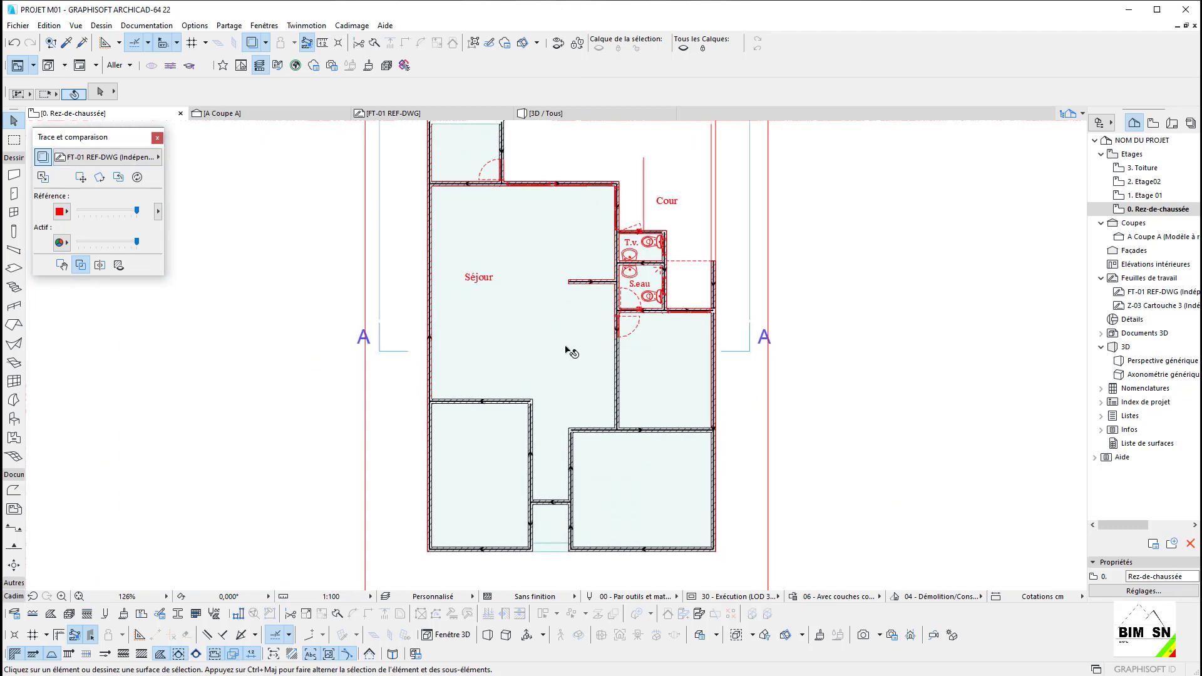
middle_click_drag(566, 351, 538, 276)
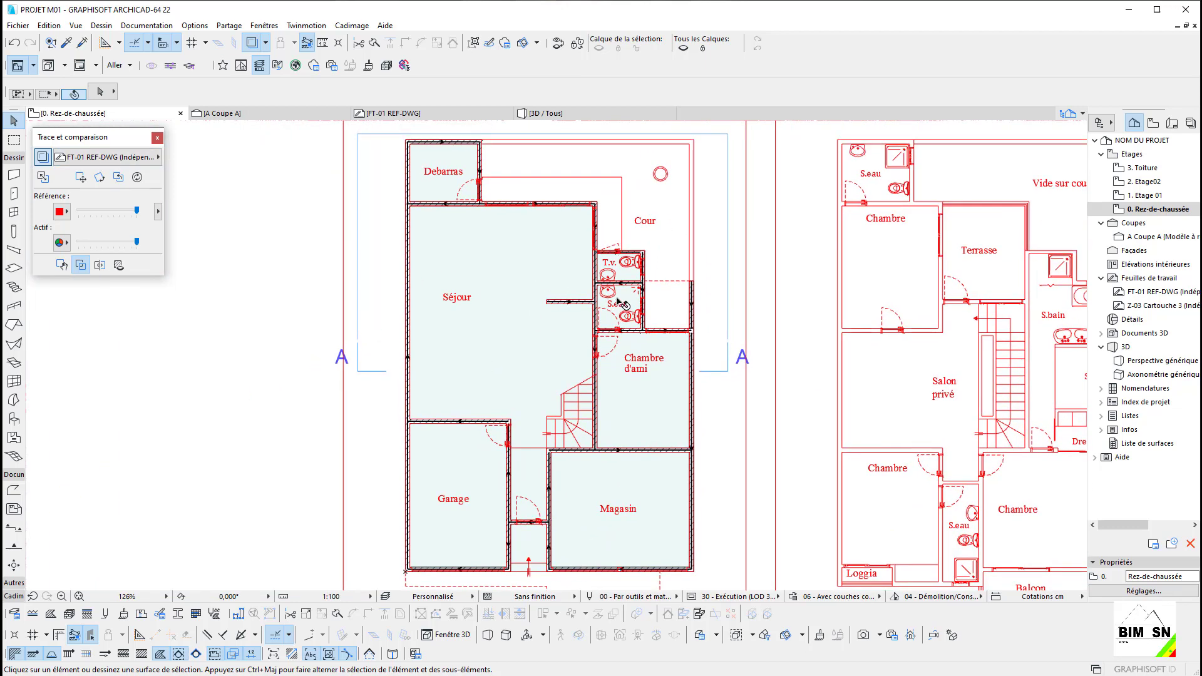
Step: Inspect the lean-concrete slab's settings and extent across the garage, shop, living room and guest bedroom
left_click(470, 351)
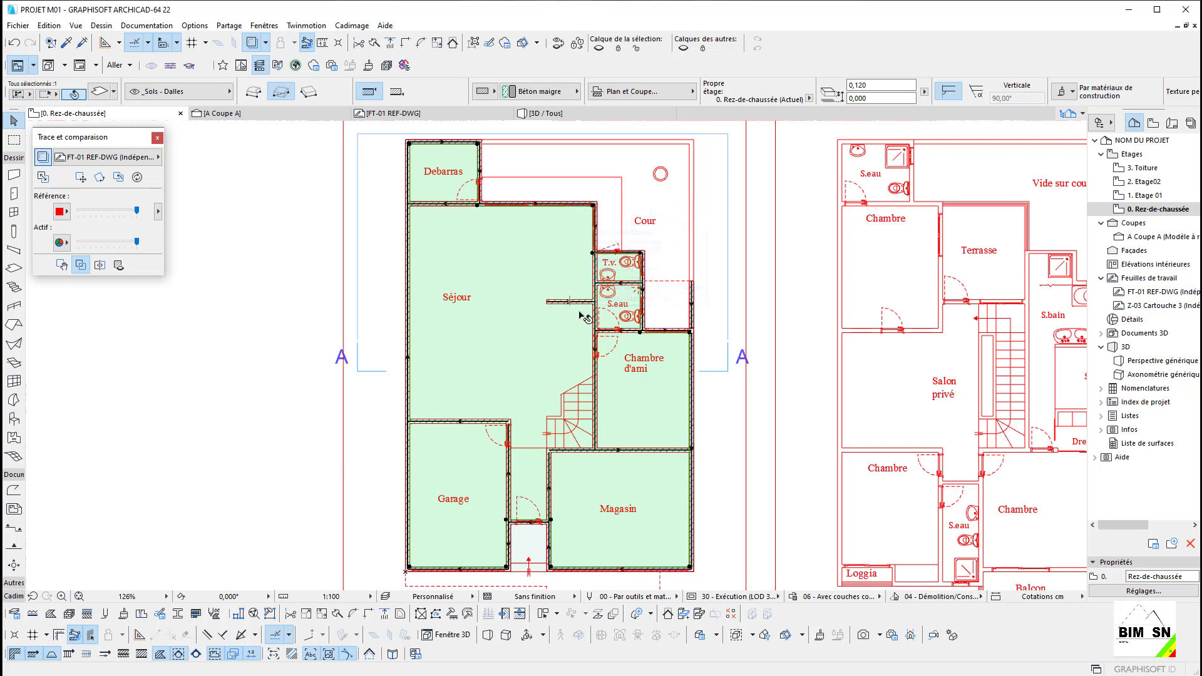
key("Escape")
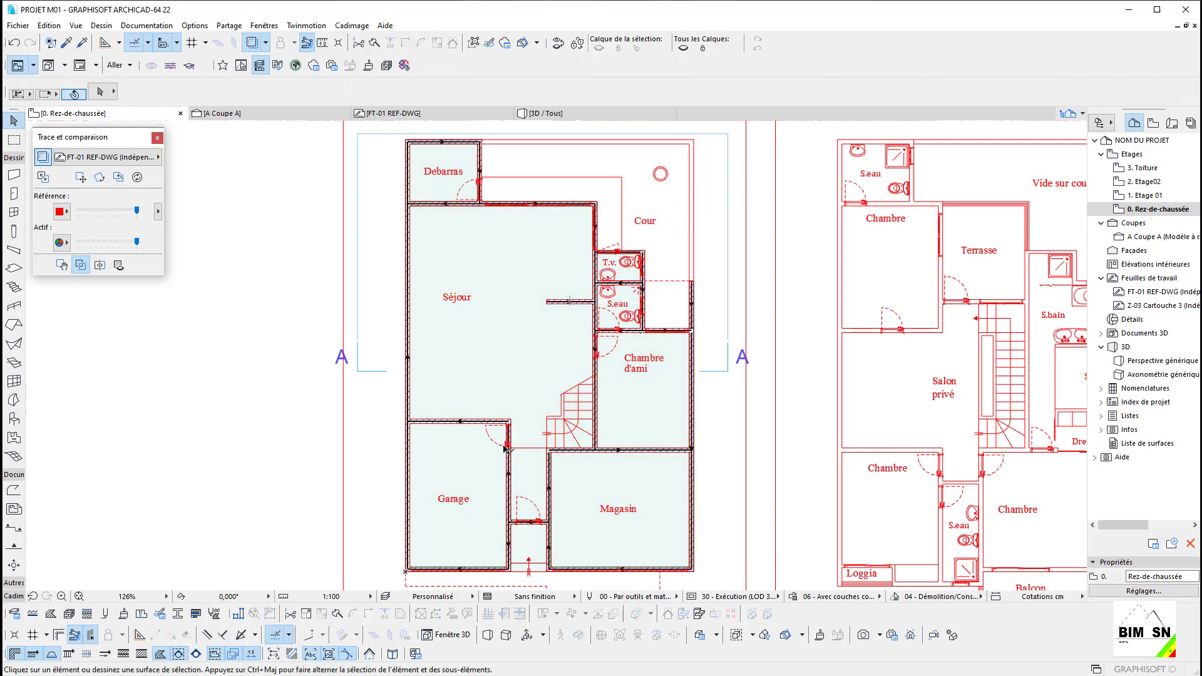
scroll(505, 447, "up", 5)
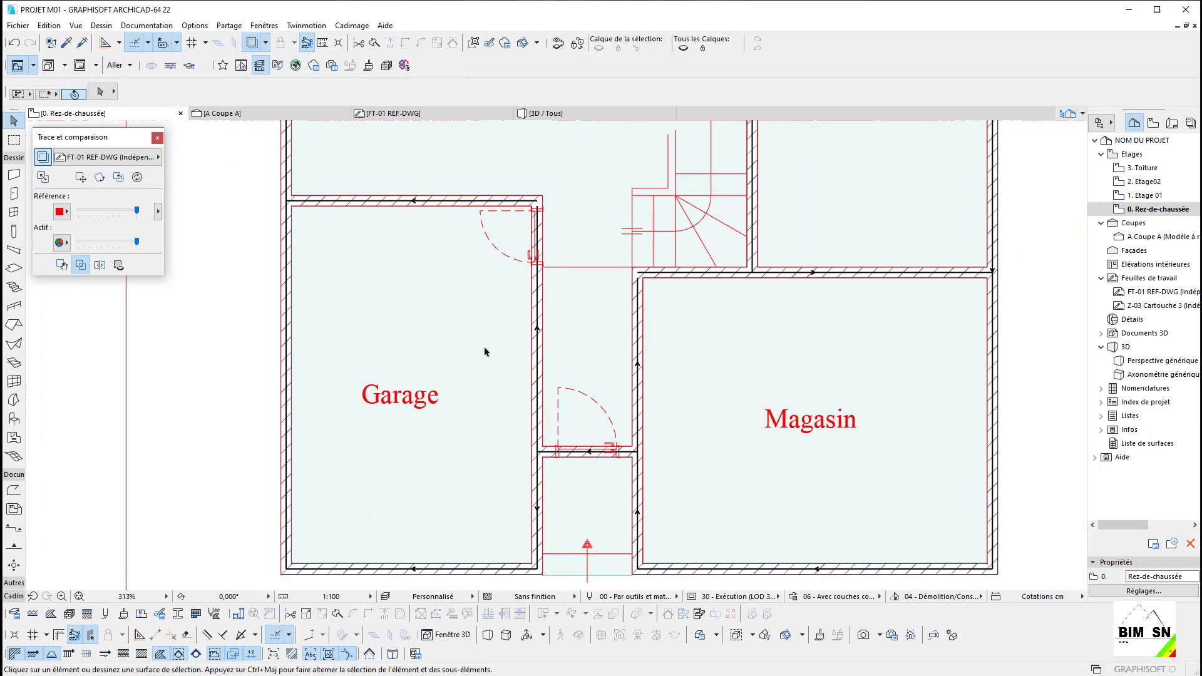
scroll(486, 352, "down", 4)
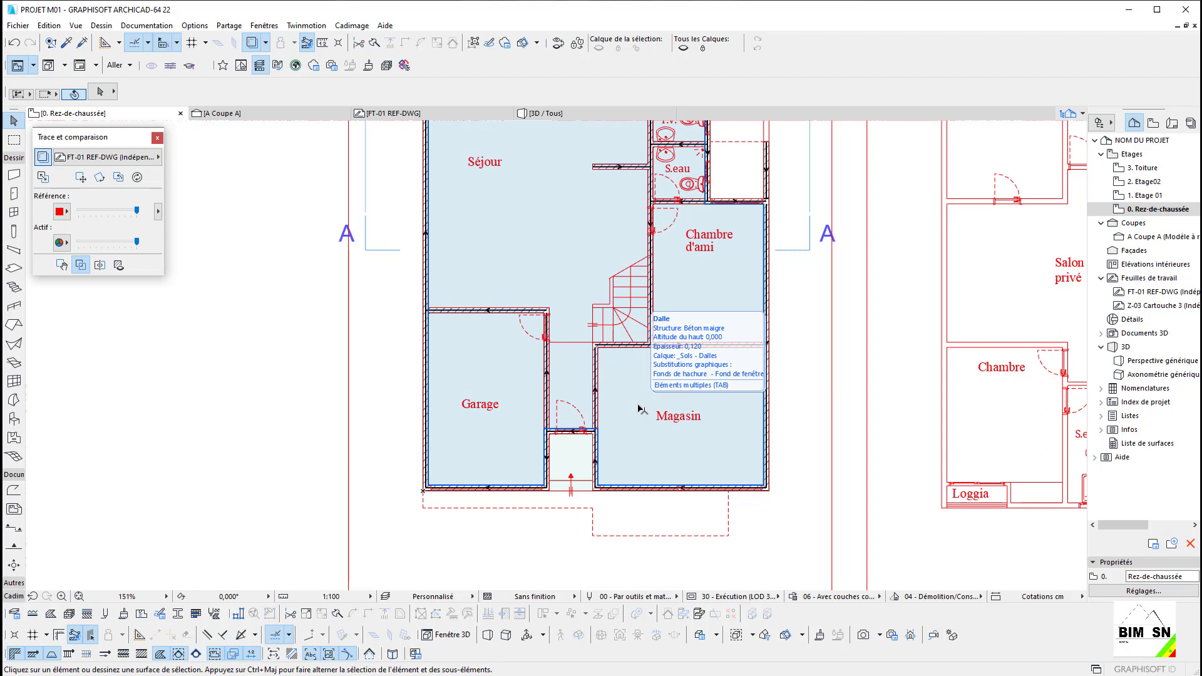
middle_click_drag(594, 223, 577, 303)
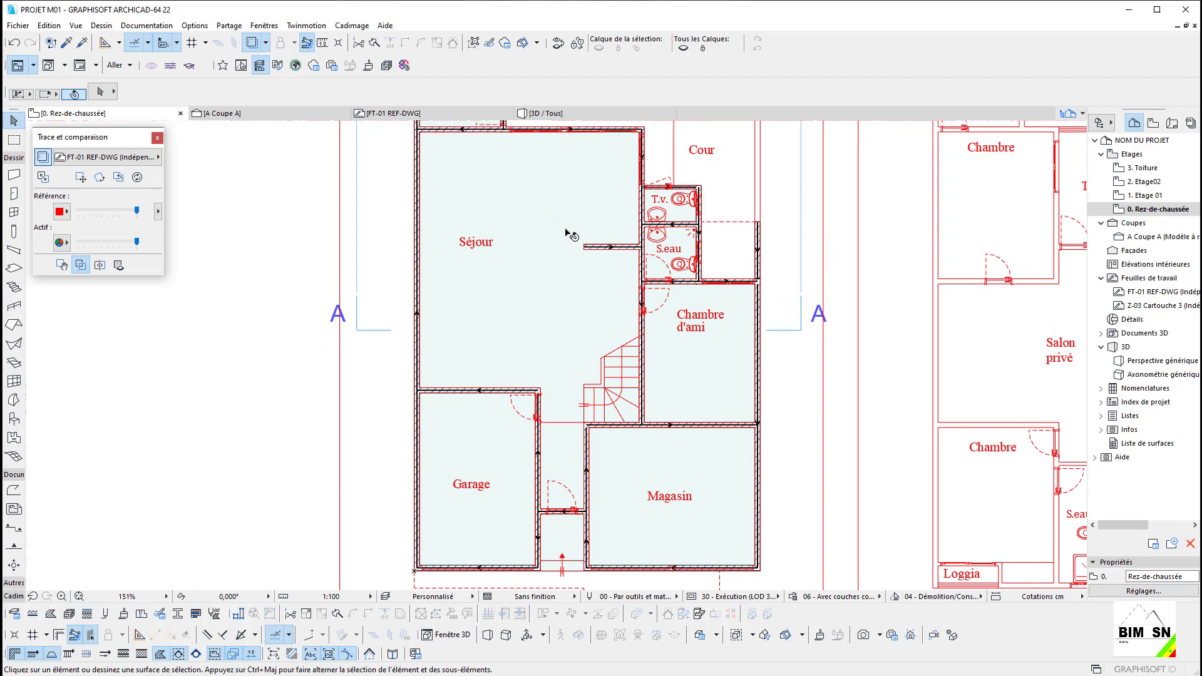
middle_click_drag(674, 358, 606, 382)
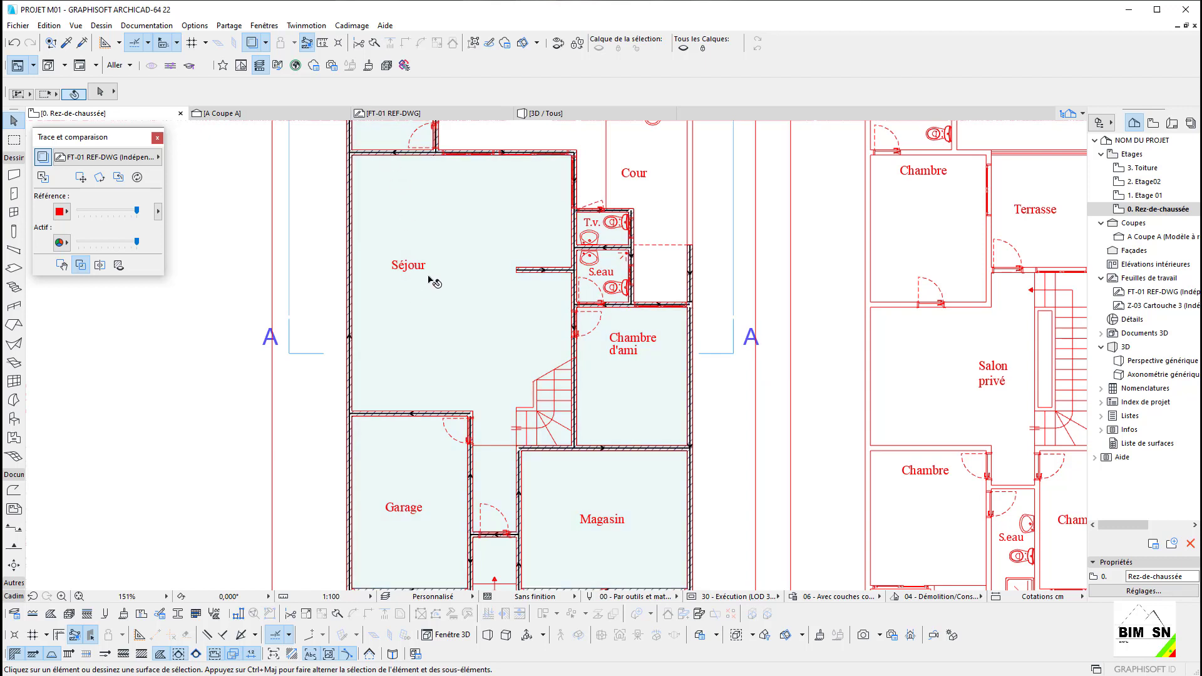
Step: Activate the Slab tool and look through its available building materials and structure types
left_click(15, 269)
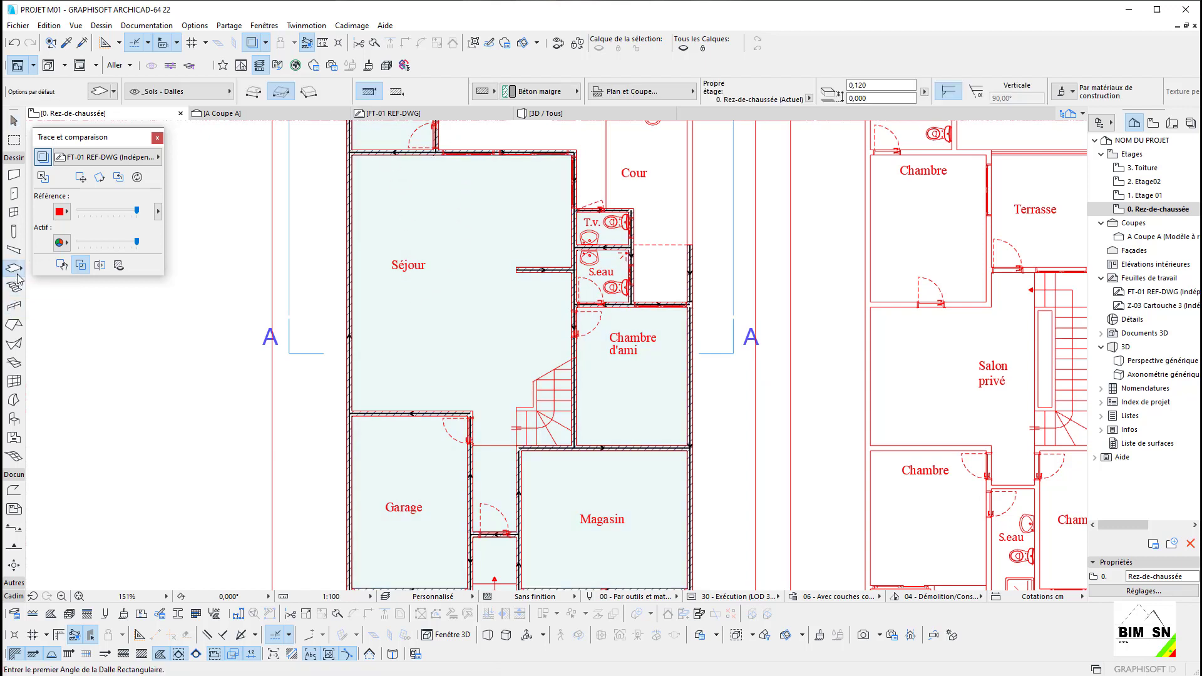
left_click(540, 92)
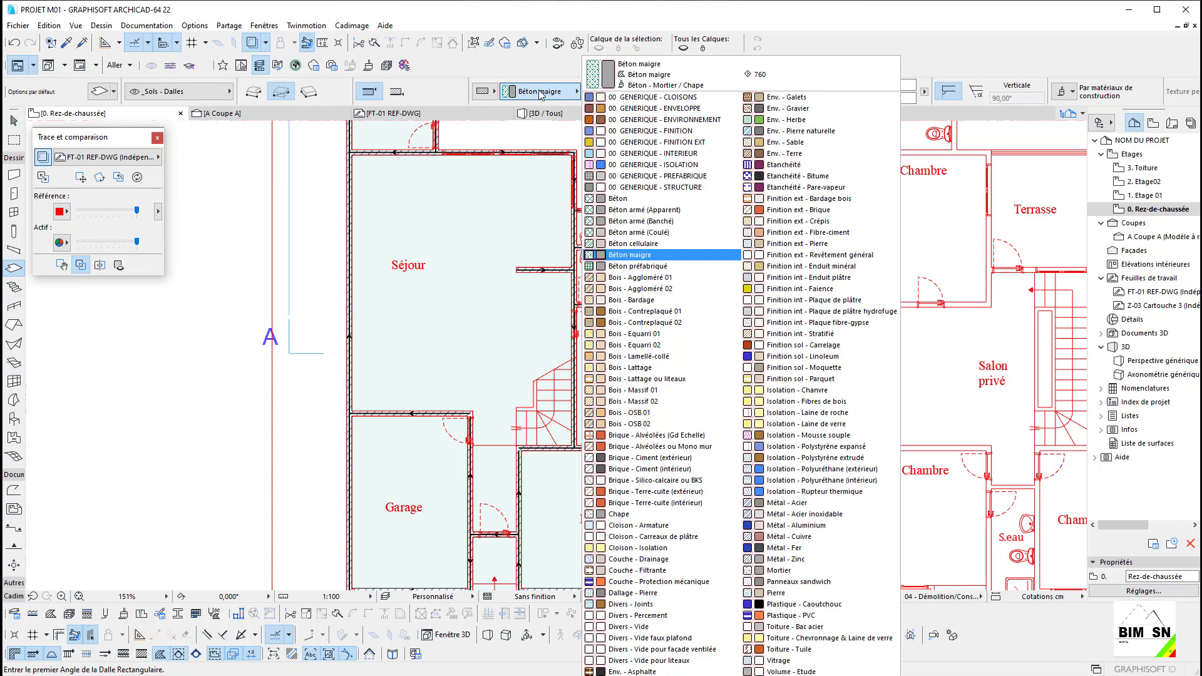
left_click(482, 92)
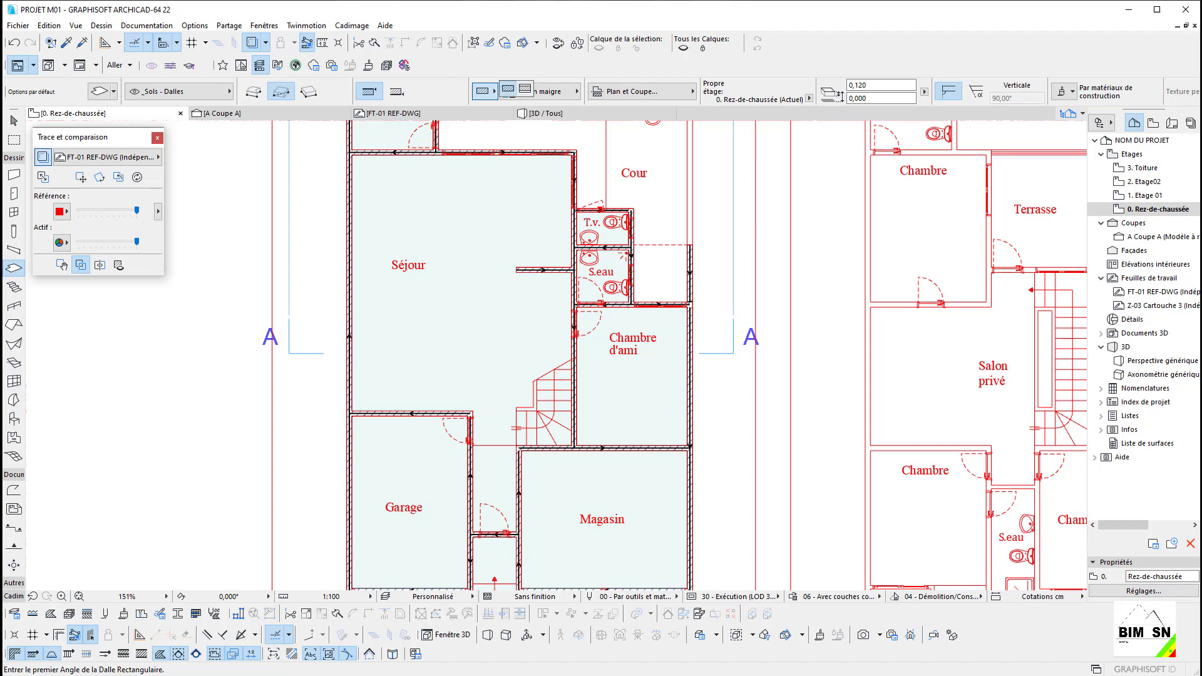
scroll(634, 408, "down", 1)
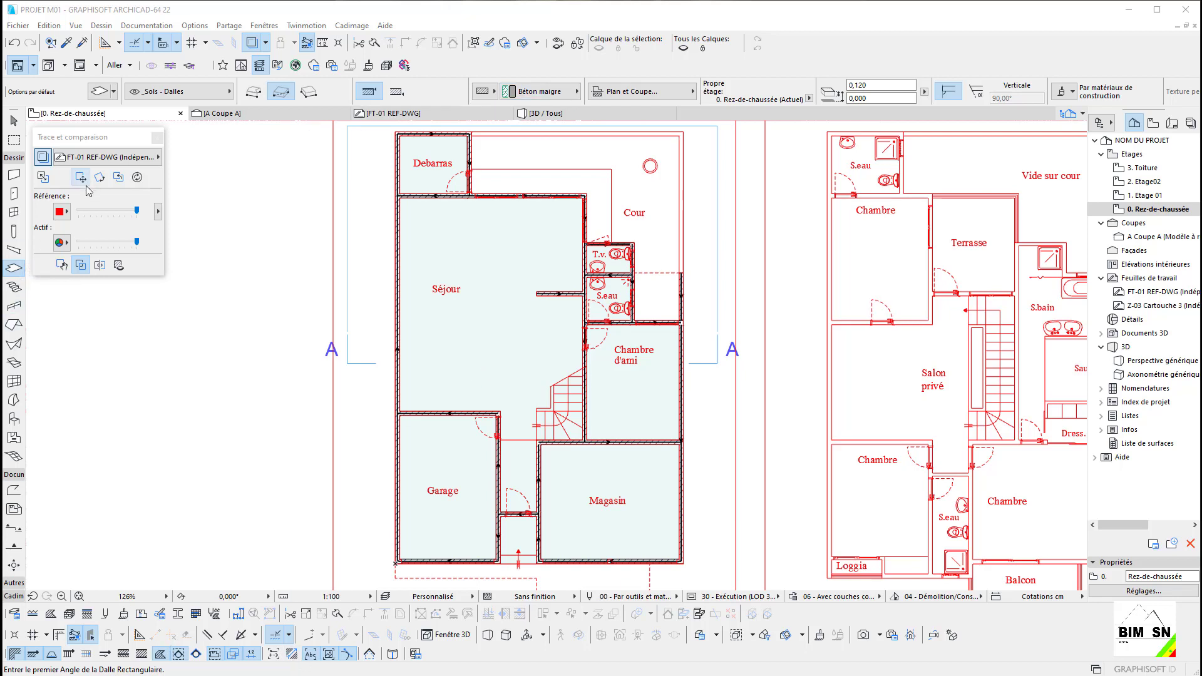
Step: Open the composite structures editor and load the "3.6 - Chape + parquet" composite for editing
left_click(91, 610)
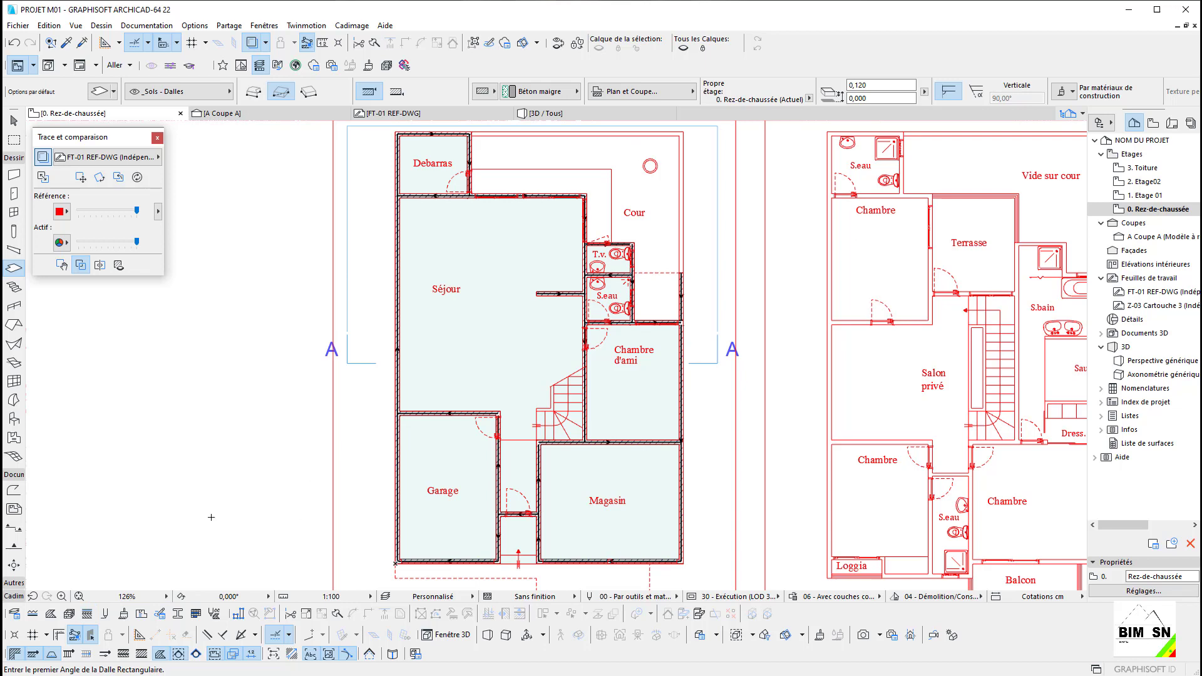
left_click(87, 614)
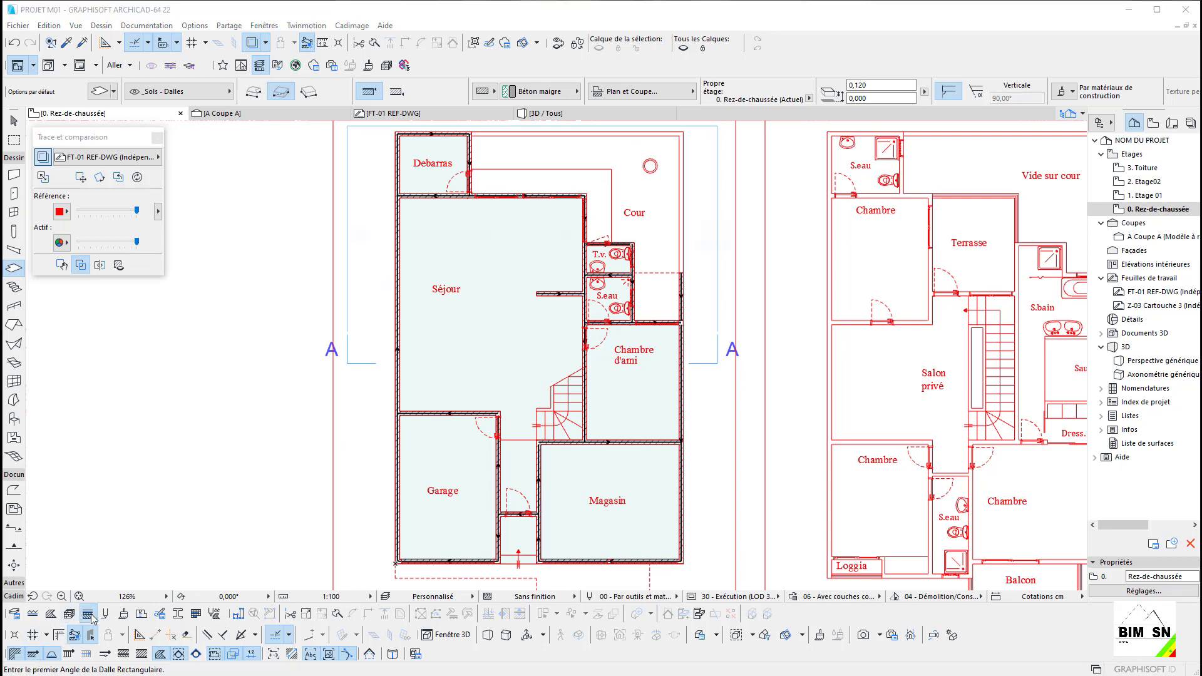
left_click(688, 151)
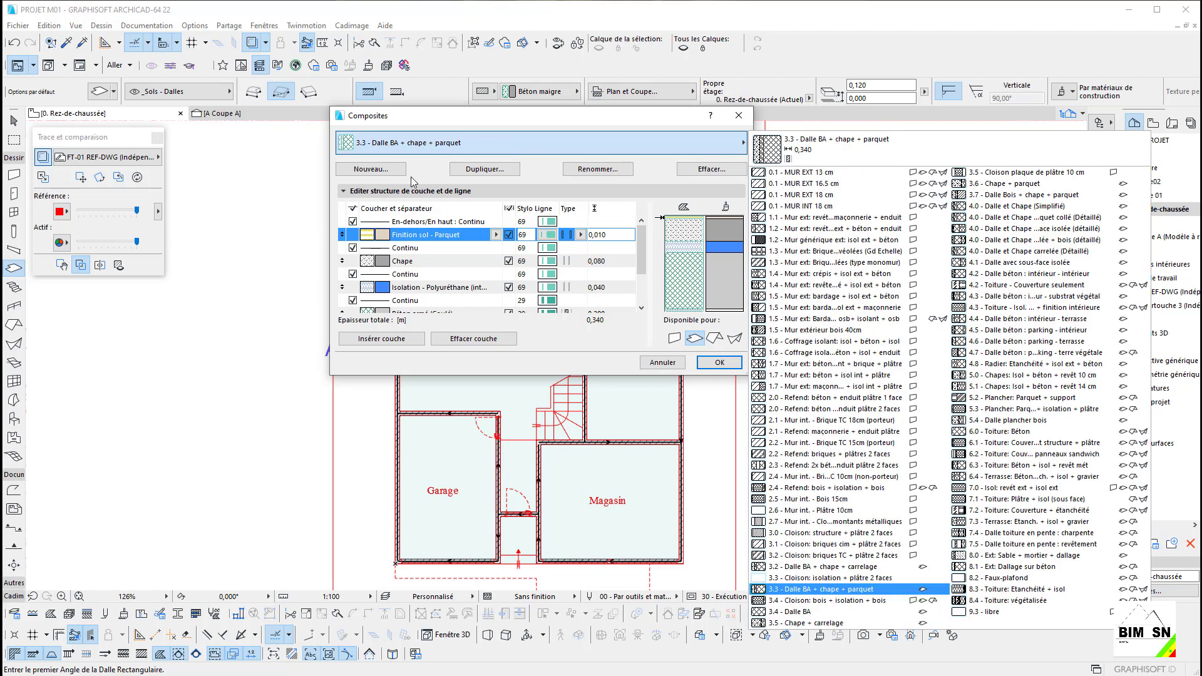
left_click(689, 152)
left_click(569, 149)
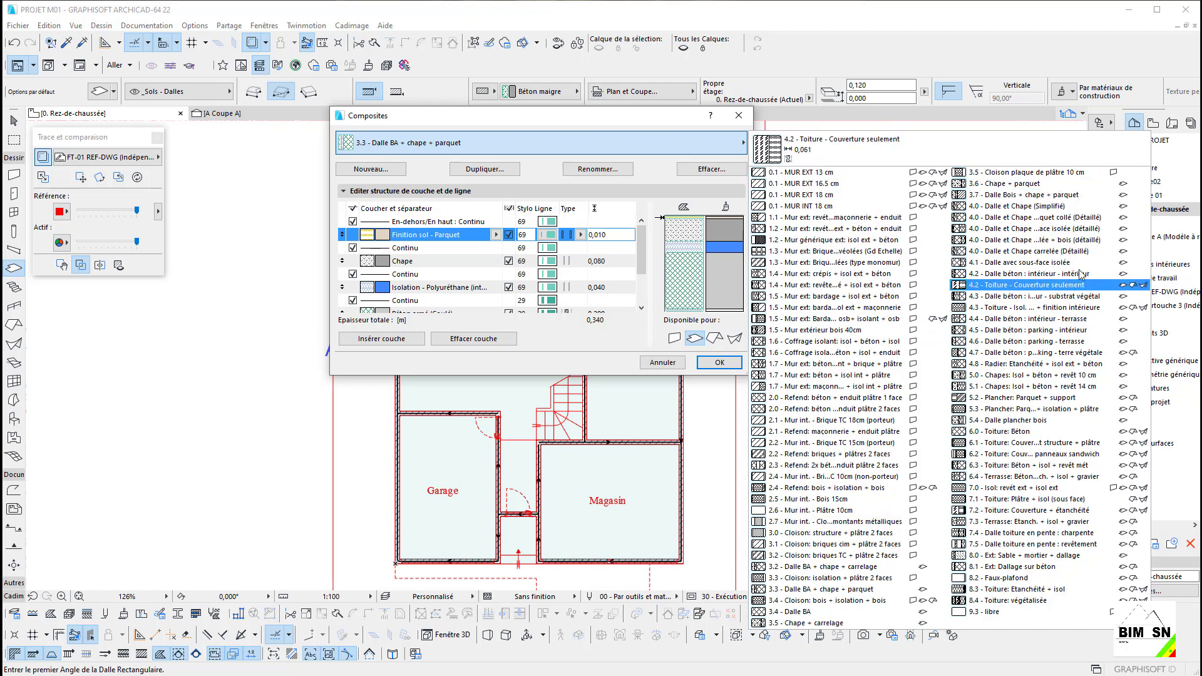
left_click(1057, 186)
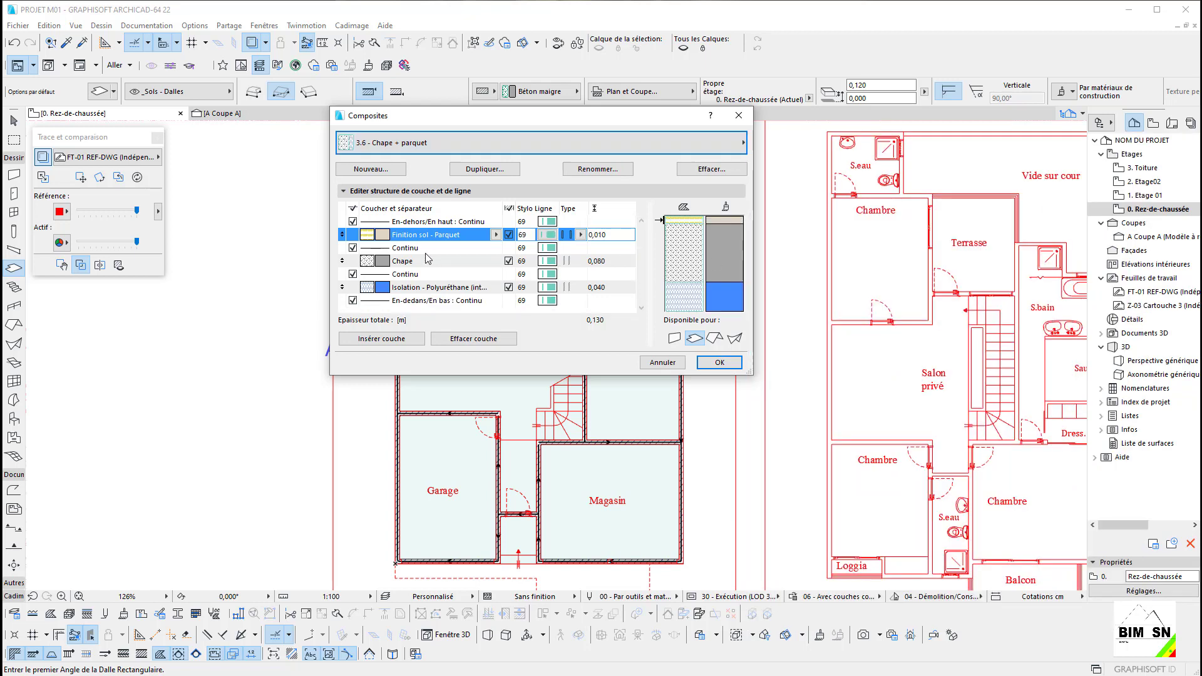
Step: Delete the polyurethane insulation layer from the "3.6 - Chape + parquet" composite
left_click(464, 265)
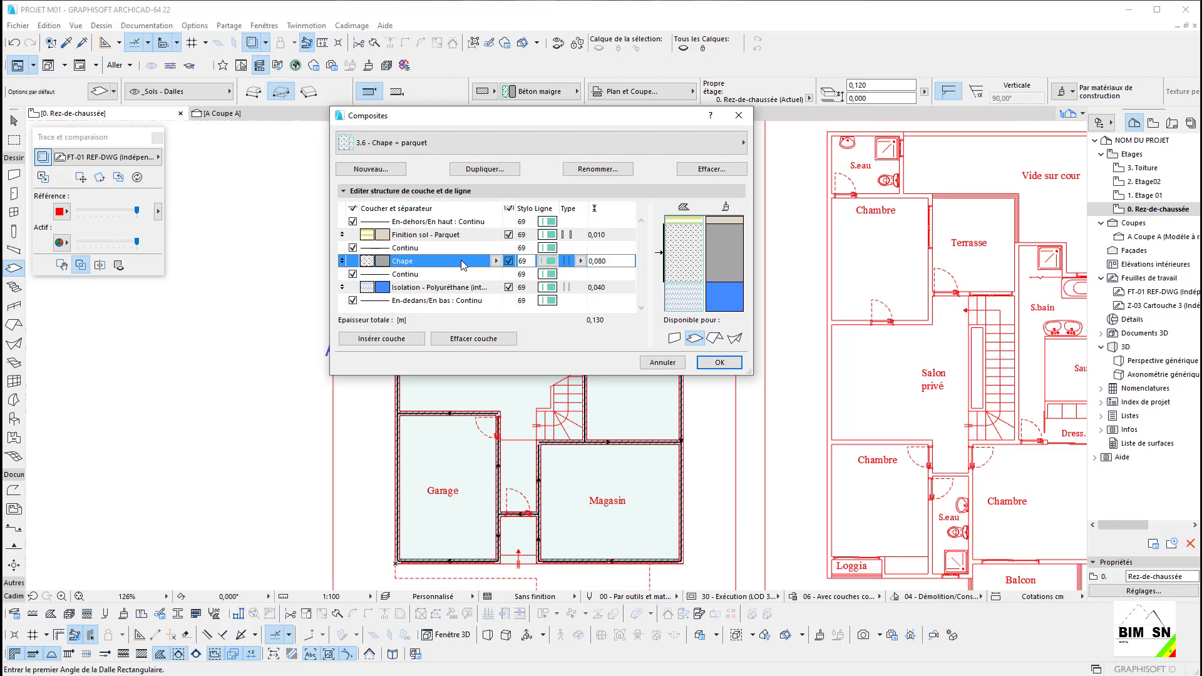
left_click(463, 289)
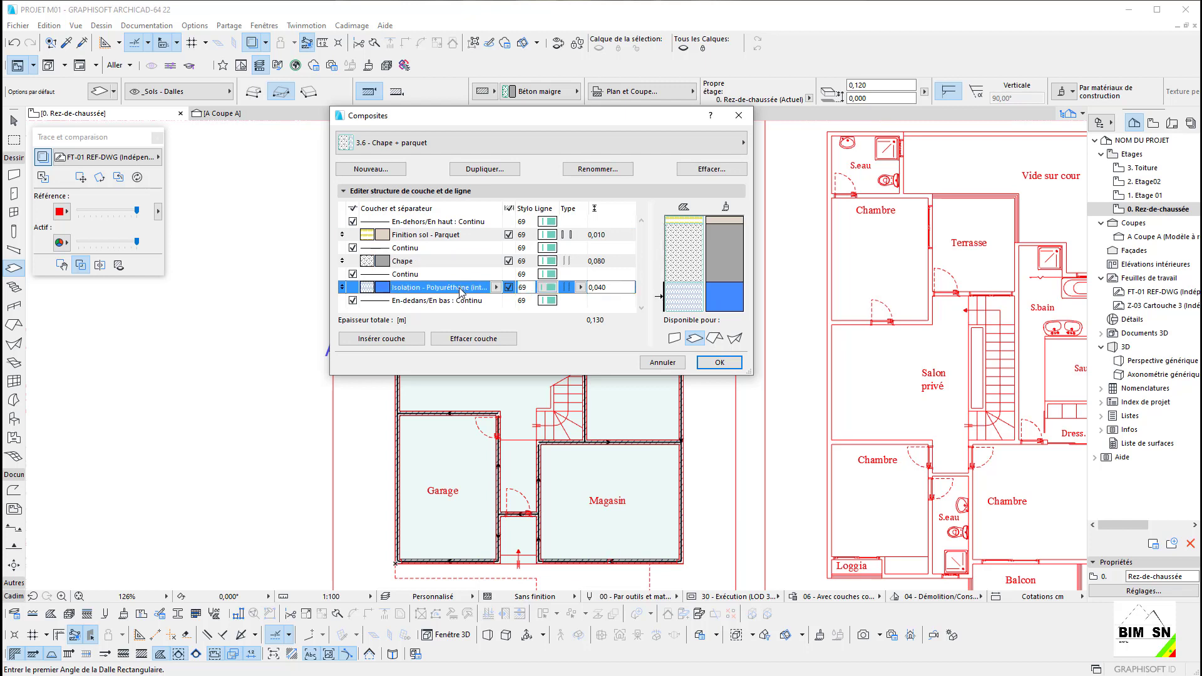
left_click(471, 341)
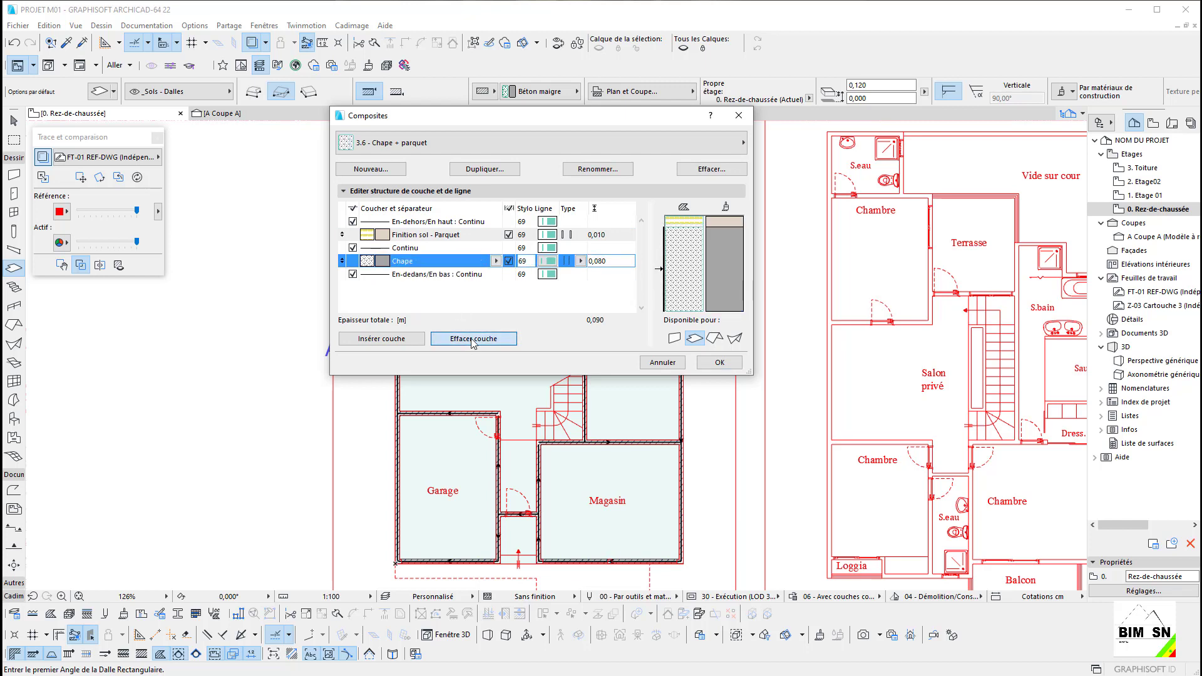
Step: Change the composite's parquet layer to the building material "Finition sol - Carrelage"
left_click(604, 236)
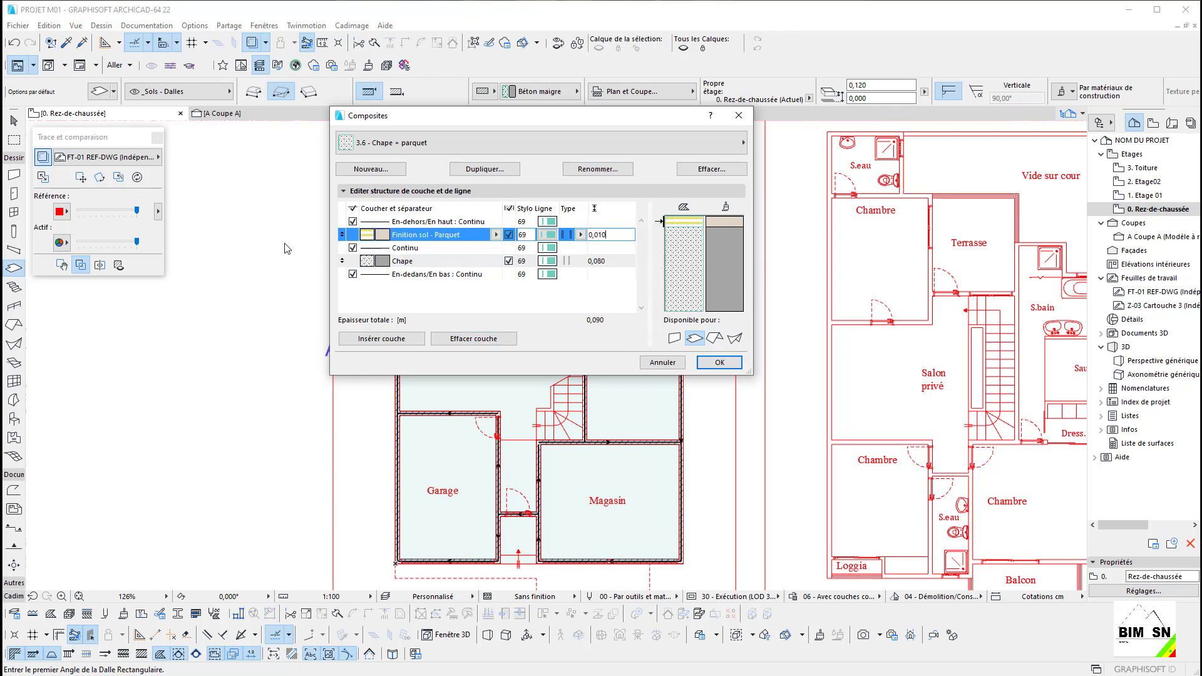
left_click(496, 235)
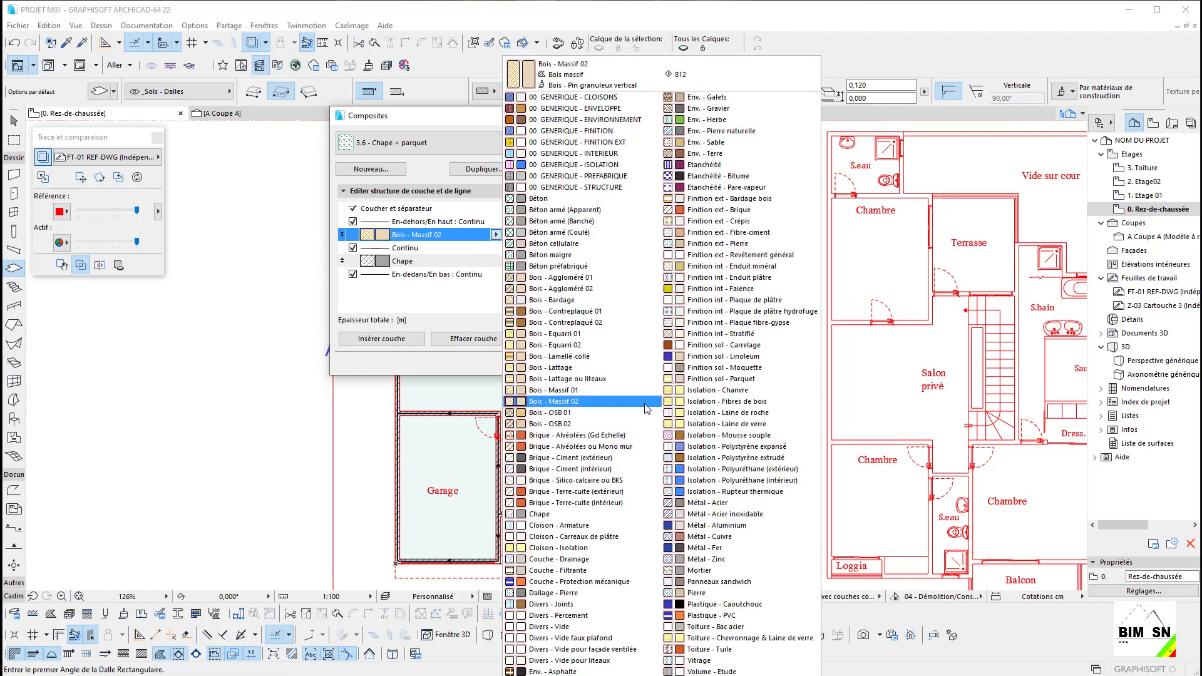
left_click(573, 470)
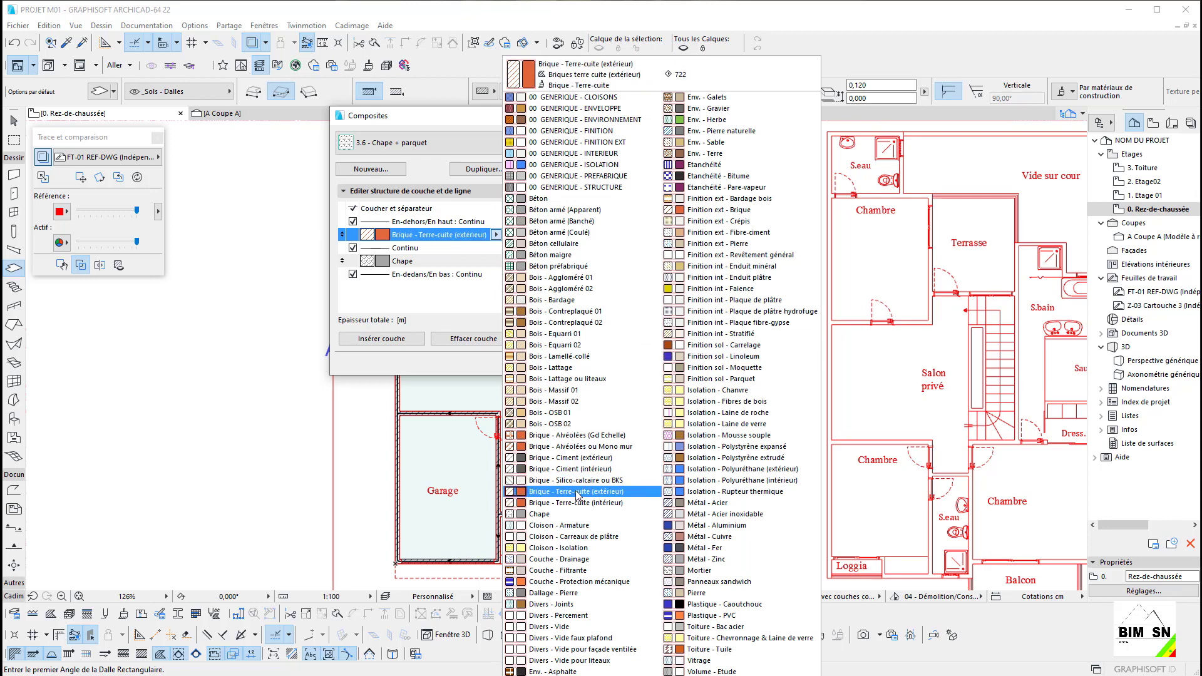
left_click(726, 368)
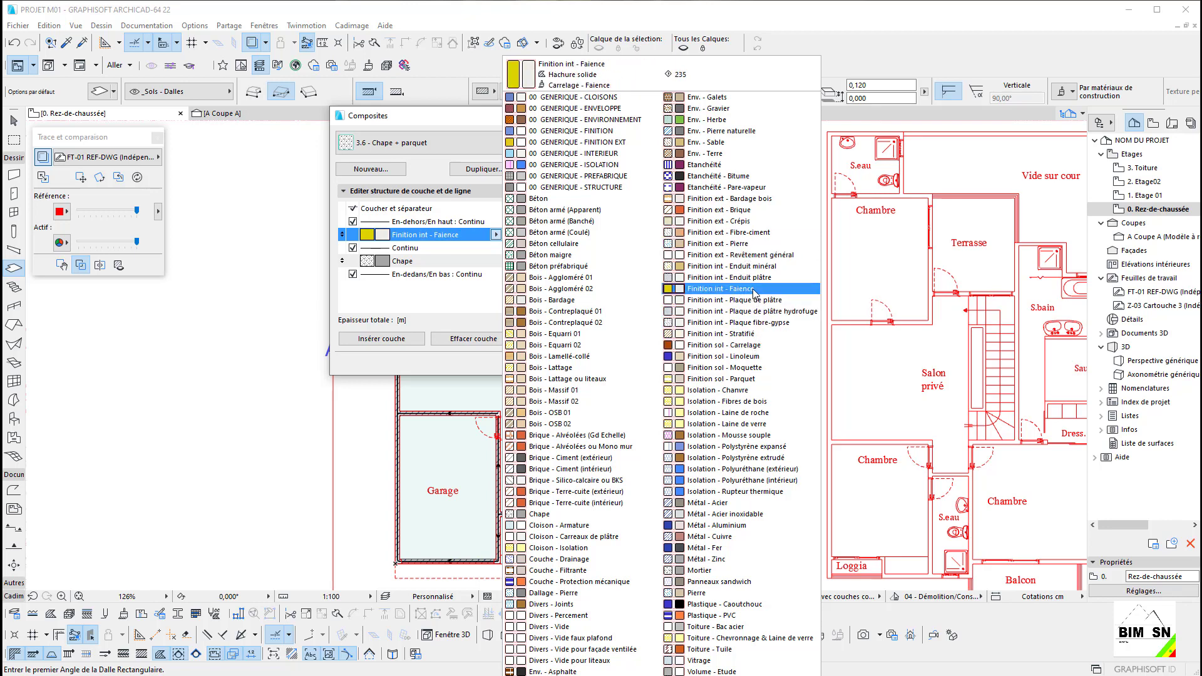
left_click(726, 345)
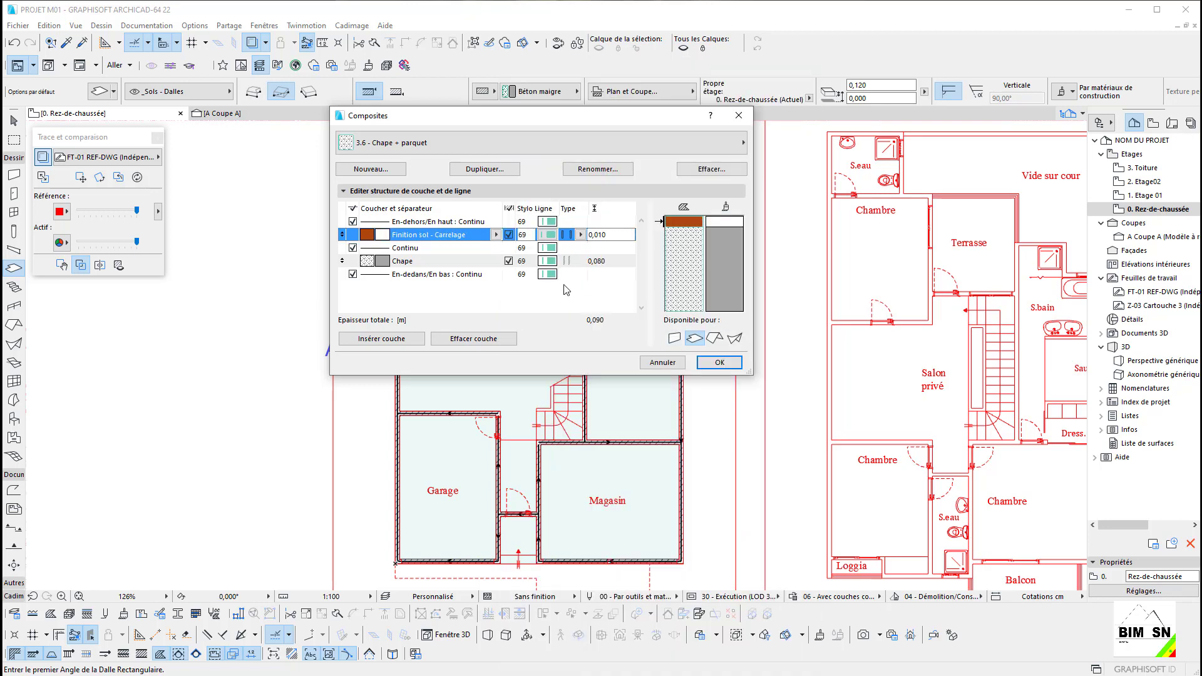
Step: Set the composite's layer thicknesses to 0,020 m for the Carrelage finish and 0,030 m for the Chape
left_click(599, 236)
left_click(599, 260)
left_click(598, 261)
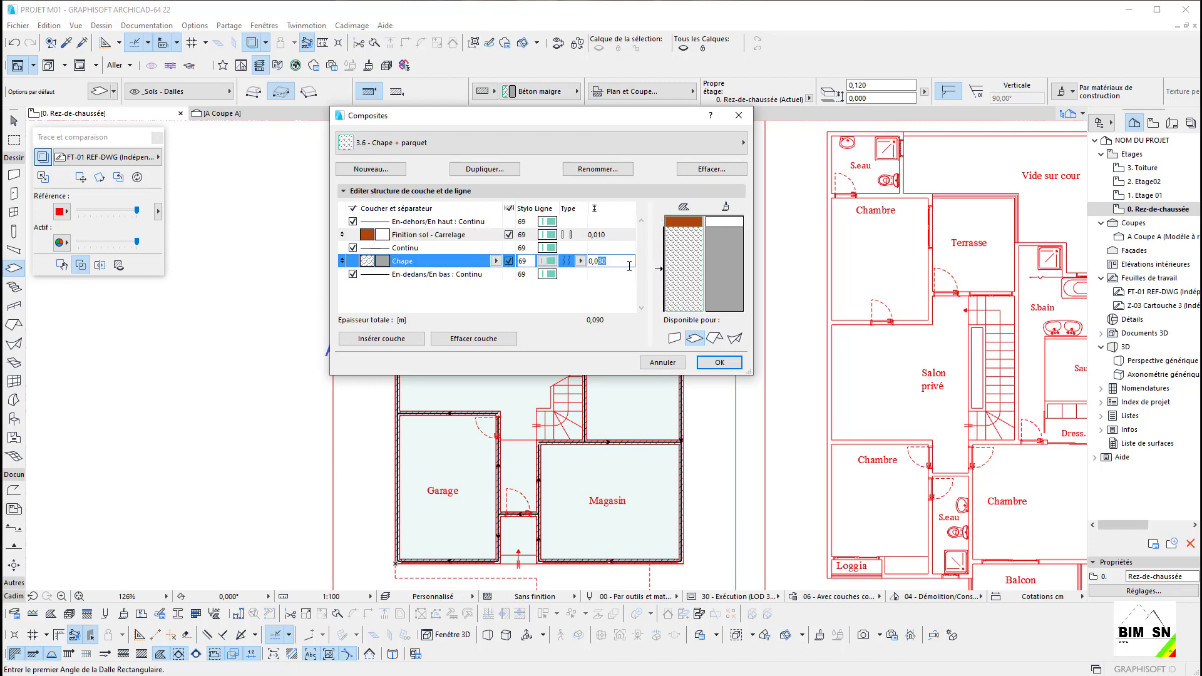
left_click(600, 236)
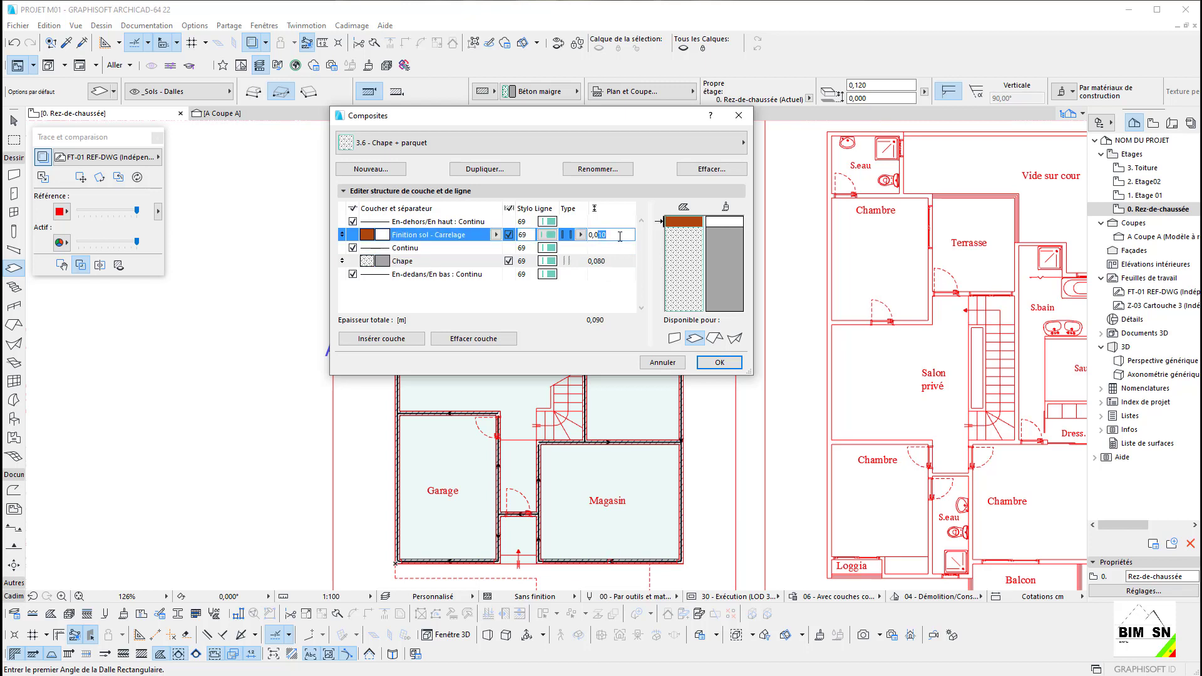
type("20")
left_click(599, 262)
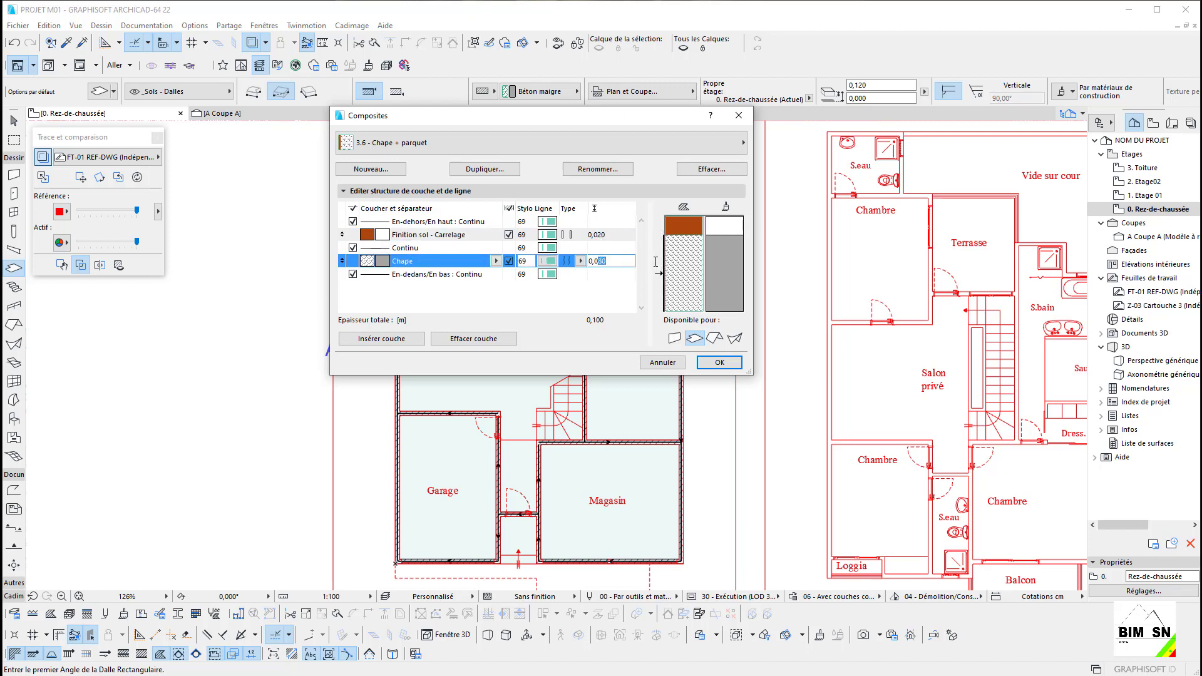
type("0,03")
left_click(629, 285)
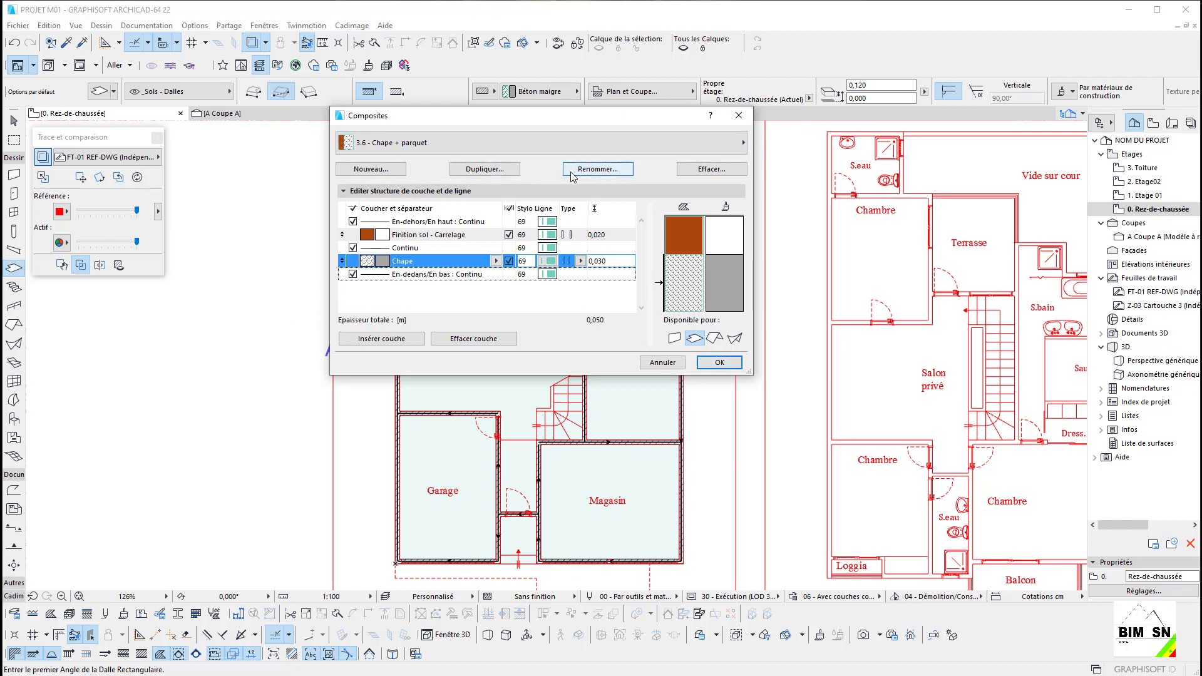
Step: Duplicate the edited composite under the name "0.0 - Chape + Carrelage" and save the composite changes
left_click(501, 171)
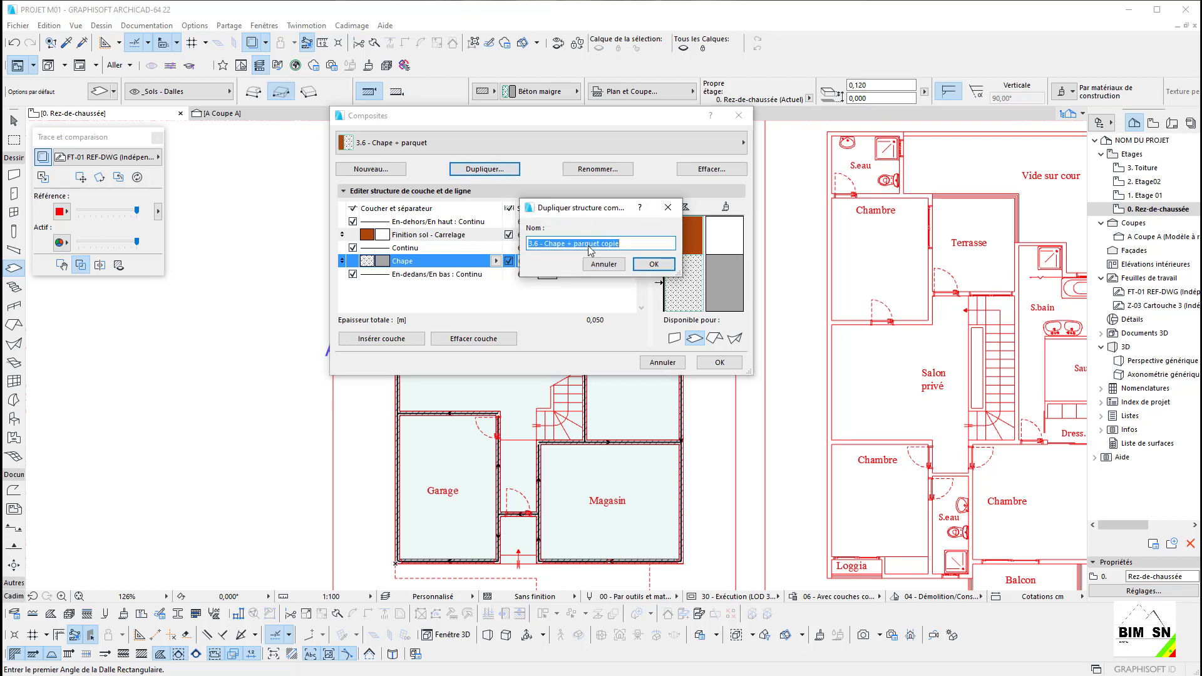
left_click(592, 244)
left_click_drag(573, 244, 640, 246)
type("CARREALAGE")
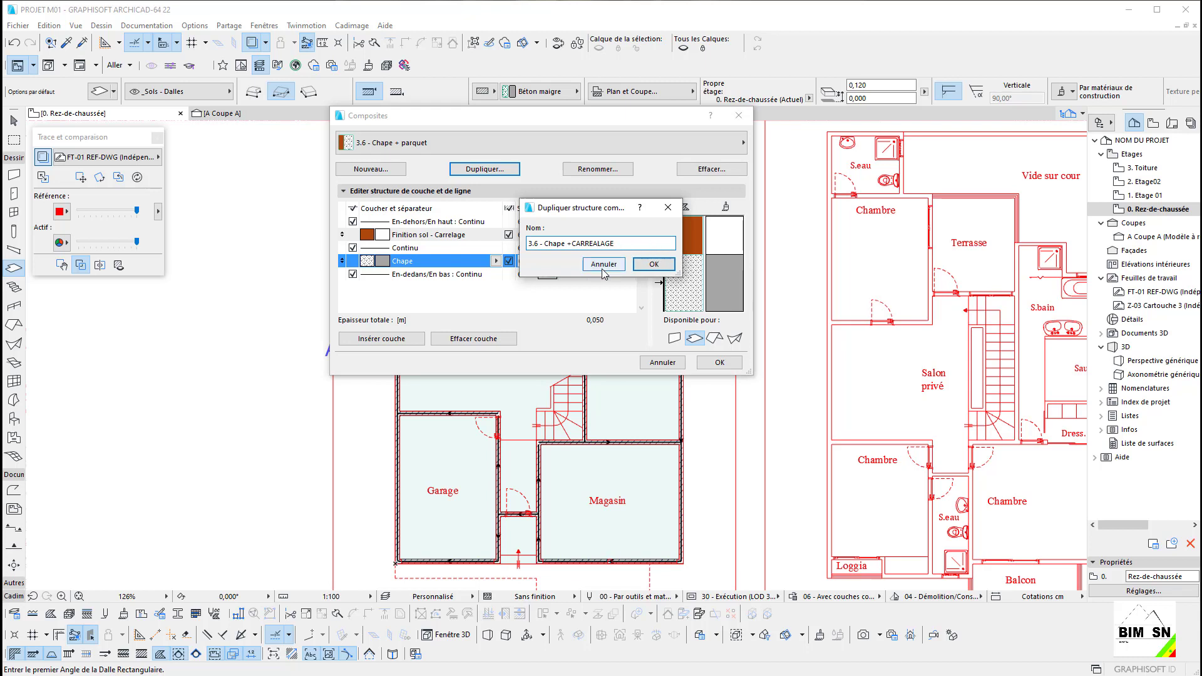
left_click_drag(611, 243, 587, 244)
type("c")
type("00")
type(".")
left_click(652, 263)
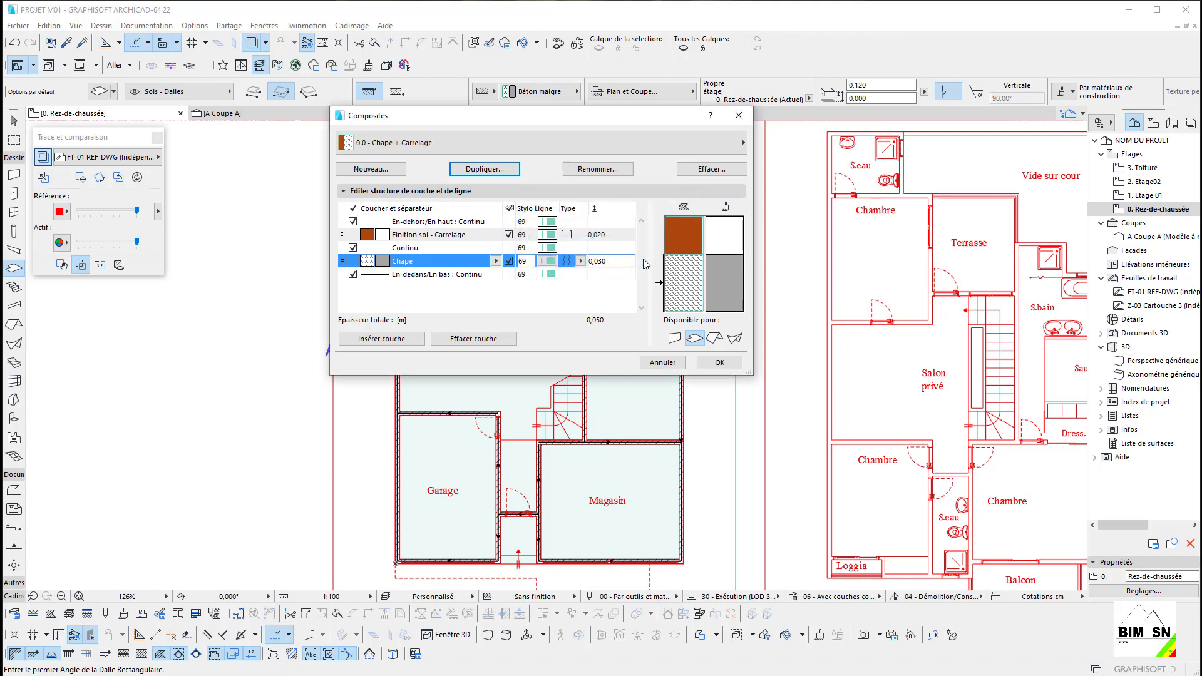
left_click(622, 146)
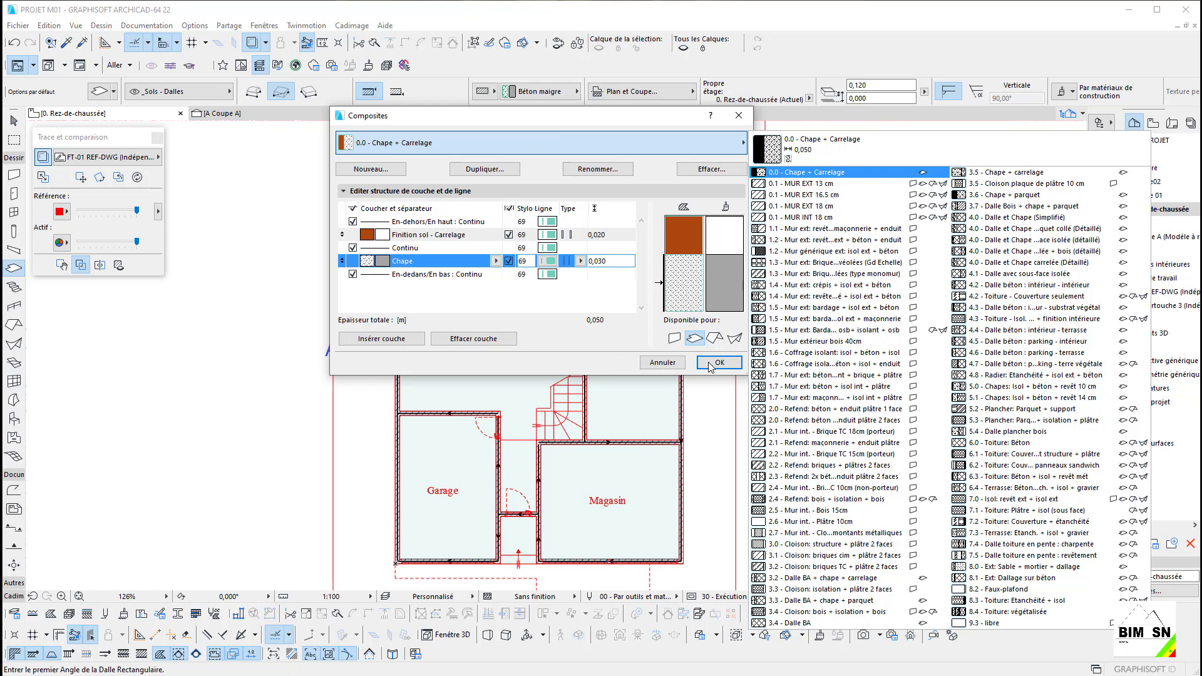
left_click(711, 366)
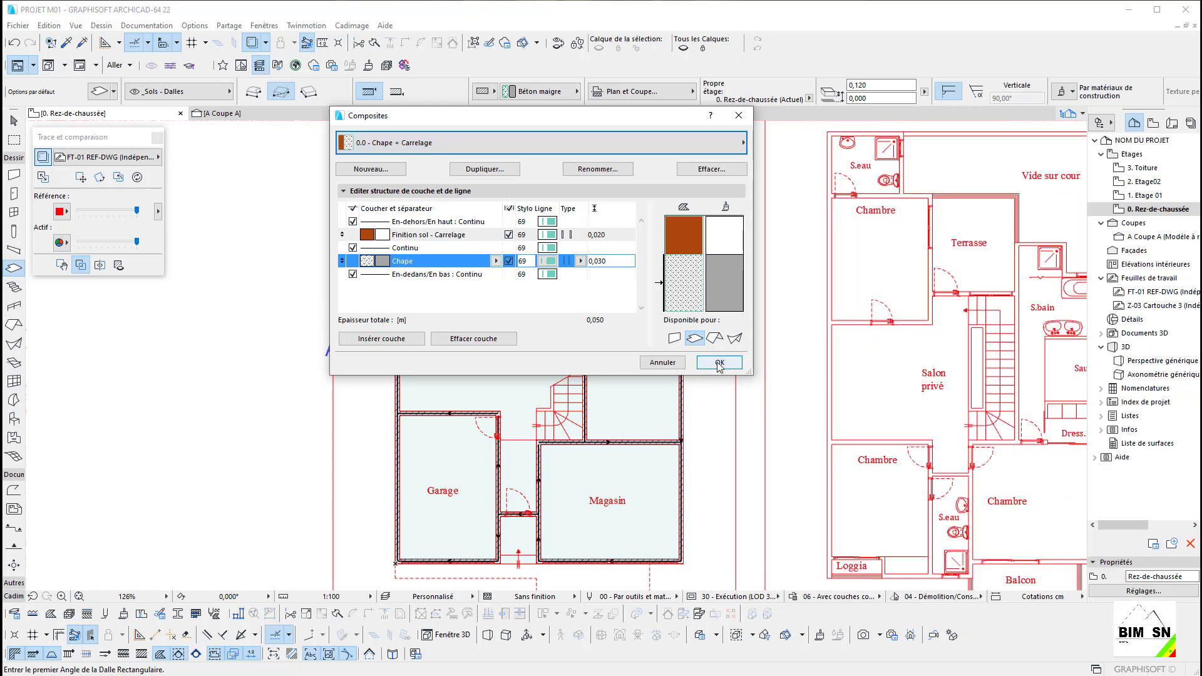
left_click(720, 363)
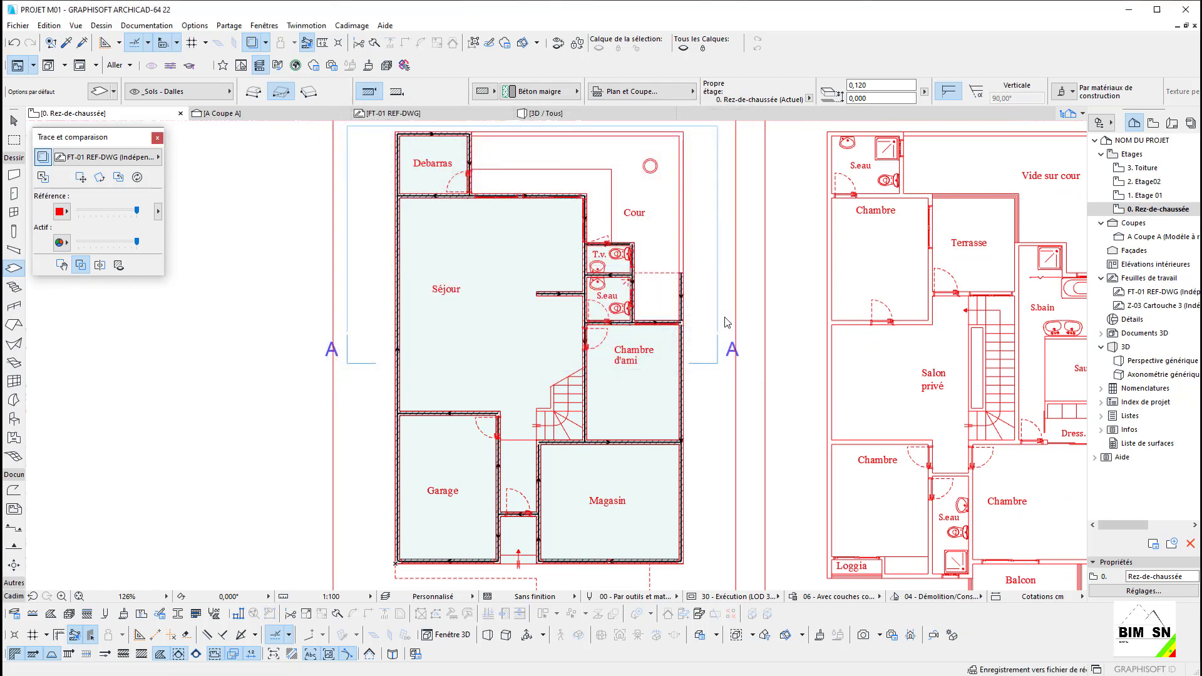
Step: Switch the Slab tool's default structure to composite and choose "0.0 - Chape + Carrelage"
left_click(482, 94)
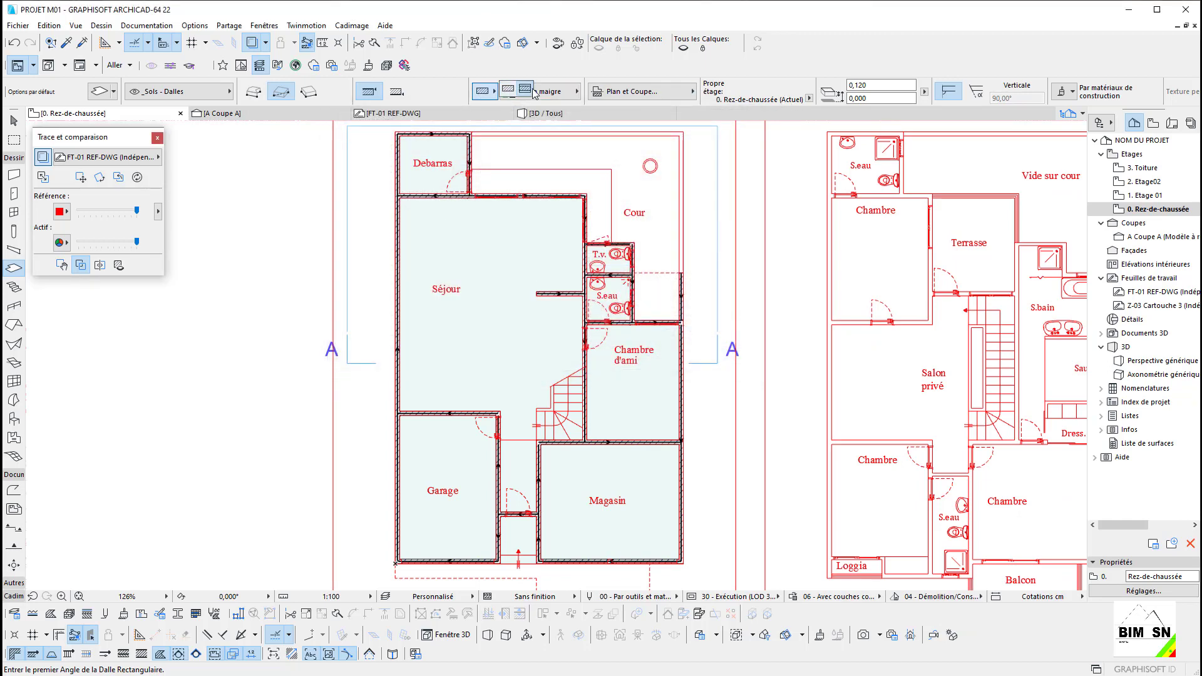
left_click(530, 93)
left_click(542, 93)
left_click(692, 125)
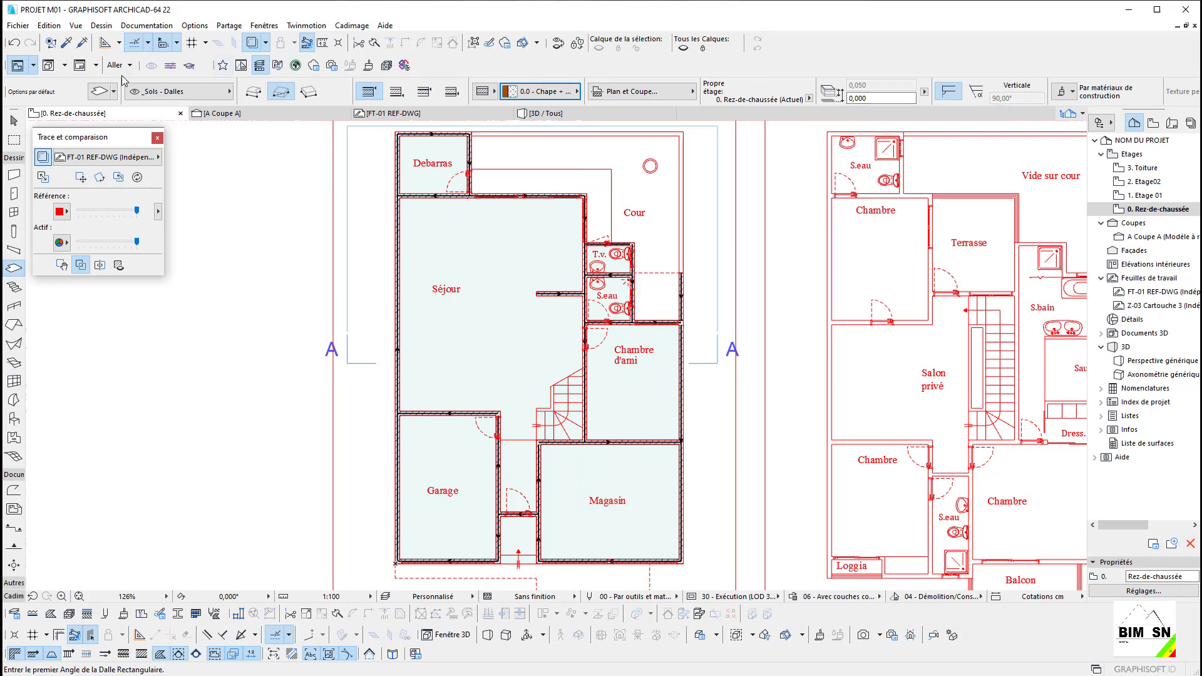
left_click(100, 91)
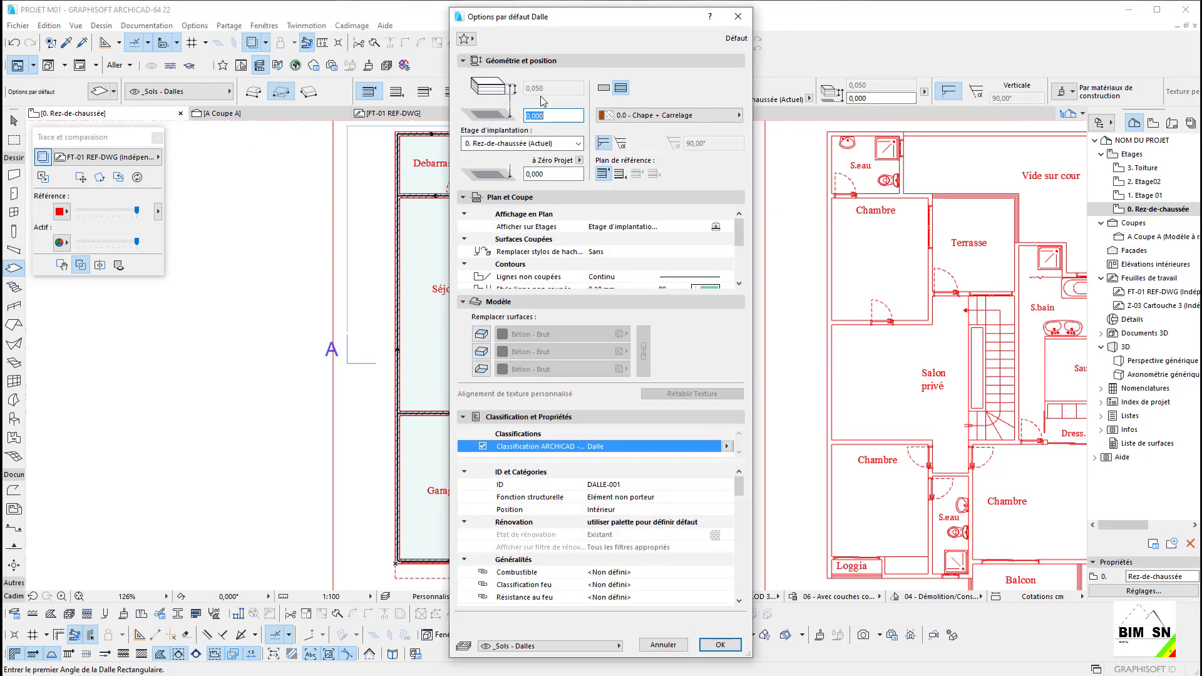
key("Escape")
key("Escape")
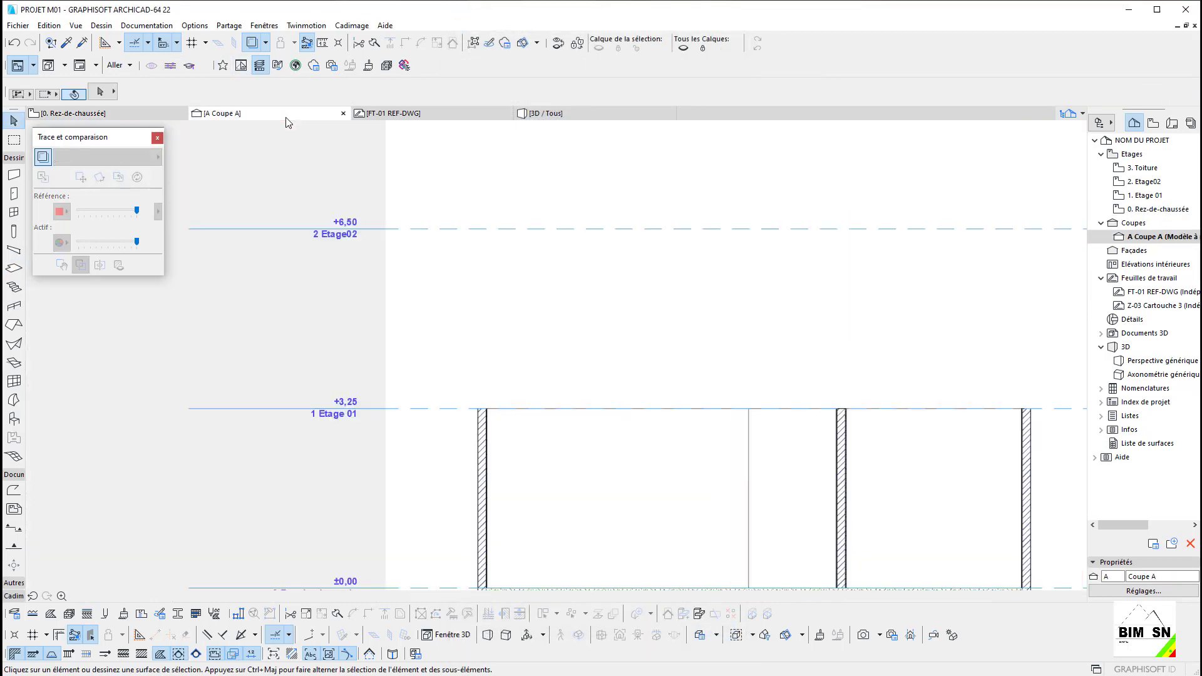
Step: Inspect the lean-concrete slab's thickness and elevation where it meets the outer wall in section A
left_click(288, 114)
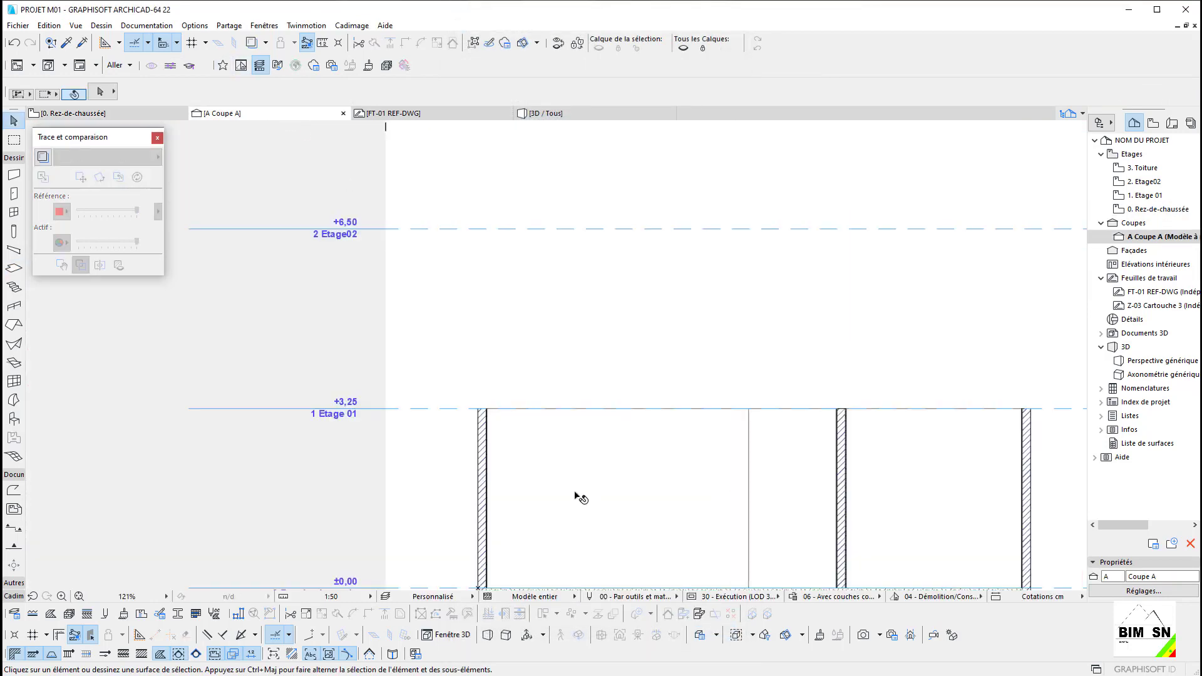
middle_click_drag(557, 519, 490, 297)
scroll(438, 401, "up", 5)
middle_click_drag(352, 355, 497, 343)
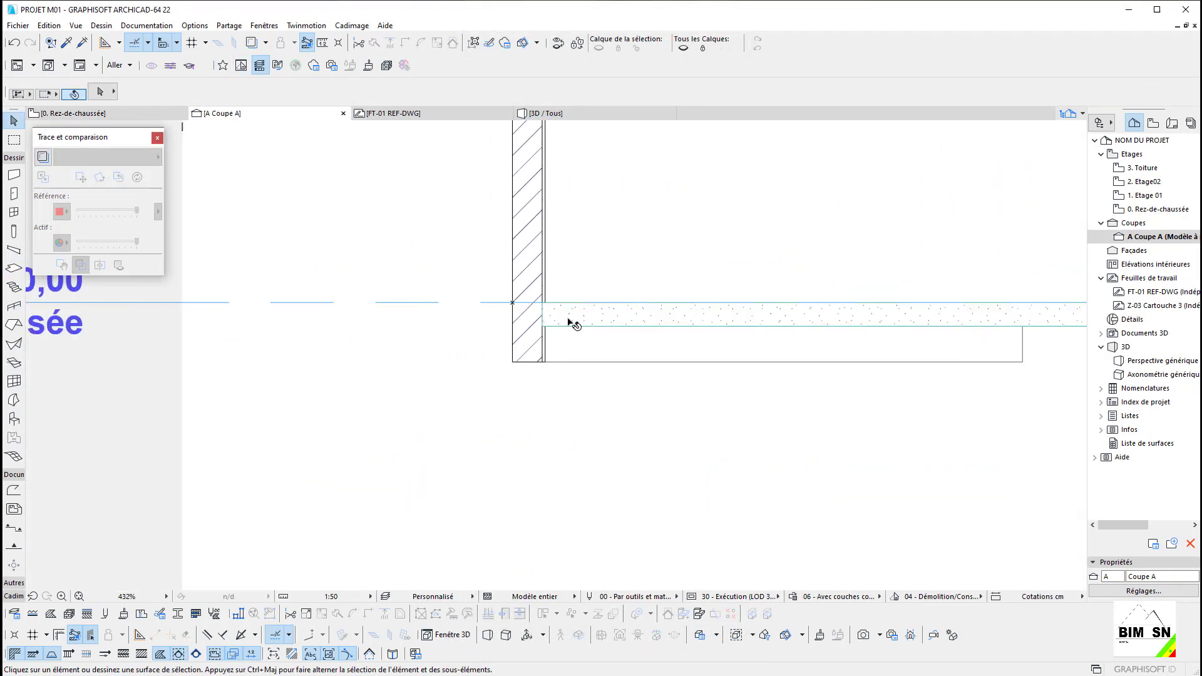
left_click(570, 322)
scroll(571, 325, "up", 4)
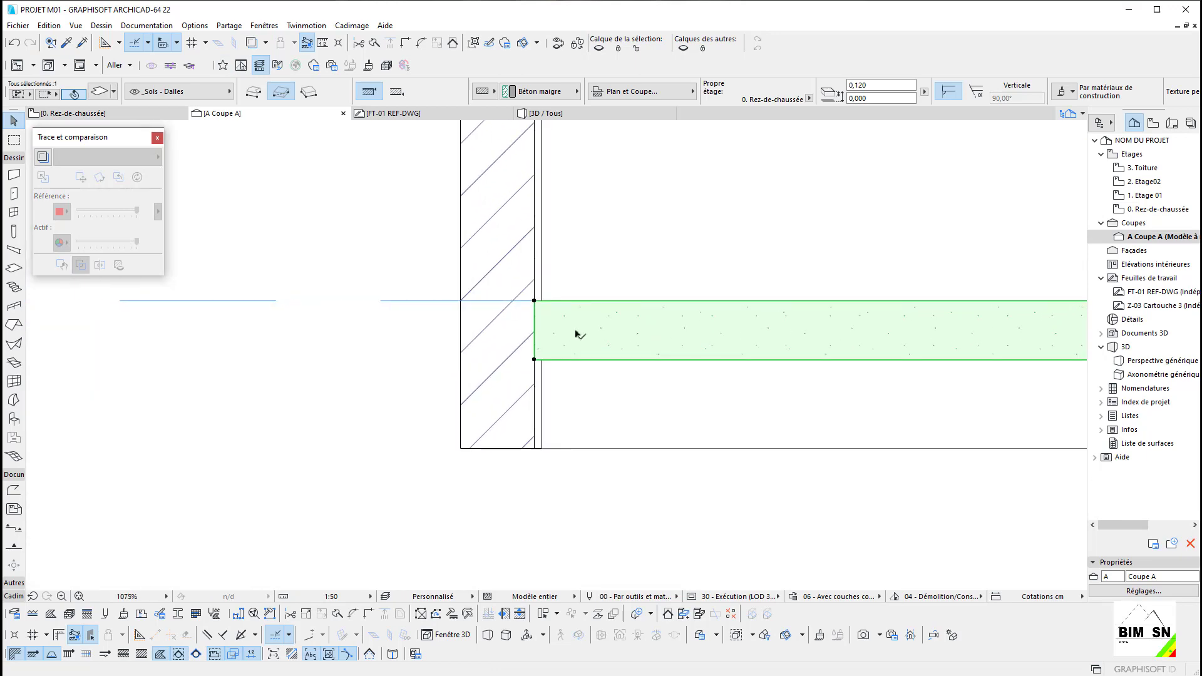
key("Escape")
Step: Return to the ground-floor plan and set the new composite slab's default elevation to 0,050 m with the Slab tool
left_click(153, 114)
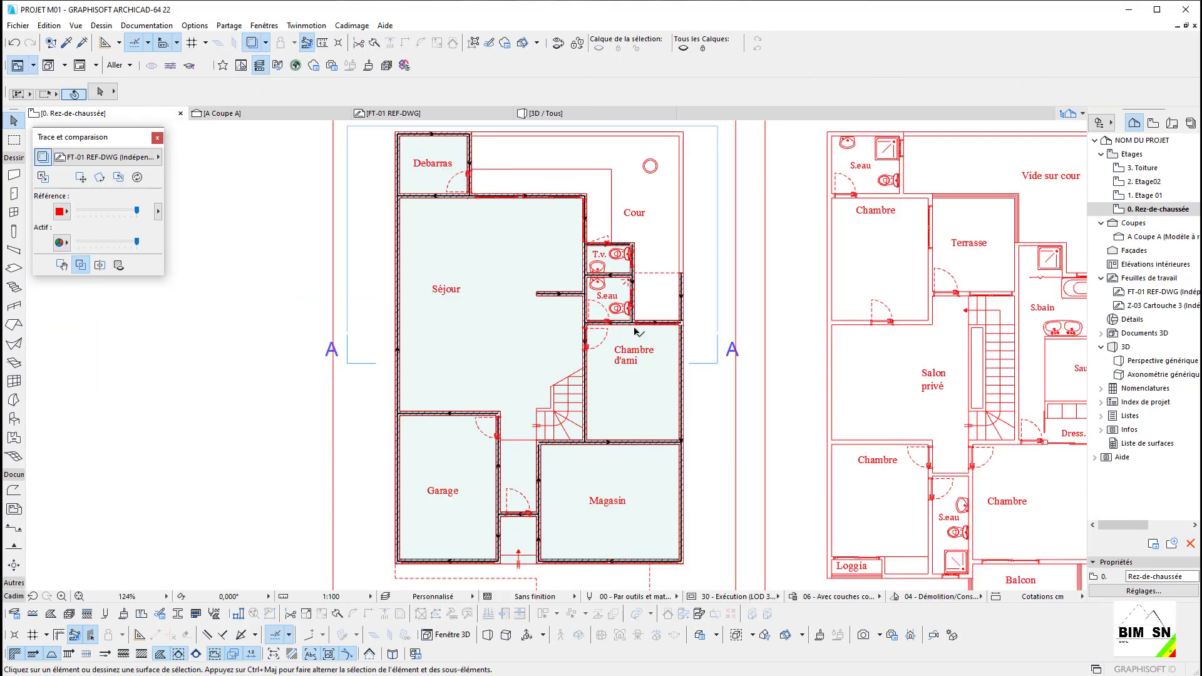
scroll(636, 330, "down", 3)
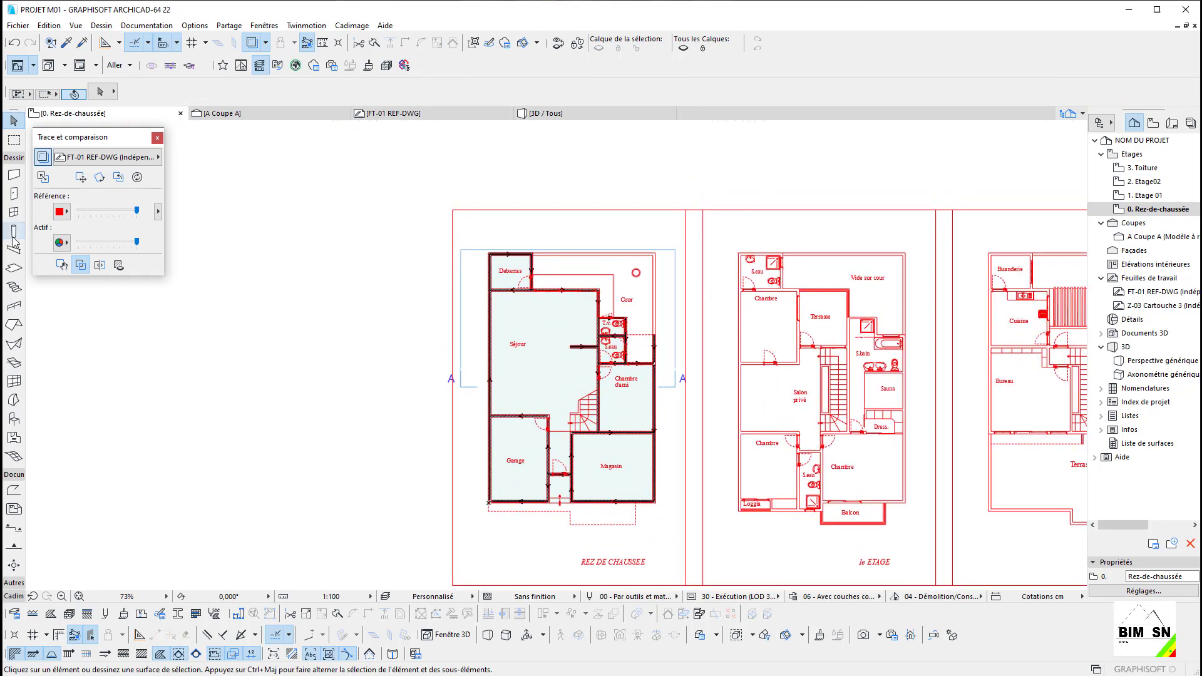
left_click(14, 268)
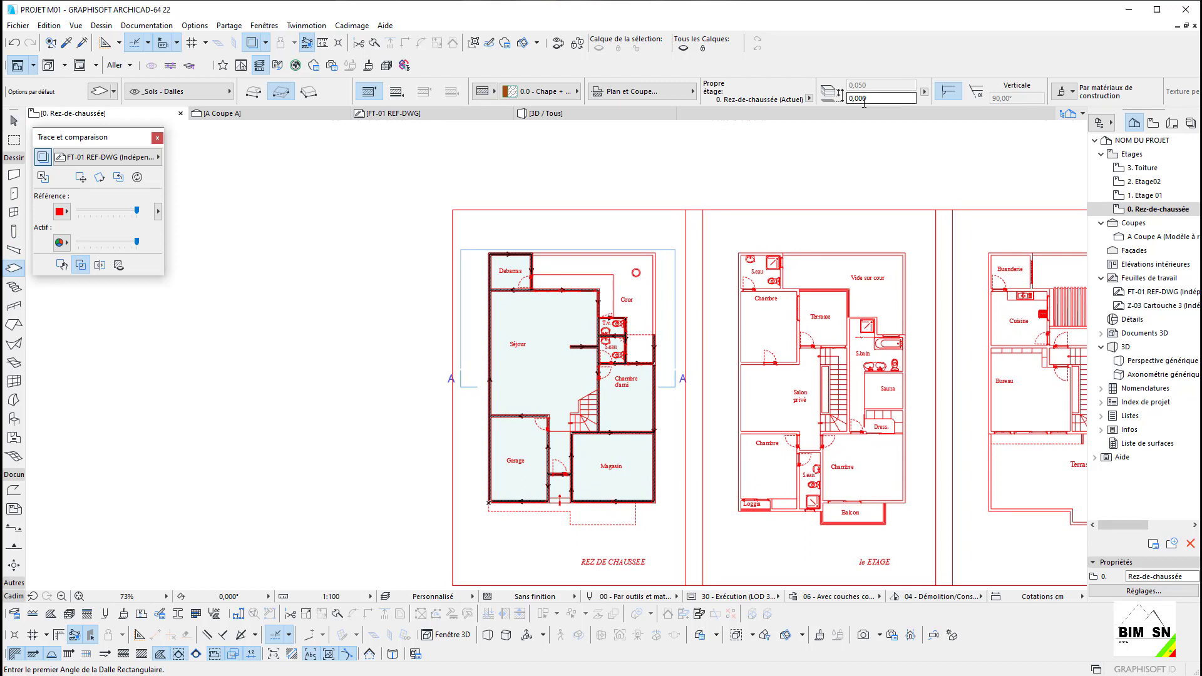
double_click(885, 98)
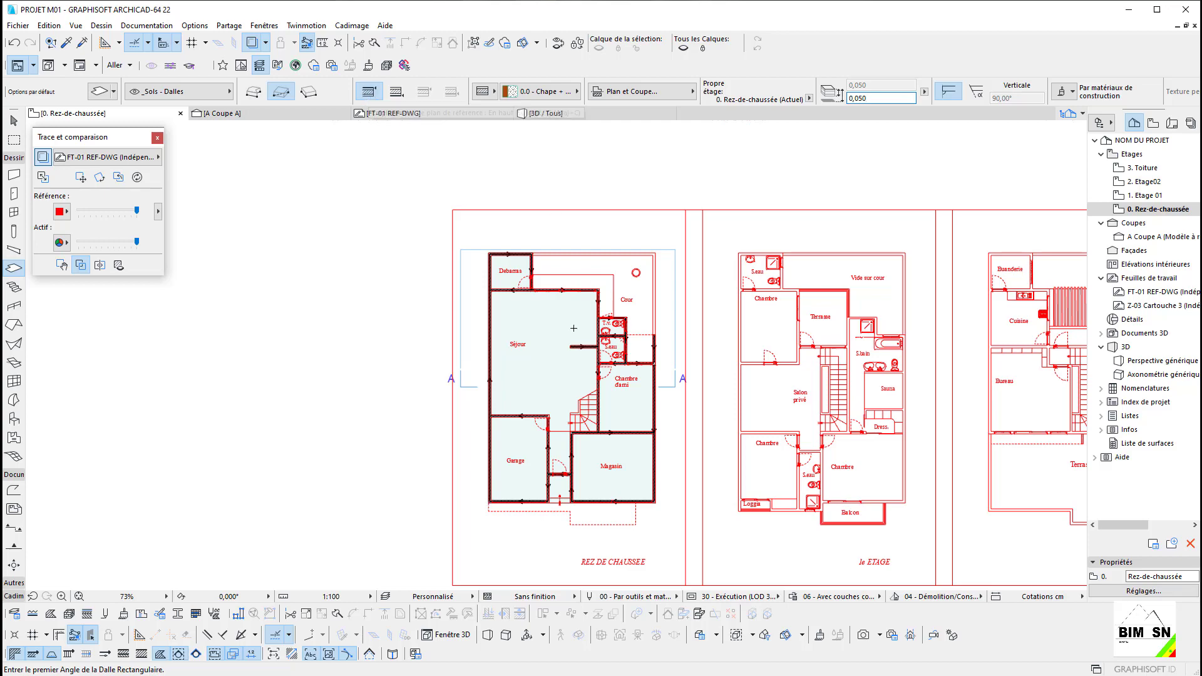
scroll(501, 303, "up", 7)
scroll(447, 239, "down", 3)
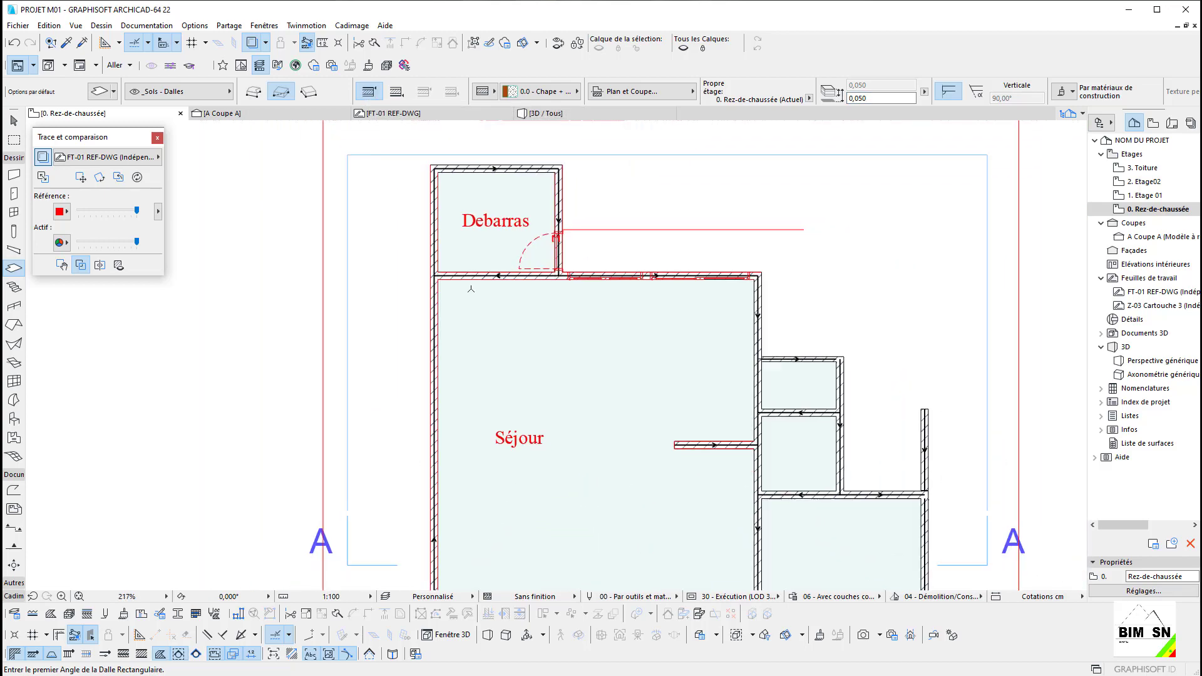
Step: Start the floor-finish slab at the Séjour's inner corner below the Debarras and switch to the polygonal geometry method
scroll(443, 287, "up", 7)
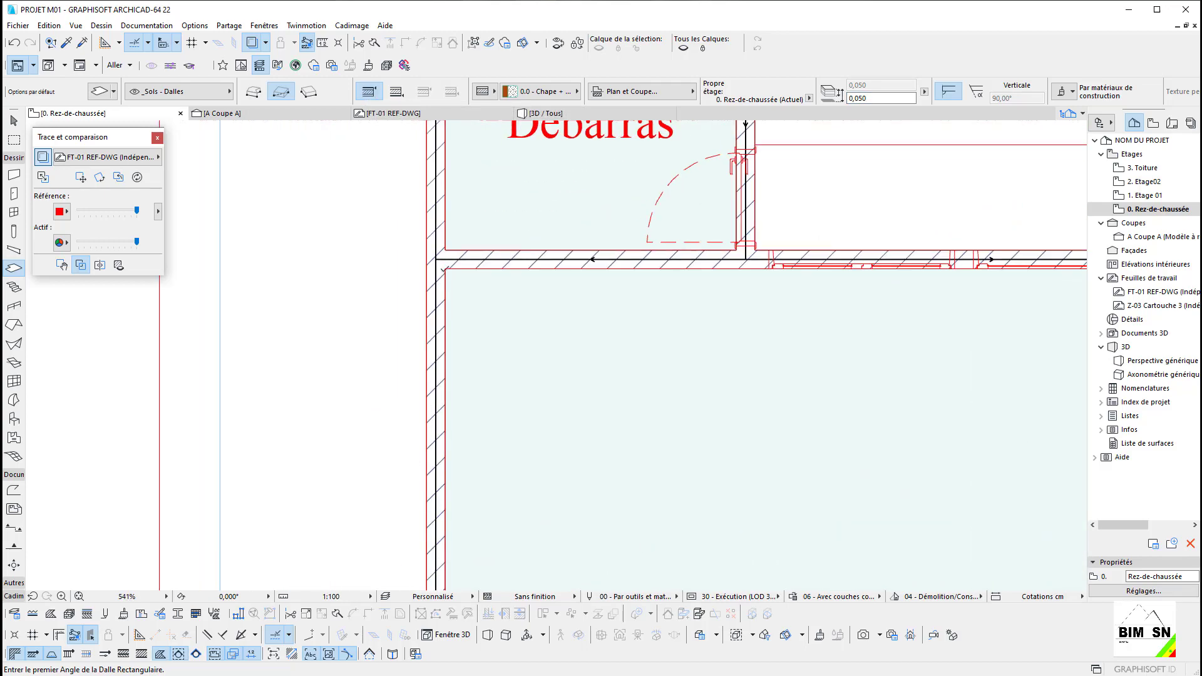
scroll(446, 267, "up", 4)
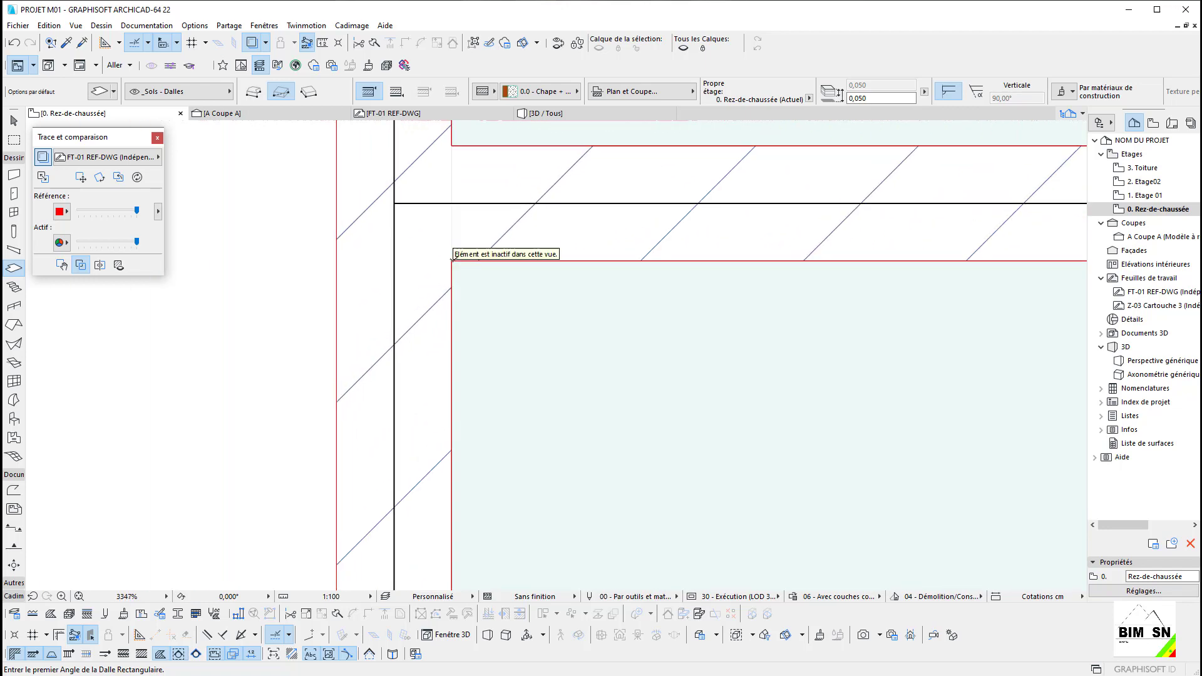
left_click(451, 260)
scroll(392, 185, "down", 5)
scroll(388, 178, "down", 6)
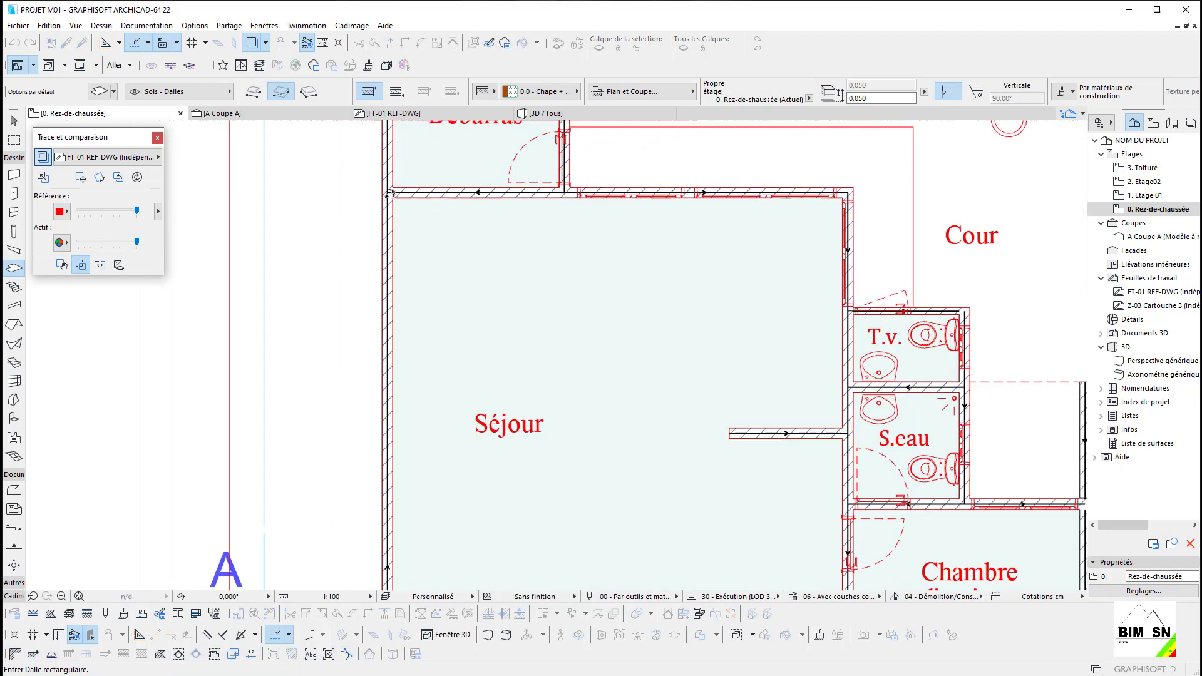
scroll(523, 401, "down", 4)
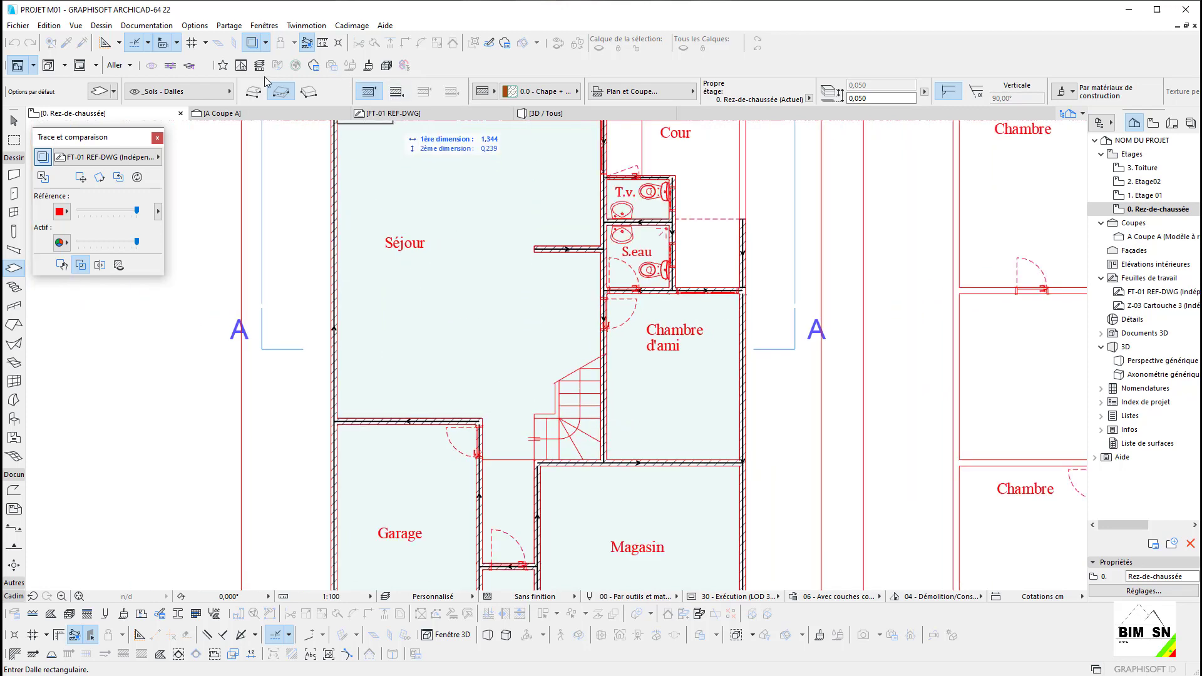
Step: Trace the slab outline along the Séjour's Cour-side wall, down past the stairs, and along the Magasin wall to the corridor
middle_click_drag(514, 270, 518, 408)
scroll(593, 256, "up", 7)
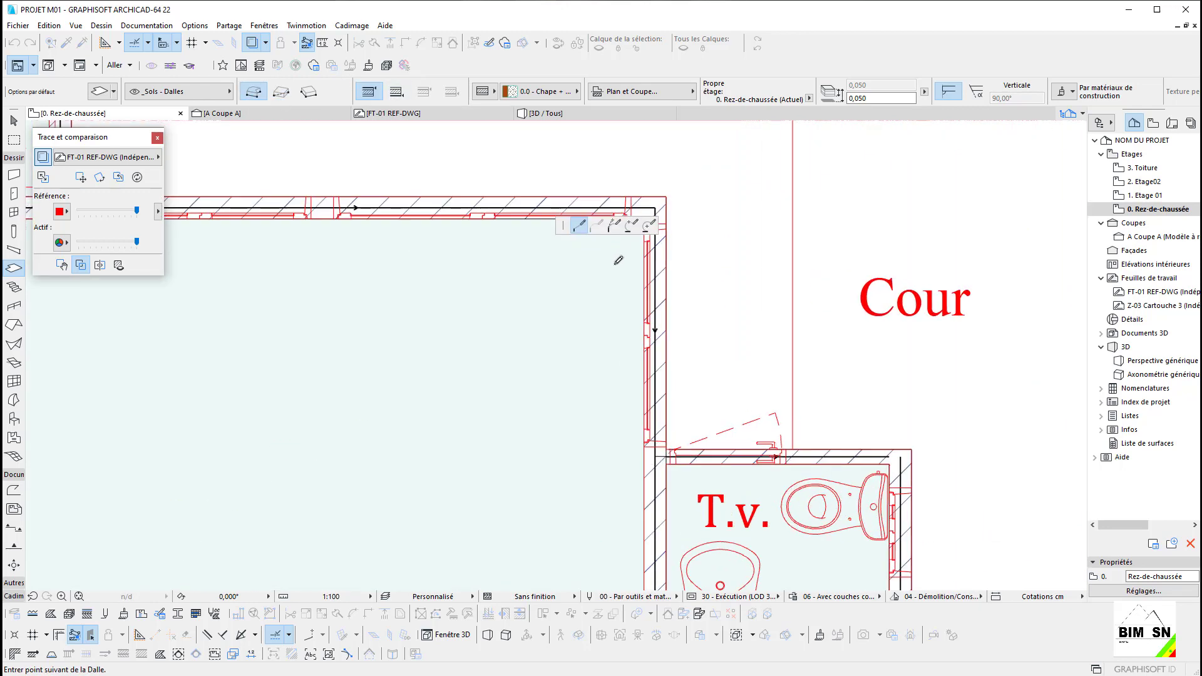
middle_click_drag(619, 258, 565, 340)
scroll(588, 294, "up", 3)
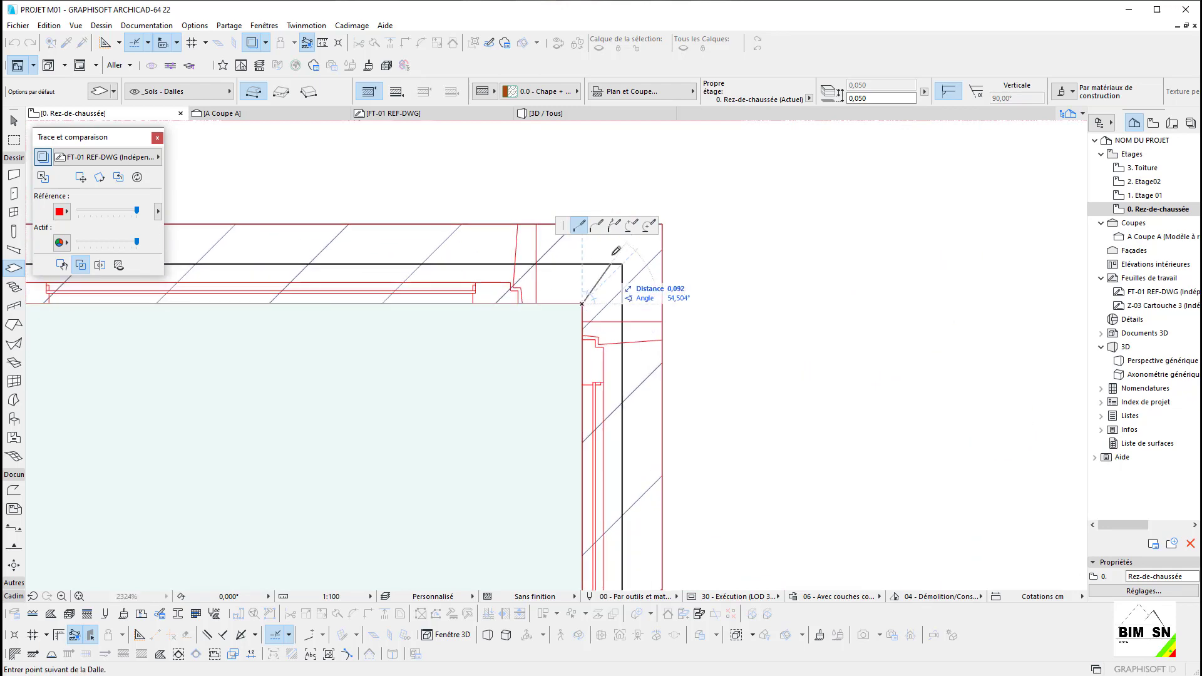
scroll(616, 251, "down", 8)
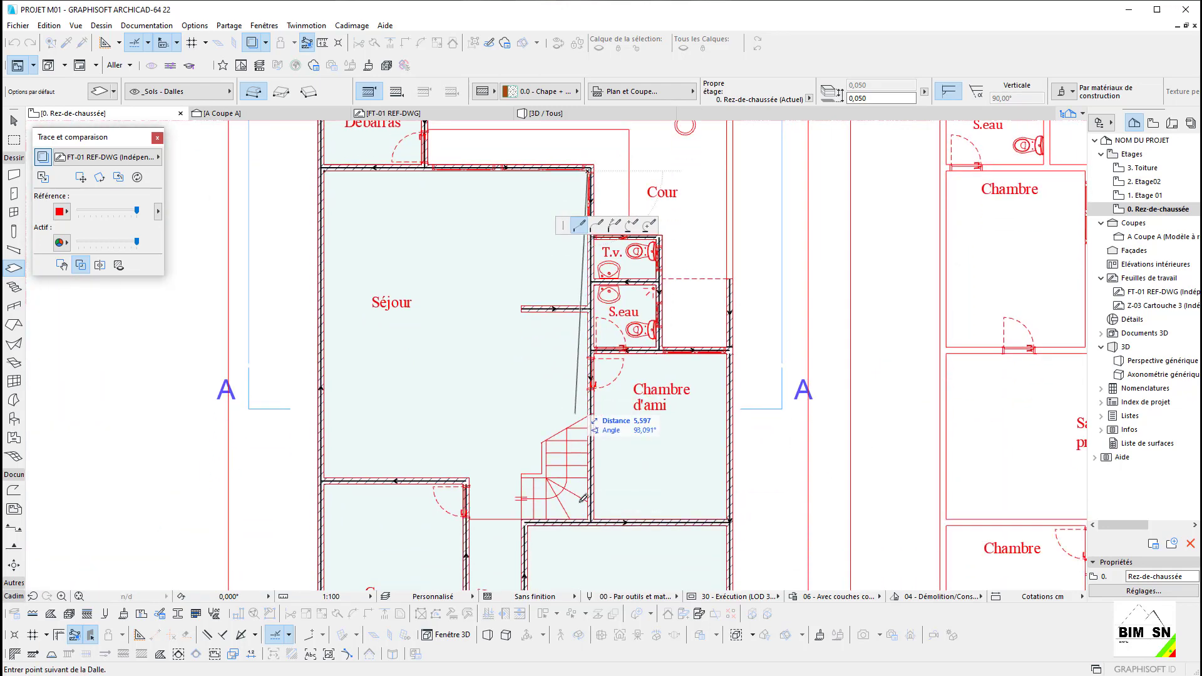
scroll(583, 499, "up", 8)
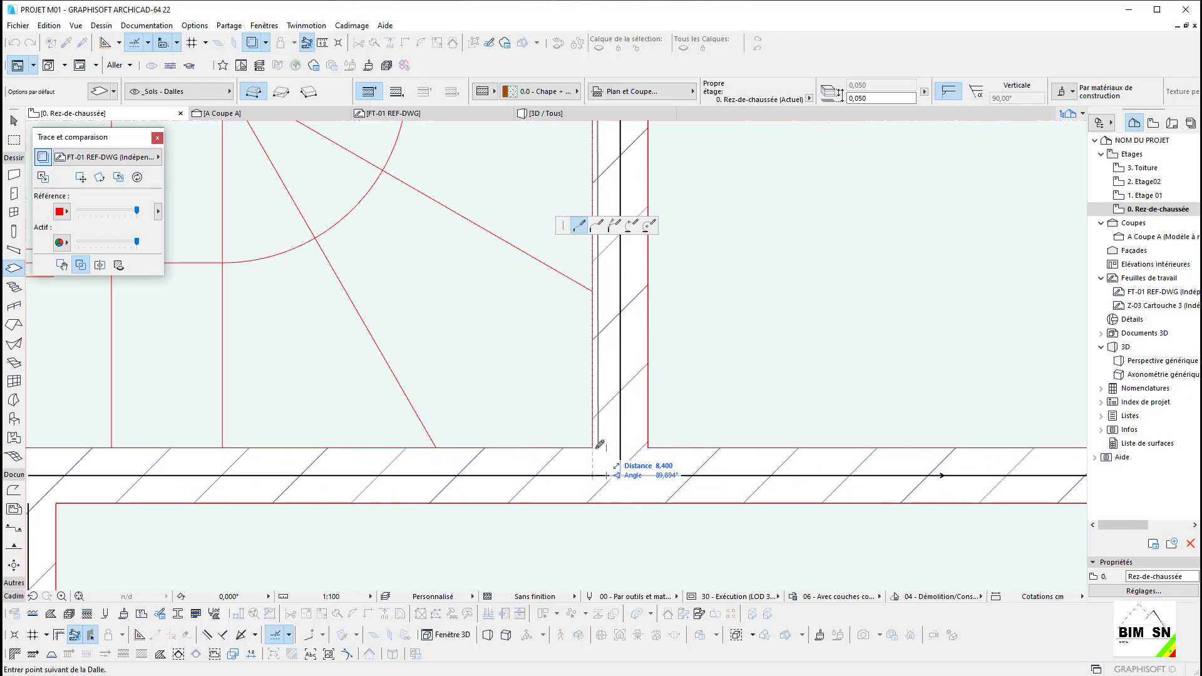
scroll(799, 446, "down", 3)
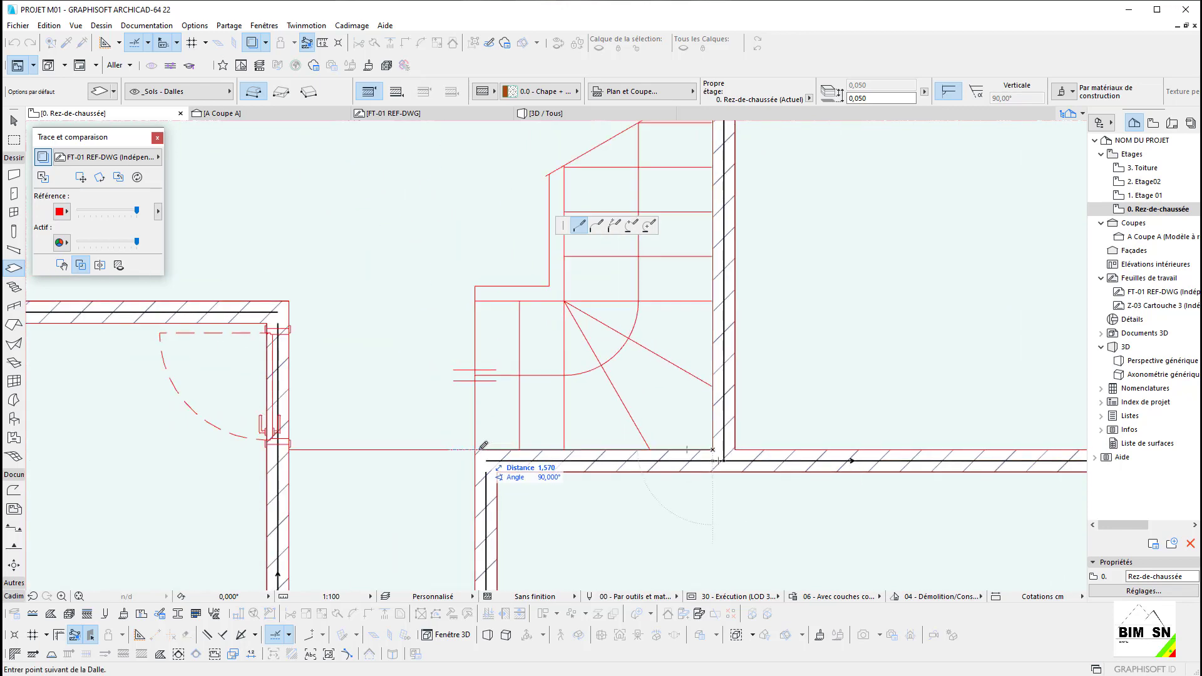
Step: Continue the slab outline down the corridor and across the inner face of the entrance door wall
scroll(511, 365, "down", 3)
scroll(501, 502, "up", 5)
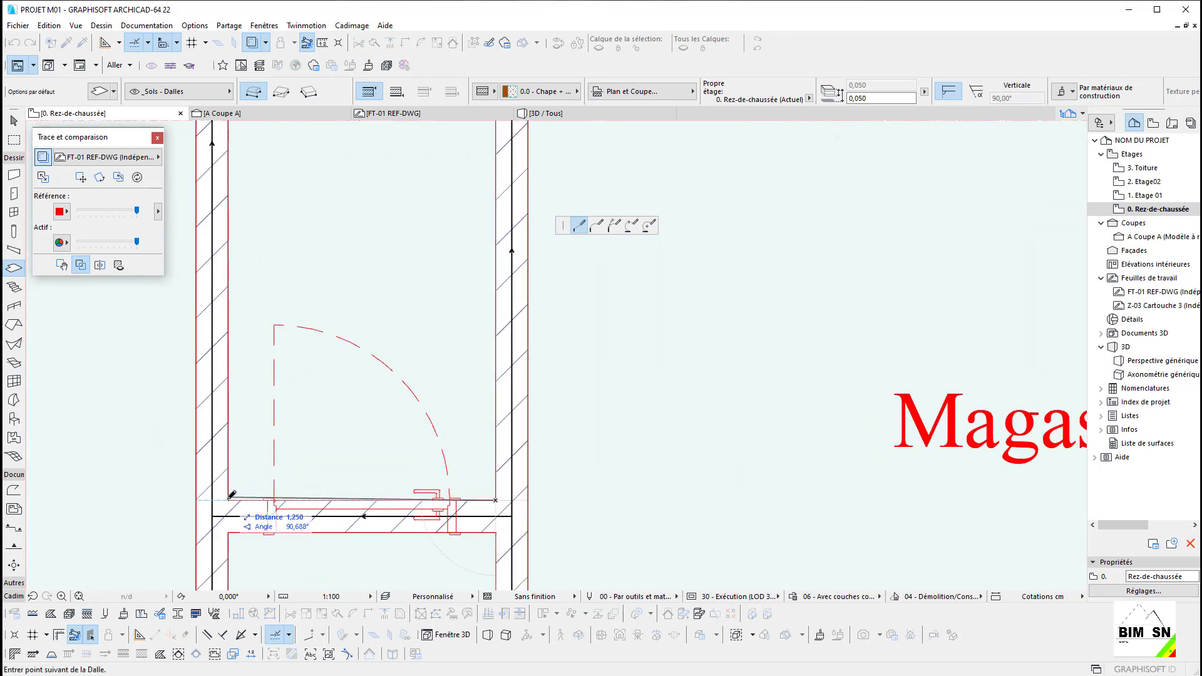
scroll(231, 495, "up", 4)
scroll(231, 488, "down", 6)
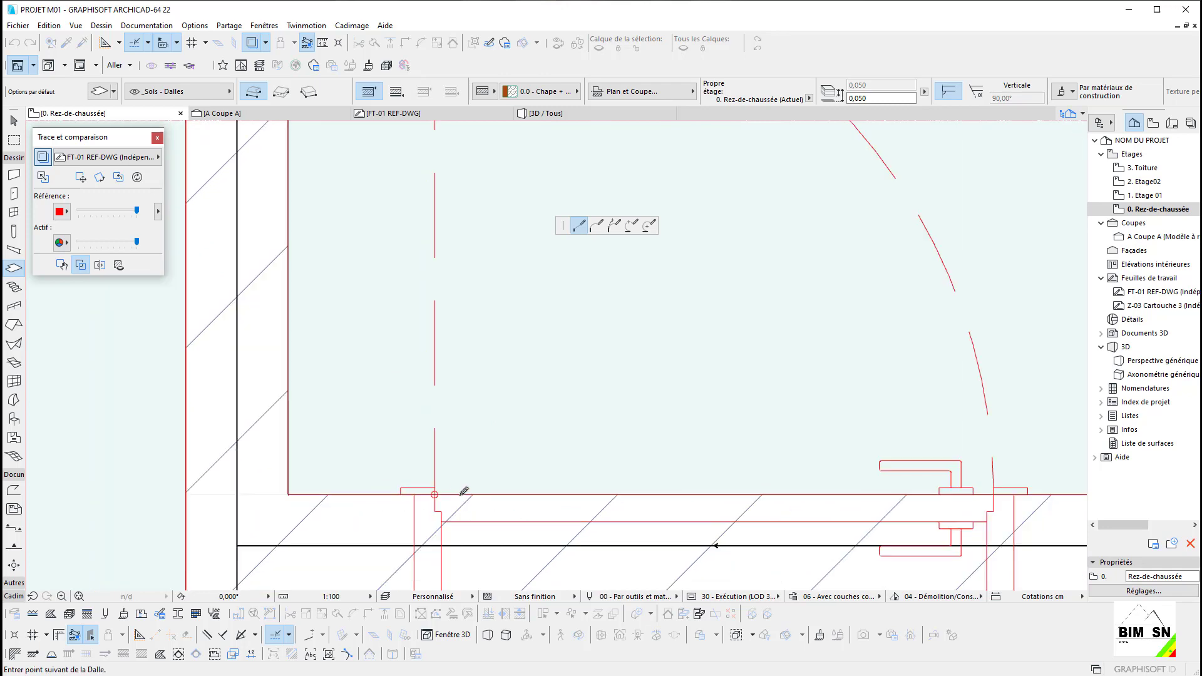
Step: Trace the outline back up the corridor and along the Garage wall, then close the slab at the Séjour's starting corner
scroll(436, 223, "up", 4)
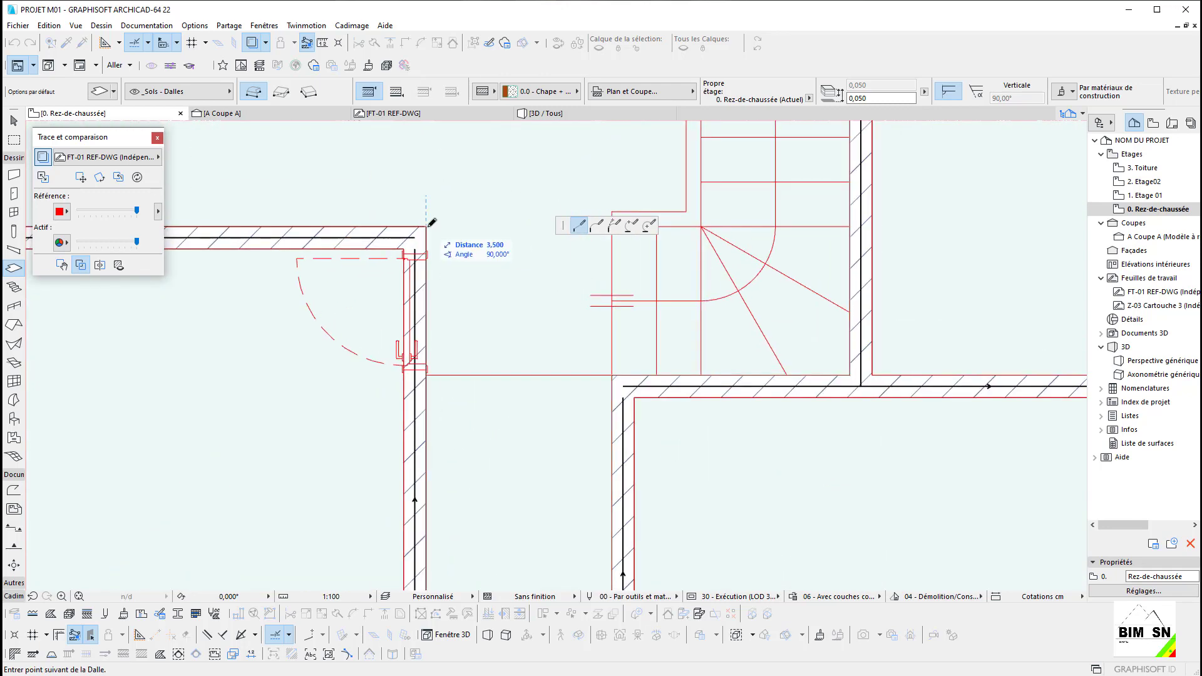
scroll(587, 389, "down", 3)
scroll(306, 400, "up", 6)
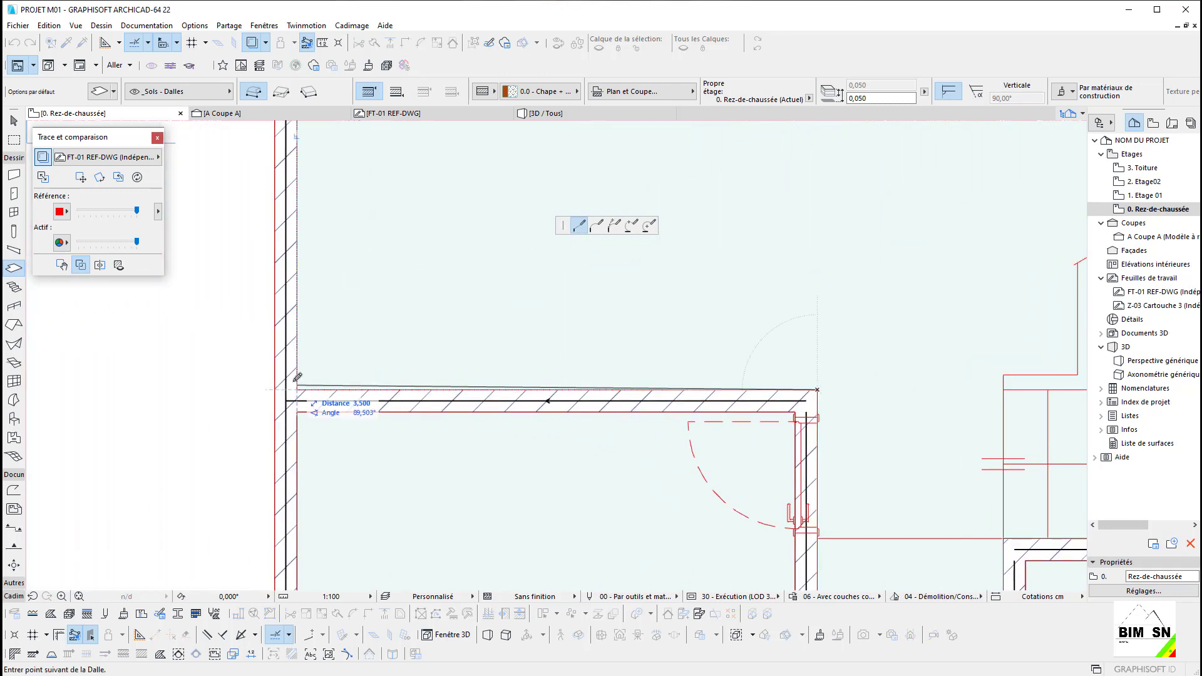
scroll(307, 406, "down", 5)
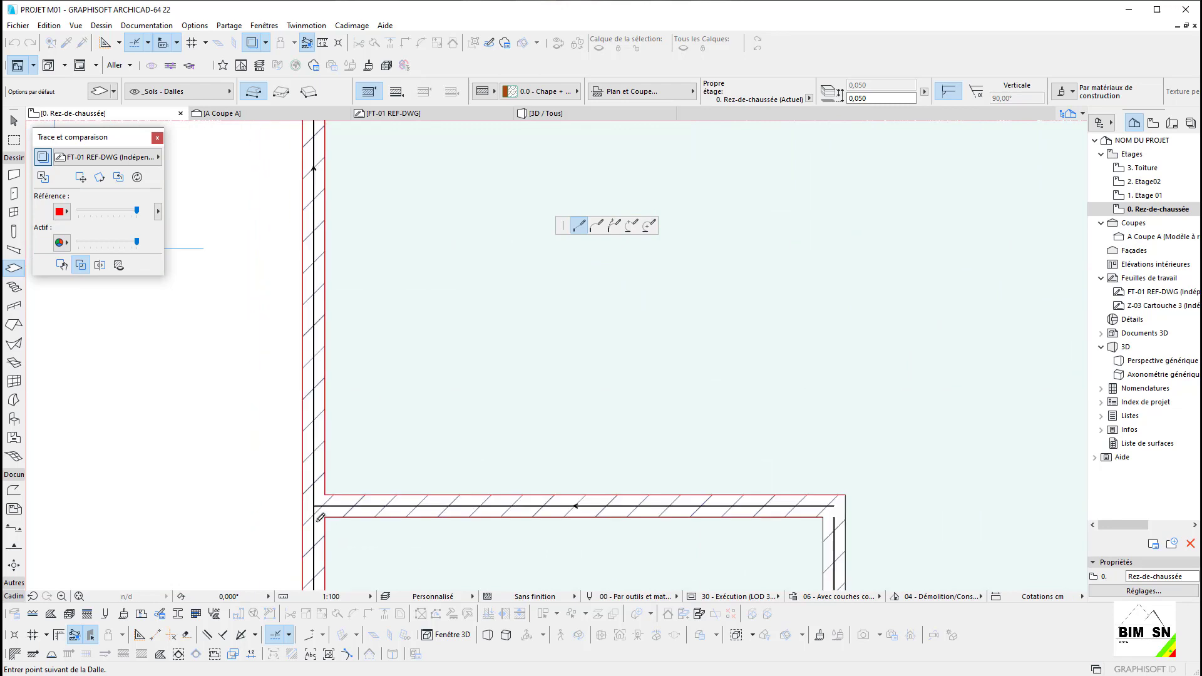
scroll(315, 293, "up", 3)
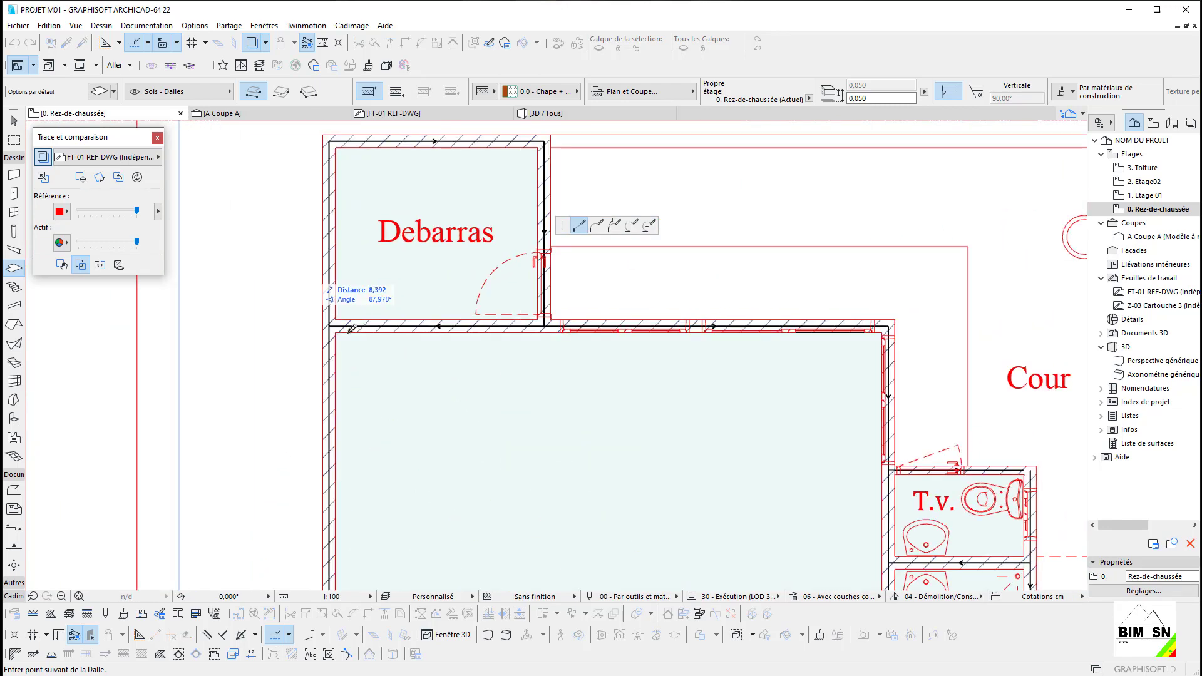
left_click(338, 329)
Step: Switch to the rectangular geometry method and cover the T.v. and S.eau floors with the composite slab
scroll(338, 328, "down", 6)
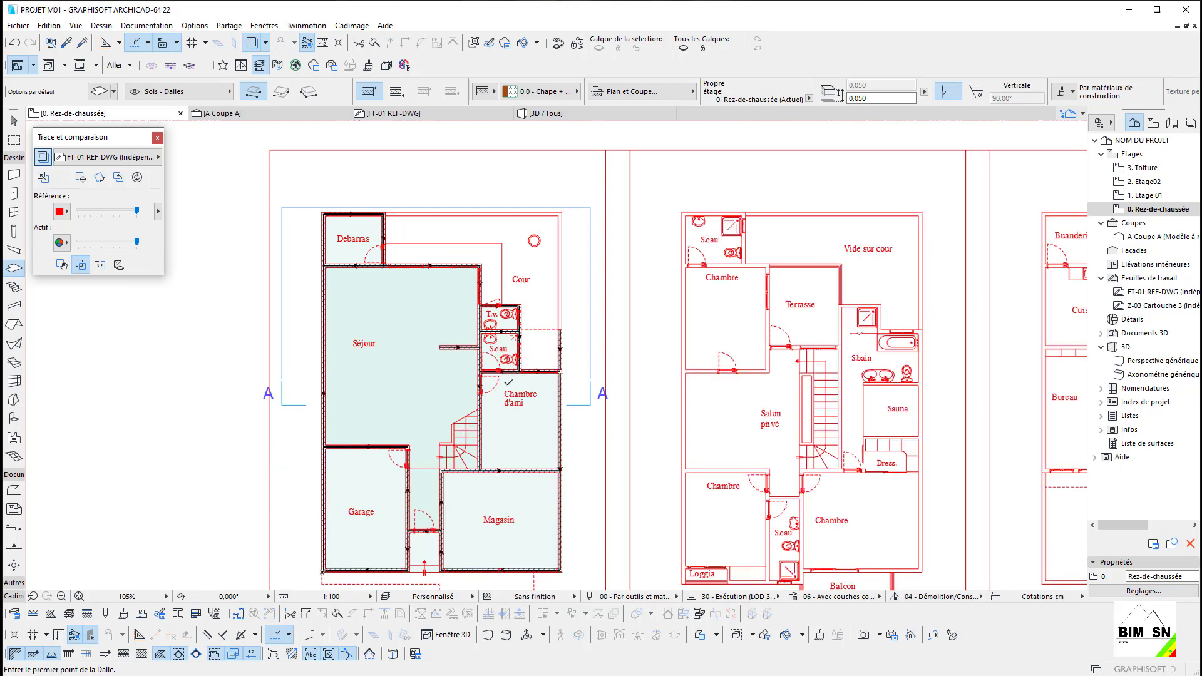
scroll(503, 319, "up", 6)
scroll(471, 239, "up", 4)
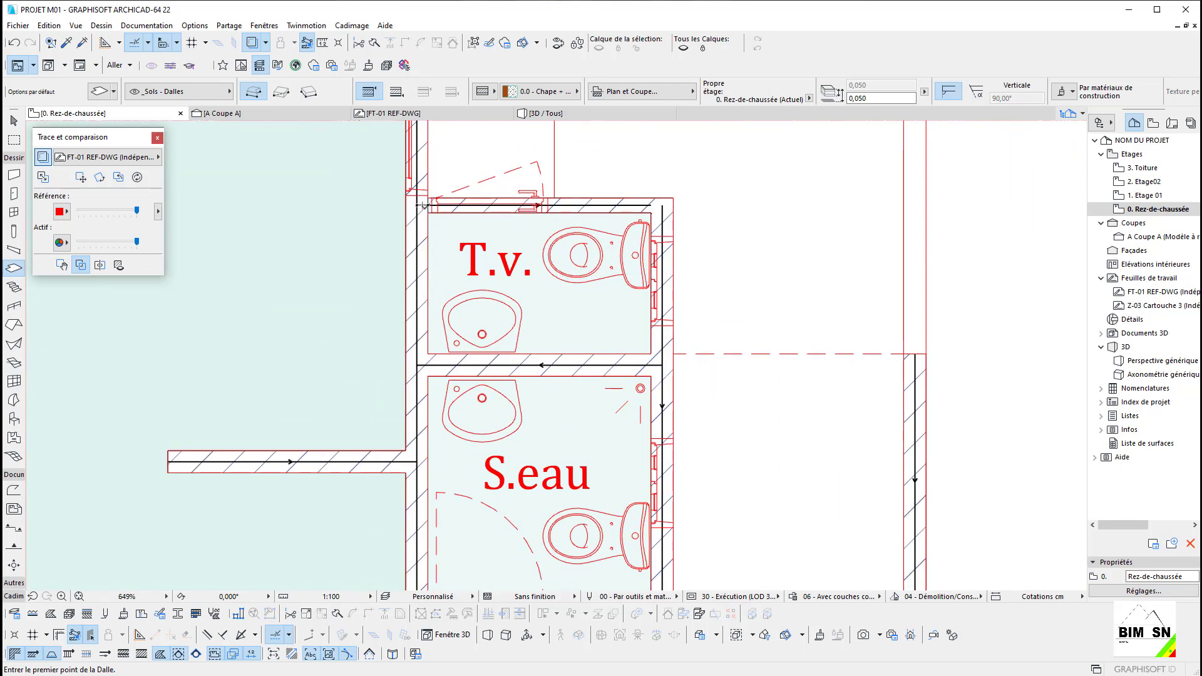
left_click(424, 206)
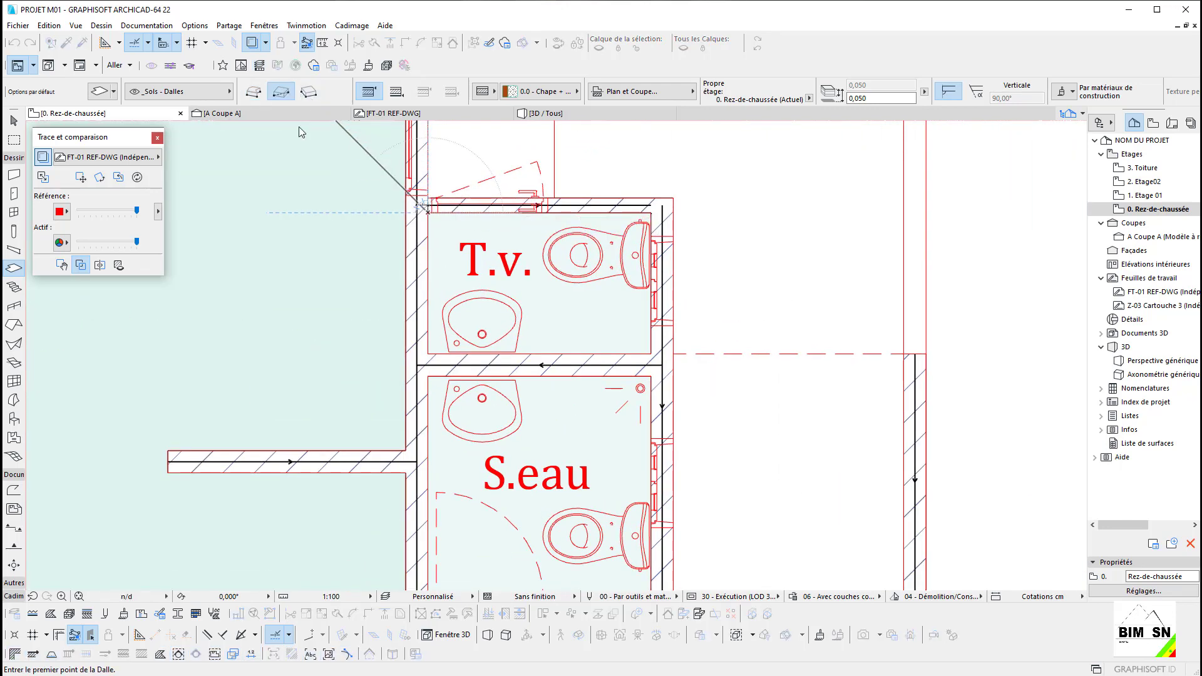
middle_click_drag(616, 543, 569, 372)
scroll(609, 430, "up", 2)
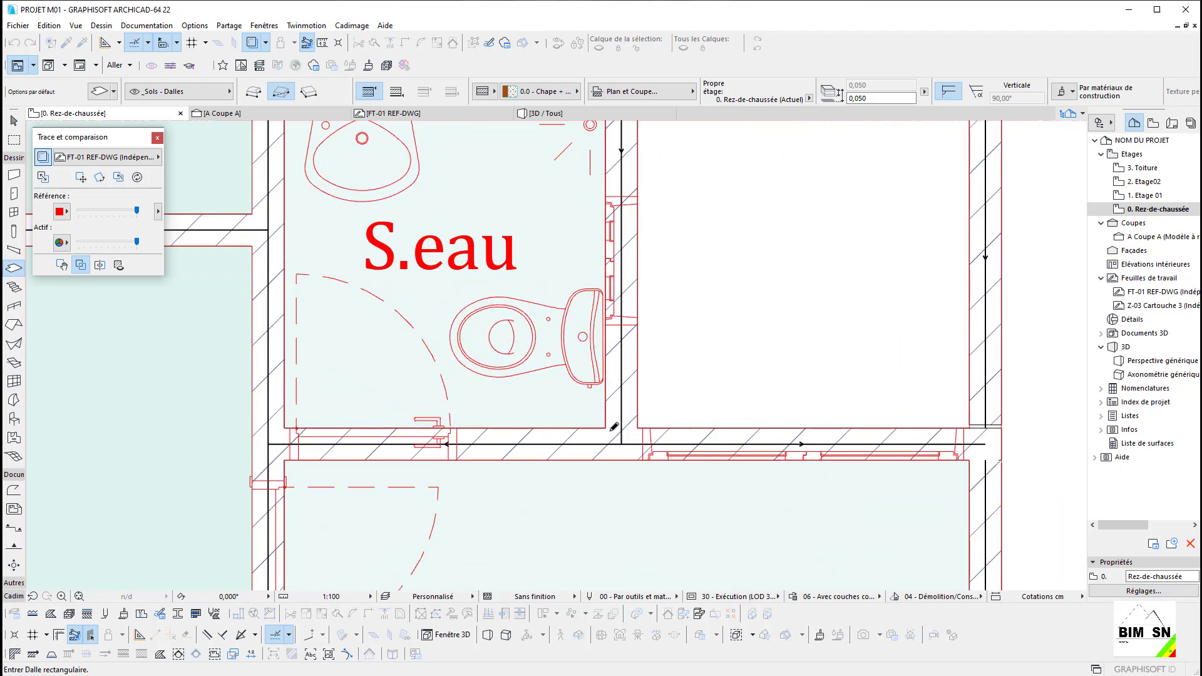
left_click(610, 425)
Step: Place a rectangular floor-finish slab between the inner wall corners of the Chambre d'ami
scroll(611, 425, "down", 3)
scroll(457, 376, "up", 4)
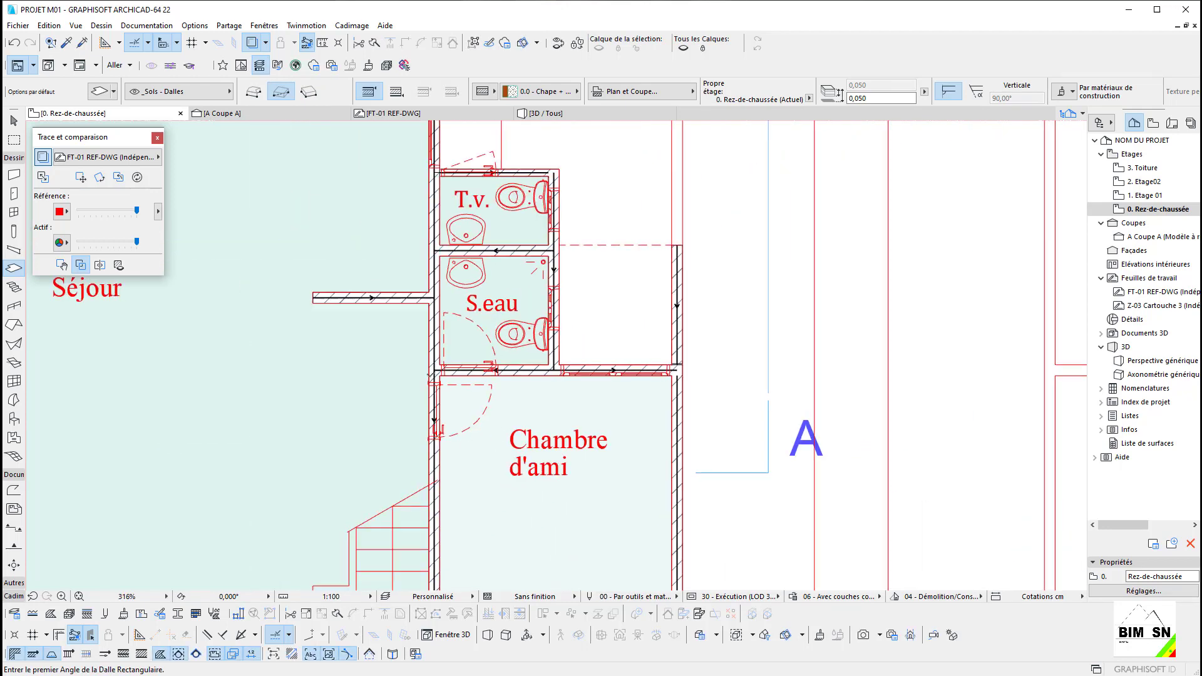
scroll(457, 375, "up", 2)
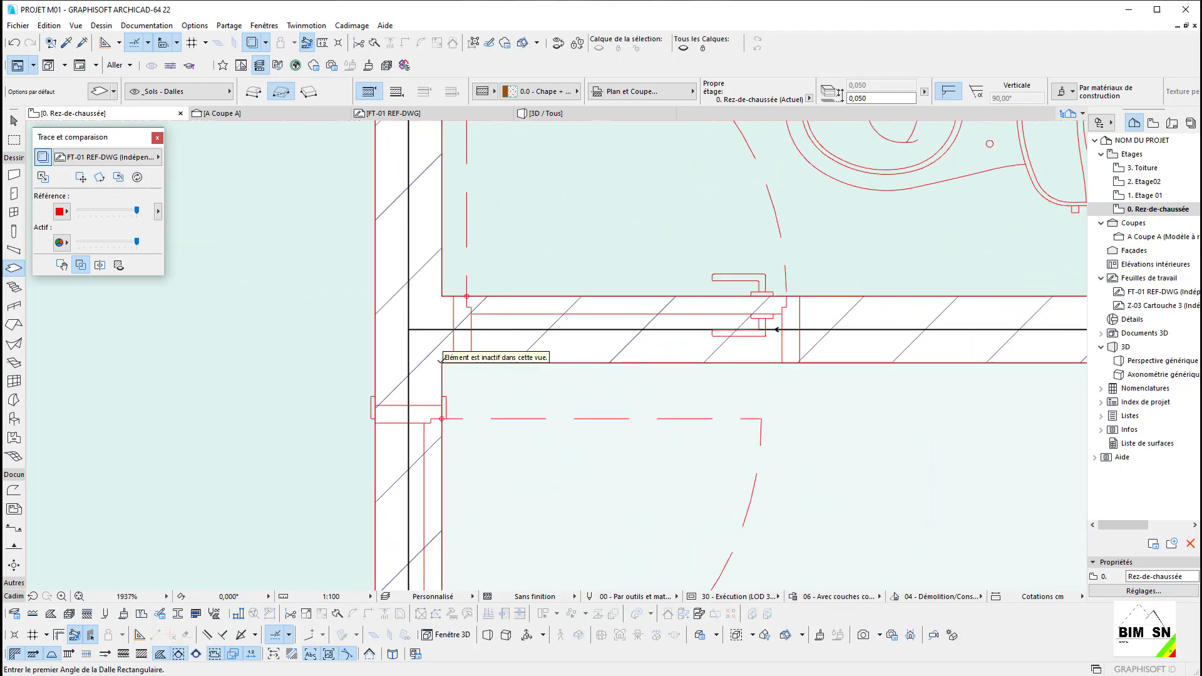
left_click(441, 360)
scroll(476, 407, "down", 8)
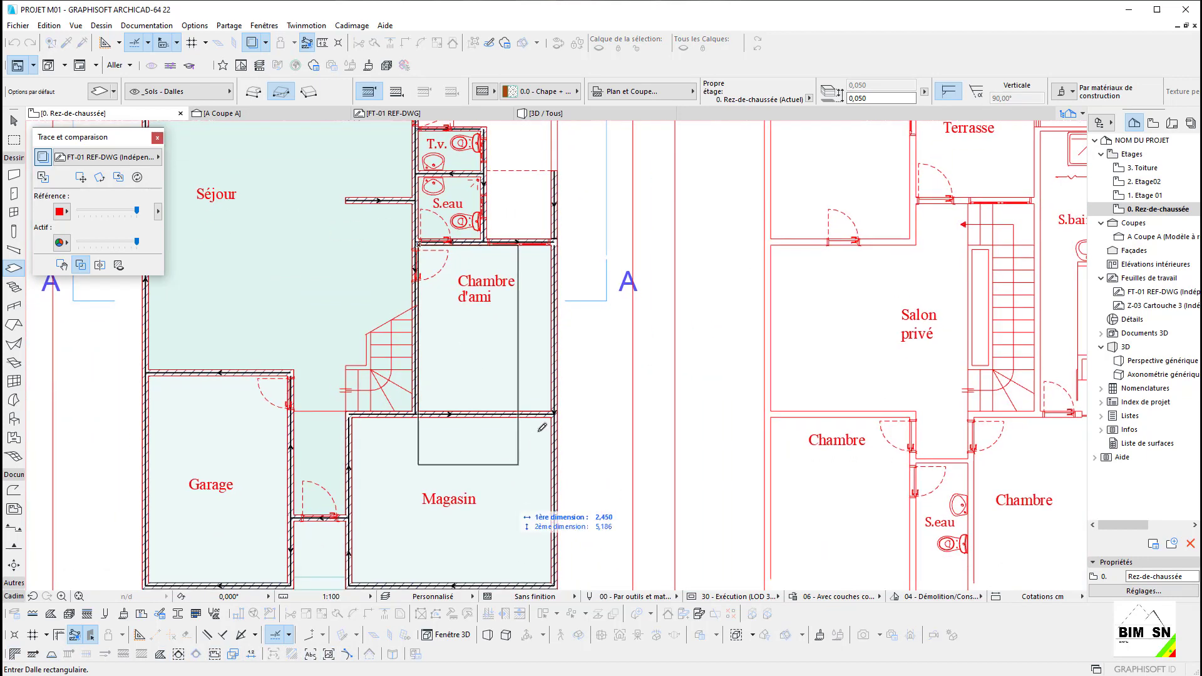
scroll(542, 428, "up", 6)
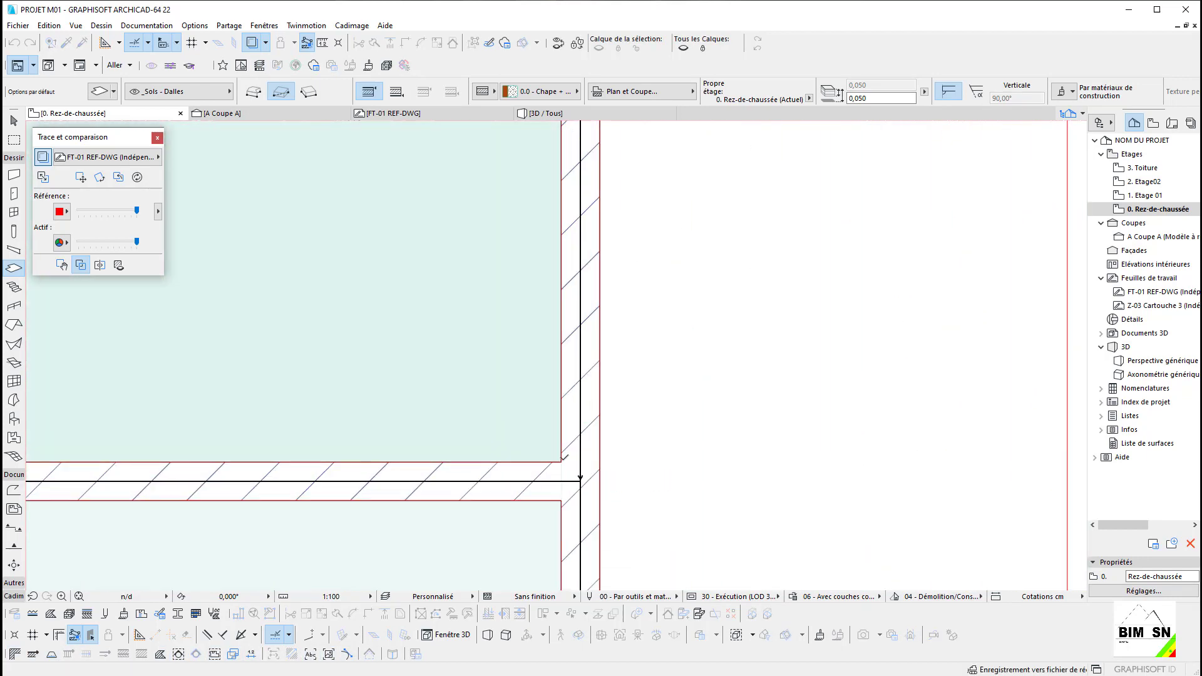
Step: Place a rectangular floor-finish slab between the inner wall corners of the Debarras
scroll(634, 530, "down", 9)
scroll(457, 314, "up", 6)
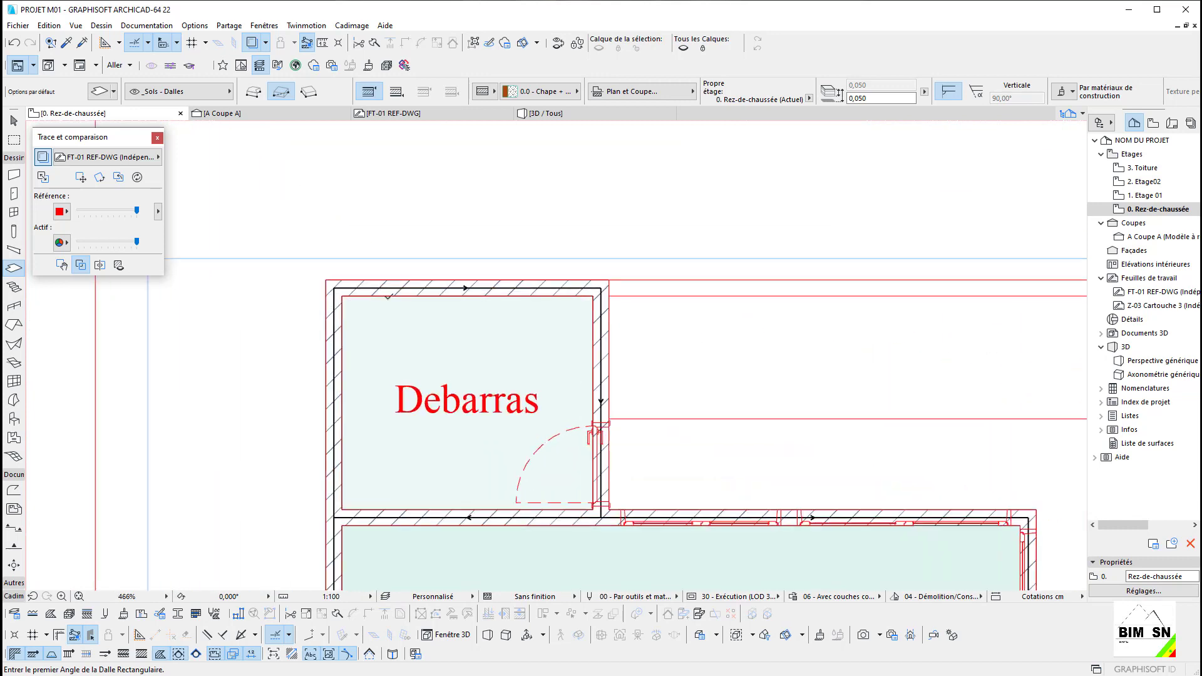
scroll(388, 296, "up", 1)
scroll(618, 531, "up", 4)
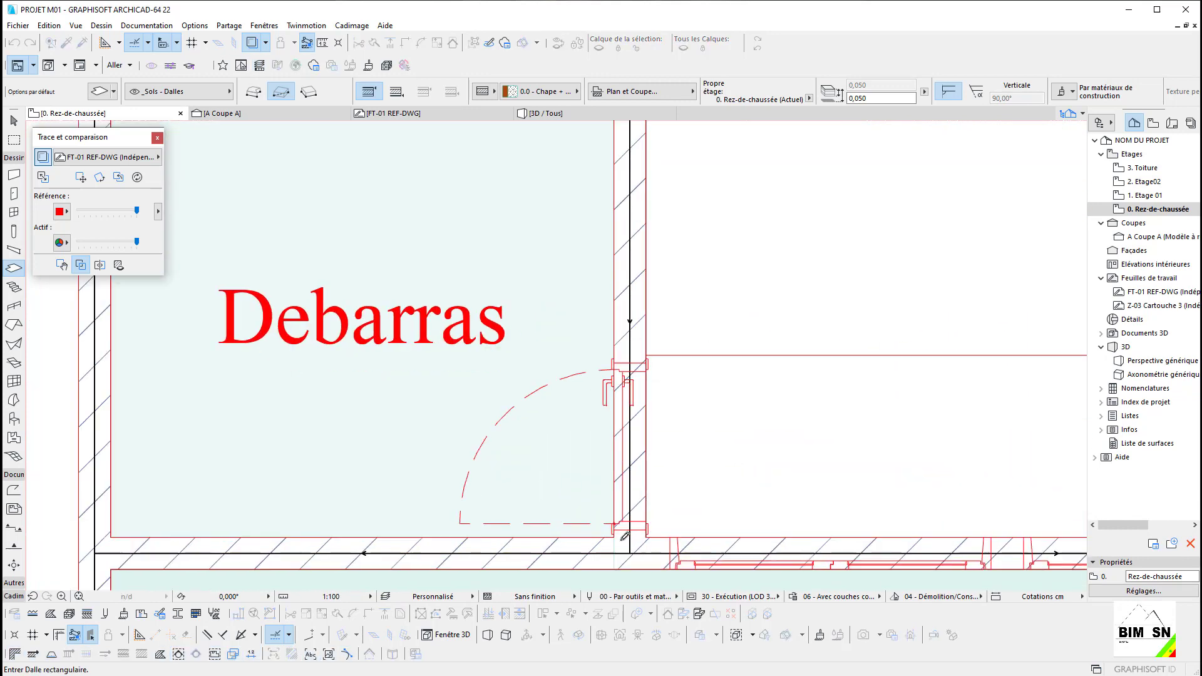
left_click(619, 531)
Step: Place a rectangular floor-finish slab between the inner wall corners of the Magasin
scroll(533, 357, "down", 8)
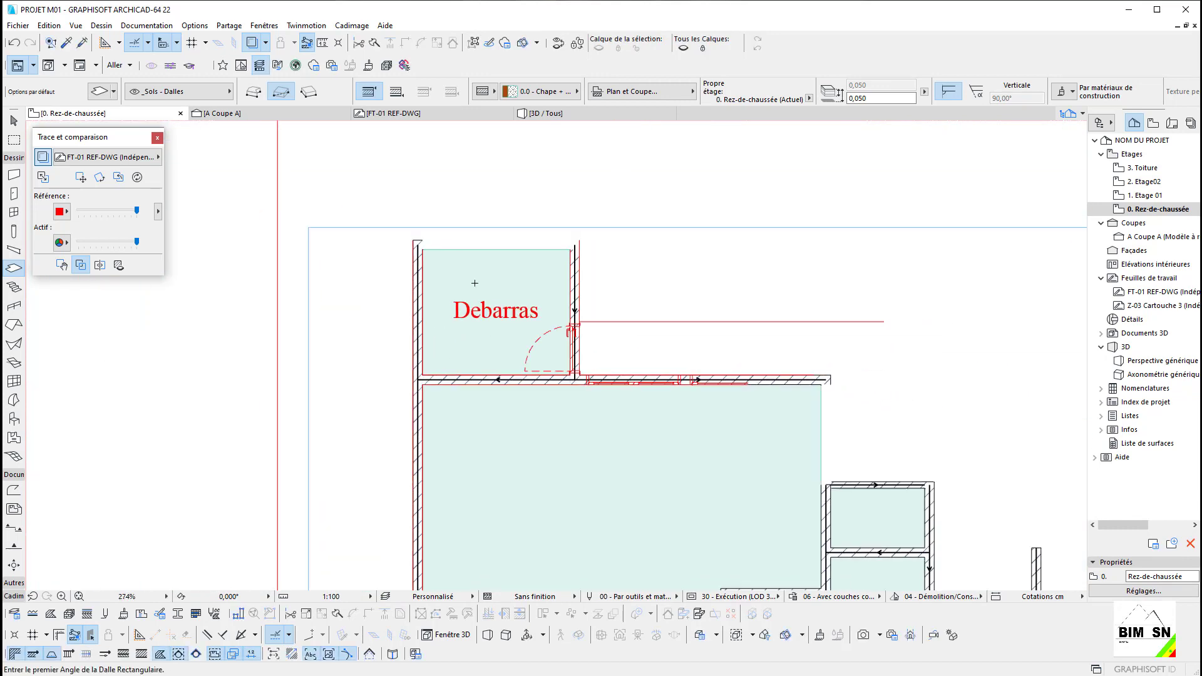
scroll(551, 438, "up", 6)
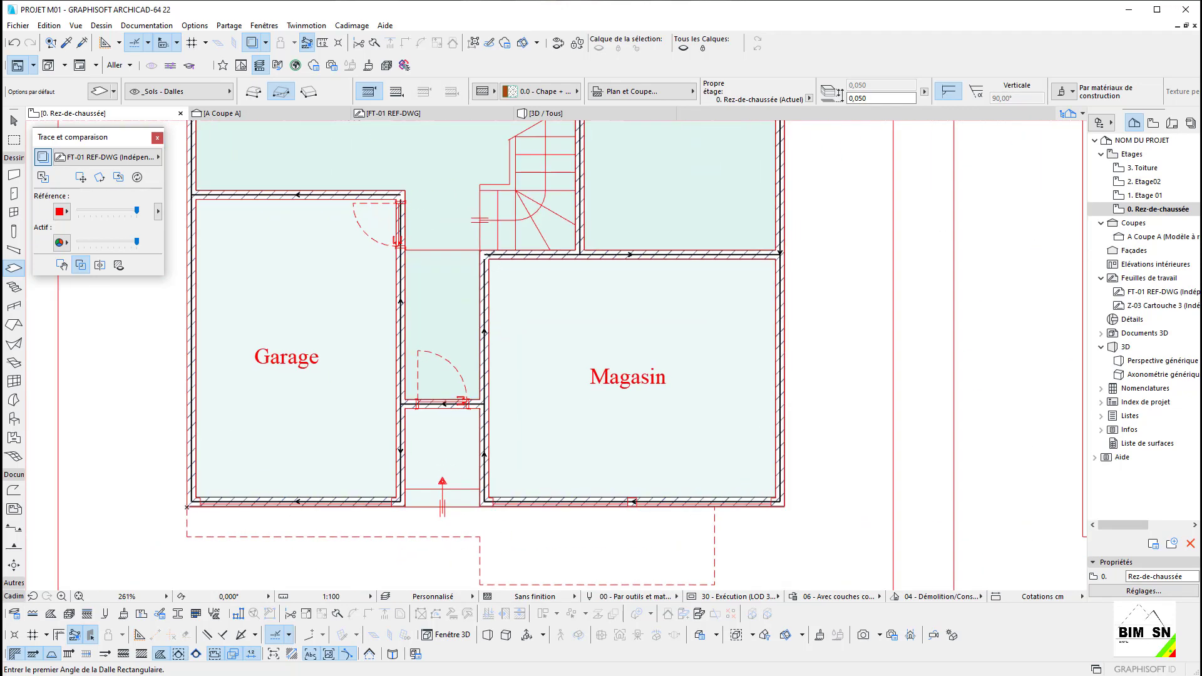
scroll(775, 500, "up", 5)
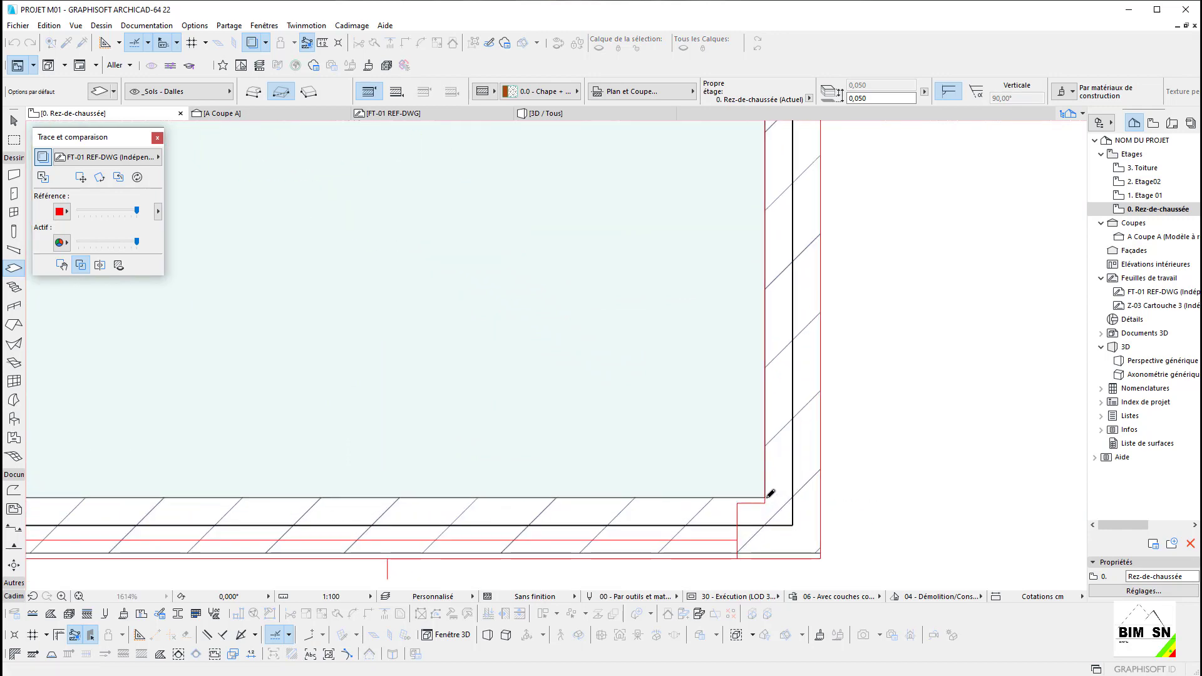
left_click(771, 499)
Step: Place a rectangular slab over the entrance porch from the step line to the door wall, between the Garage and Magasin walls
scroll(629, 495, "down", 5)
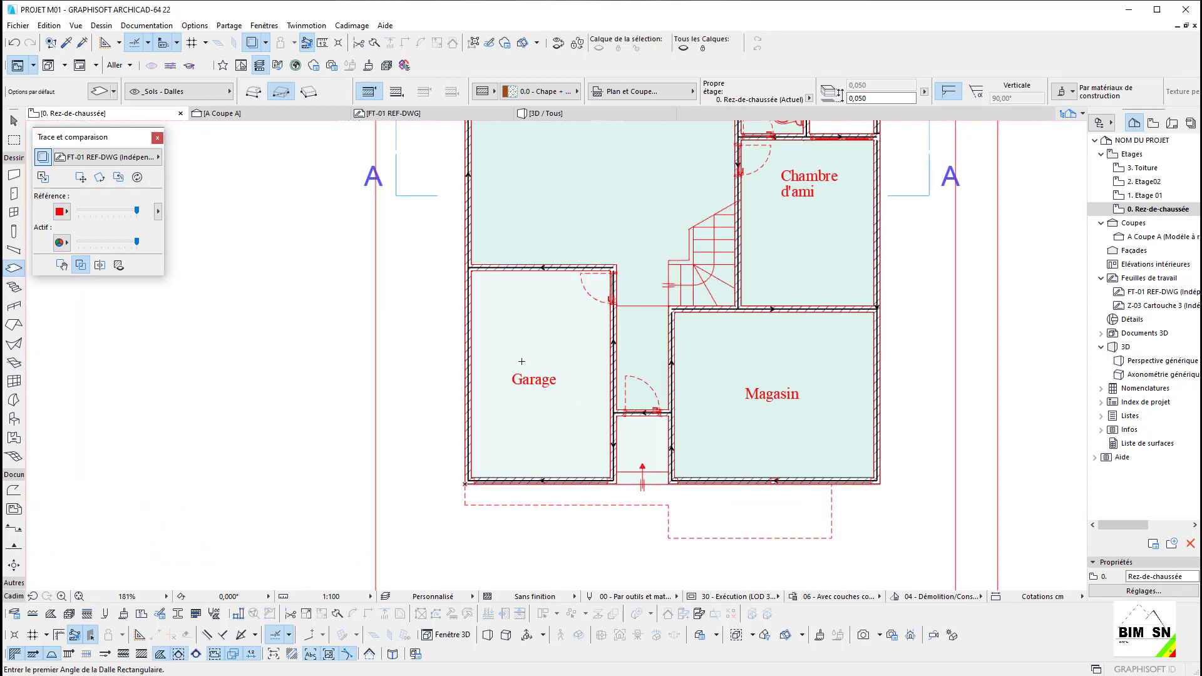
middle_click_drag(572, 409, 491, 441)
middle_click_drag(595, 468, 513, 471)
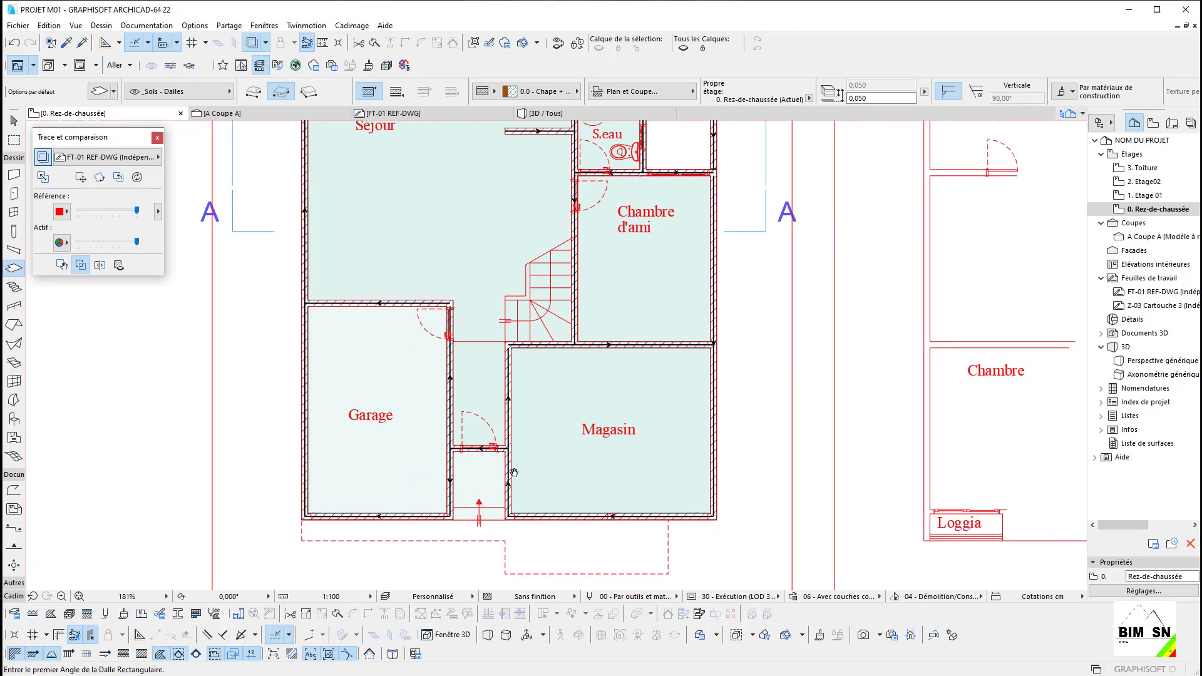
scroll(487, 521, "up", 8)
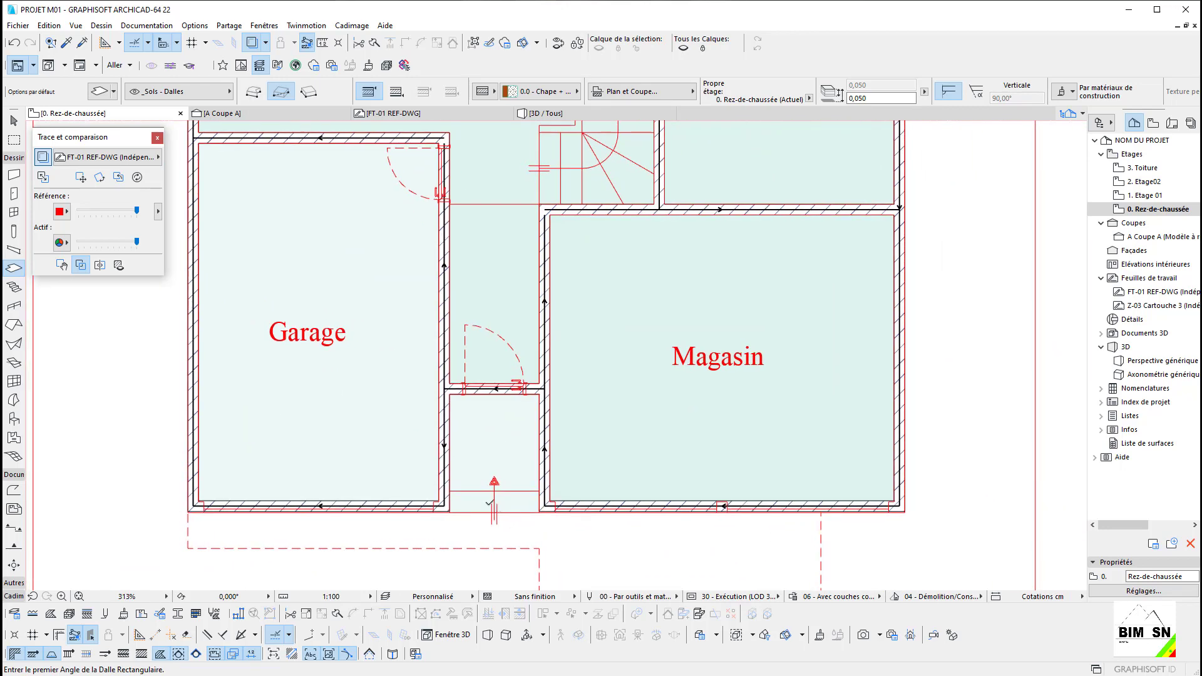
scroll(488, 495, "up", 1)
left_click(480, 499)
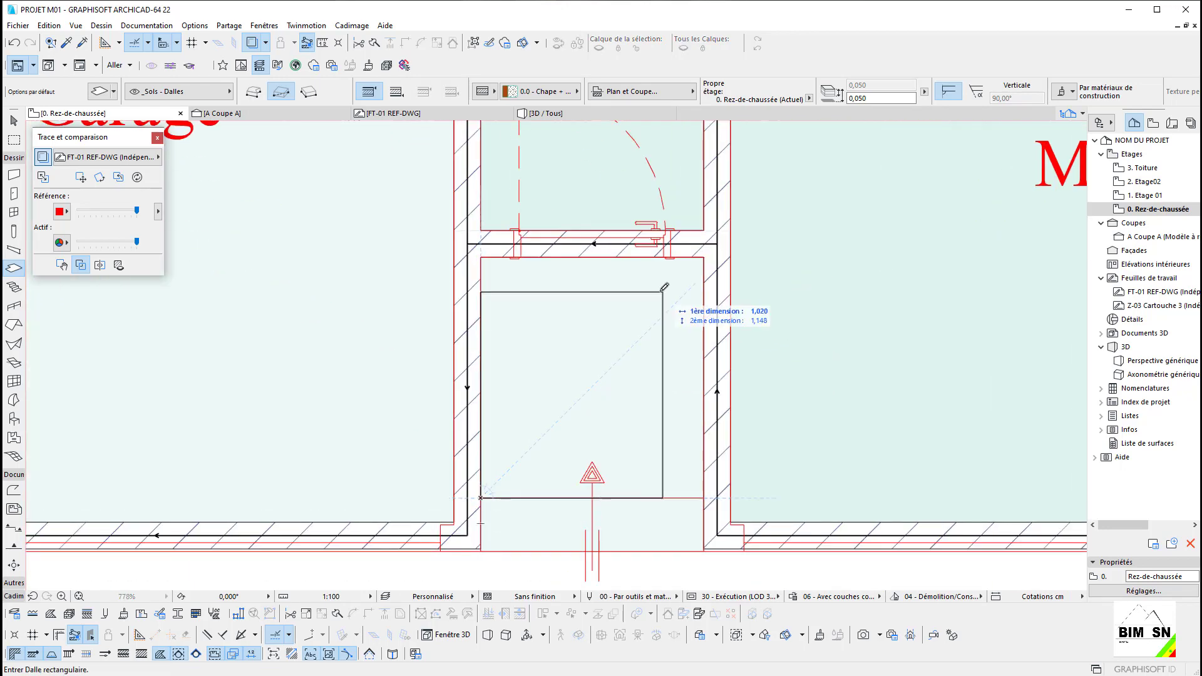
left_click(704, 258)
Step: Add a rectangular slab strip between the porch step line and the outer facade edge, and leave the Slab tool
scroll(498, 529, "up", 3)
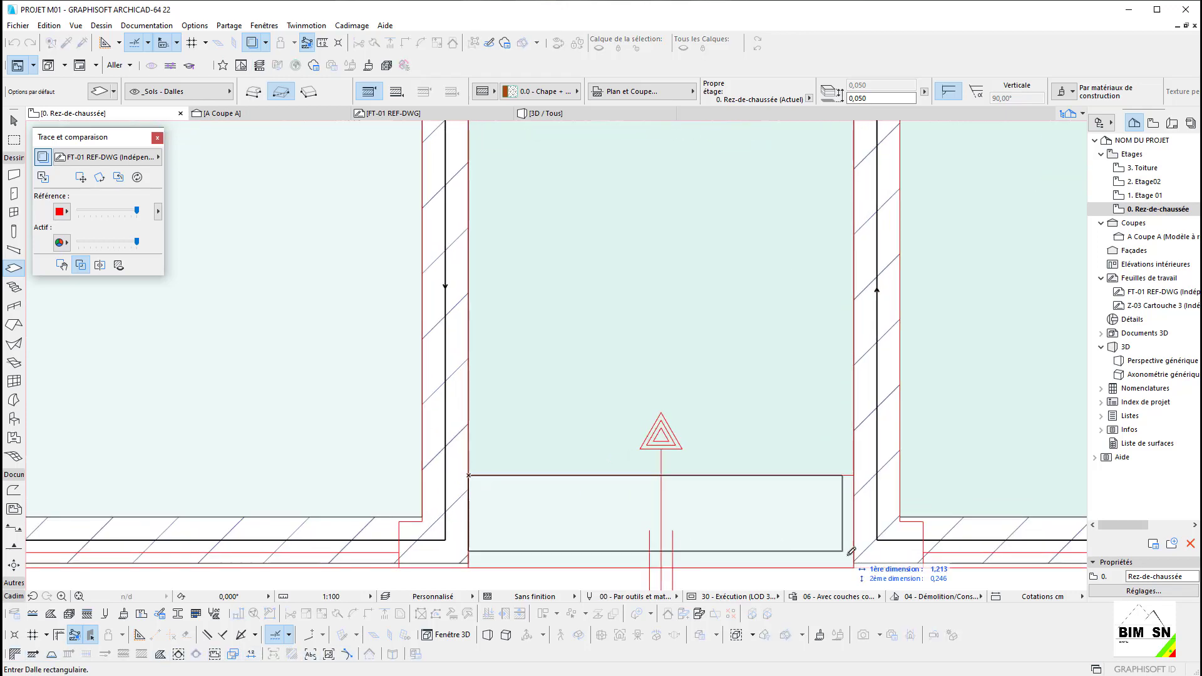
left_click(854, 567)
scroll(567, 514, "down", 8)
key("Escape")
Step: Open the 3D view of the model to check the new floor slabs
scroll(569, 493, "down", 5)
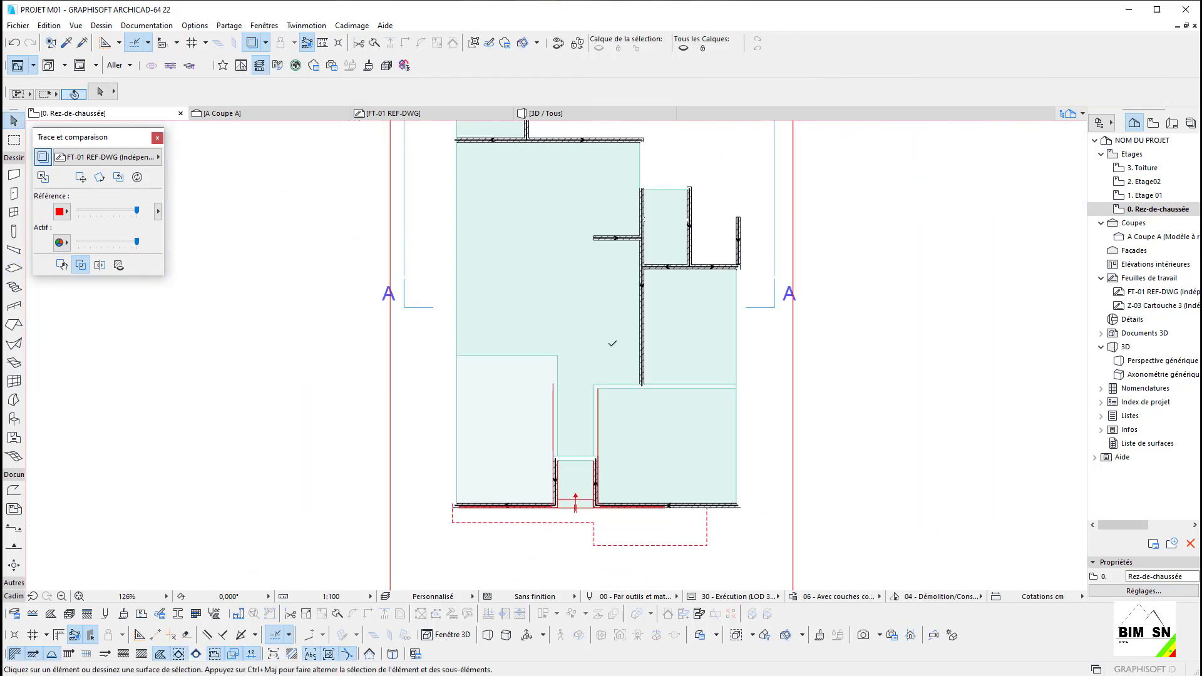
key("F3")
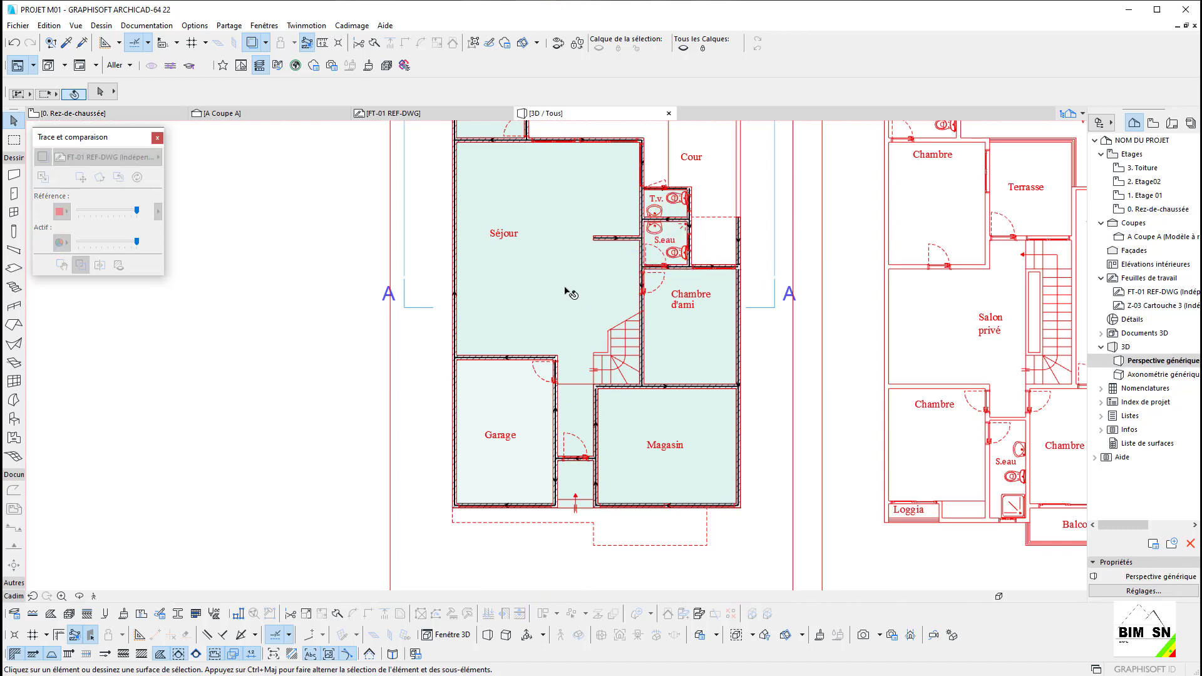
Step: Examine the Séjour floor-finish slab and the other room slabs in 3D from several angles
middle_click_drag(555, 325, 562, 422, "shift")
scroll(560, 421, "up", 4)
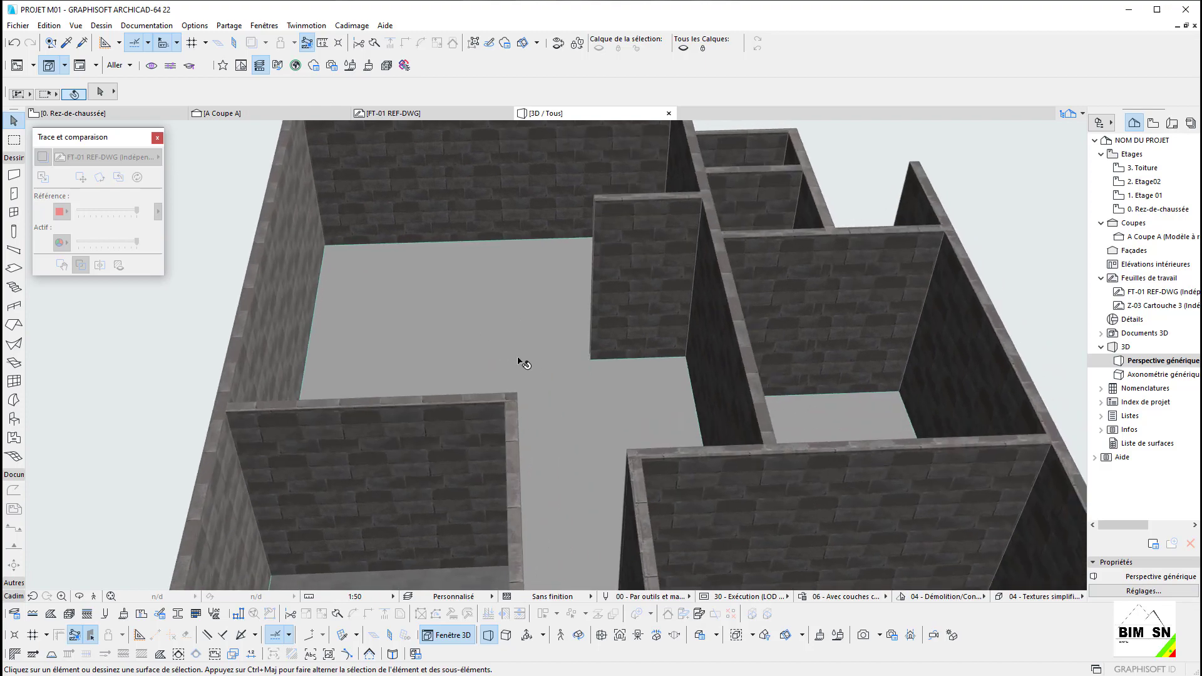
left_click(528, 365)
scroll(584, 374, "up", 2)
scroll(586, 376, "up", 2)
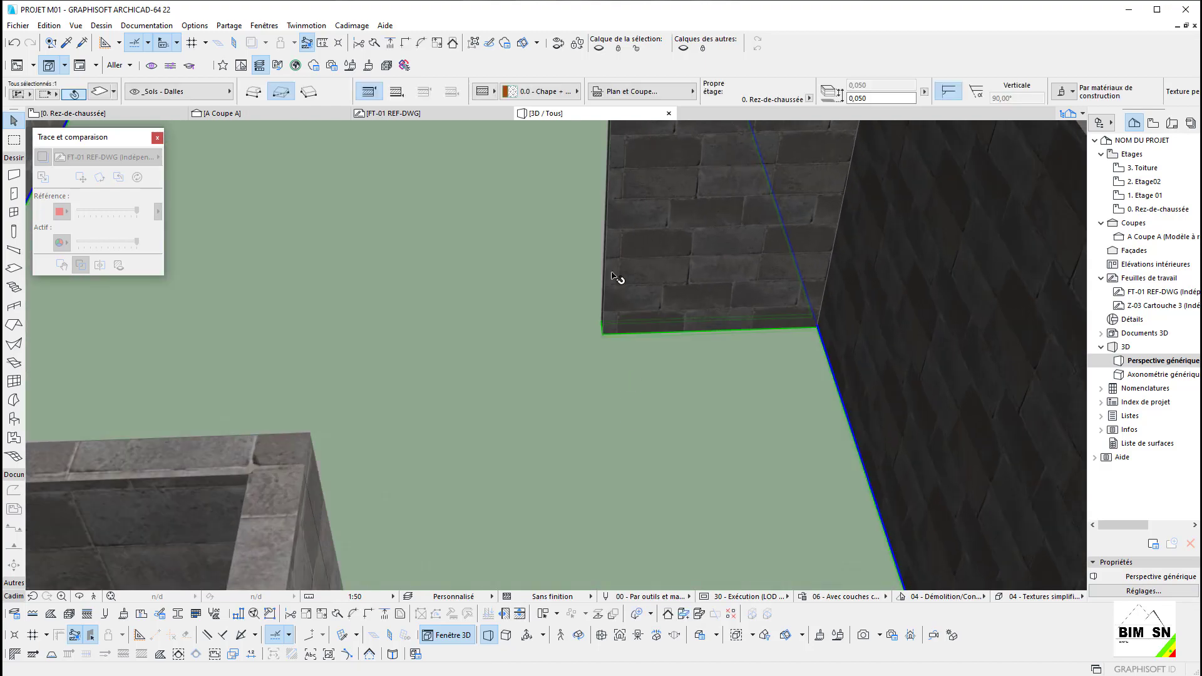
scroll(486, 356, "down", 10)
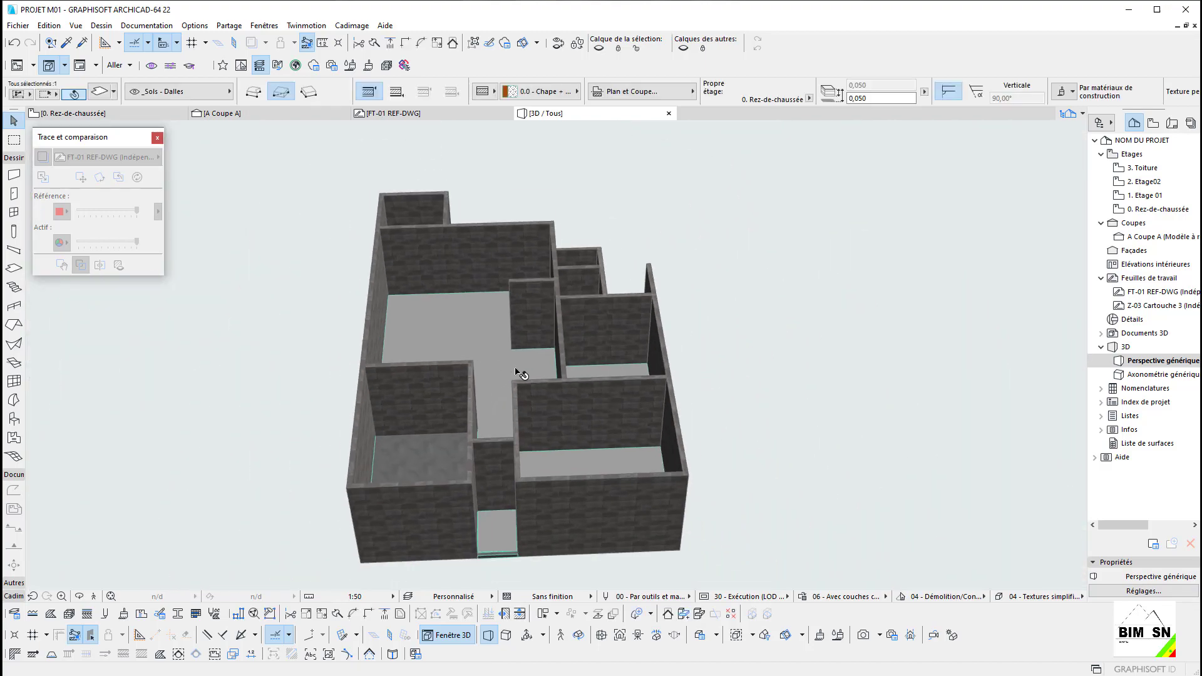
middle_click_drag(519, 373, 573, 273, "shift")
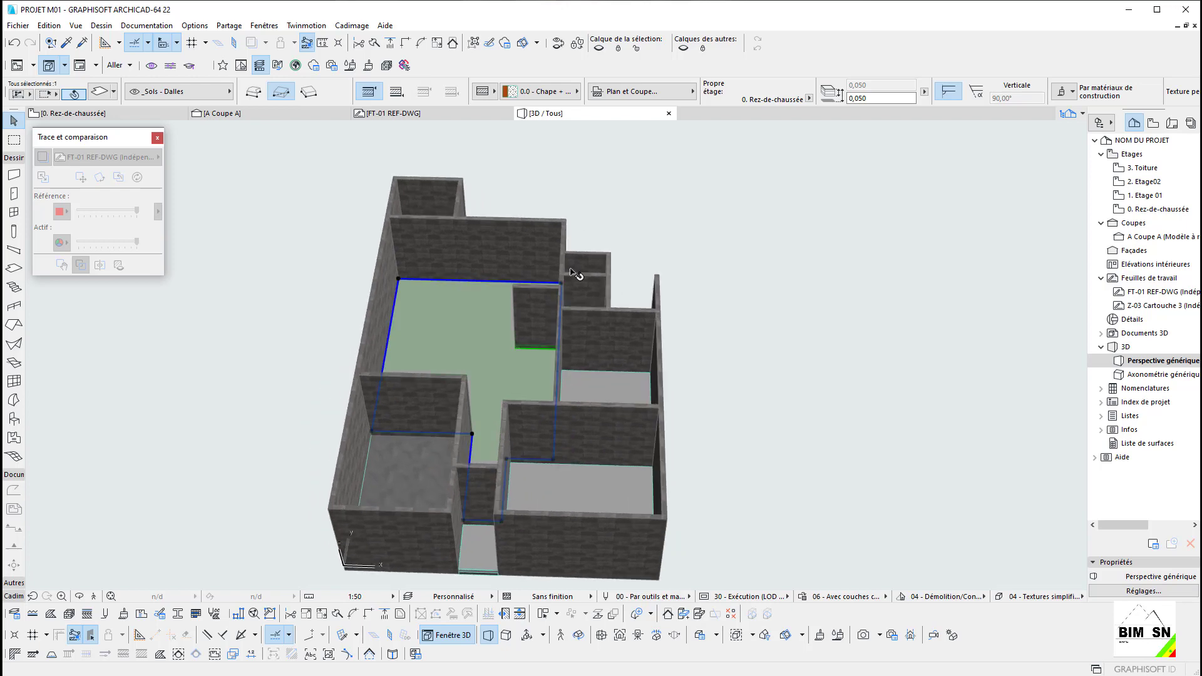
left_click(890, 273)
scroll(814, 310, "down", 3)
middle_click_drag(726, 344, 754, 376, "shift")
Step: Lower the floor-finish strip at the front of the entrance porch vertically onto the lower lean-concrete step, at elevation -0,100
scroll(577, 511, "up", 3)
scroll(577, 511, "up", 6)
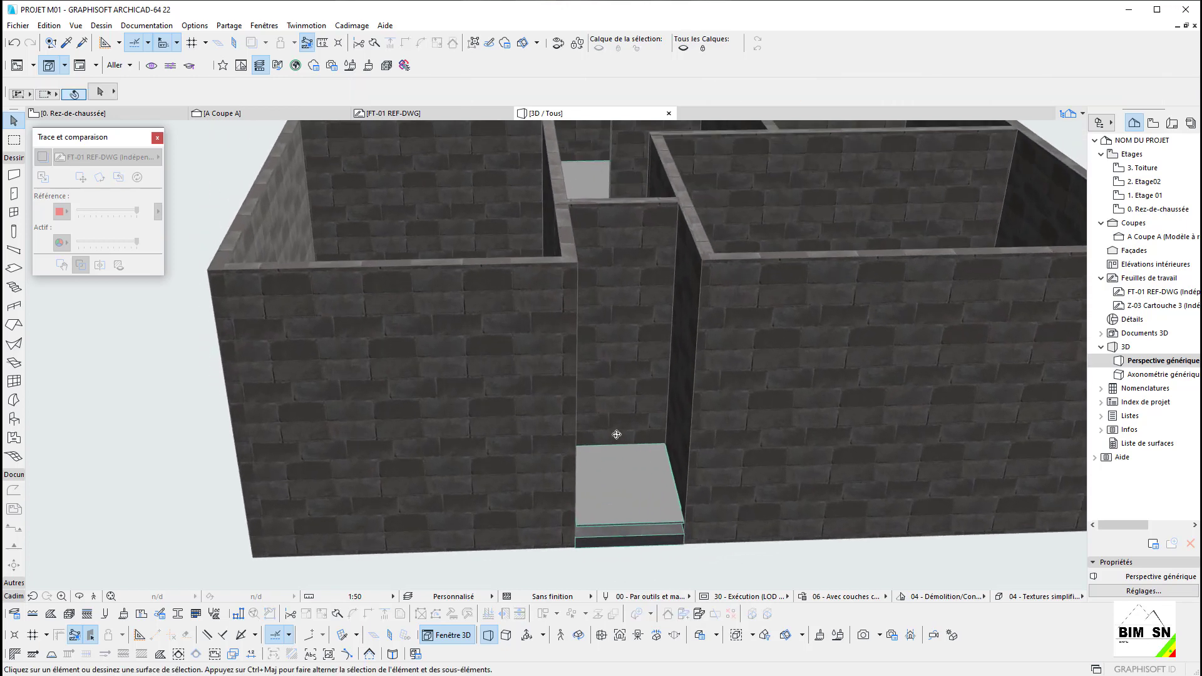
scroll(660, 538, "up", 5)
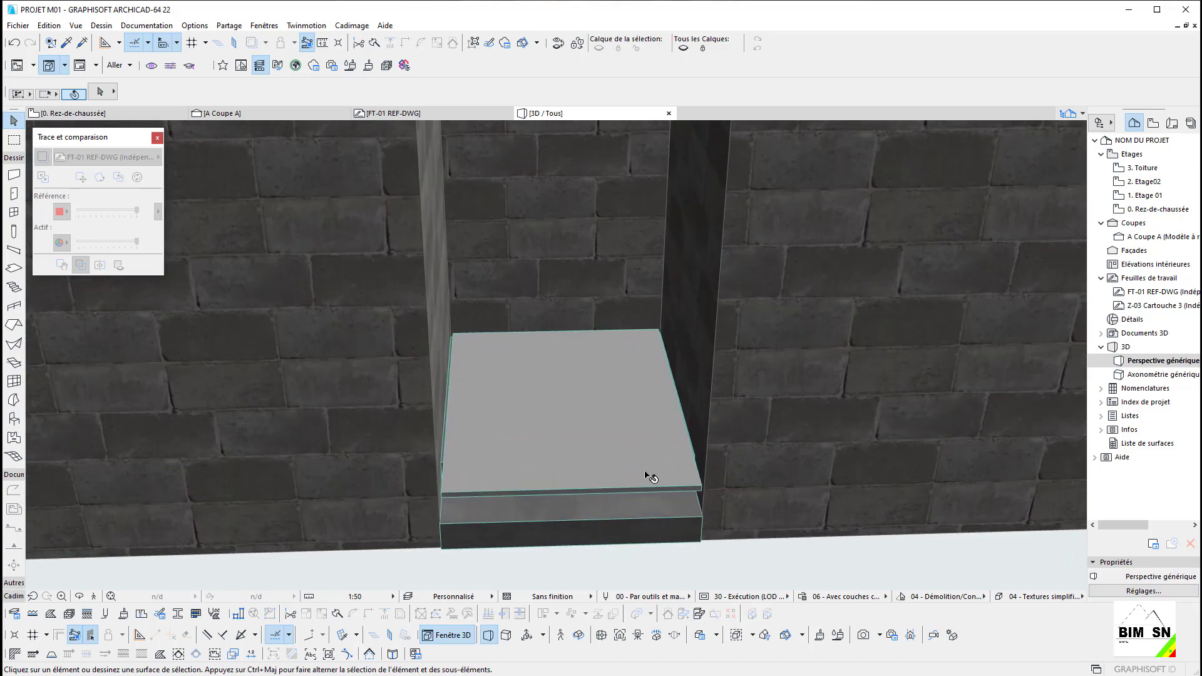
left_click(663, 496)
middle_click_drag(674, 440, 670, 428)
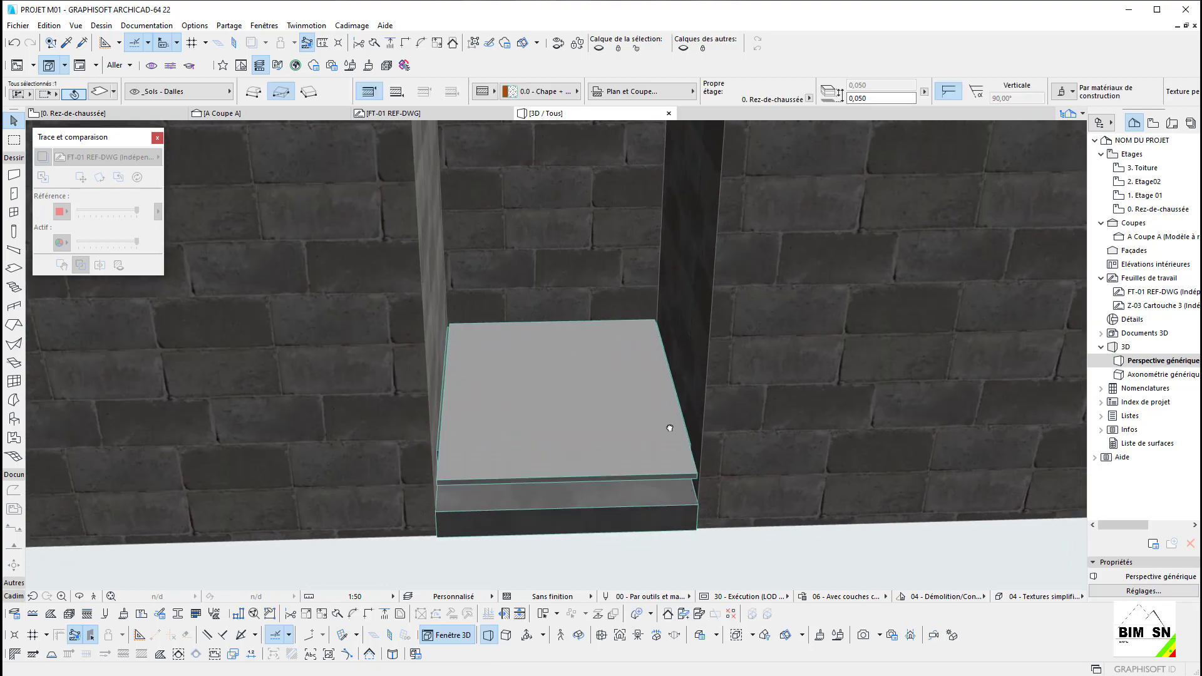
left_click(700, 479)
left_click(699, 506)
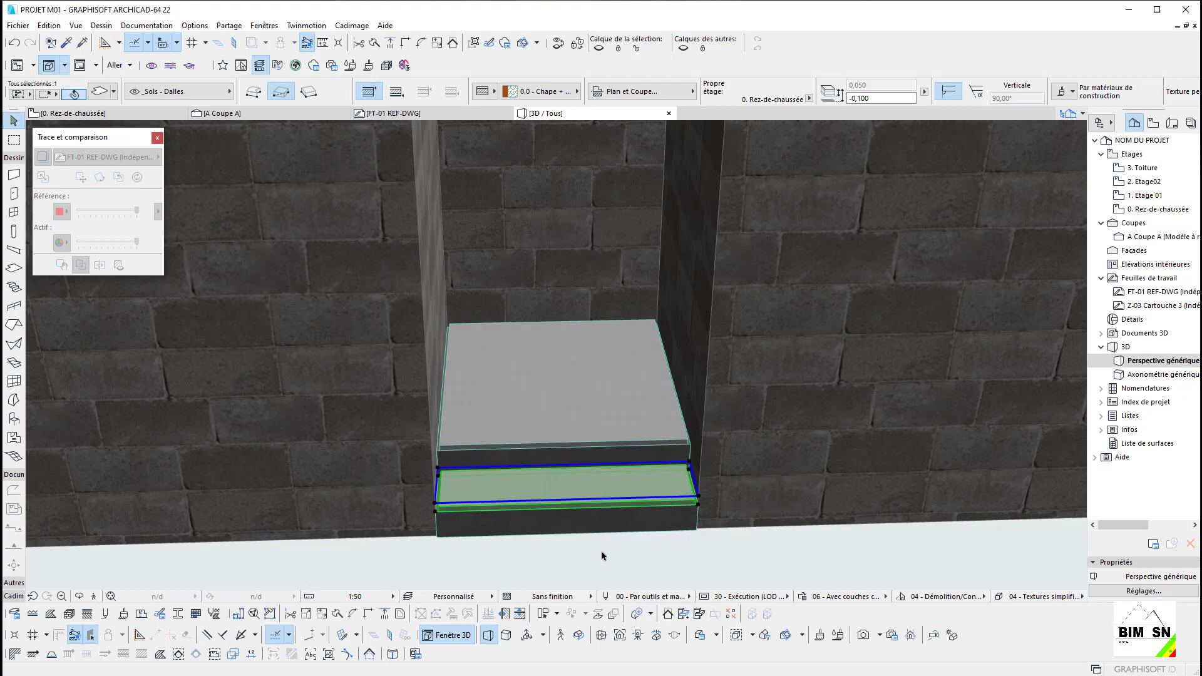
left_click(602, 556)
Step: Measure the riser heights of the entrance steps from the front corner of the lower tread
middle_click_drag(602, 556, 631, 462, "shift")
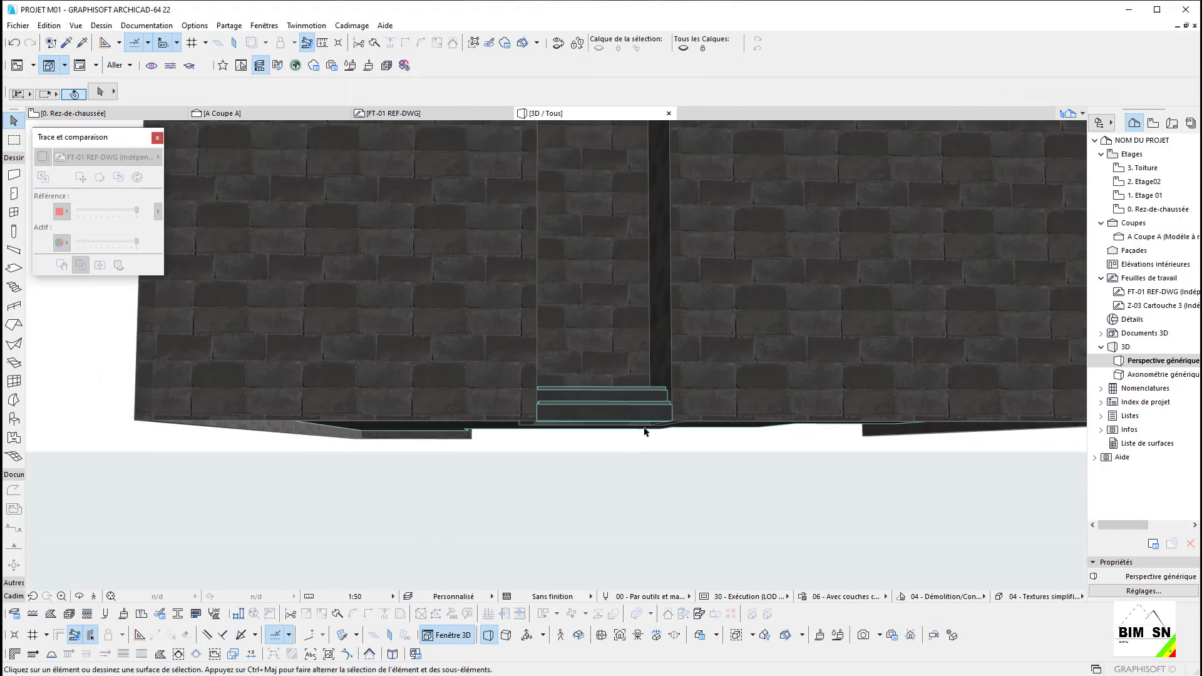
left_click(634, 421)
scroll(638, 416, "up", 5)
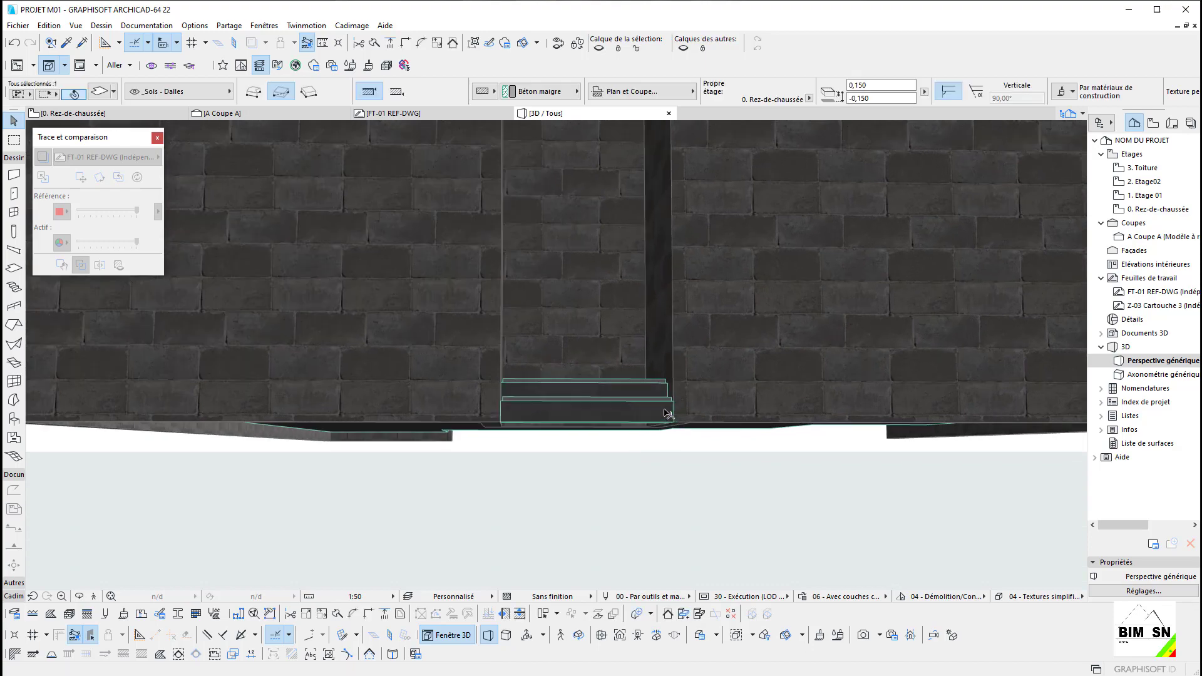
middle_click_drag(641, 403, 445, 451, "shift")
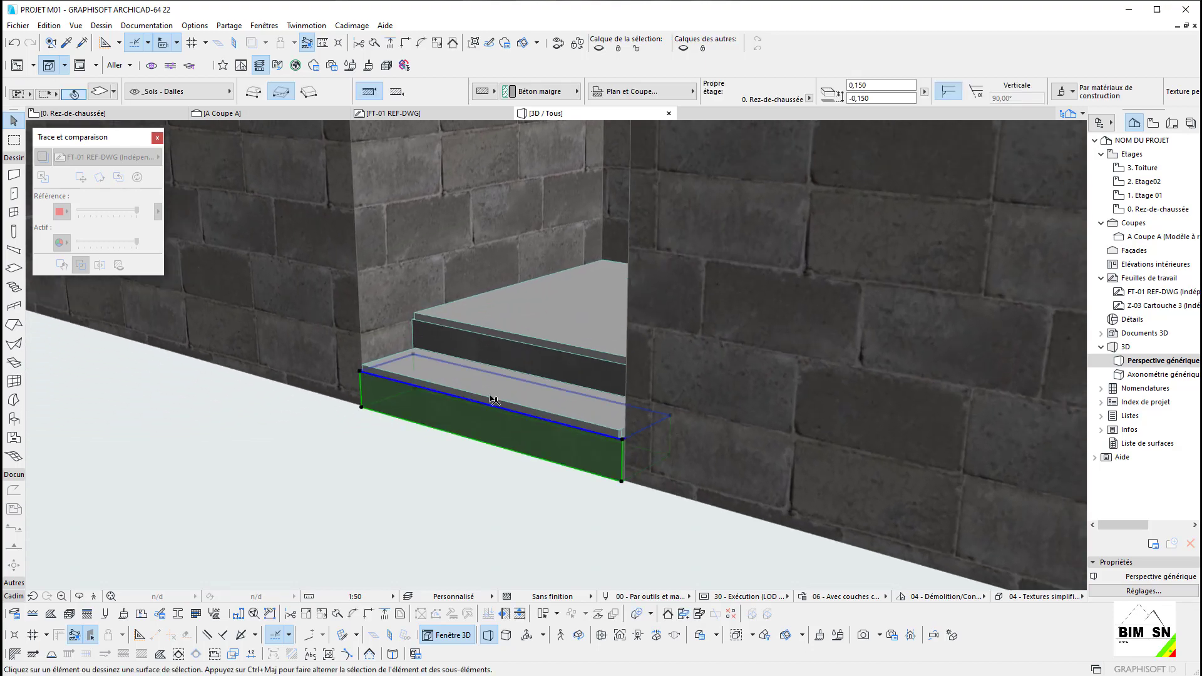
left_click(447, 456)
middle_click_drag(568, 454, 656, 310, "shift")
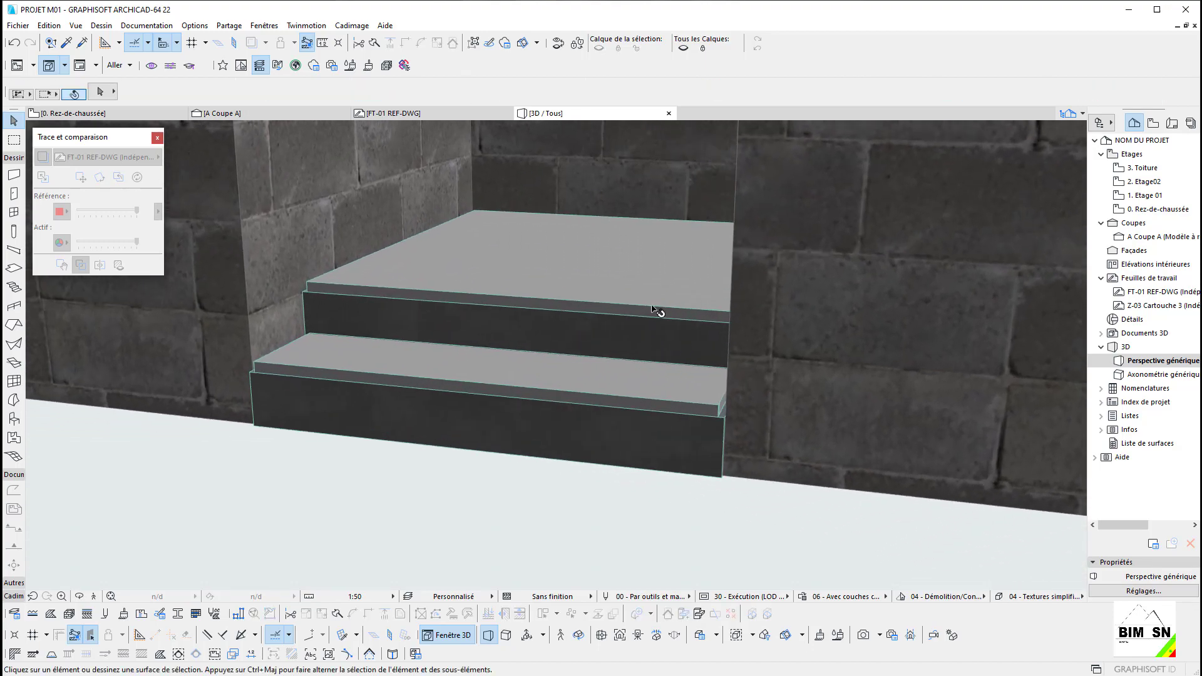
scroll(720, 400, "up", 4)
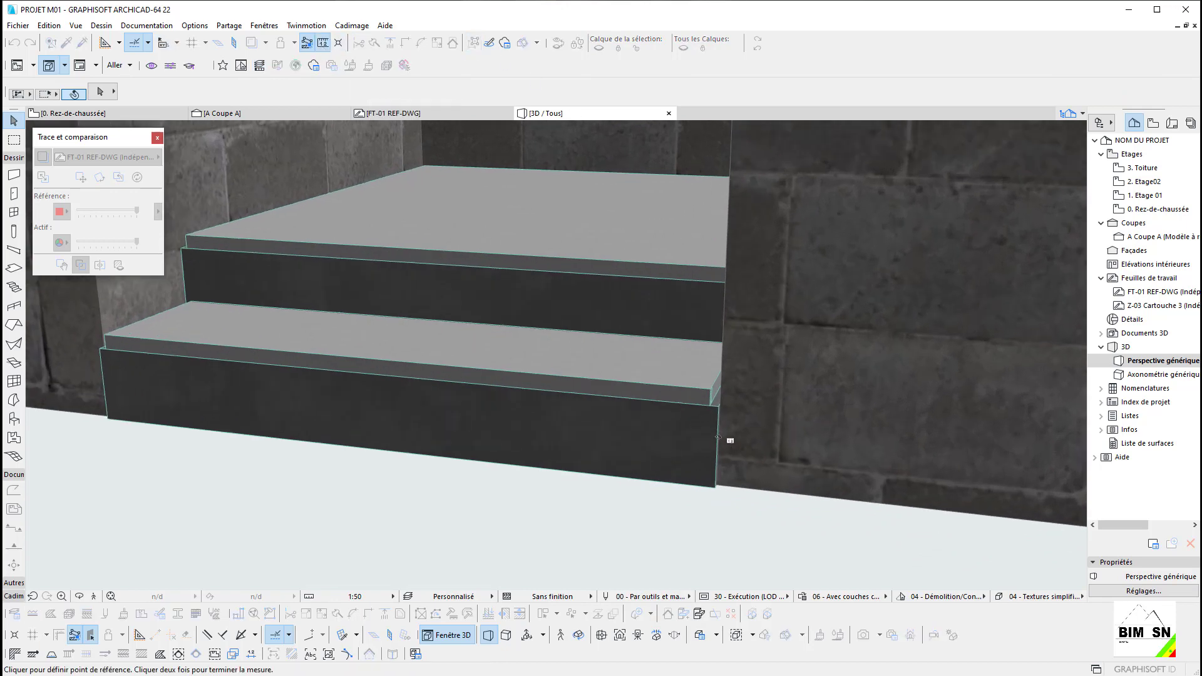
key("m")
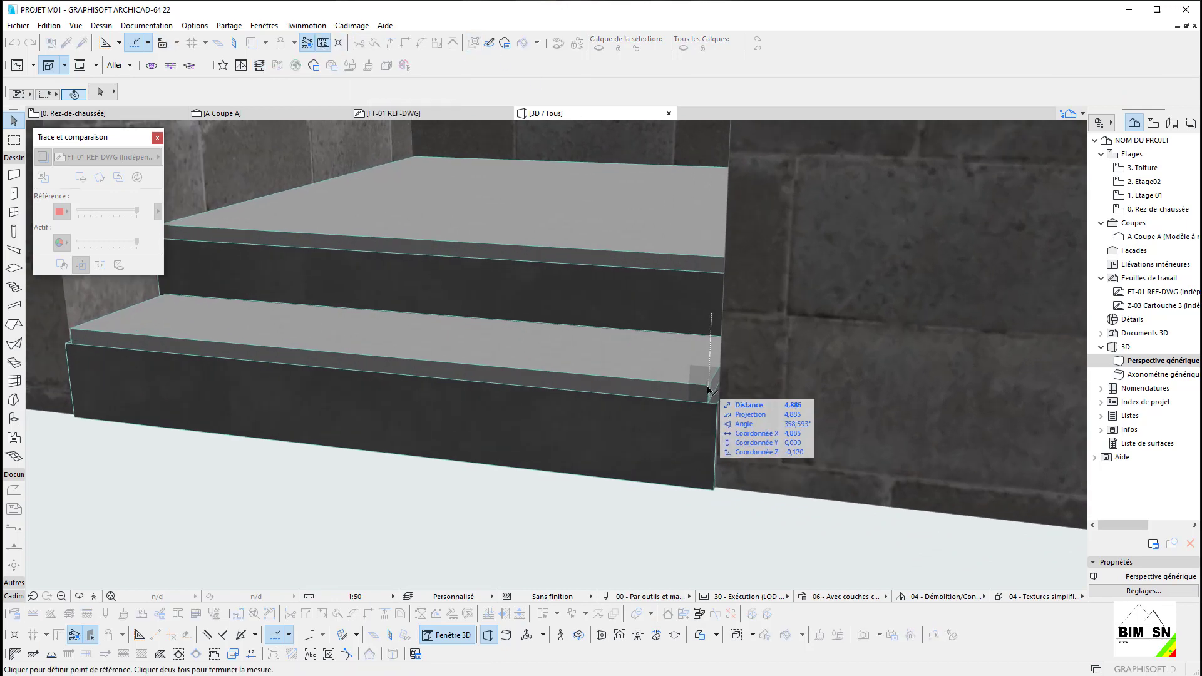
left_click(708, 390)
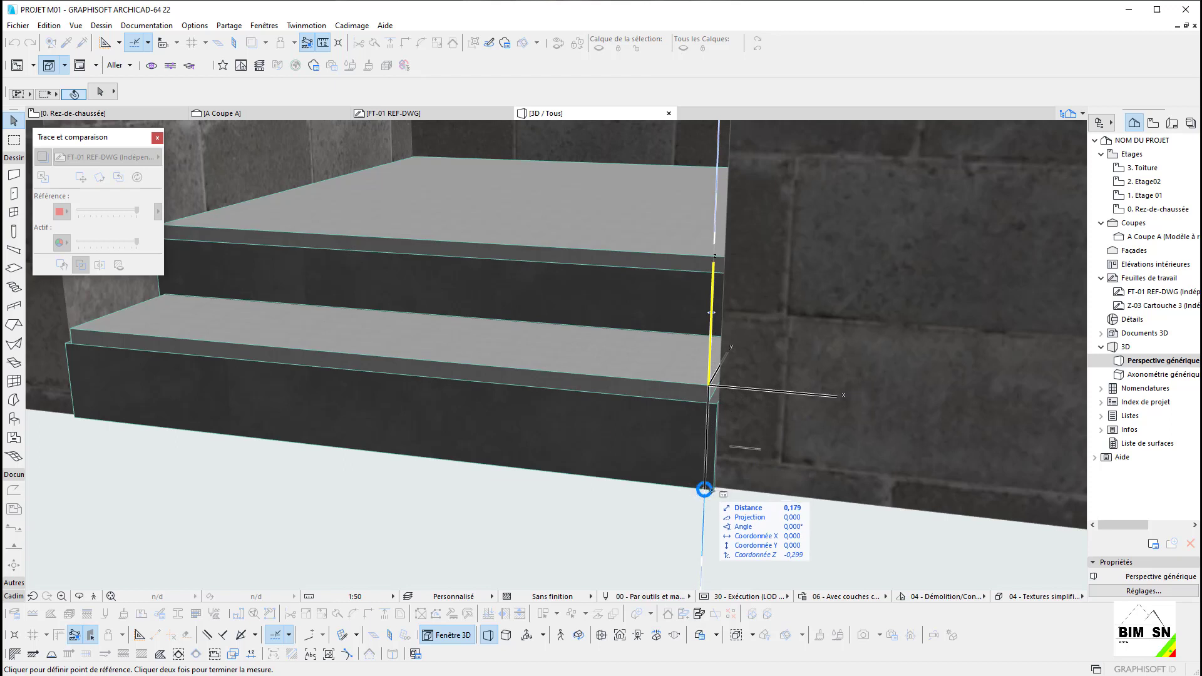
key("Escape")
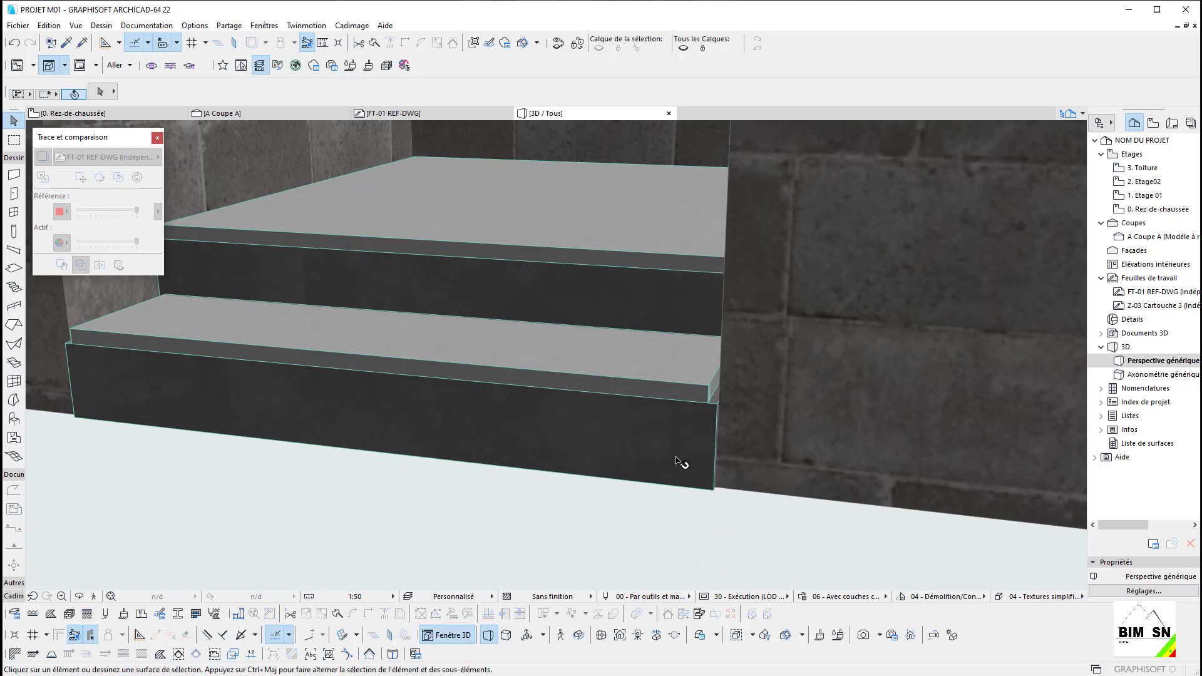
left_click(676, 454)
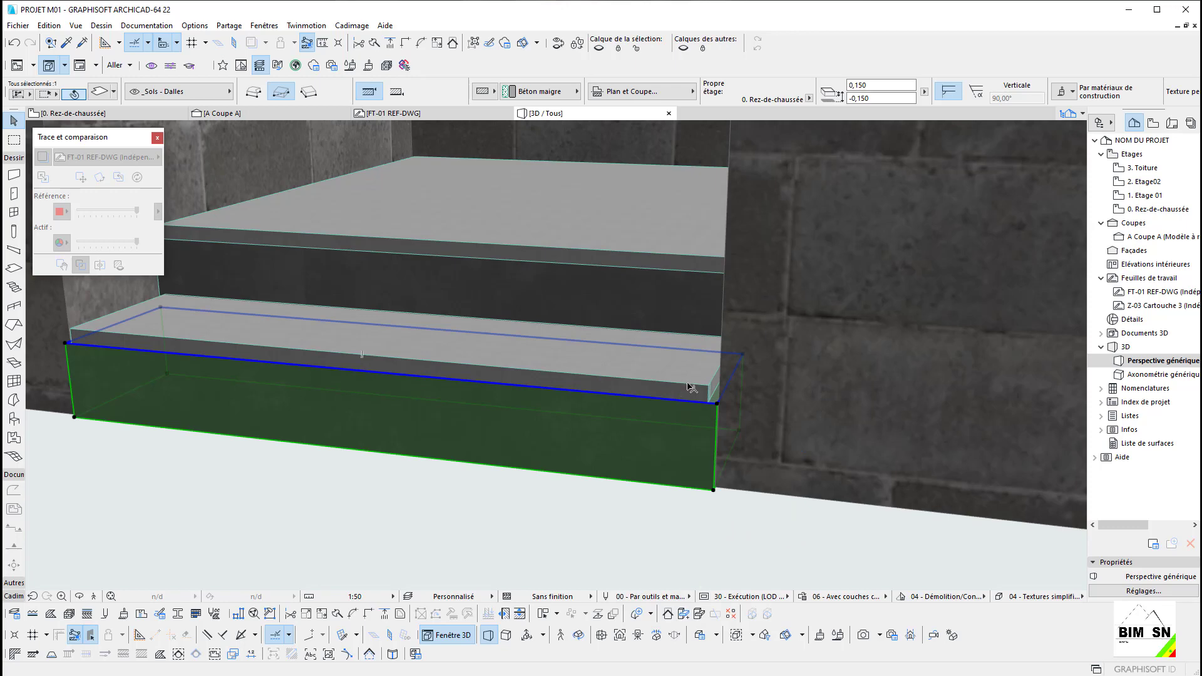
left_click(690, 385)
key("Escape")
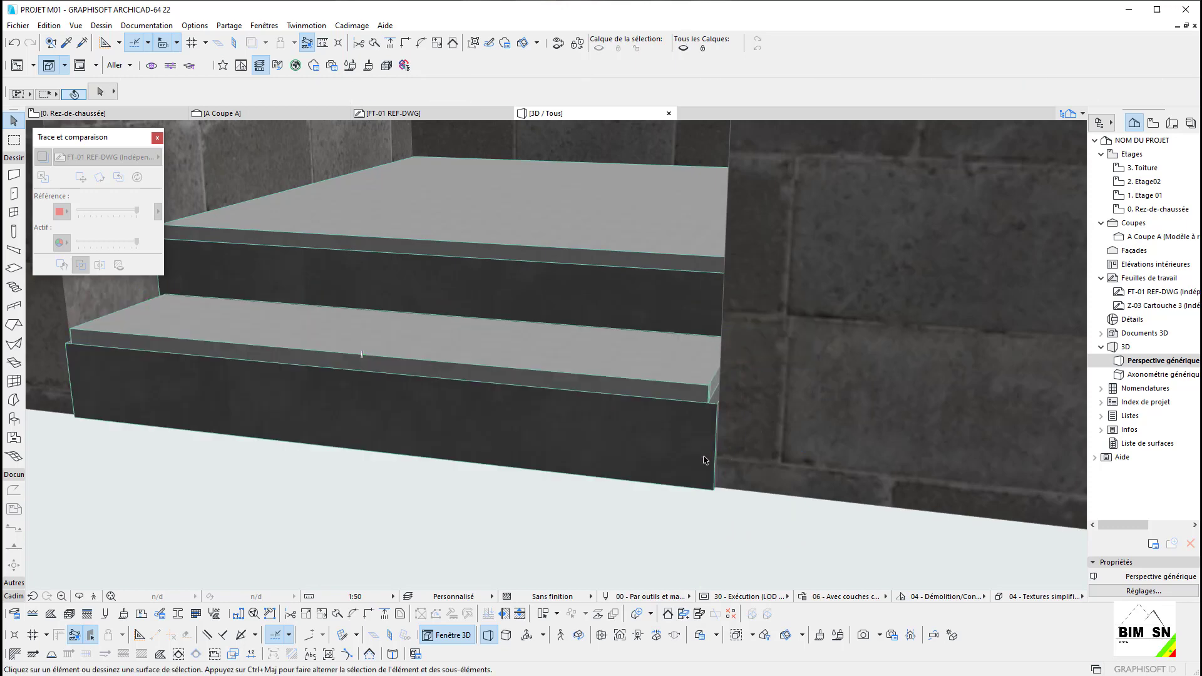
Step: Switch the 3D view to the 00_Calques du projet layer combination and the Modèle entier structure display
middle_click_drag(617, 441, 614, 368, "shift")
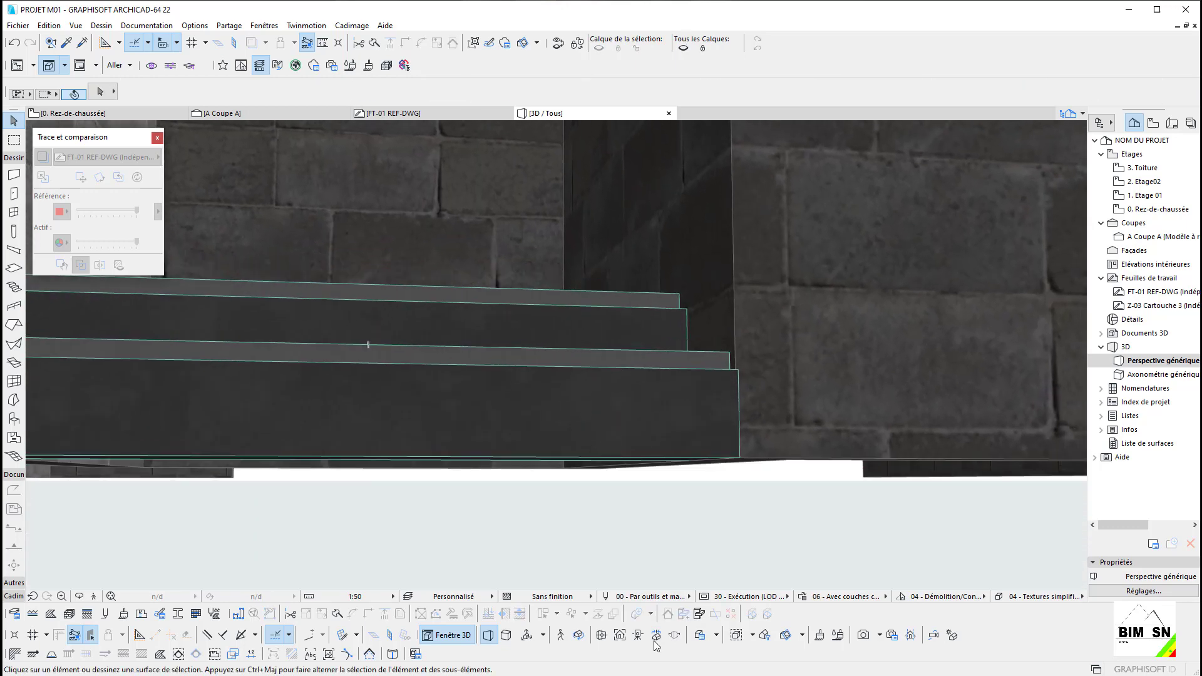
left_click(469, 599)
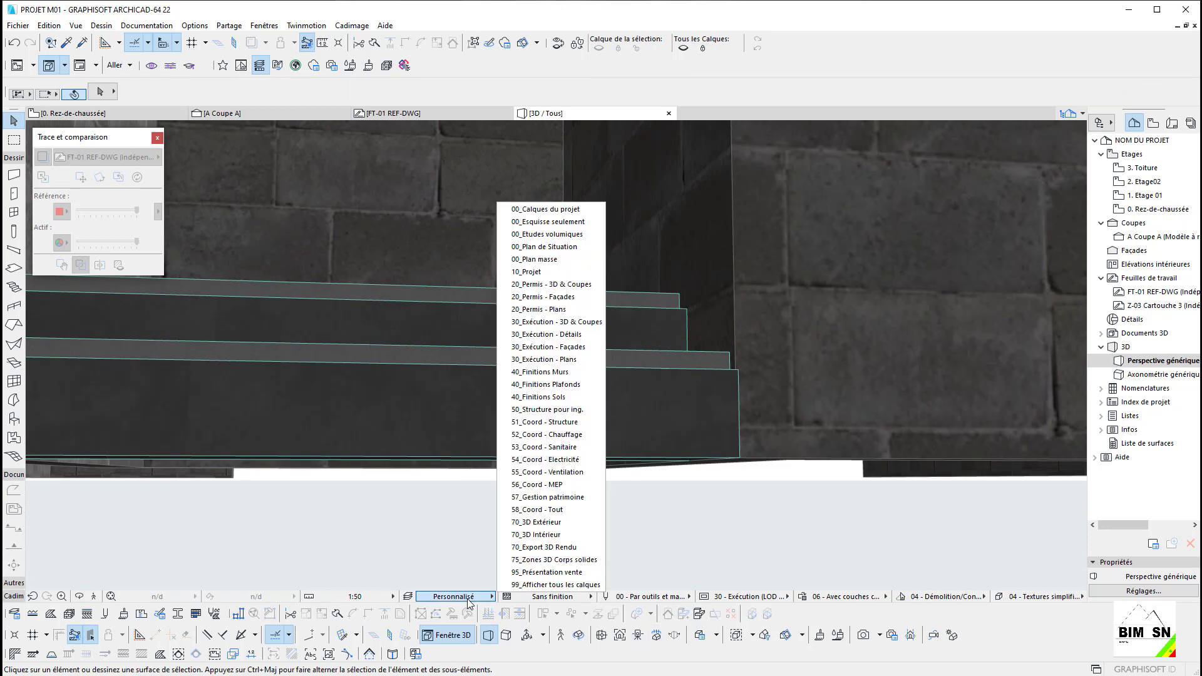
left_click(517, 585)
left_click(550, 597)
left_click(628, 596)
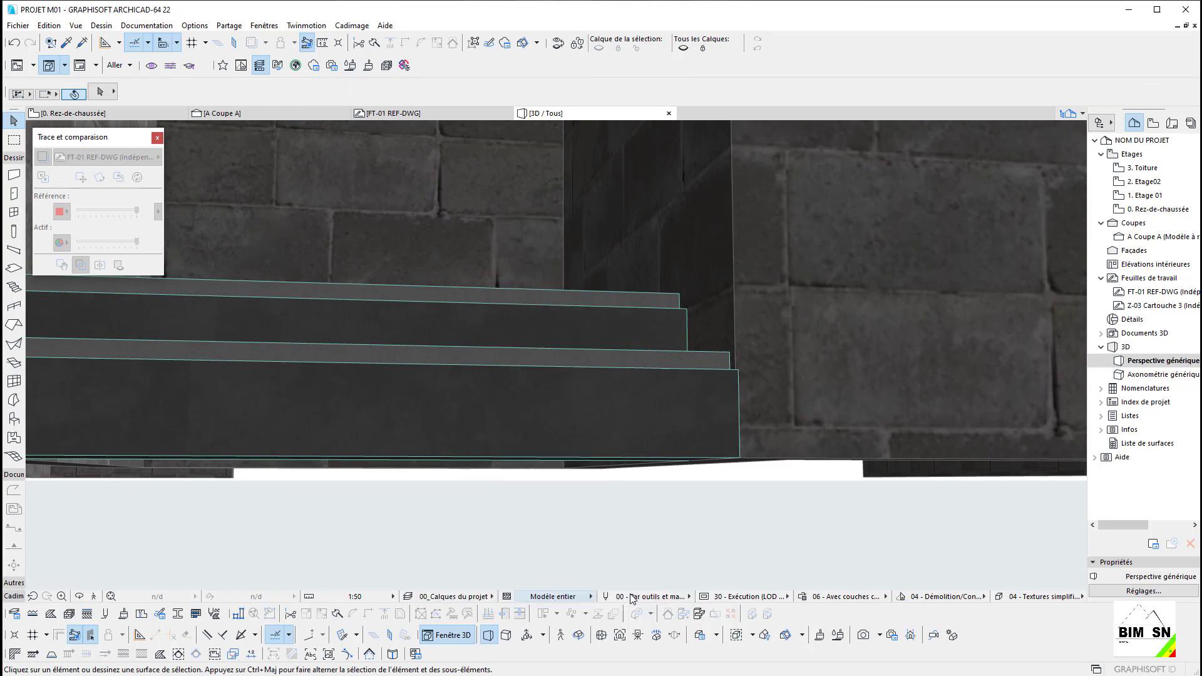
middle_click_drag(702, 430, 608, 463, "shift")
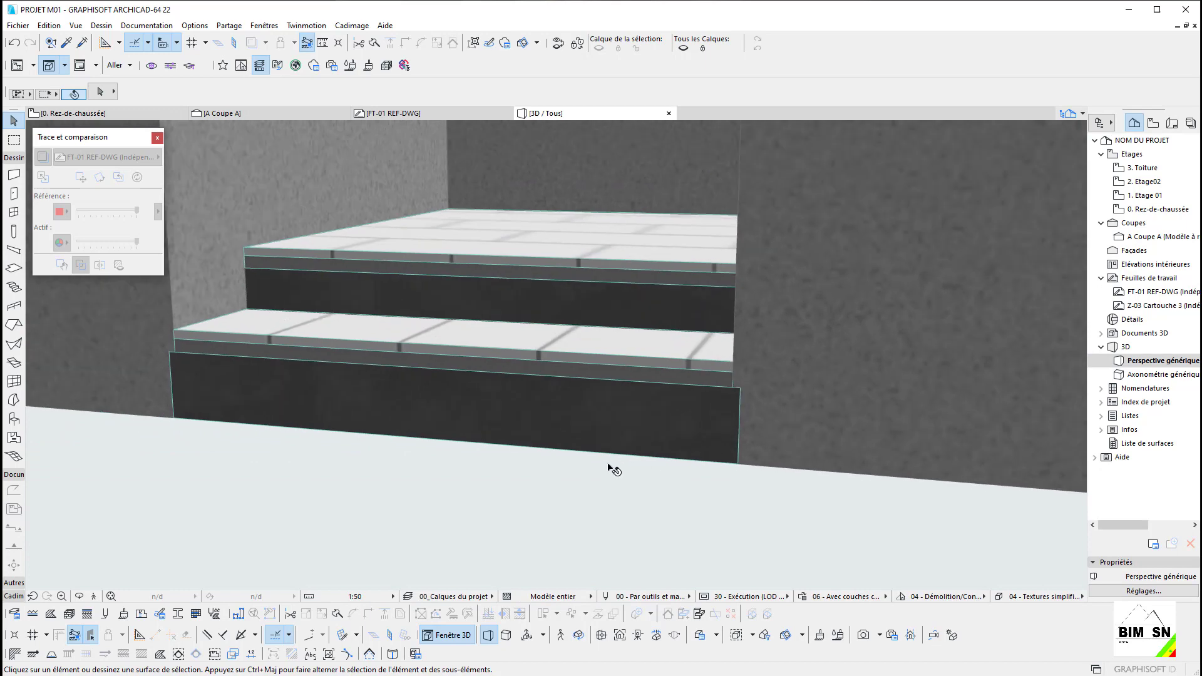
Step: Set the thickness of the lower Béton maigre step slab at the entrance to 0,10 m
left_click(549, 449)
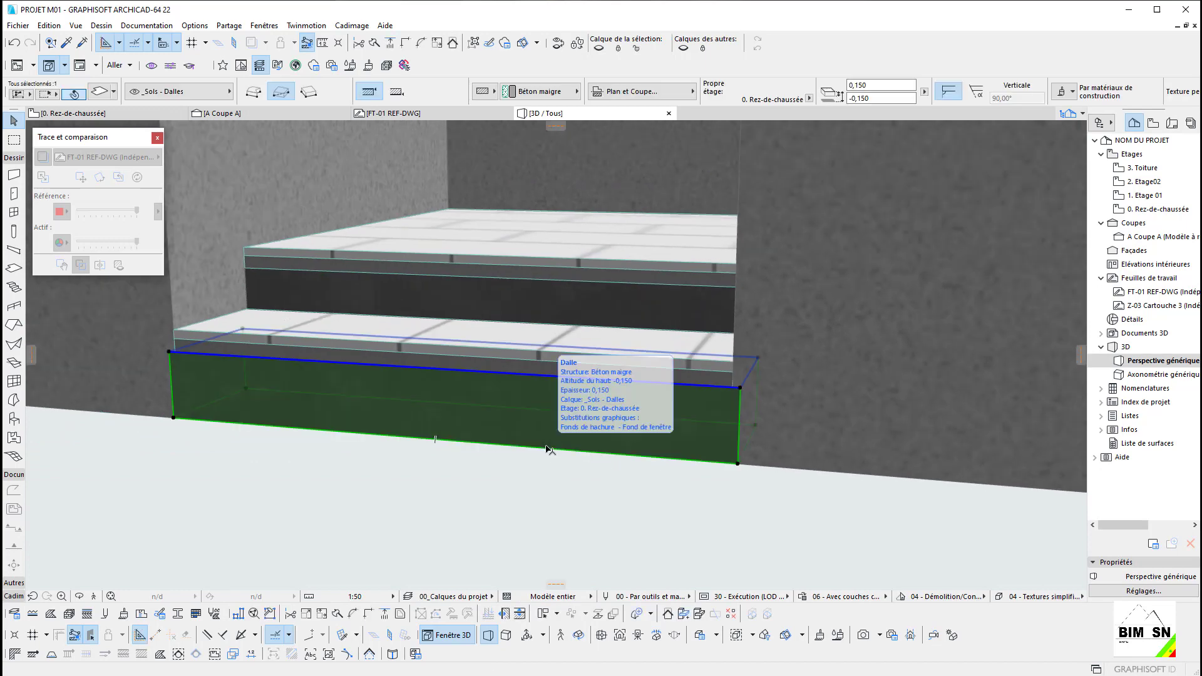
left_click(889, 90)
type("0,10")
key("Return")
key("Escape")
Step: Select all the exterior walls and raise their base offset to the underside of the lower entrance step
scroll(663, 459, "down", 10)
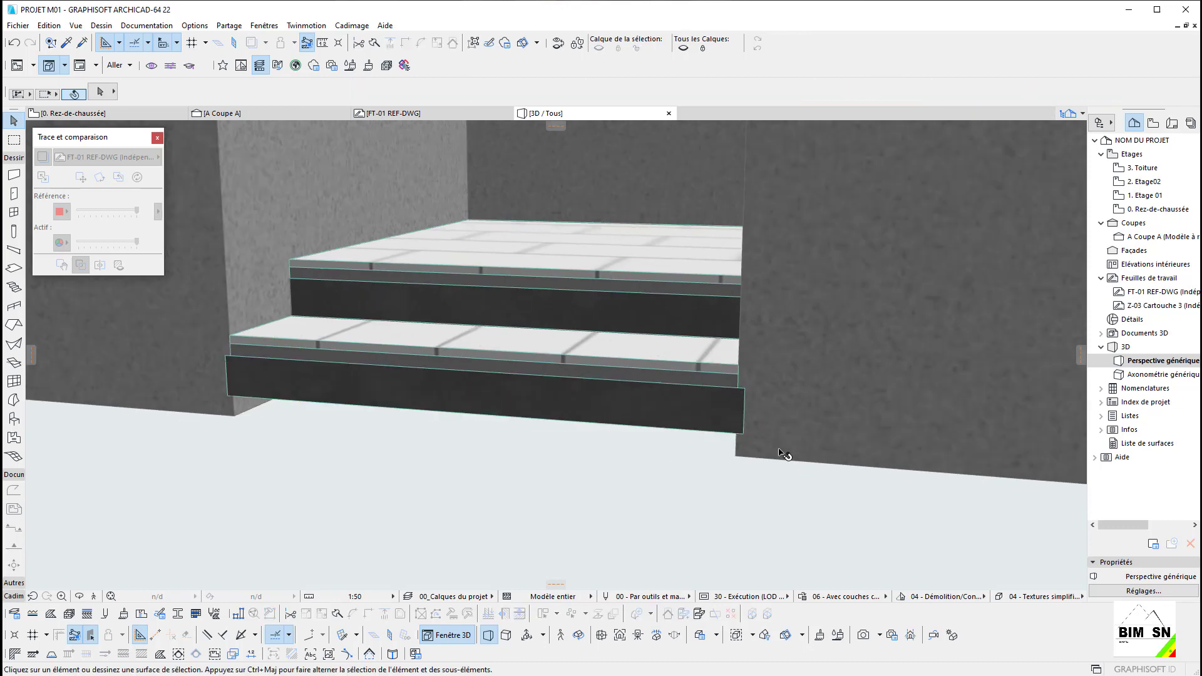
left_click(476, 368)
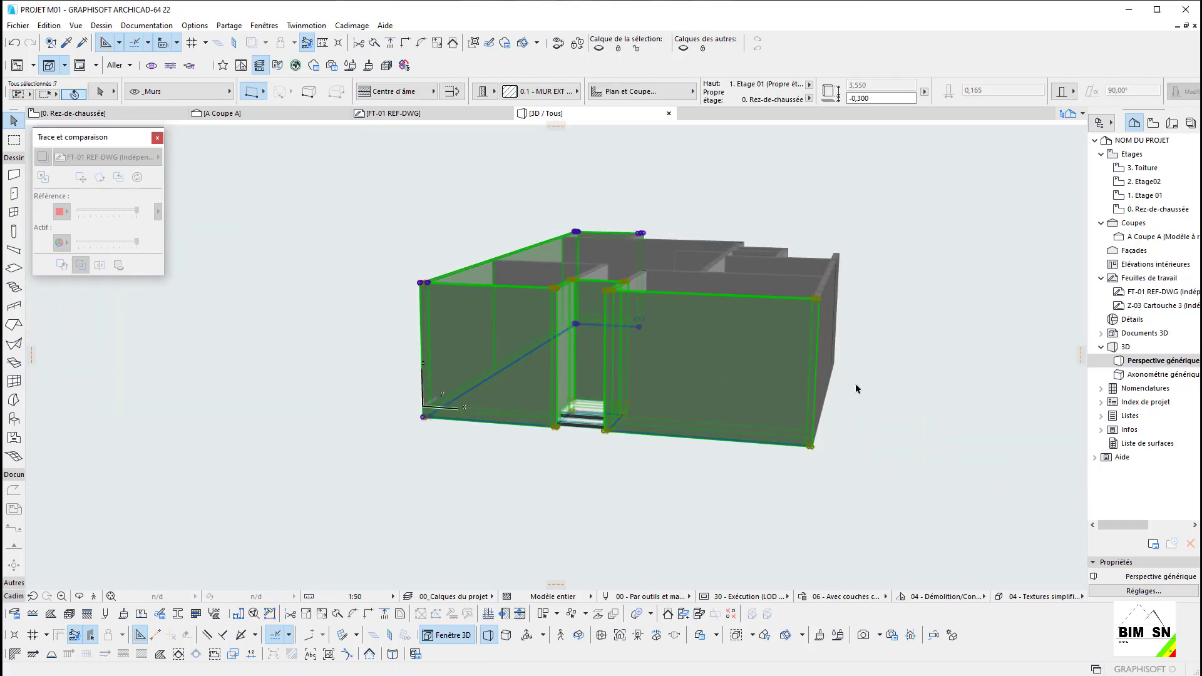
middle_click_drag(857, 389, 678, 397, "shift")
left_click(678, 404, "shift")
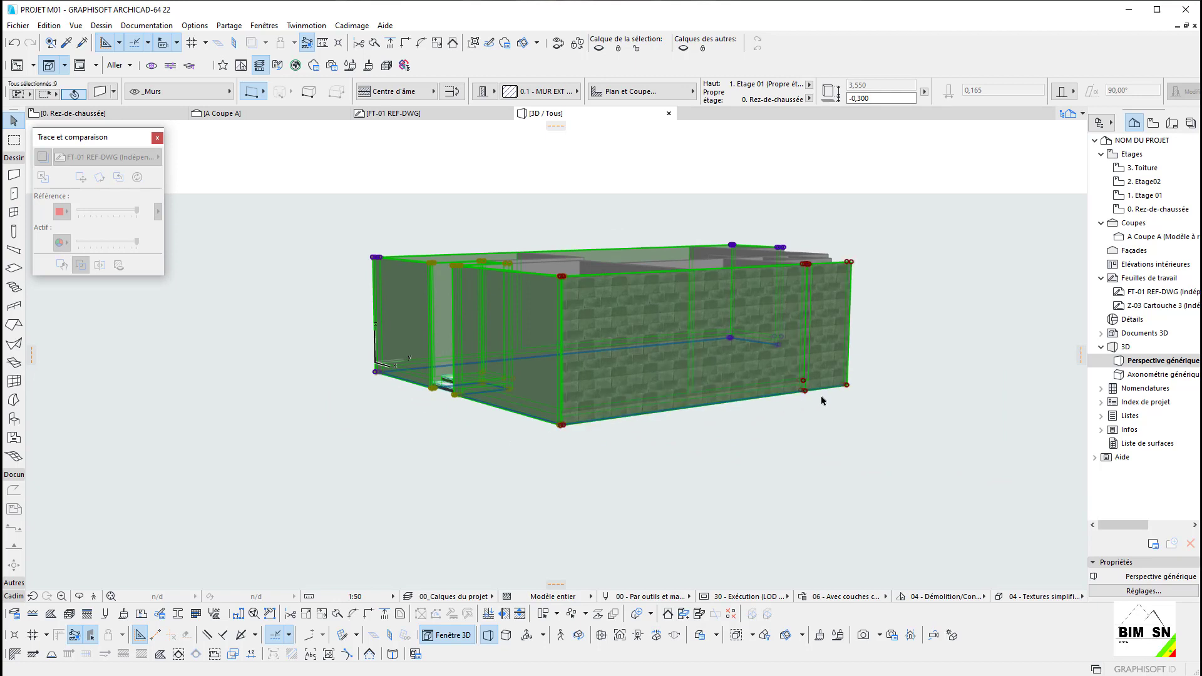
scroll(446, 384, "up", 8)
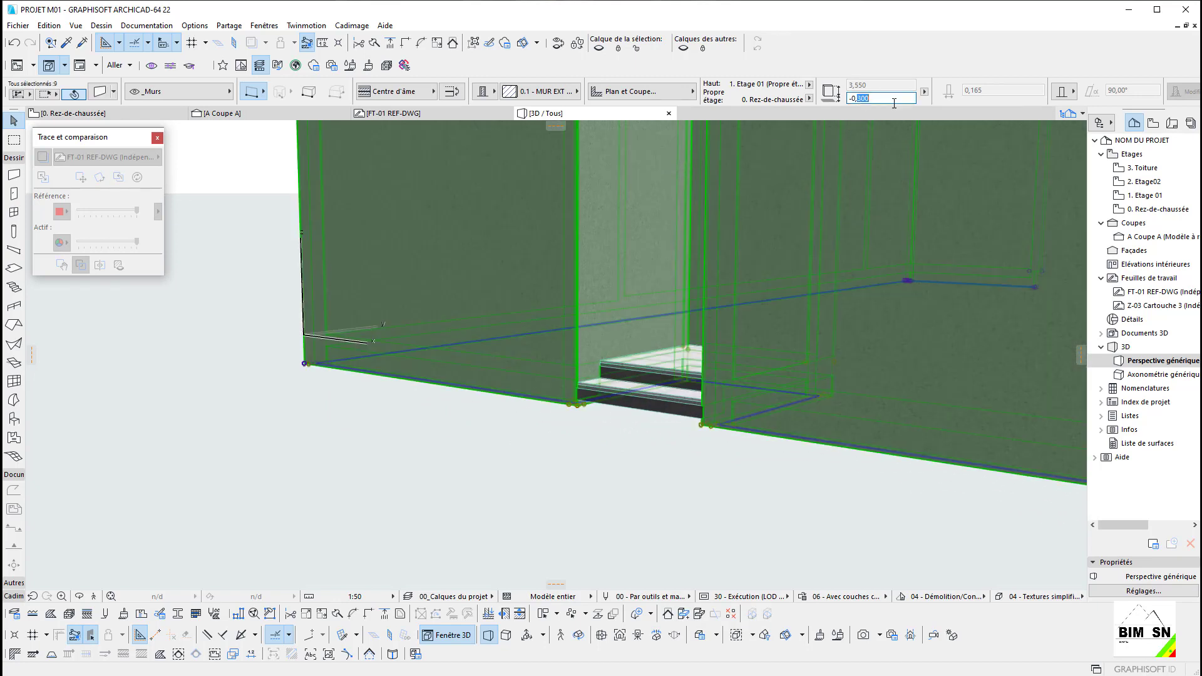
key("Return")
key("Escape")
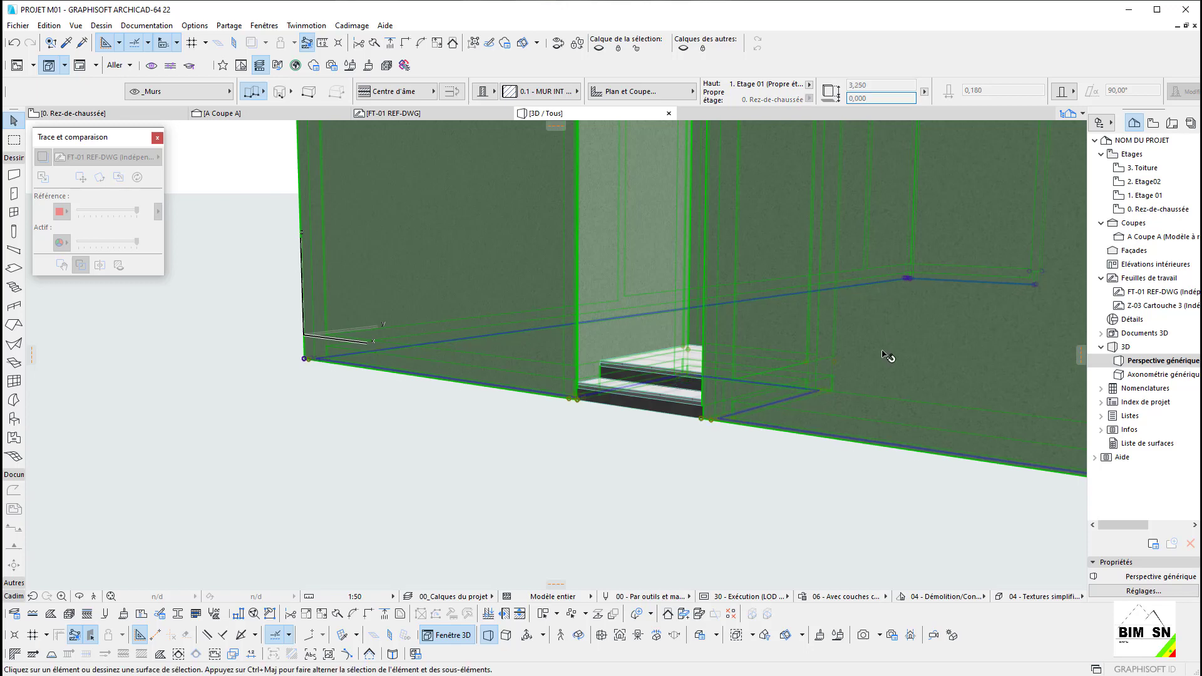
Step: Examine the entrance steps and the bases of the adjoining exterior walls up close and from a distance
scroll(660, 392, "up", 6)
scroll(463, 411, "down", 8)
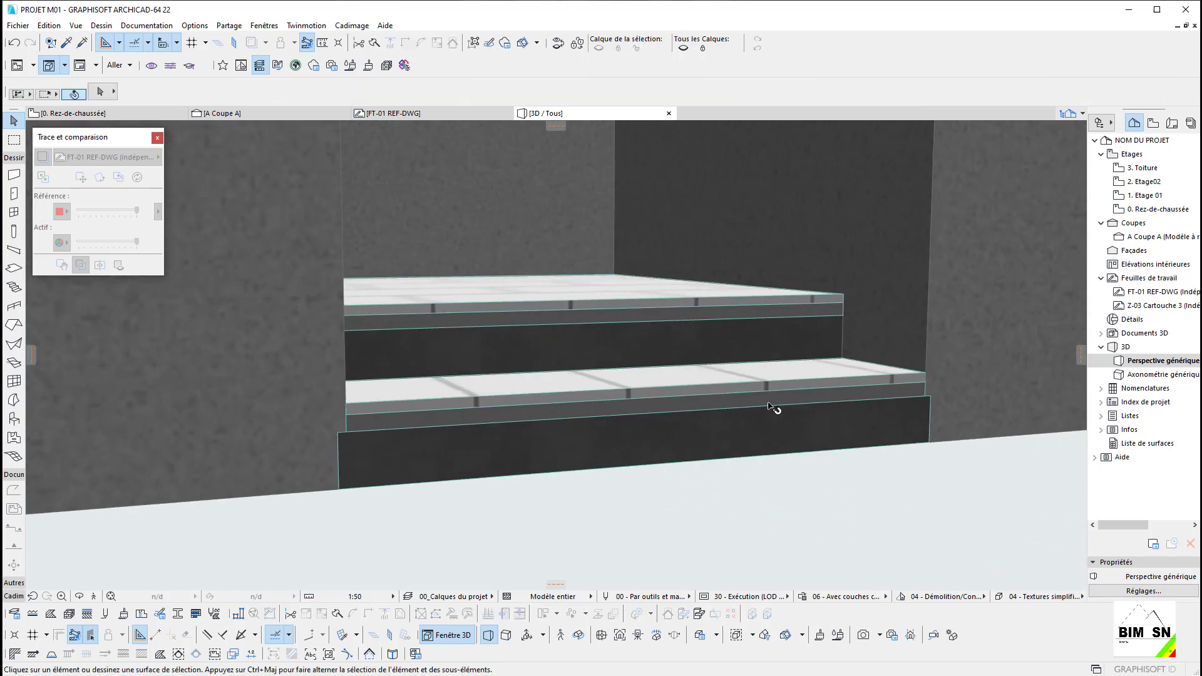
scroll(561, 384, "up", 5)
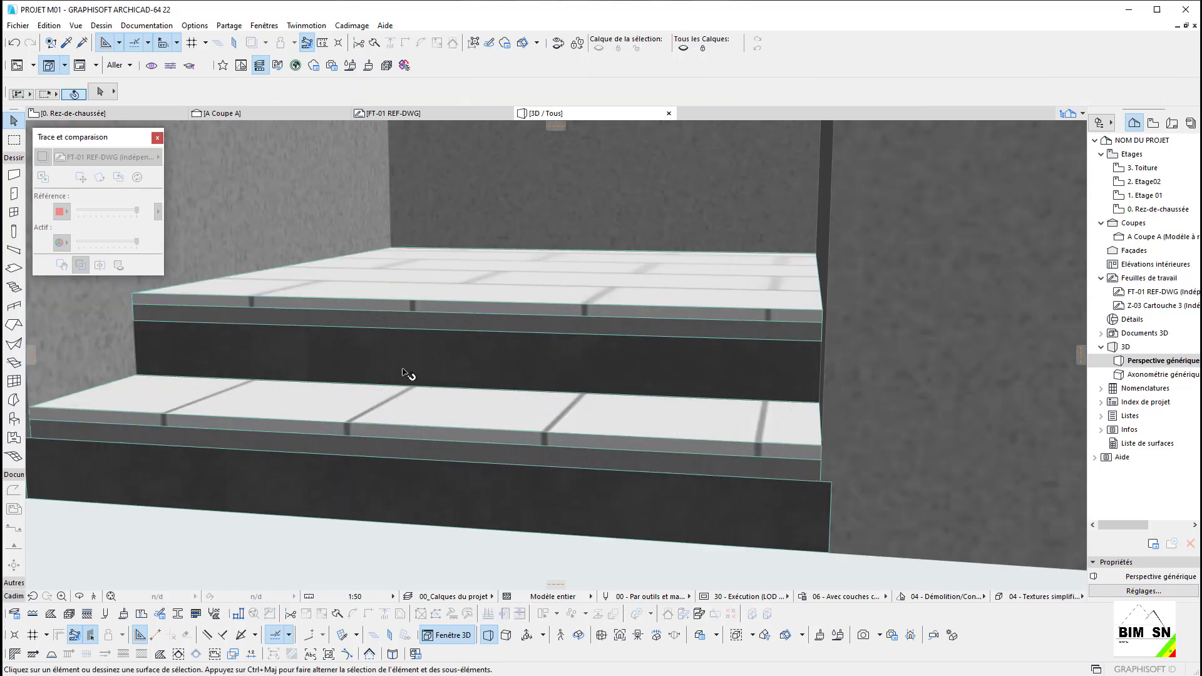
scroll(501, 471, "down", 2)
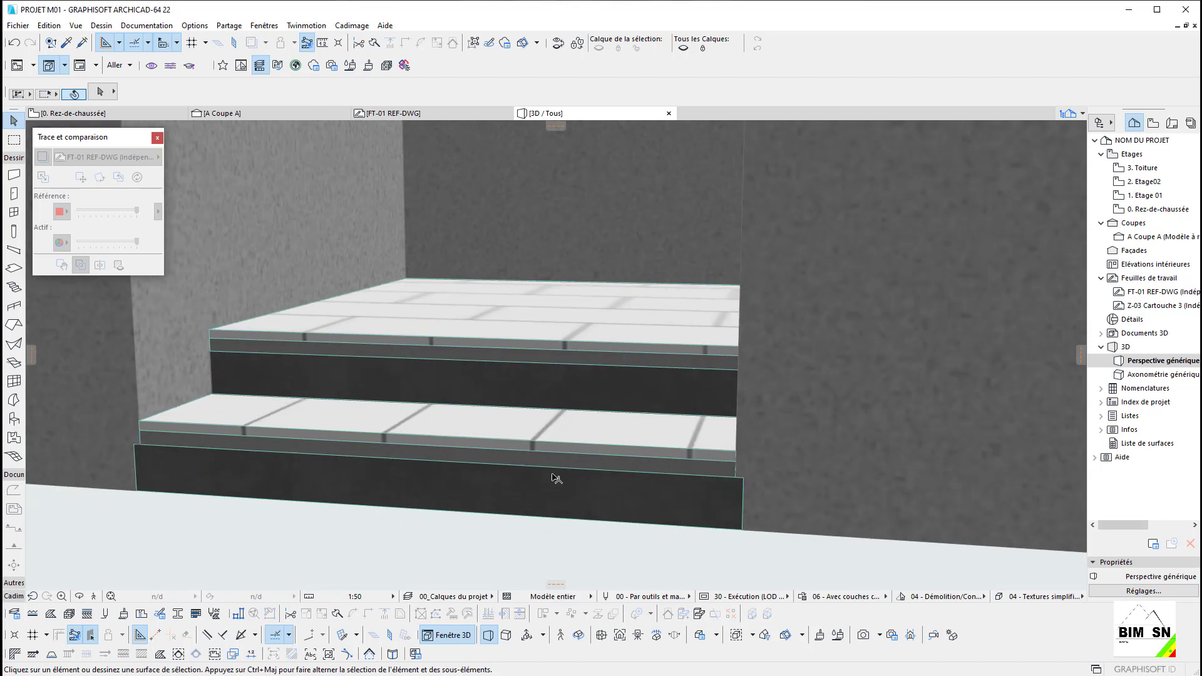
scroll(556, 479, "down", 10)
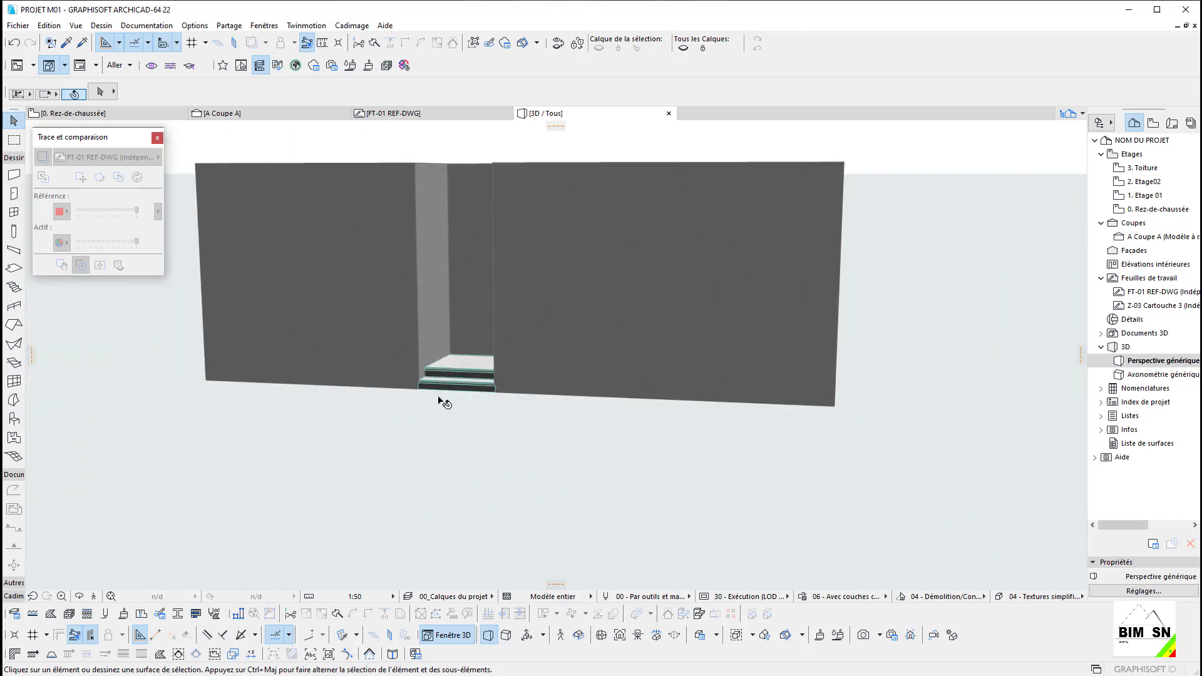
Step: Override the top surface of the large main room's floor-finish slab with Carrelage - Blanc mat 60x60
middle_click_drag(495, 404, 520, 360, "shift")
left_click(521, 369)
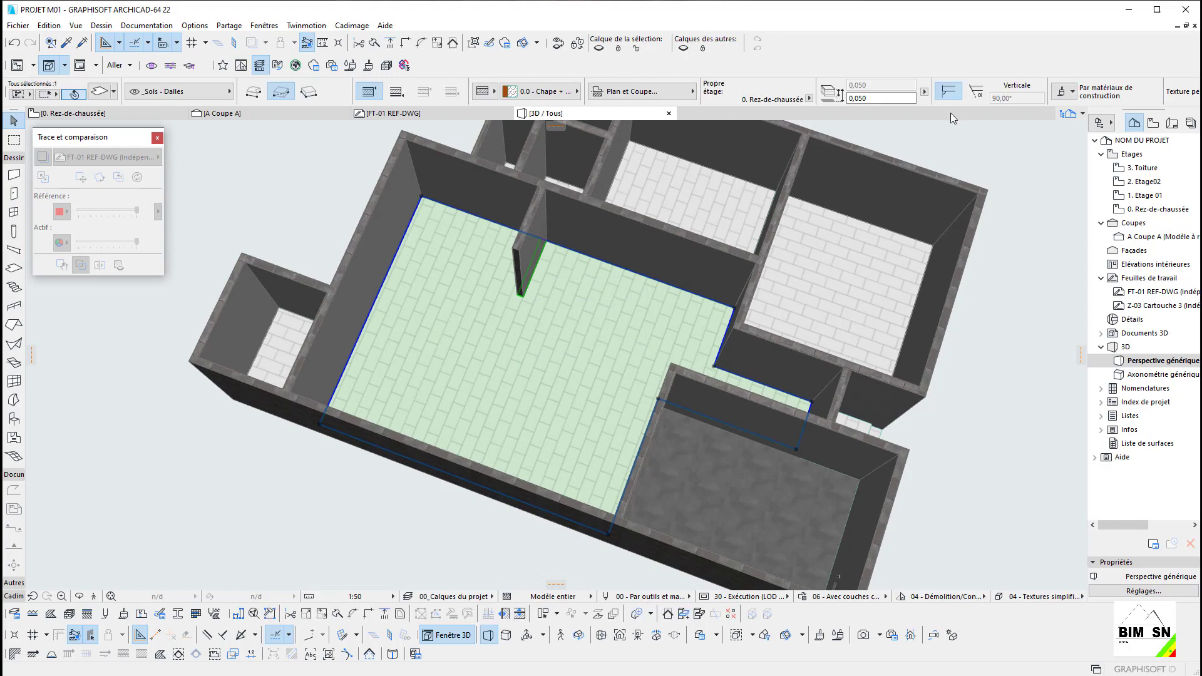
left_click(1059, 92)
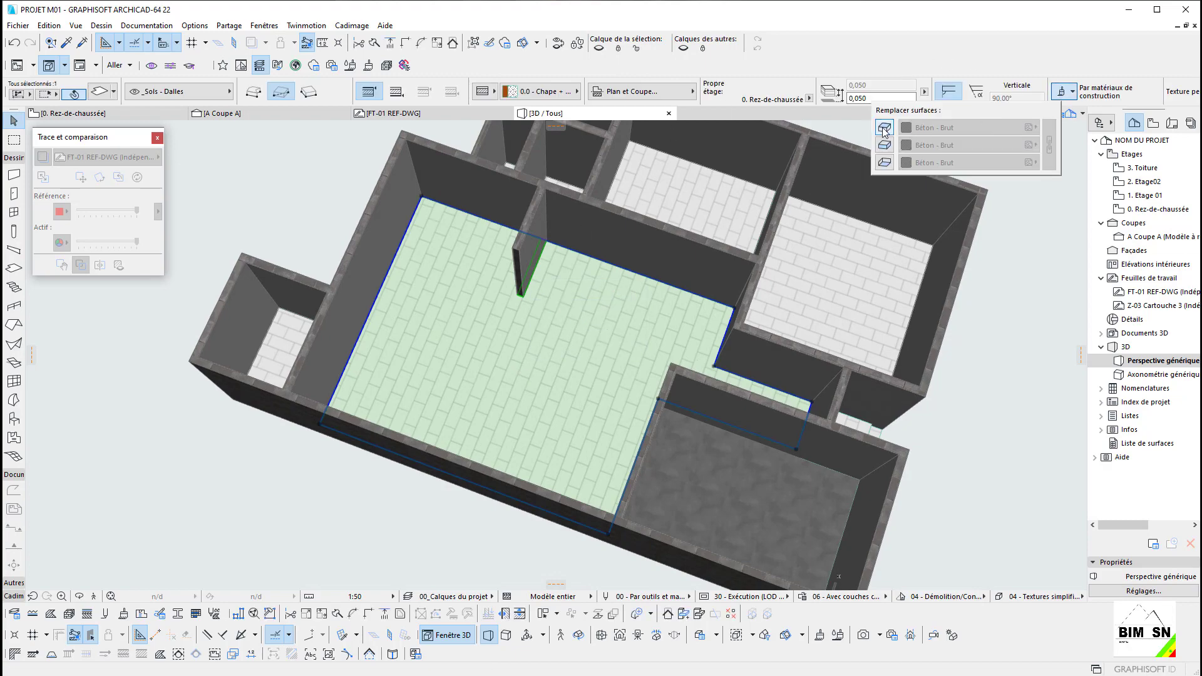
left_click(981, 130)
left_click(936, 133)
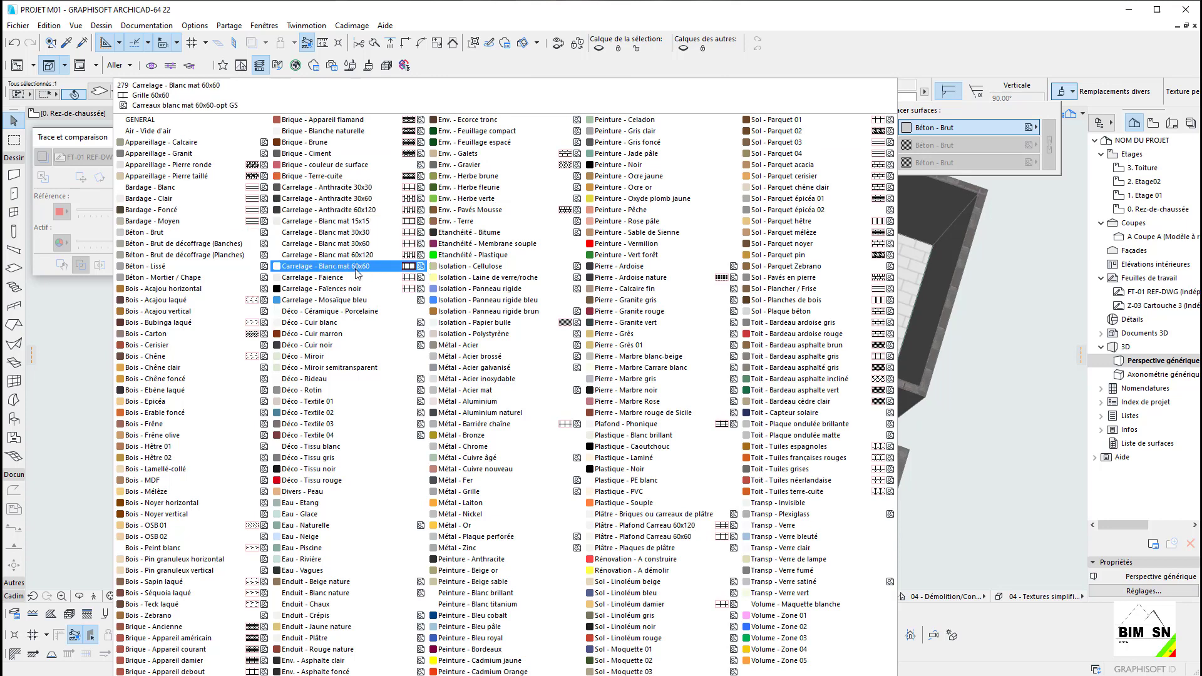
left_click(326, 266)
left_click(838, 370)
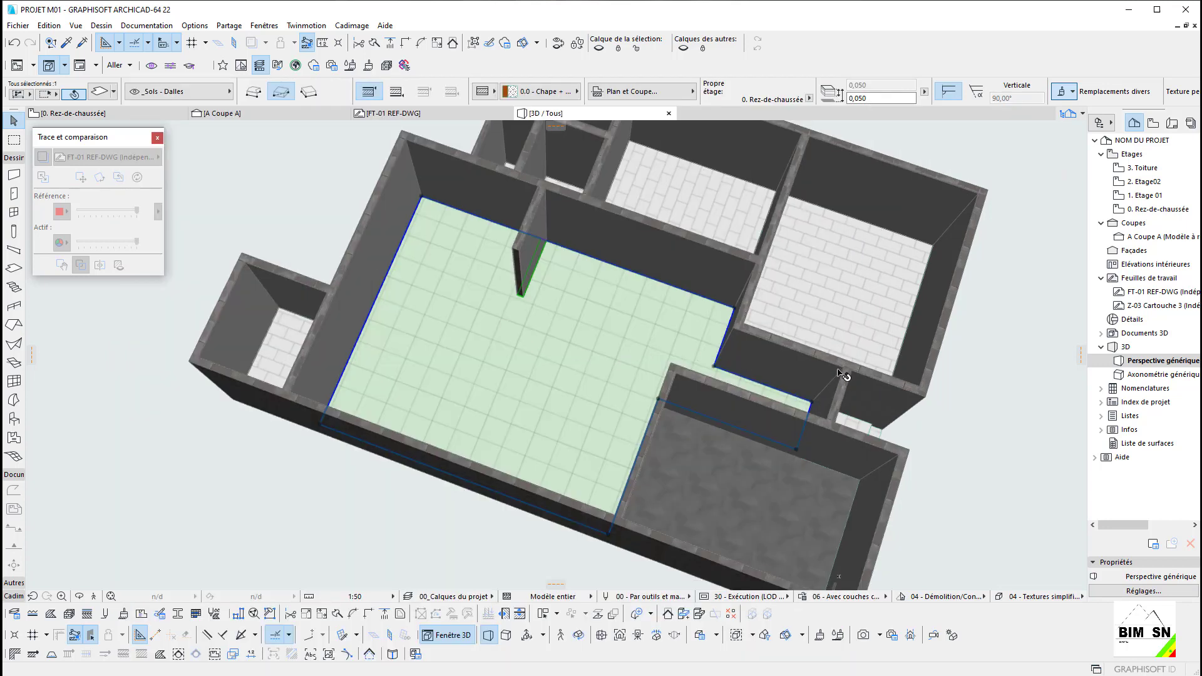
Step: Override the top surface of the floor-finish slab in the small room beside the main room with Carrelage - Anthracite 30x30
middle_click_drag(838, 363, 510, 371, "shift")
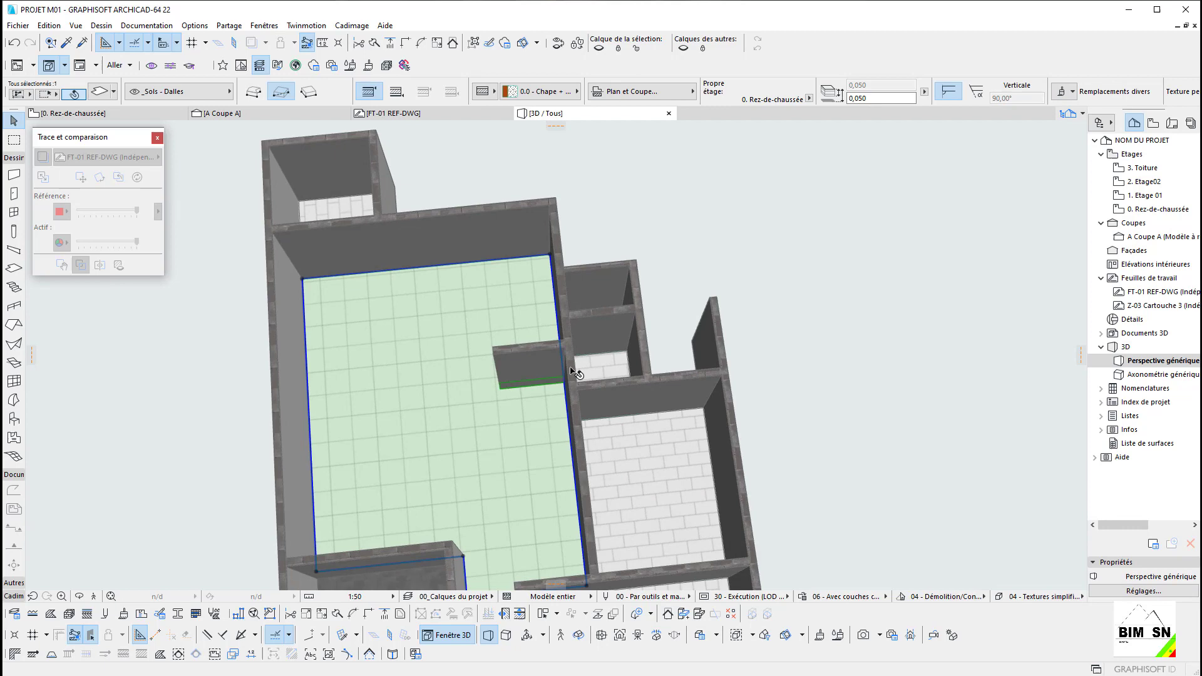
left_click(622, 373)
left_click(1063, 92)
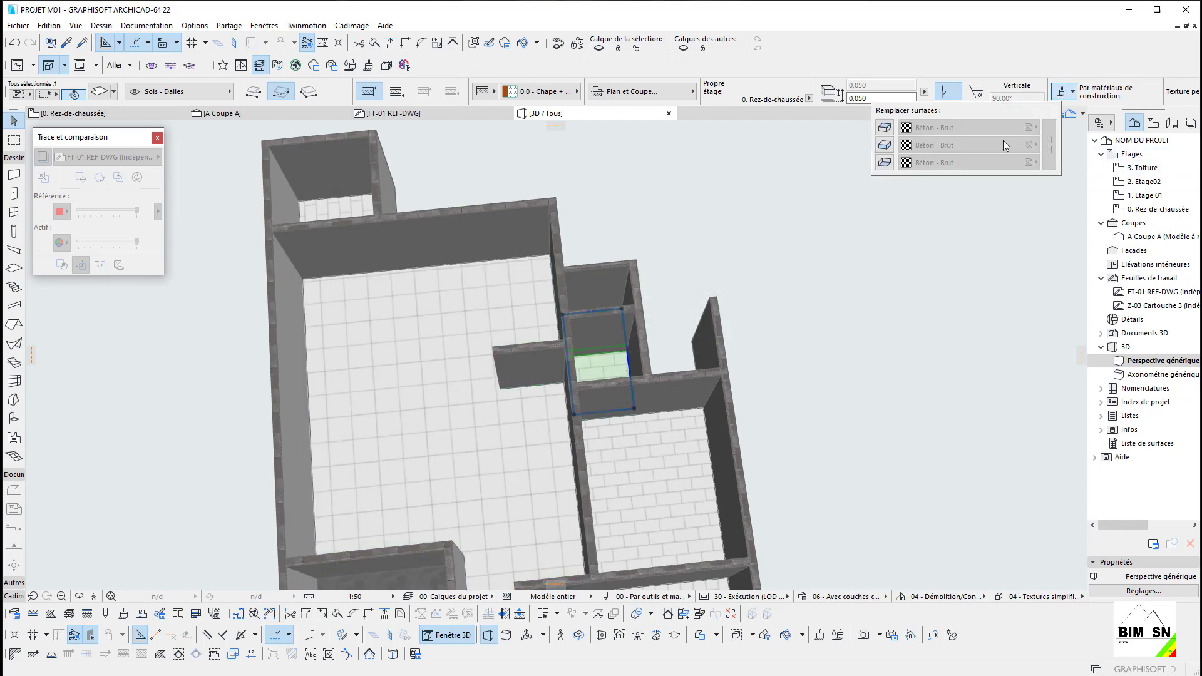
left_click(884, 127)
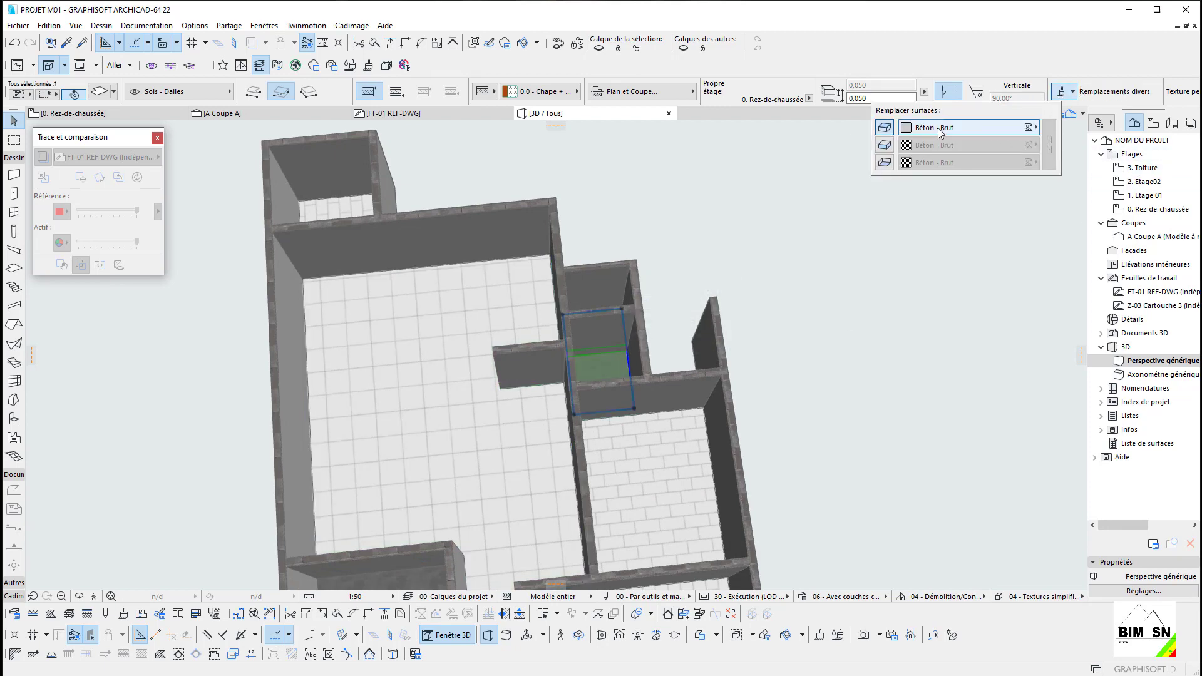
left_click(927, 128)
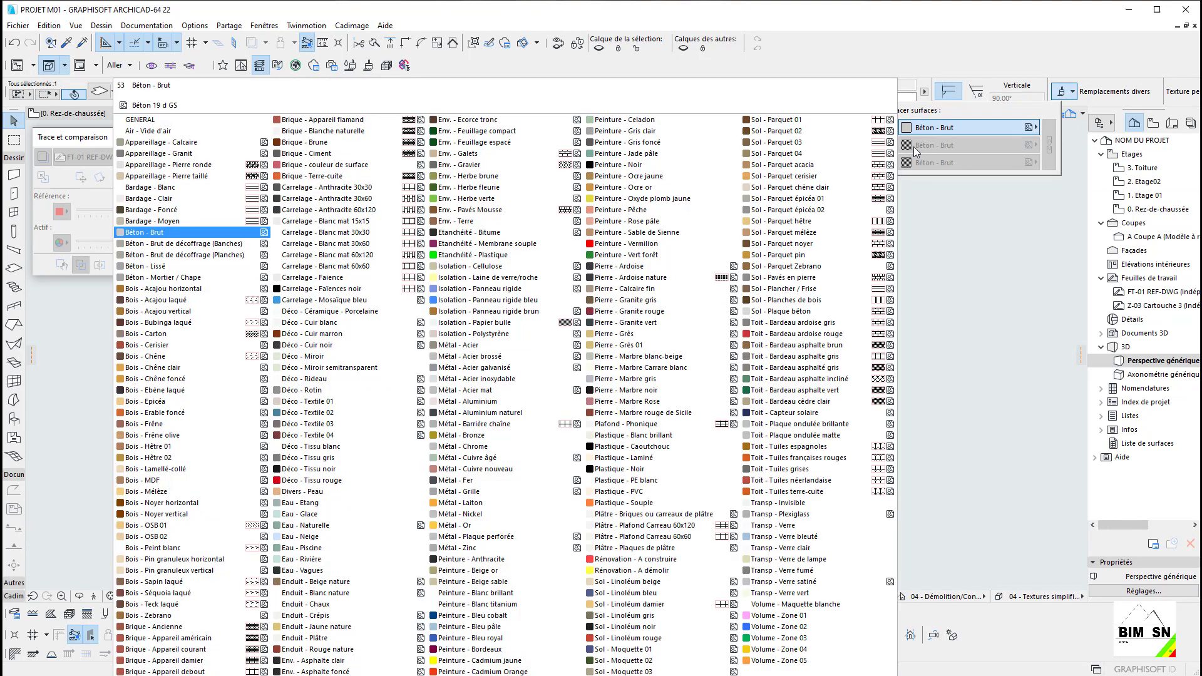
left_click(342, 199)
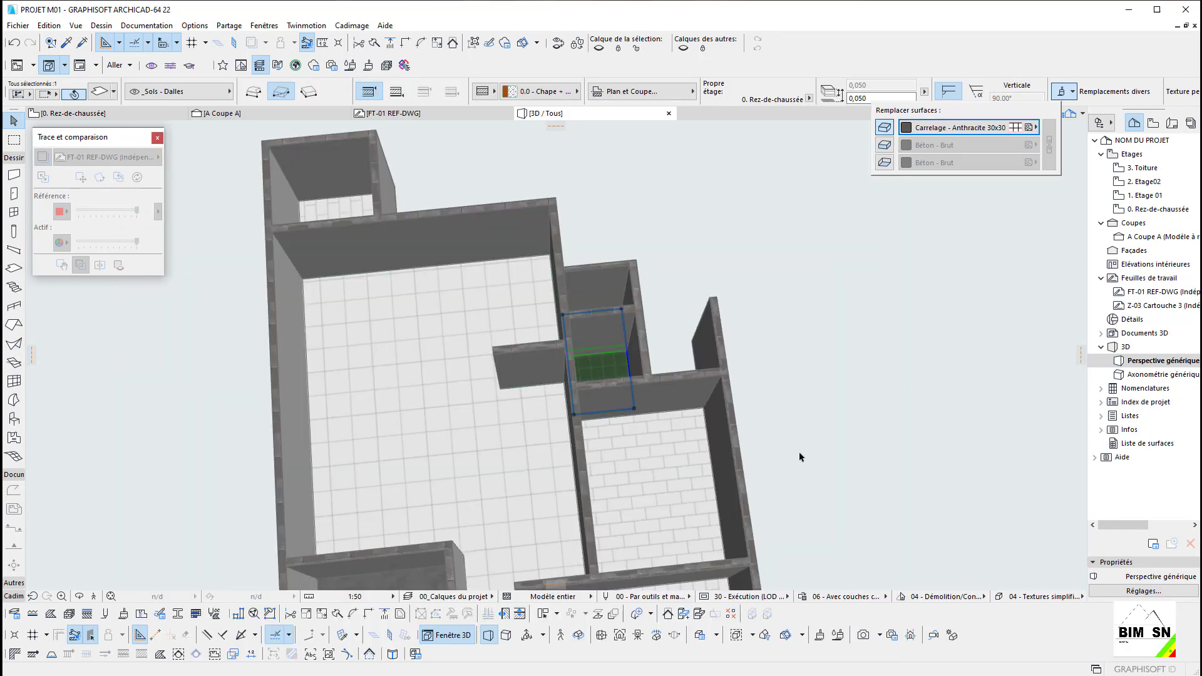
left_click(793, 464)
Step: Clear the selection and examine the whole ground-floor model from above and from the entrance side
middle_click_drag(807, 389, 611, 327, "shift")
scroll(606, 324, "up", 1)
scroll(621, 338, "down", 3)
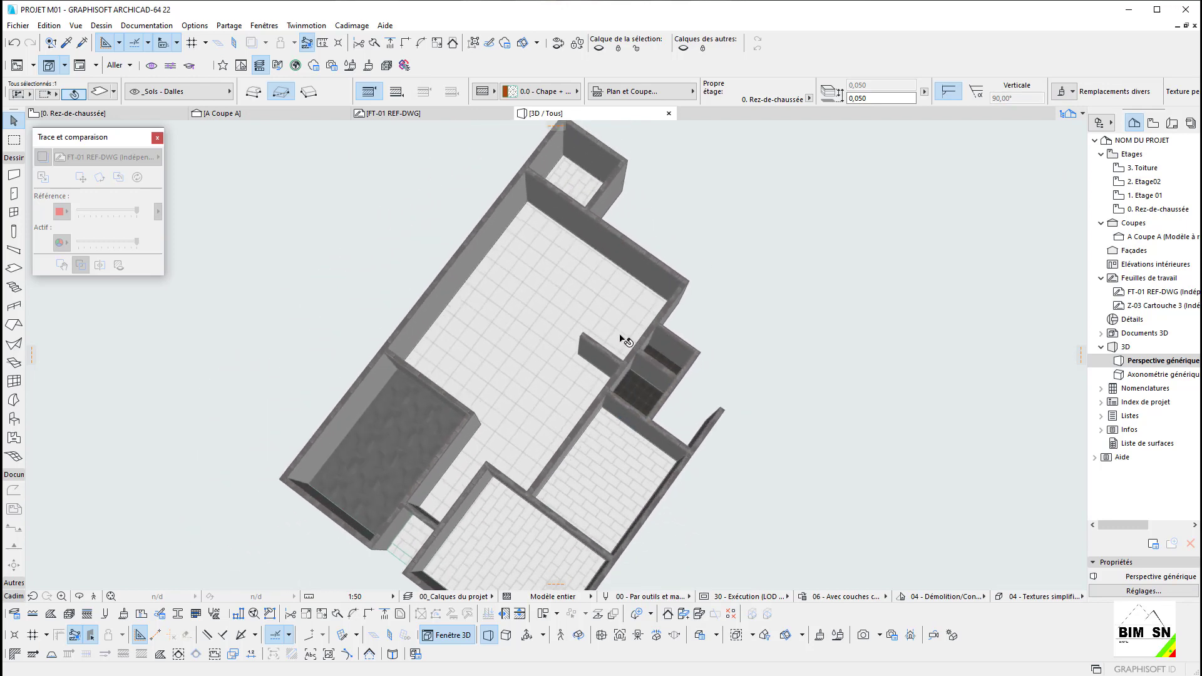
left_click(783, 332)
middle_click_drag(608, 441, 758, 417, "shift")
middle_click_drag(622, 505, 592, 537, "shift")
middle_click_drag(717, 374, 739, 282, "shift")
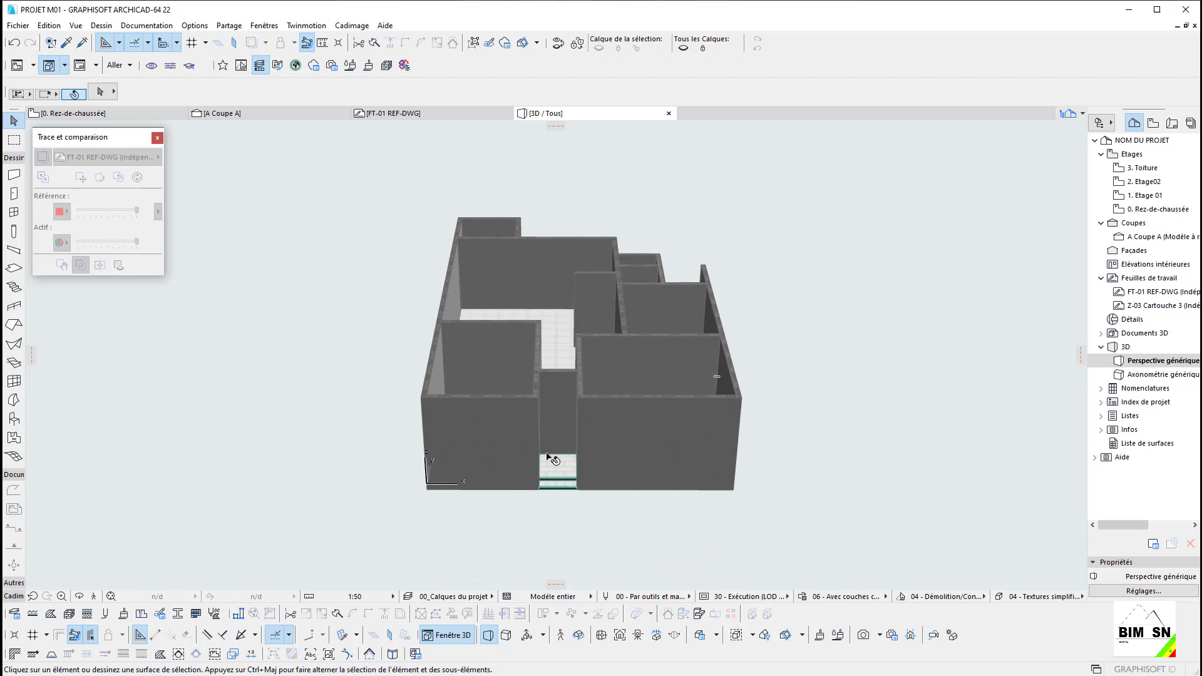
middle_click_drag(720, 389, 378, 449, "shift")
middle_click_drag(543, 438, 560, 545, "shift")
middle_click_drag(551, 501, 474, 387, "shift")
scroll(477, 383, "up", 1)
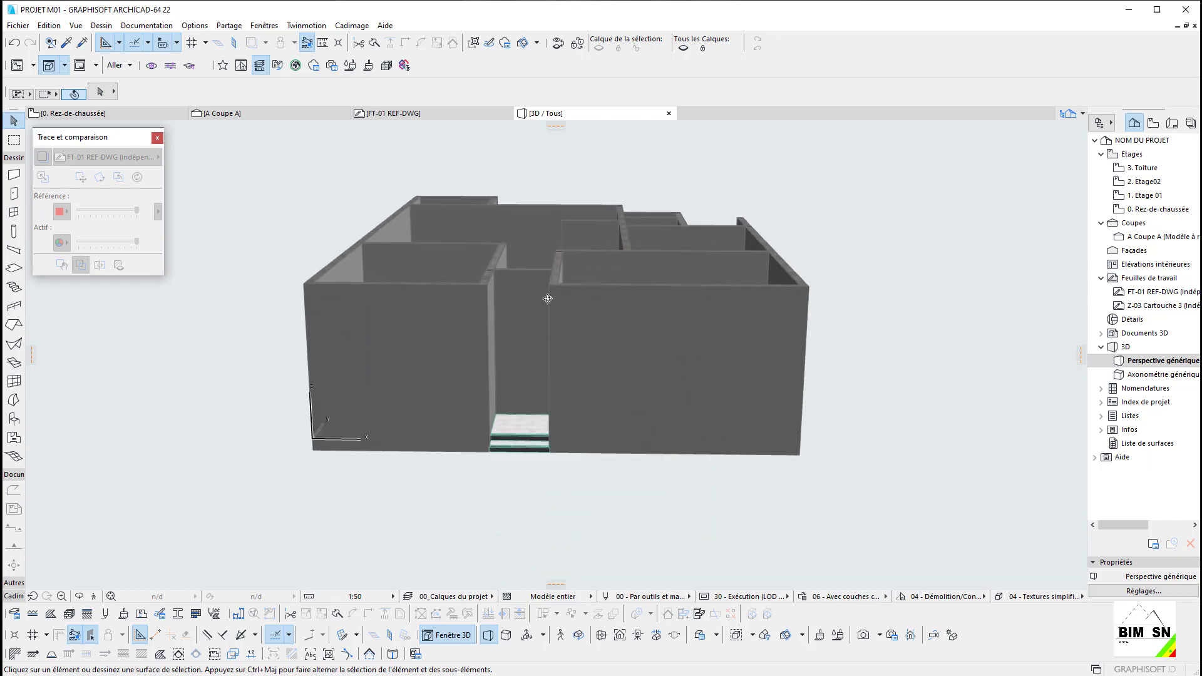
middle_click_drag(550, 298, 556, 361, "shift")
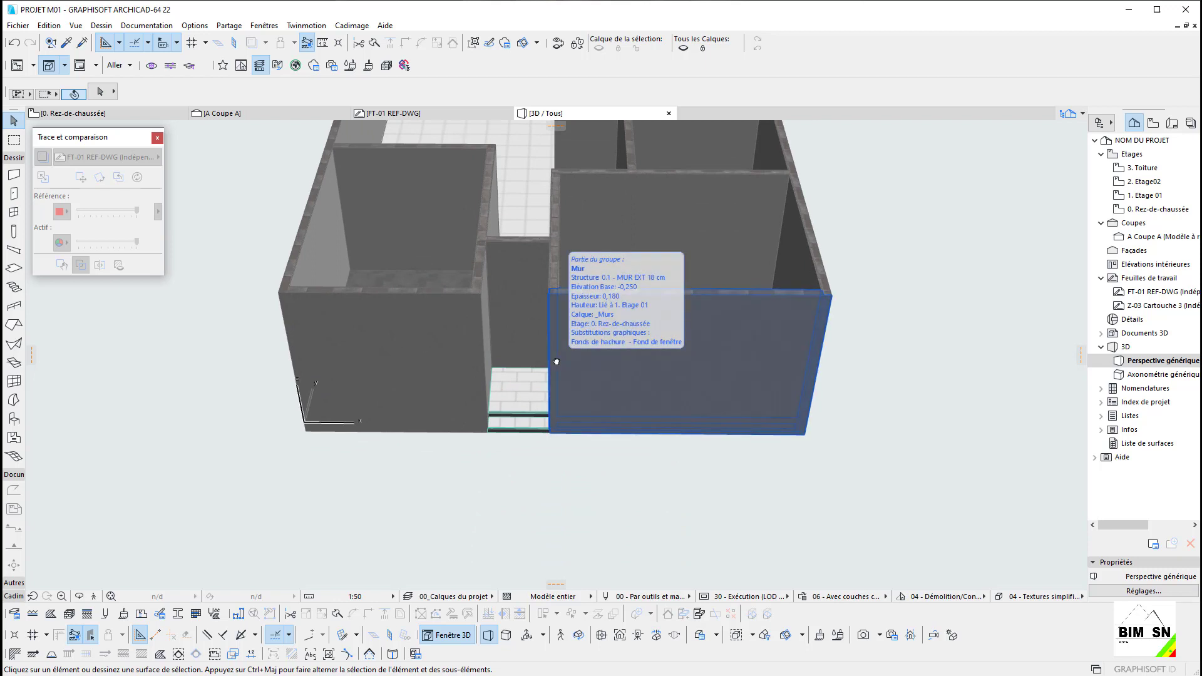
scroll(571, 327, "down", 1)
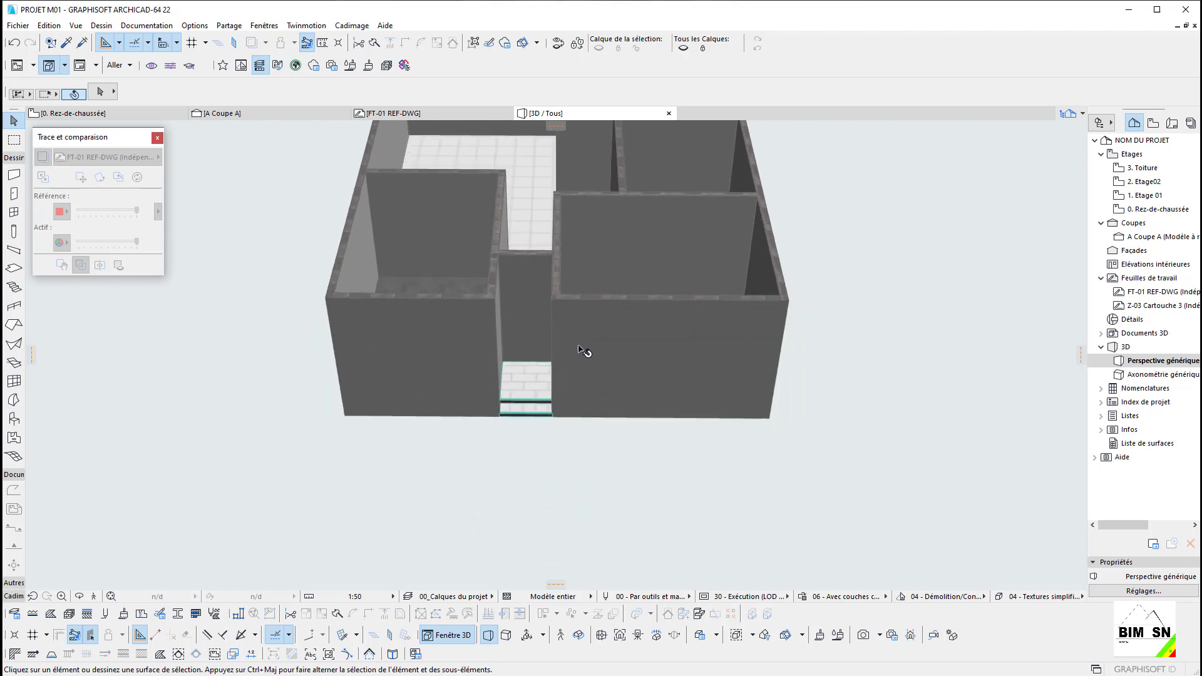
middle_click_drag(565, 290, 573, 484)
middle_click_drag(573, 484, 571, 344, "shift")
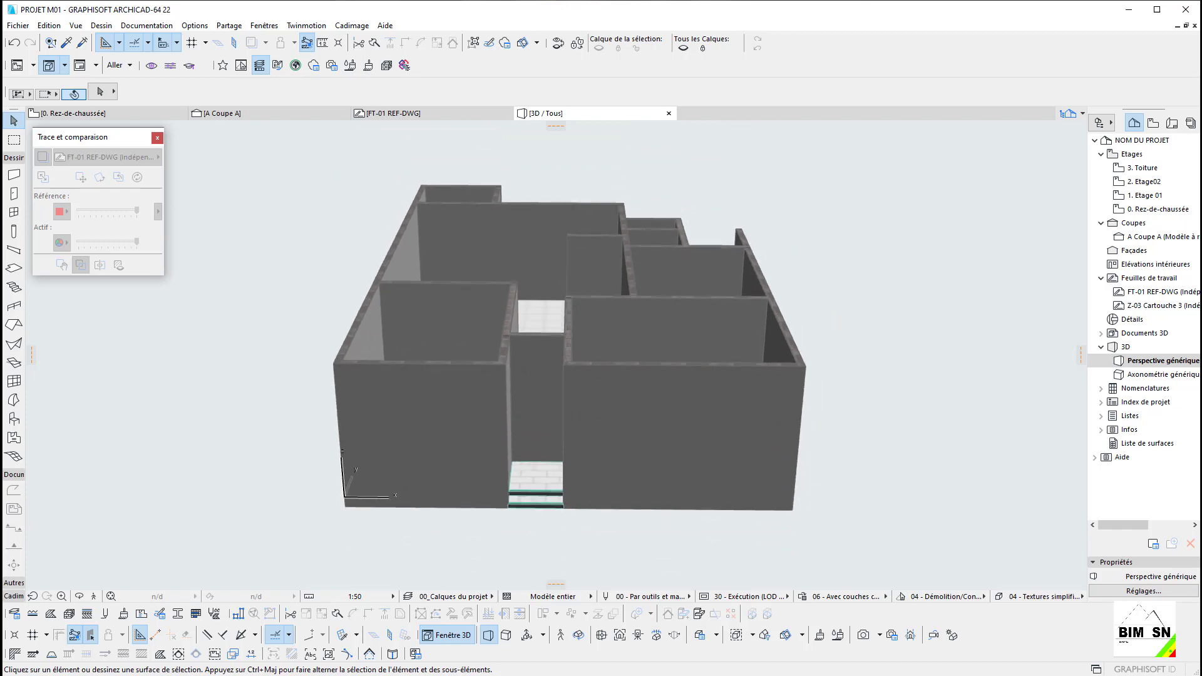